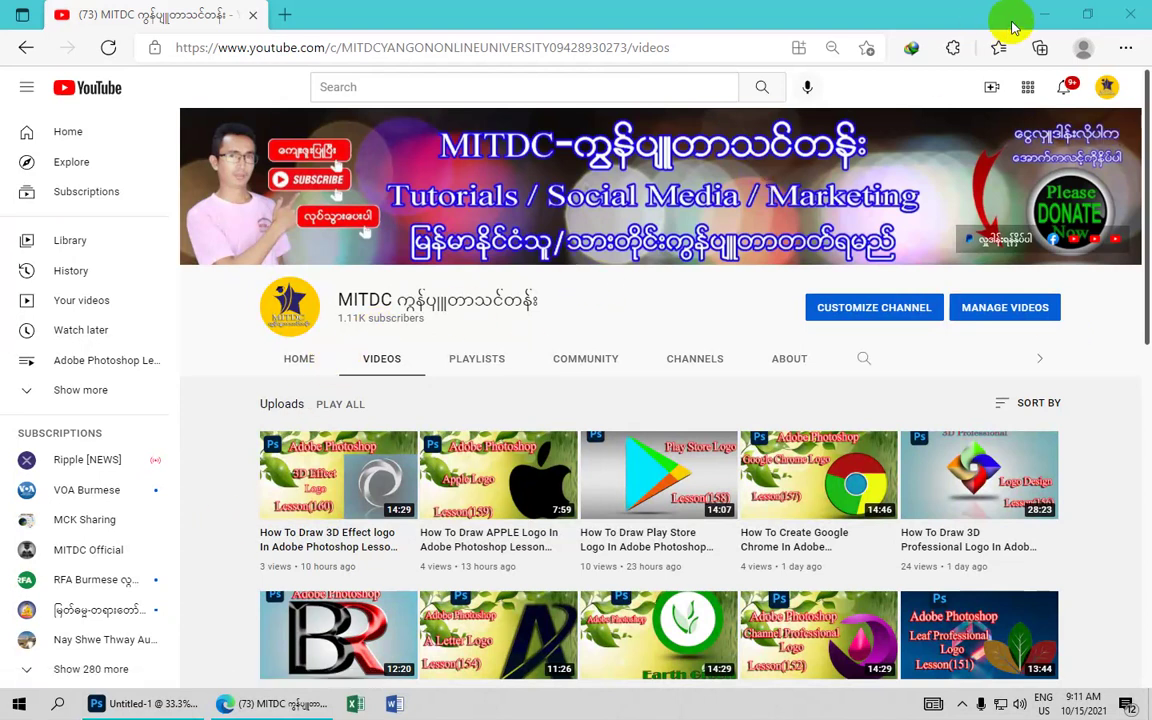
Step: Minimize the YouTube browser and restore Photoshop's blank 7 × 5 in Untitled-1 document
click(1046, 18)
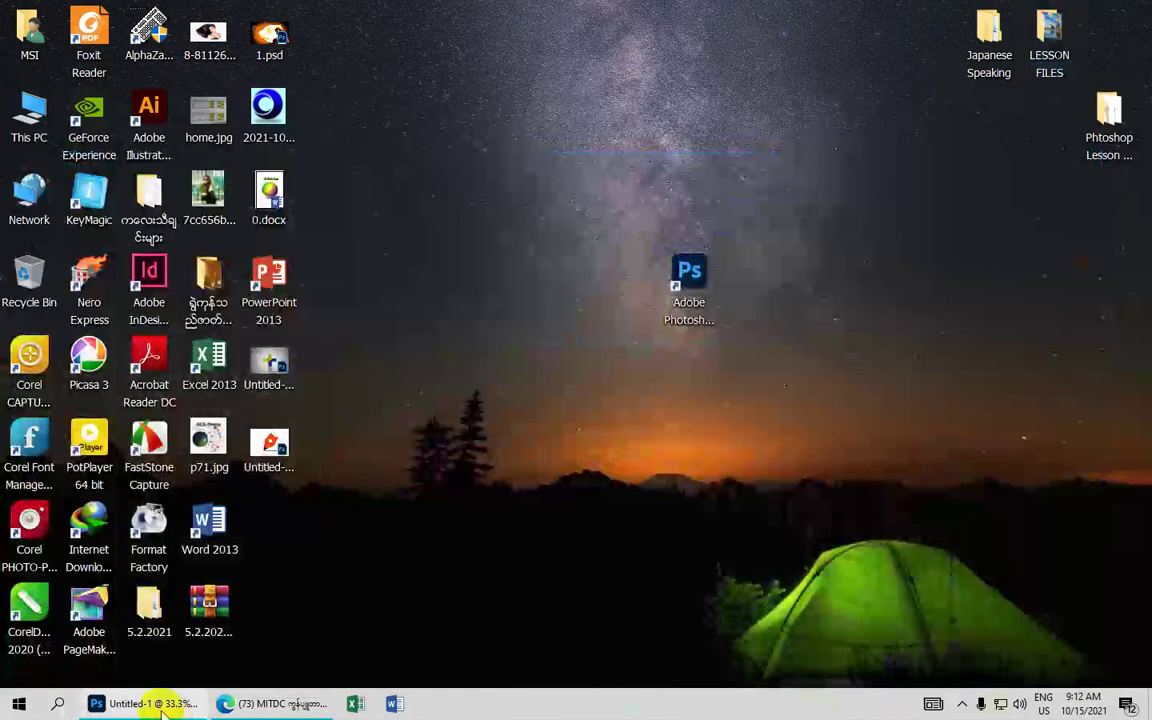
click(145, 703)
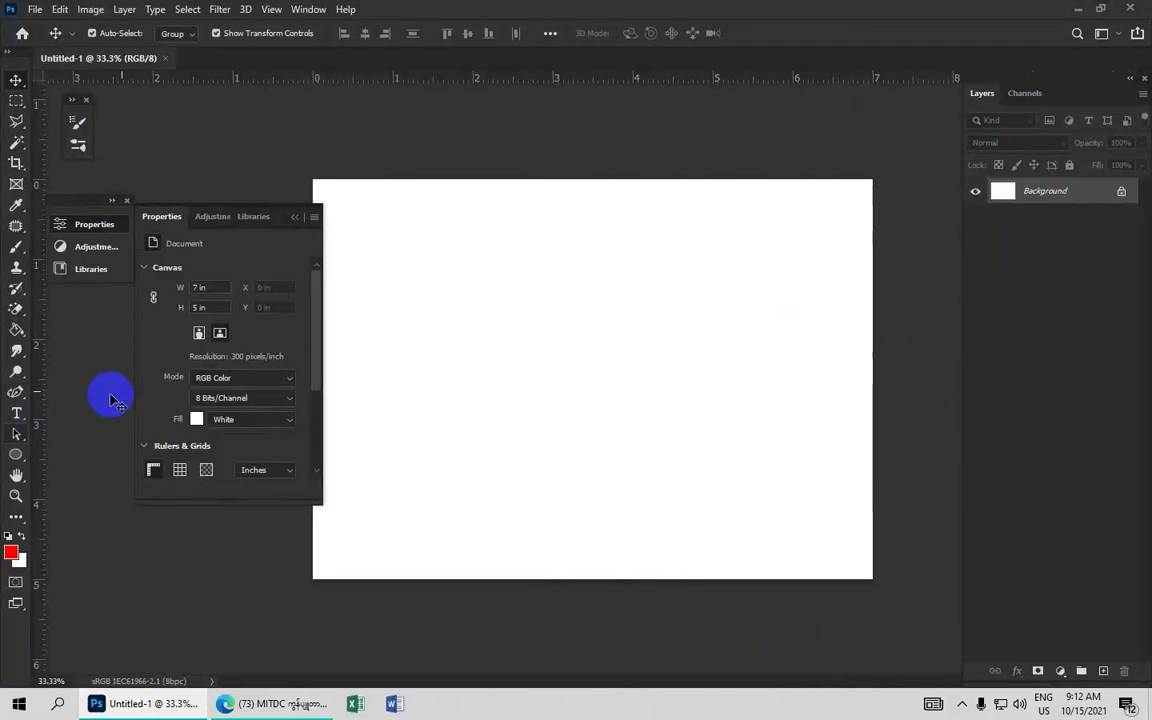
Step: Choose the Horizontal Type Tool with the Microsoft New Tai Lue font in Bold style
click(19, 413)
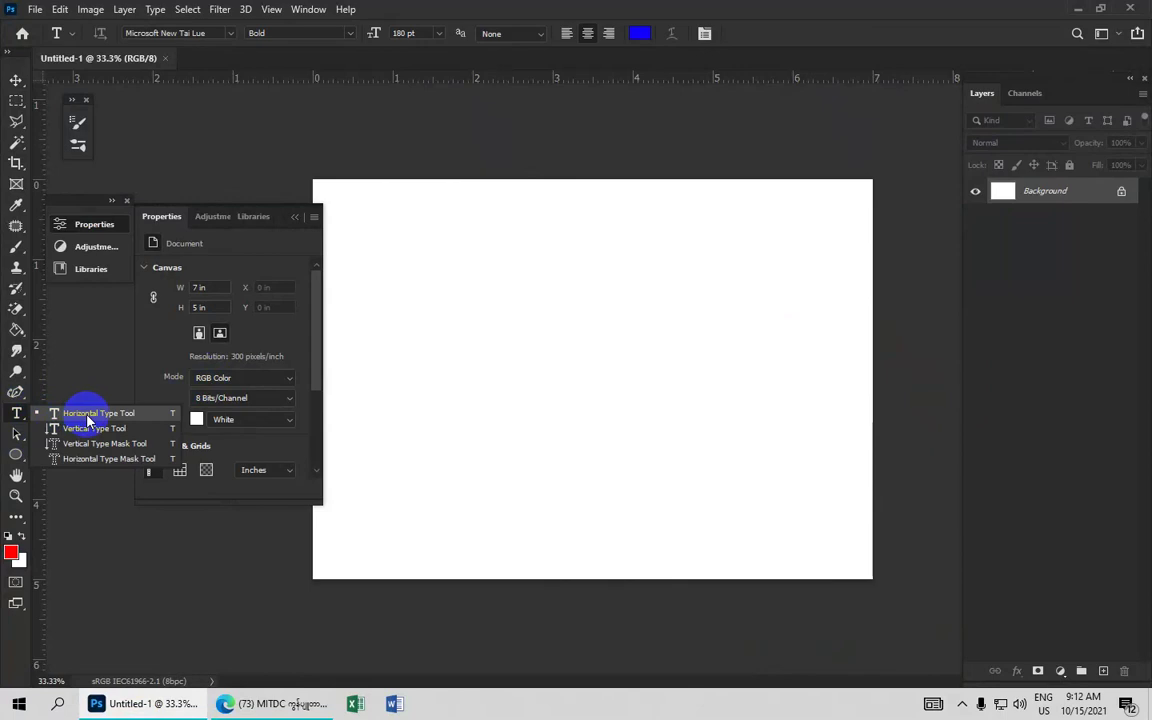
click(88, 418)
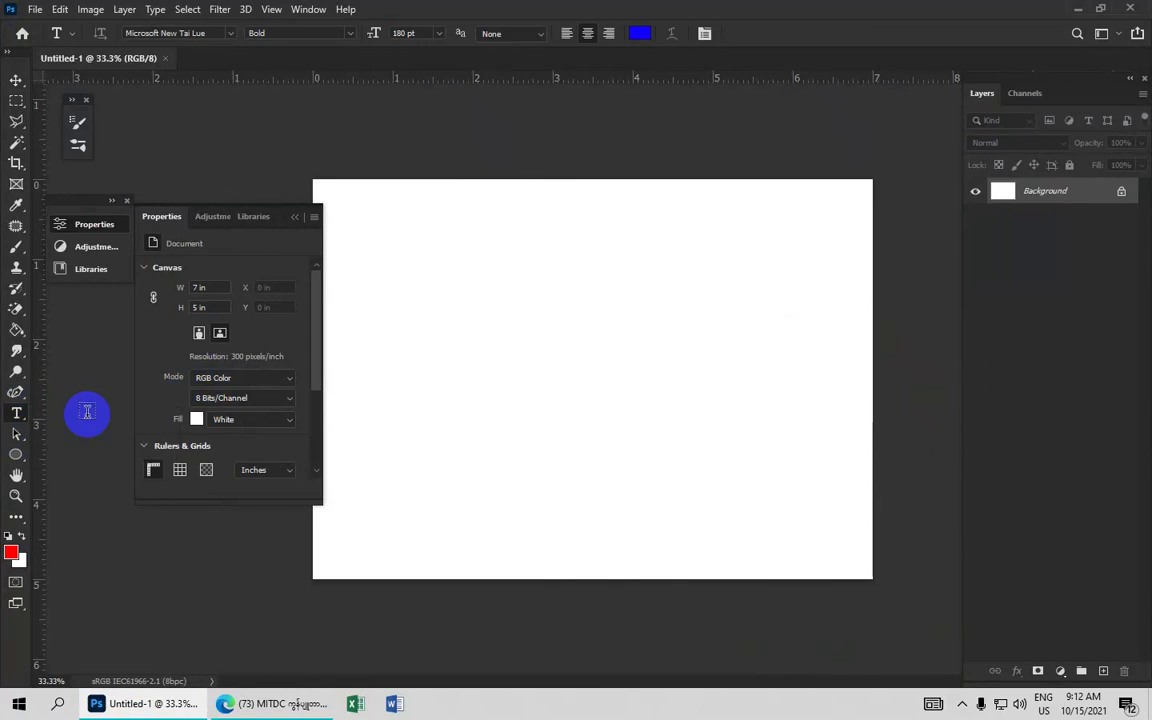
click(222, 34)
click(227, 34)
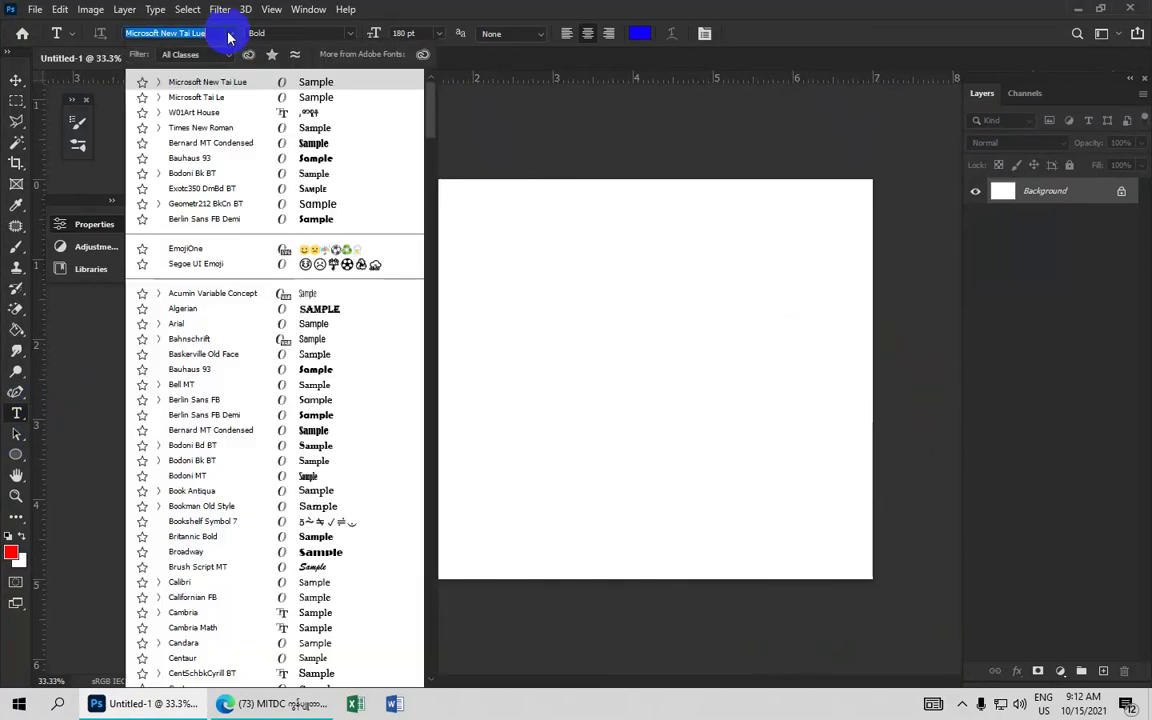
click(210, 81)
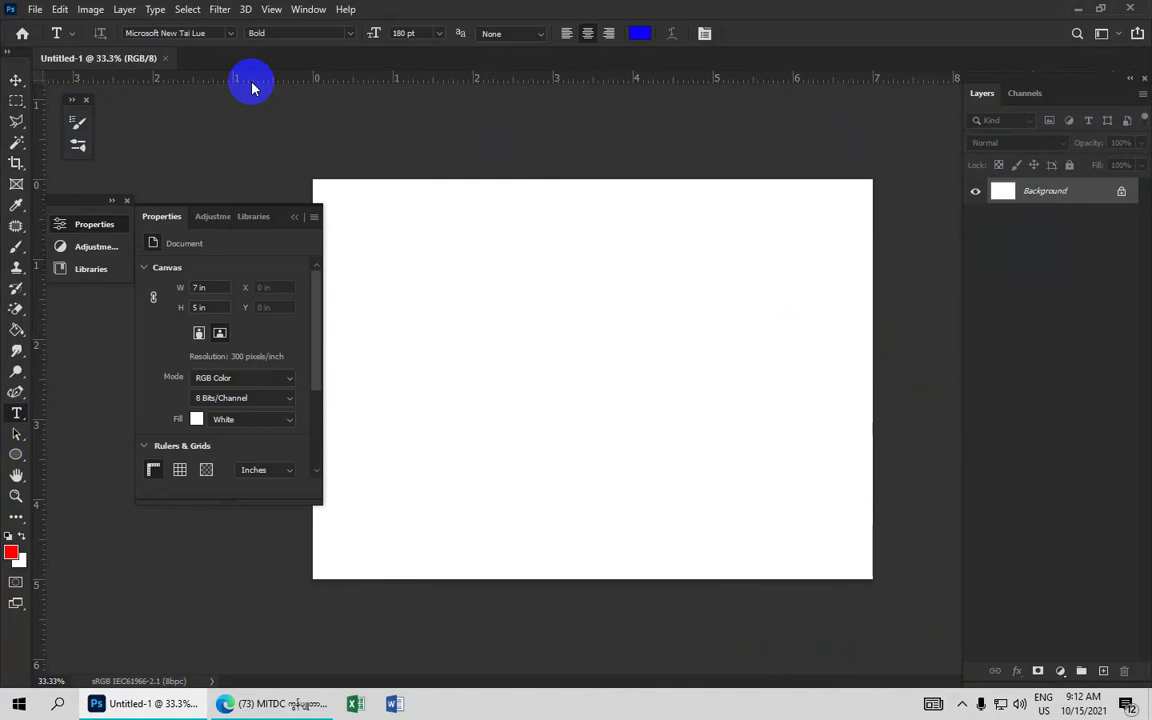
click(348, 34)
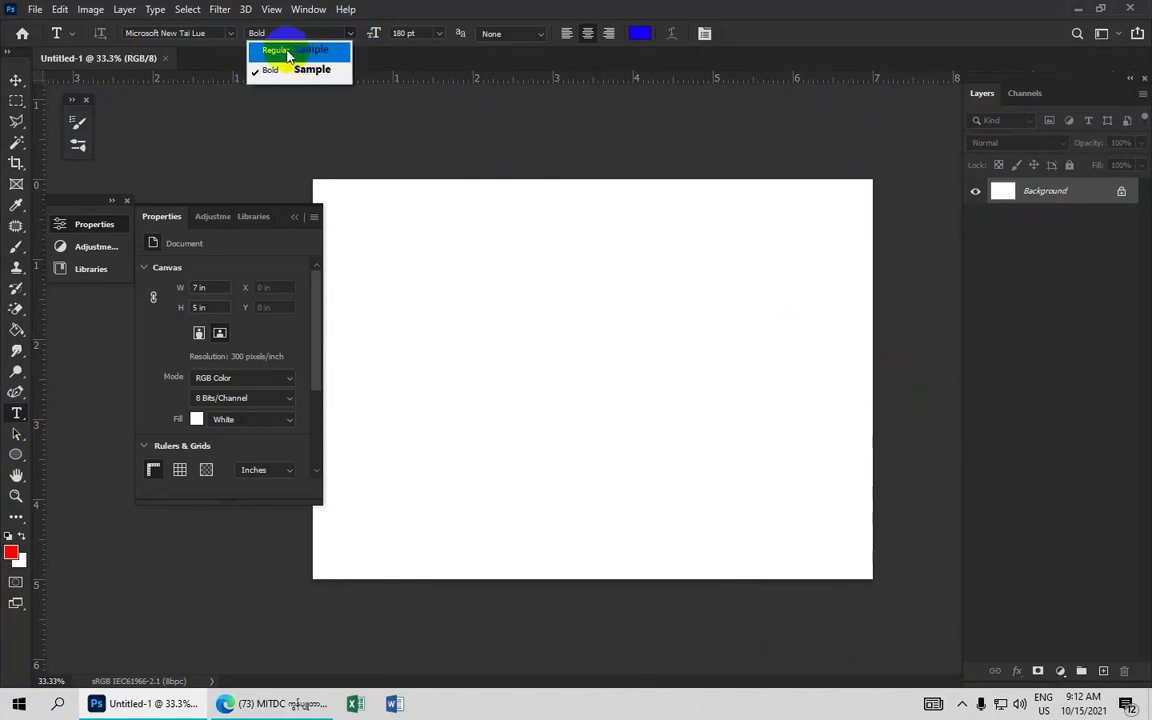
click(272, 76)
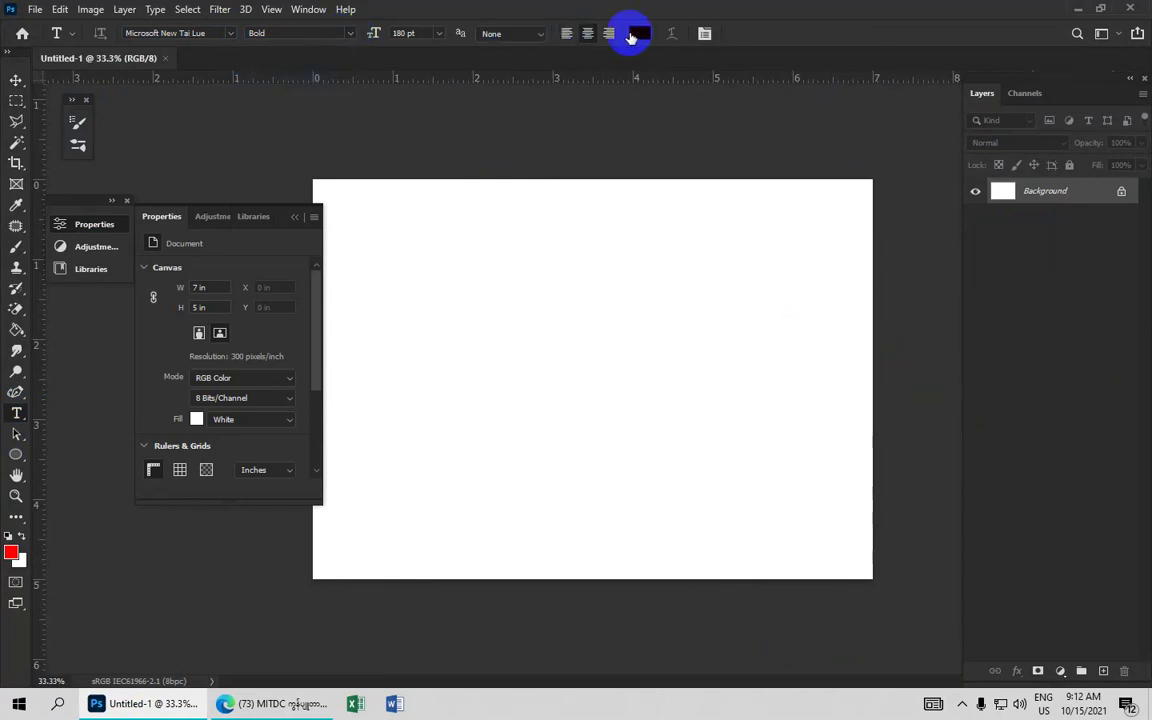
Step: Keep blue as the text colour, change size from 180 to 150 pt, and start a text layer
click(634, 34)
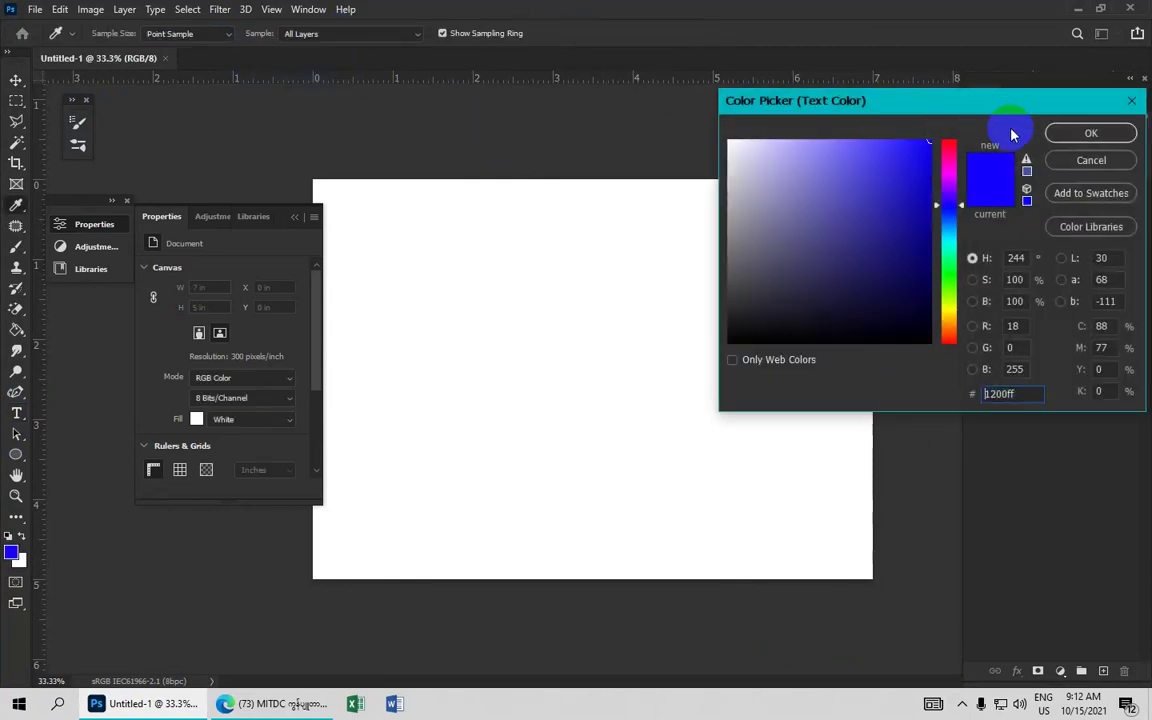
click(1079, 137)
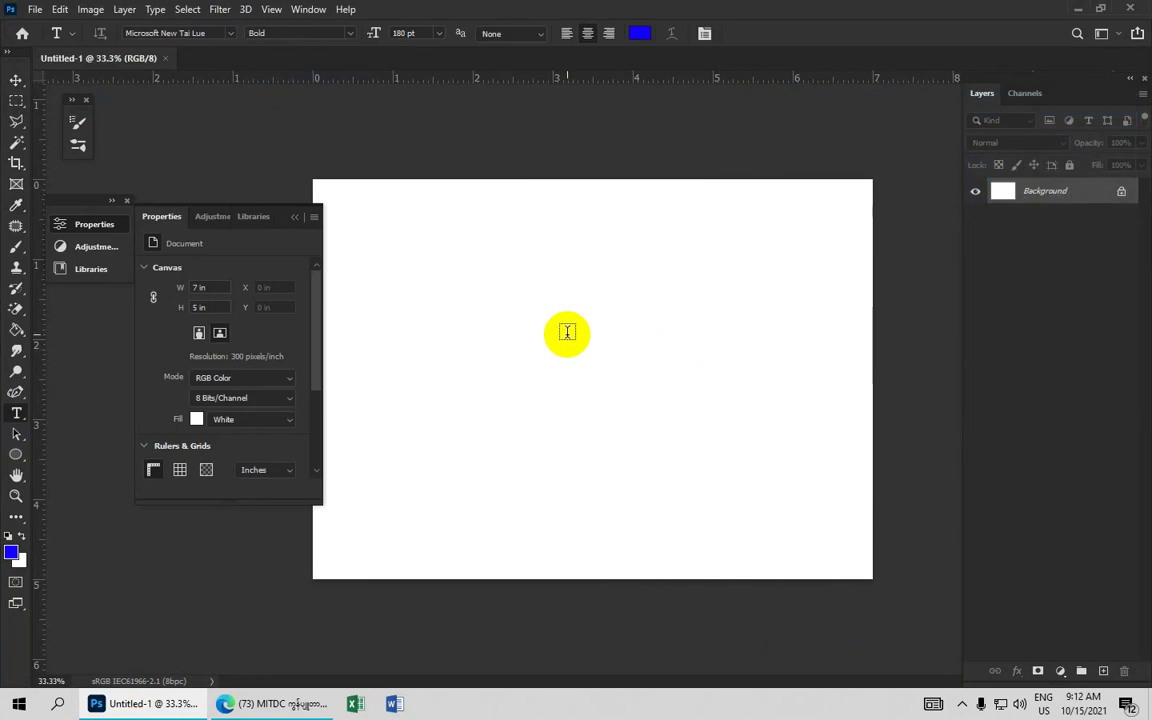
click(438, 36)
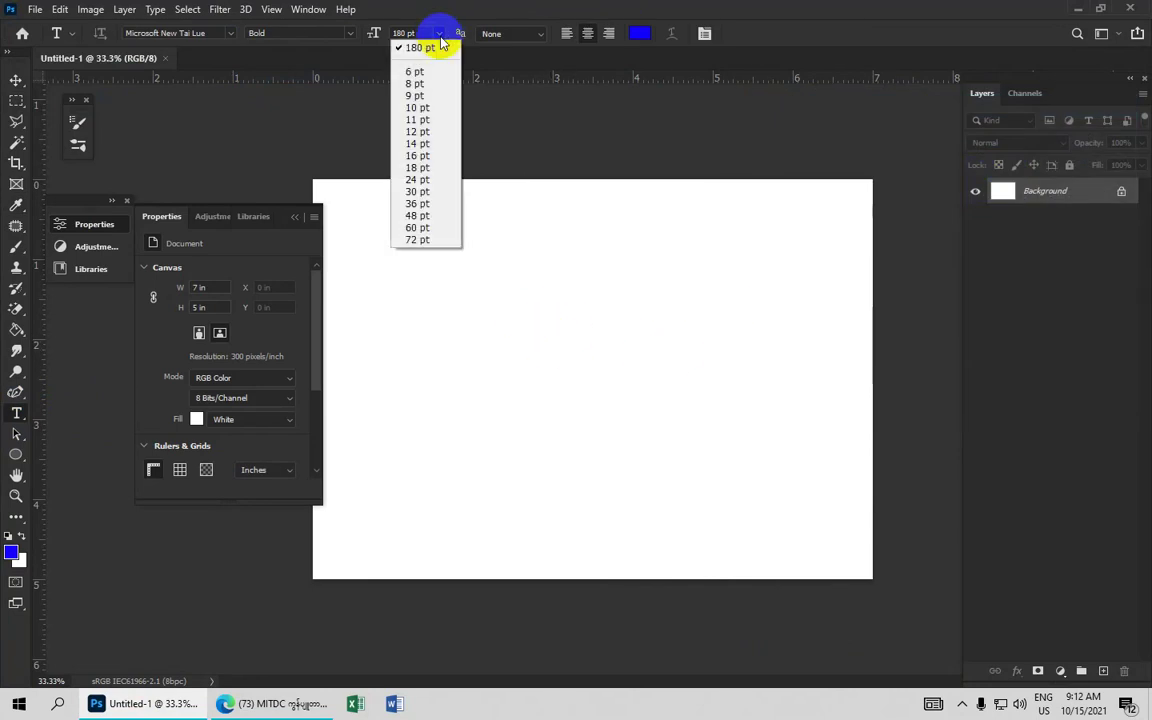
click(406, 38)
drag(406, 32, 392, 31)
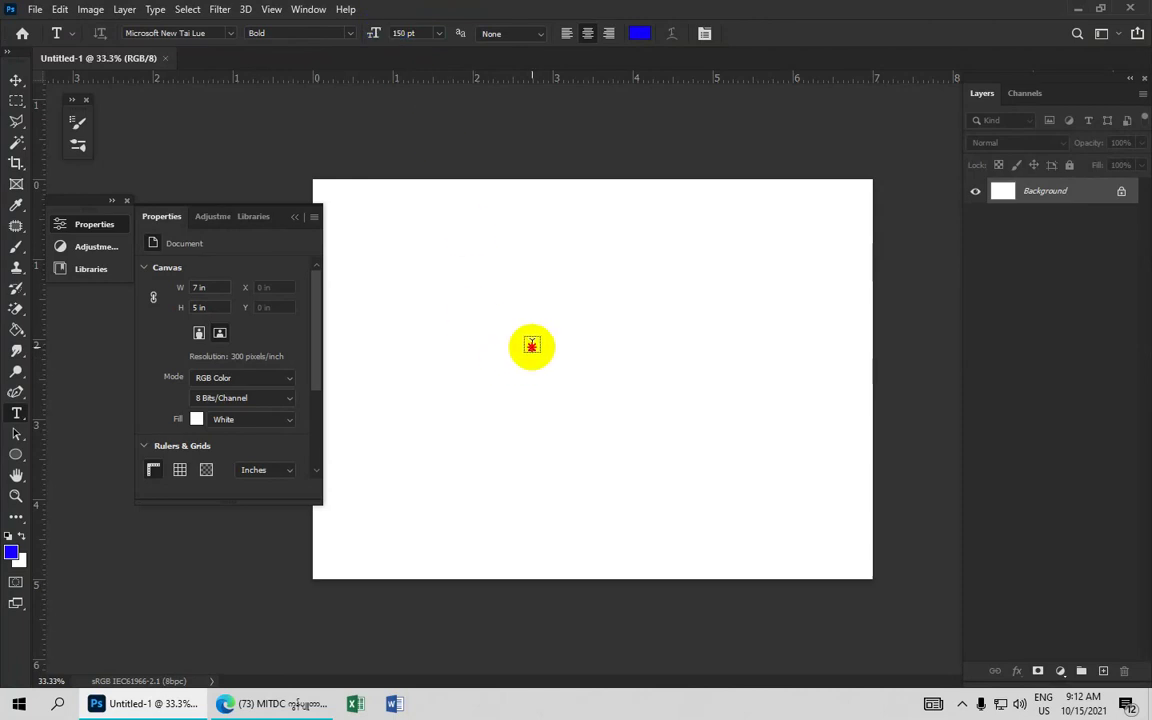
click(531, 346)
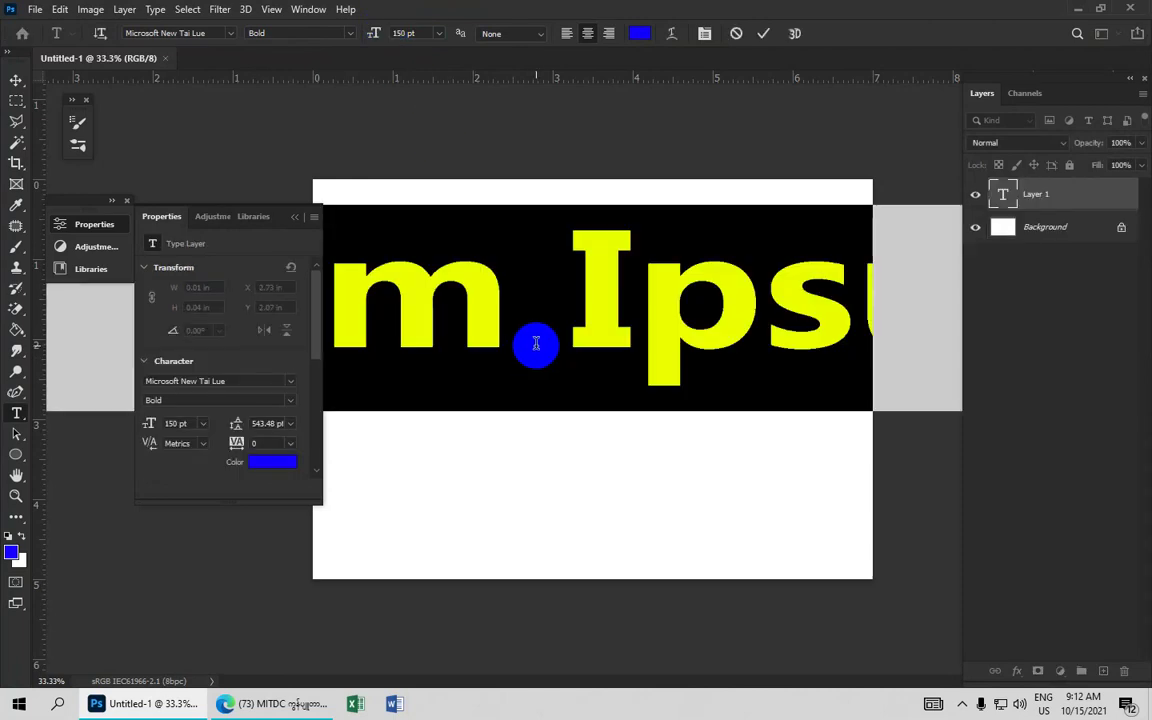
Step: Type and commit a blue 'G', then move it down and right toward the canvas centre
text(G)
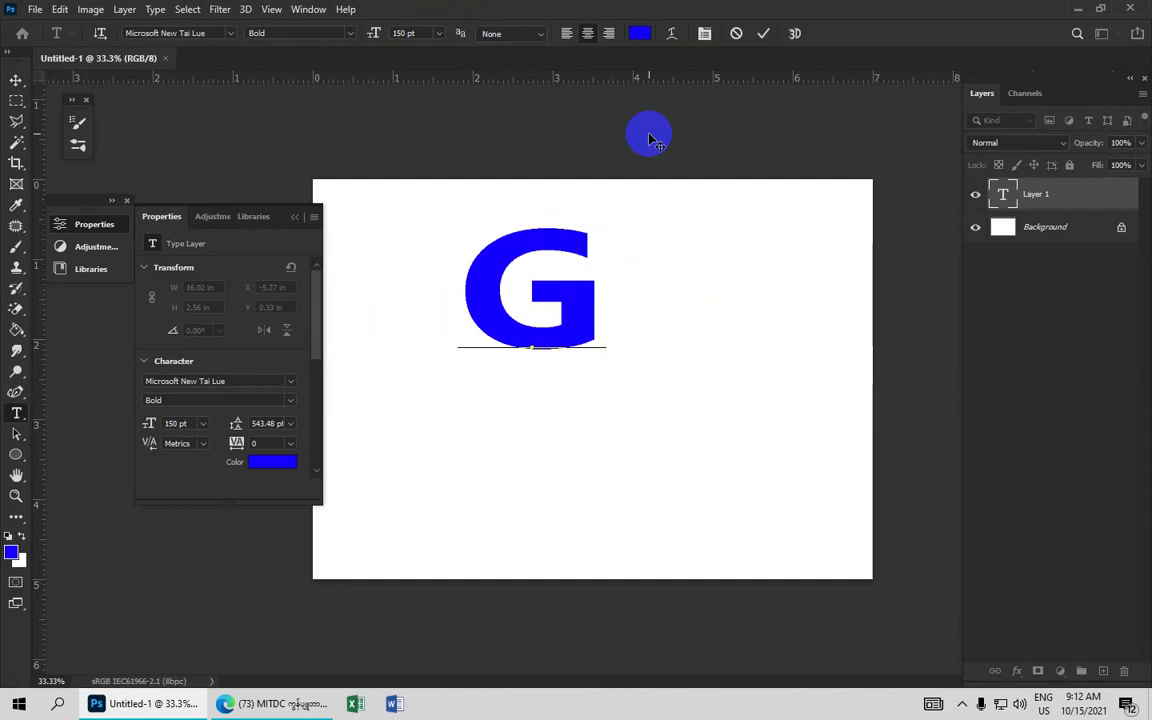
click(763, 35)
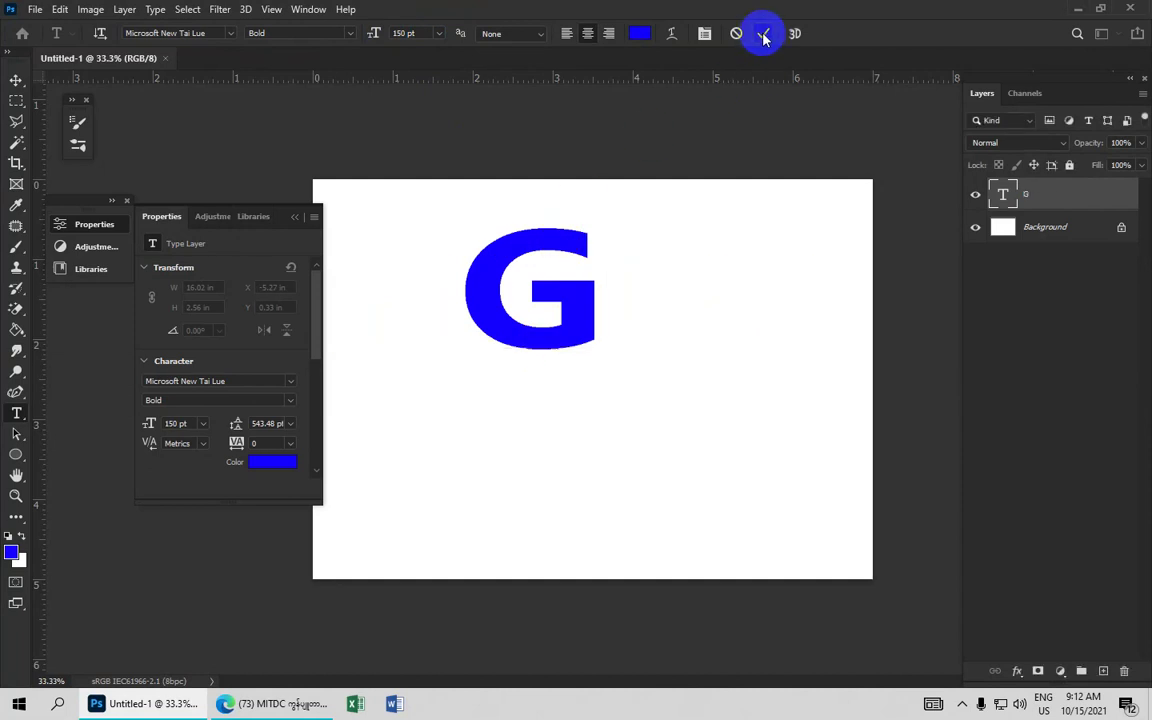
click(16, 80)
scroll(571, 355, up, 3)
mouse_move(563, 316)
mouse_down()
mouse_move(607, 365)
mouse_move(628, 421)
mouse_up()
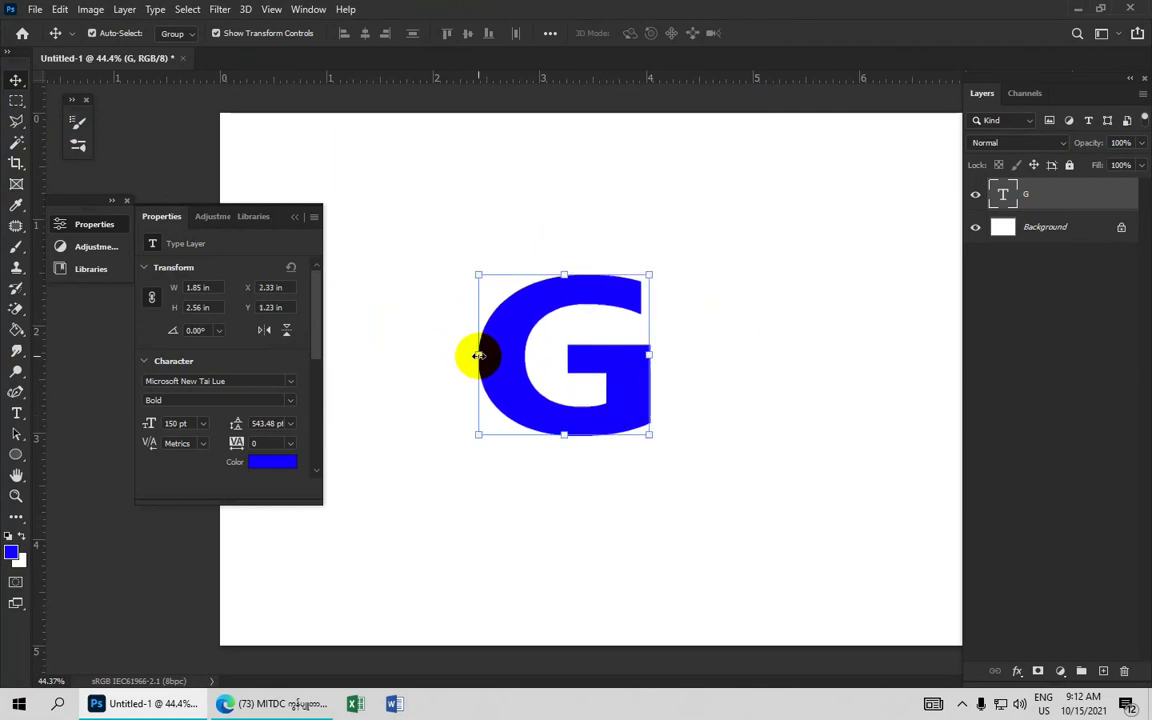
Step: Narrow the G to 88.24% width from its left side and shift it slightly right
click(479, 356)
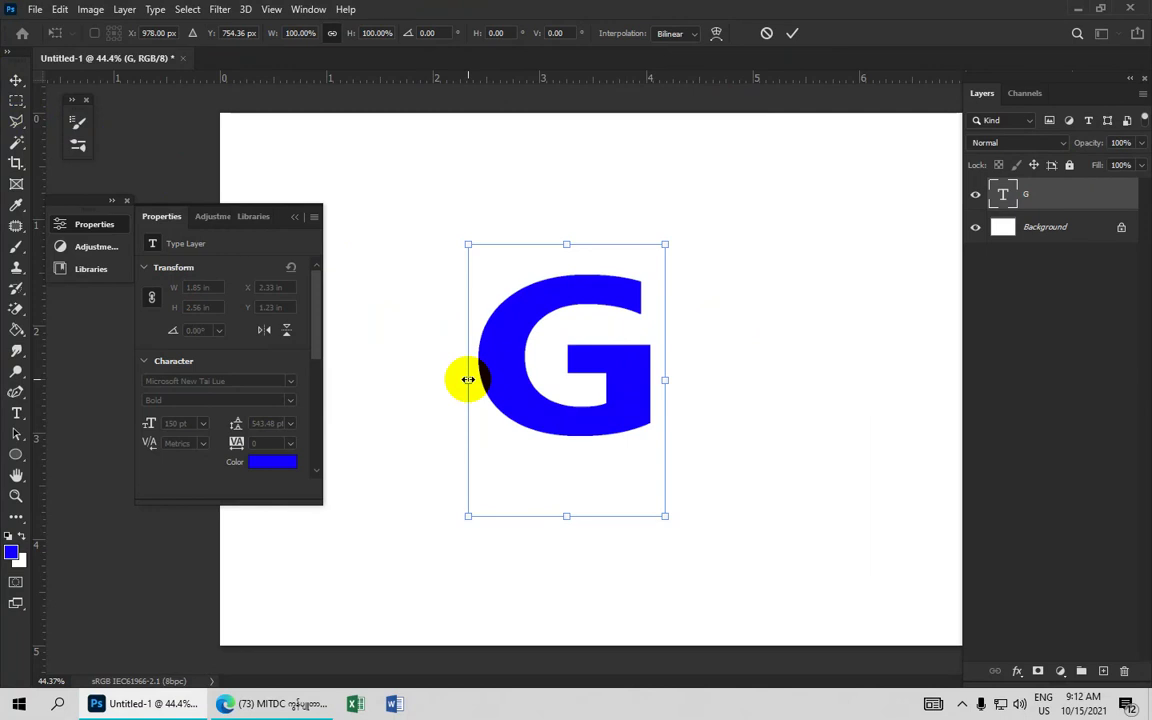
drag(467, 380, 490, 377)
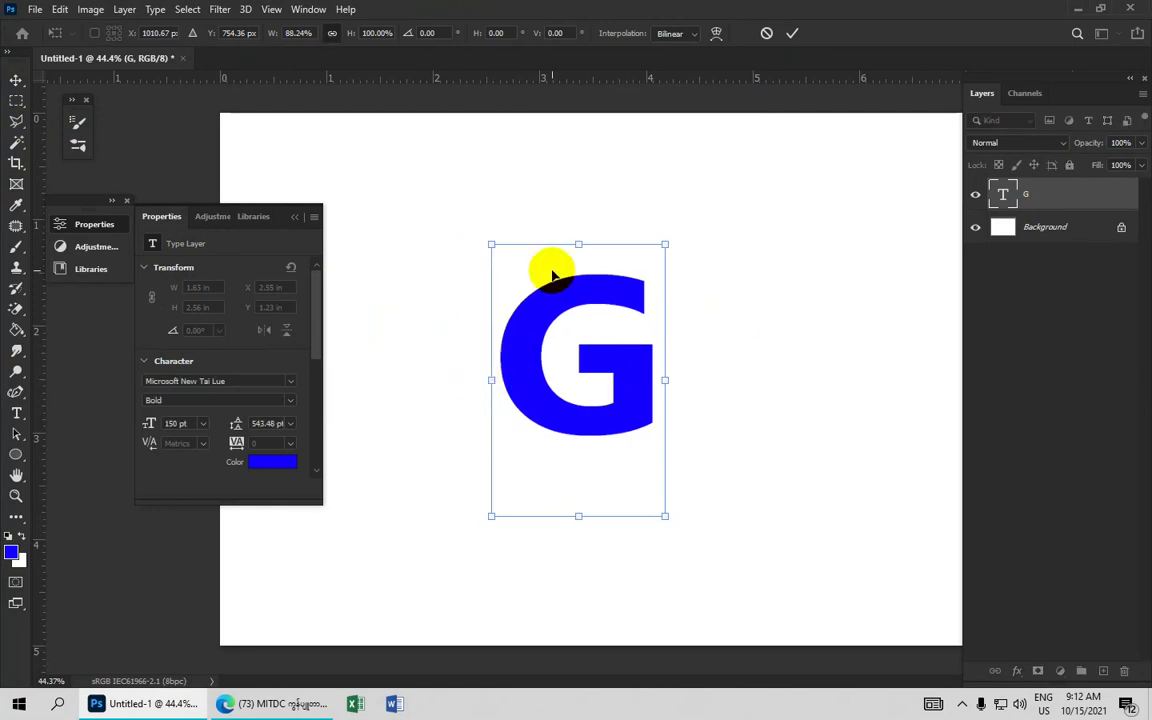
click(790, 34)
drag(601, 290, 622, 293)
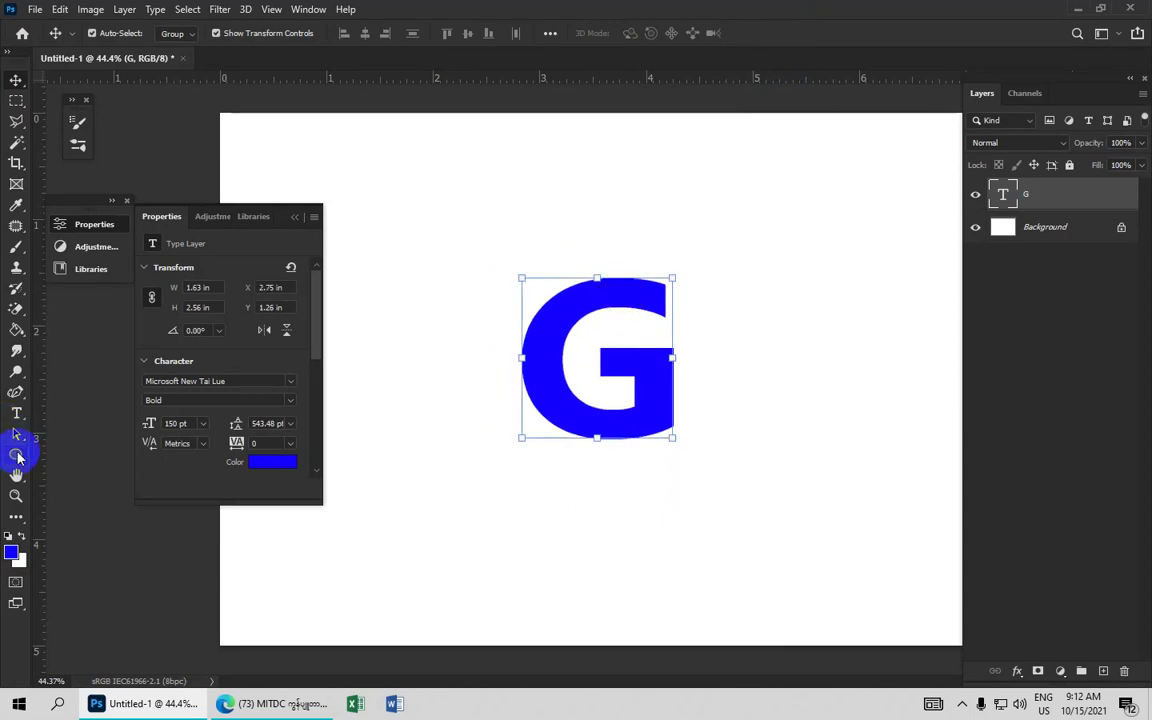
Step: Draw a circular ellipse path around the G, turn it into a selection, and add a new layer
drag(18, 457, 90, 490)
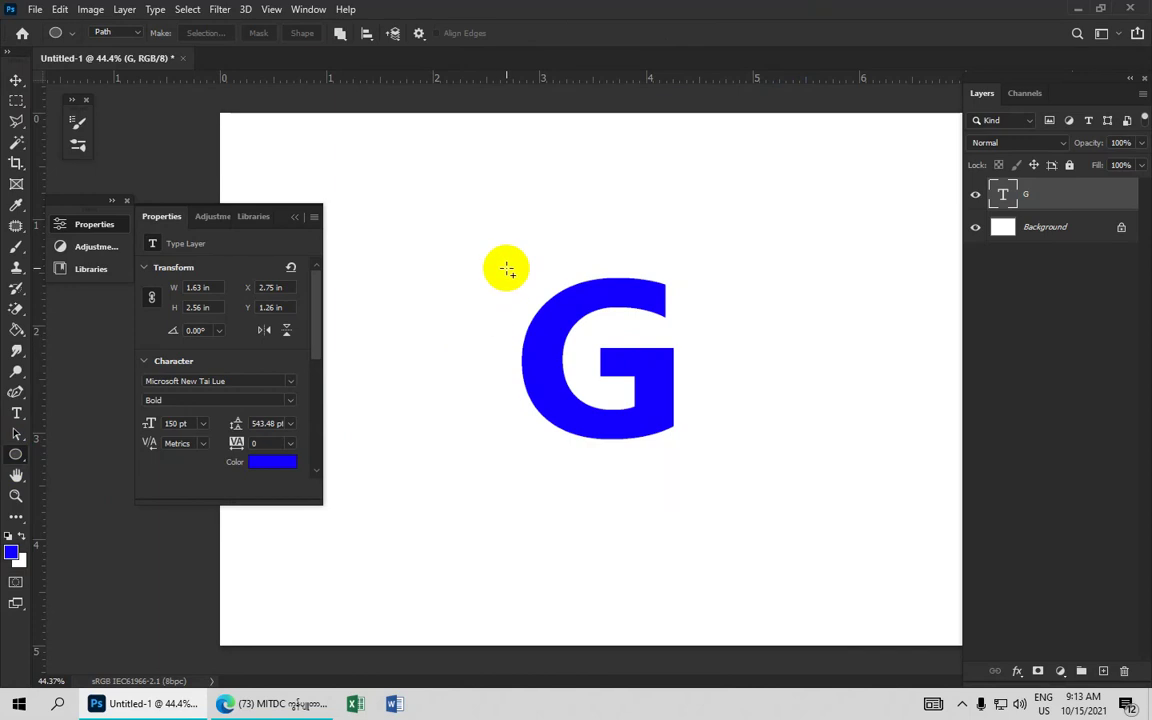
drag(507, 268, 702, 592)
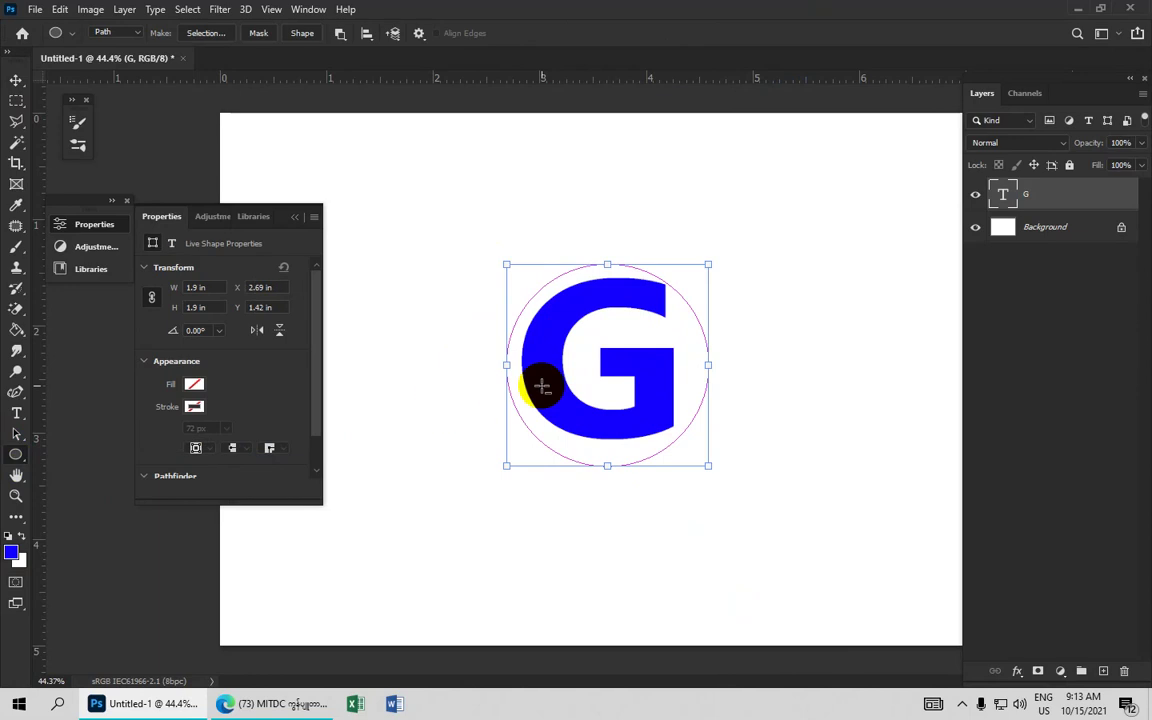
key(ctrl+Return)
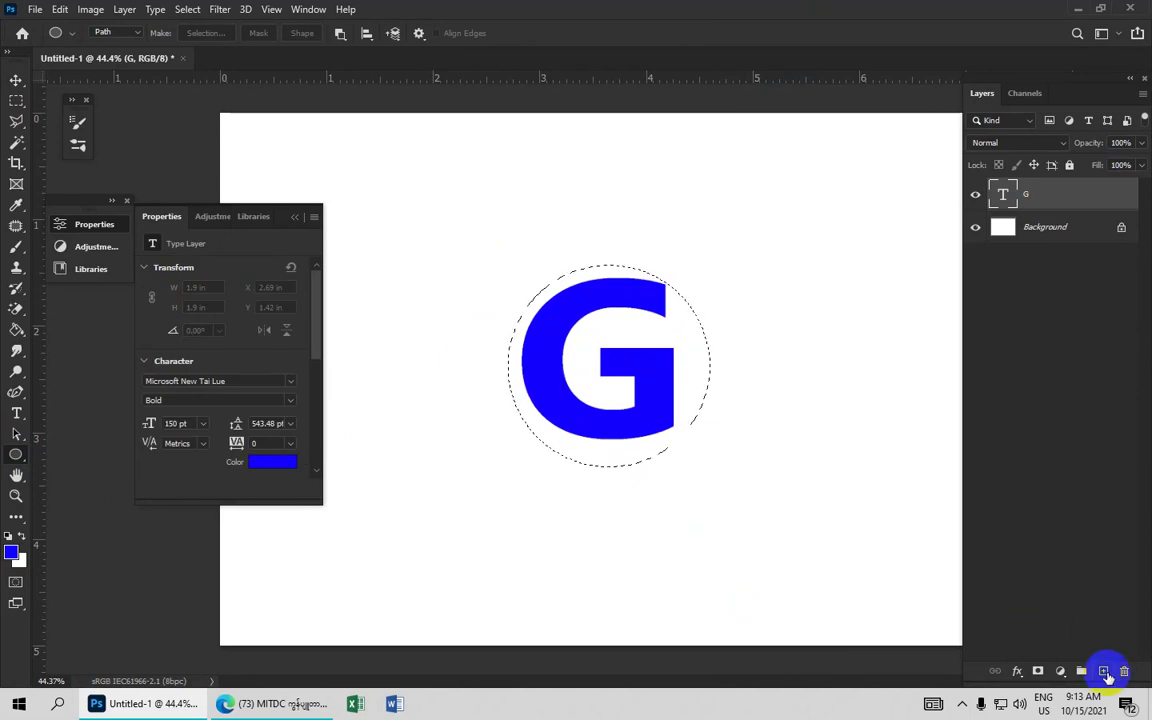
click(1104, 671)
Step: Fill the circle with pure red, deselect, and lower the layer opacity to 78%
click(12, 553)
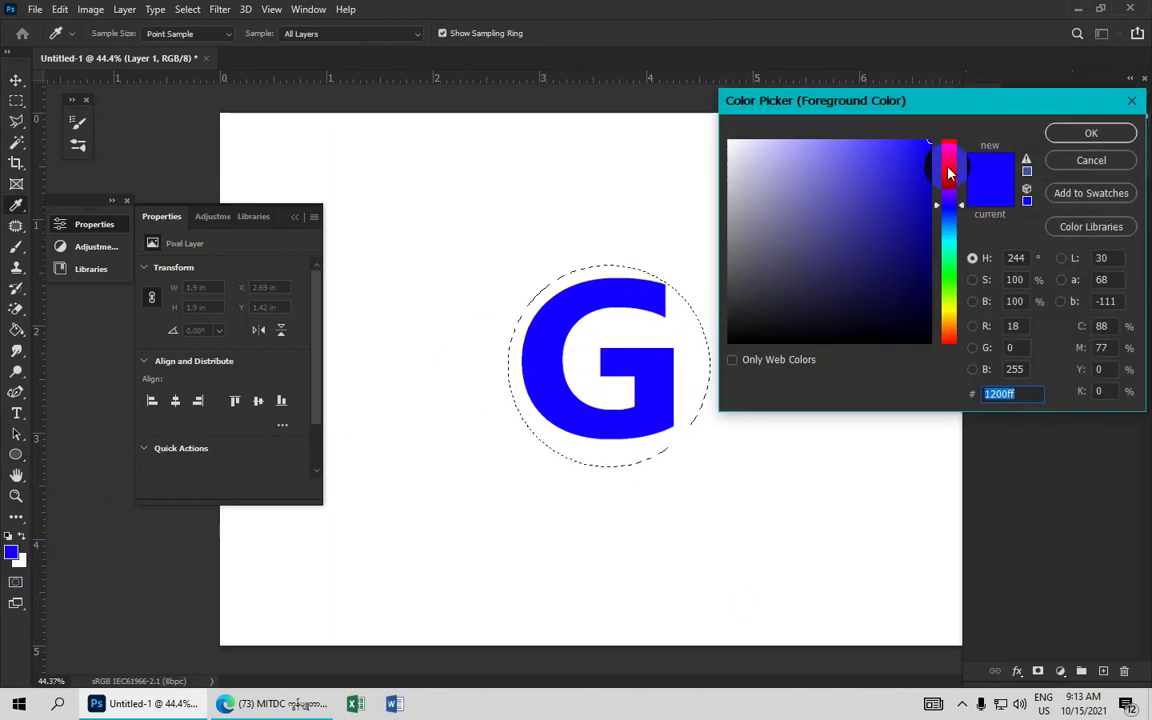
drag(949, 173, 949, 143)
click(928, 141)
click(1091, 133)
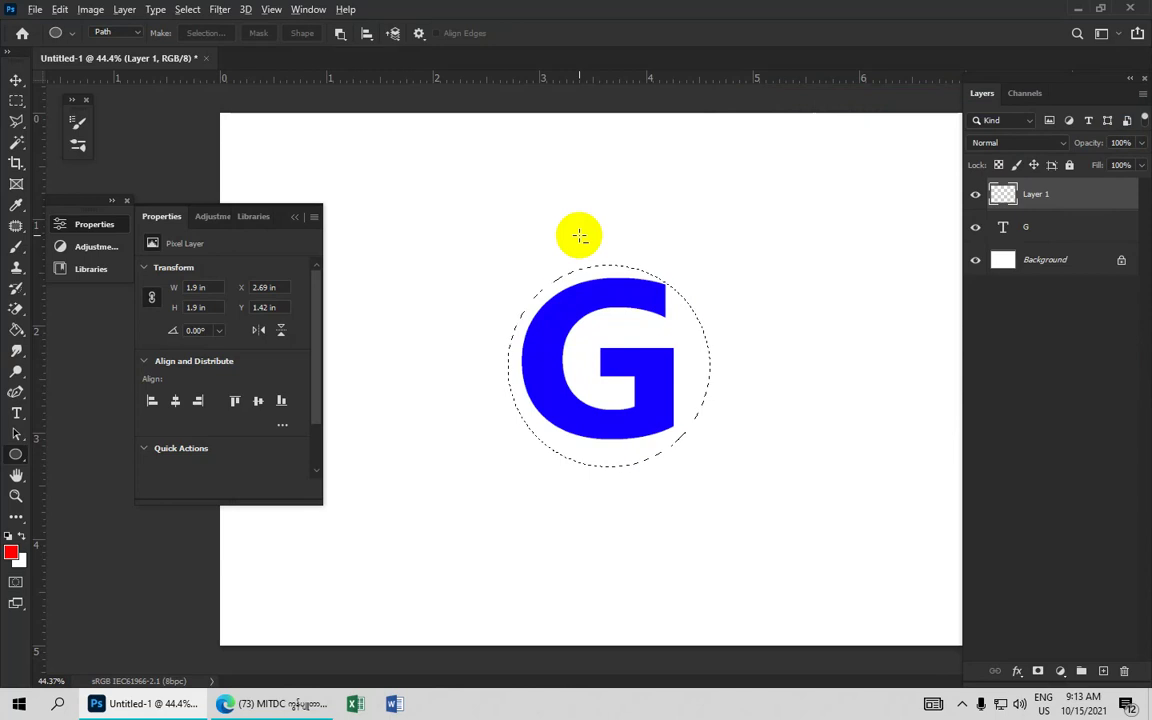
key(alt+BackSpace)
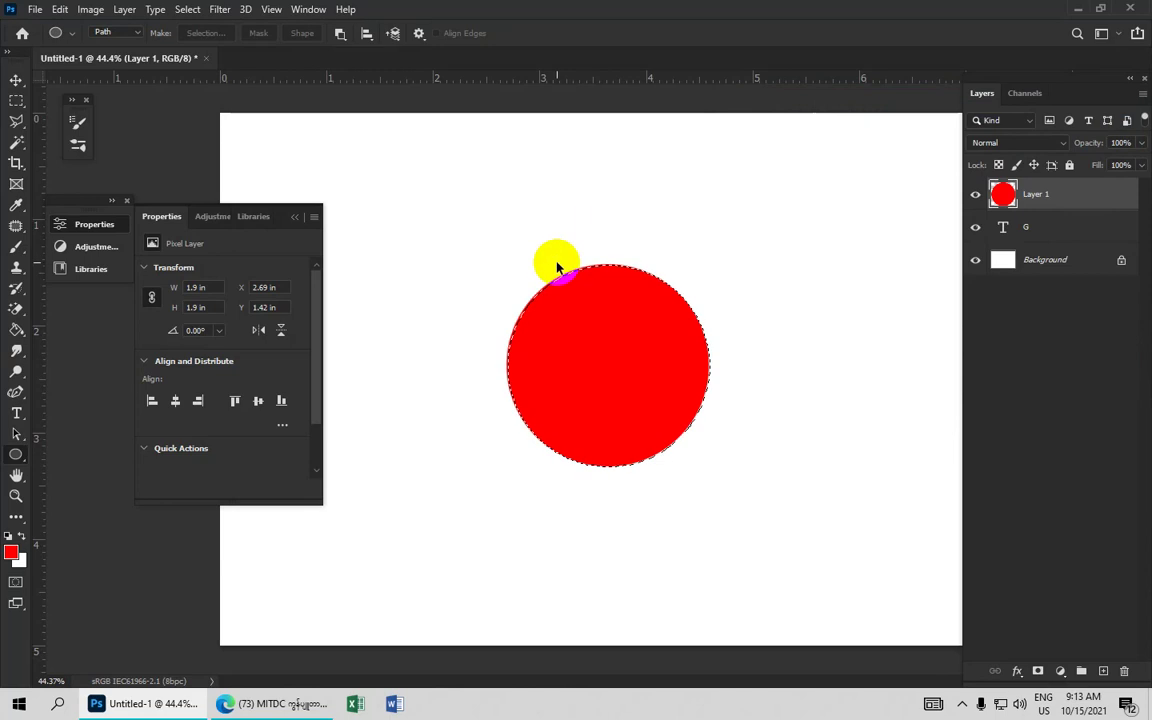
key(ctrl+d)
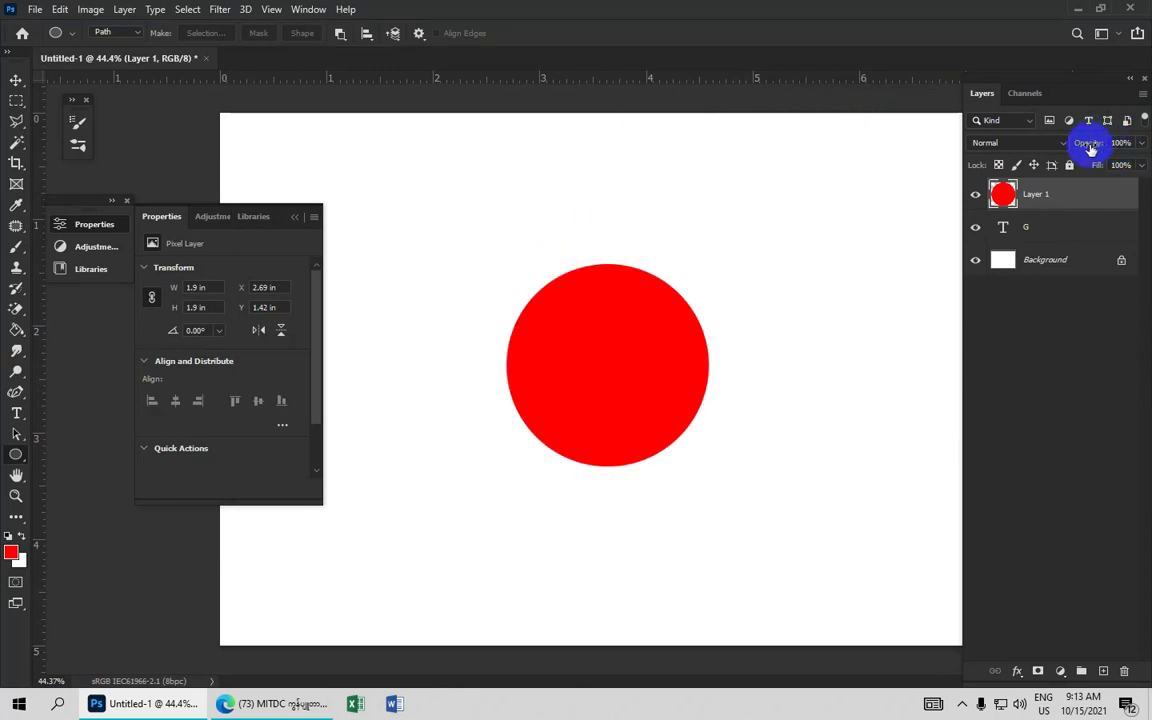
drag(1087, 147, 1091, 145)
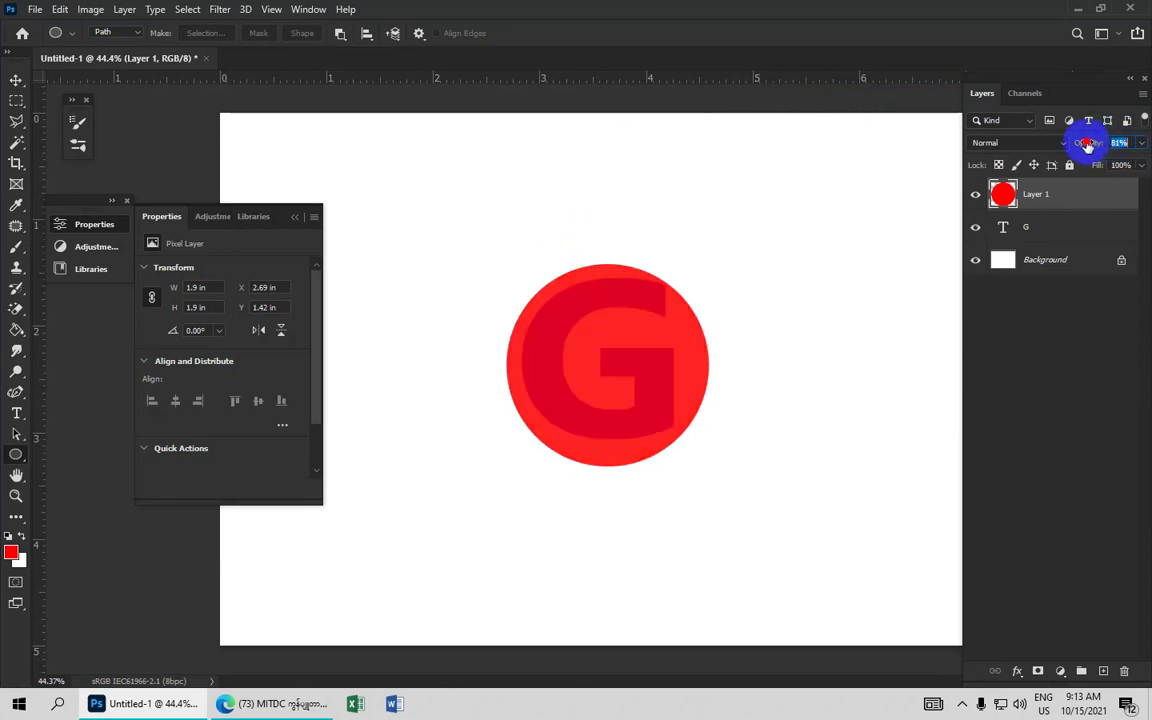
scroll(672, 264, up, 1)
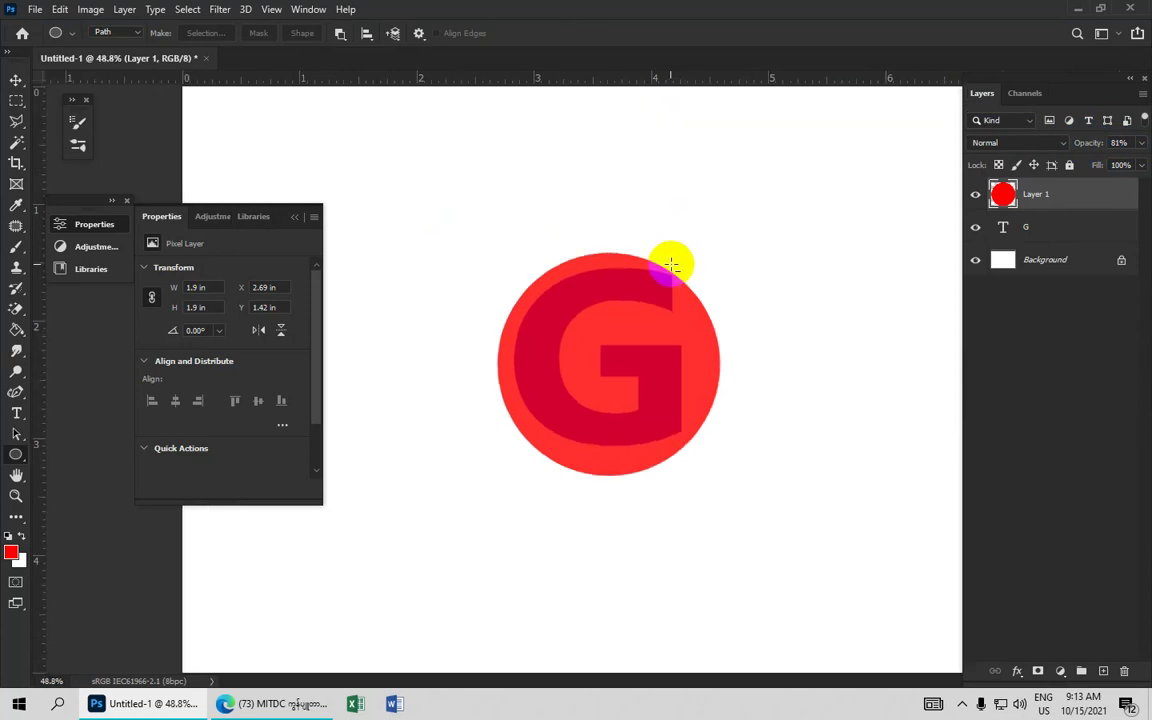
scroll(672, 264, up, 2)
scroll(668, 257, up, 1)
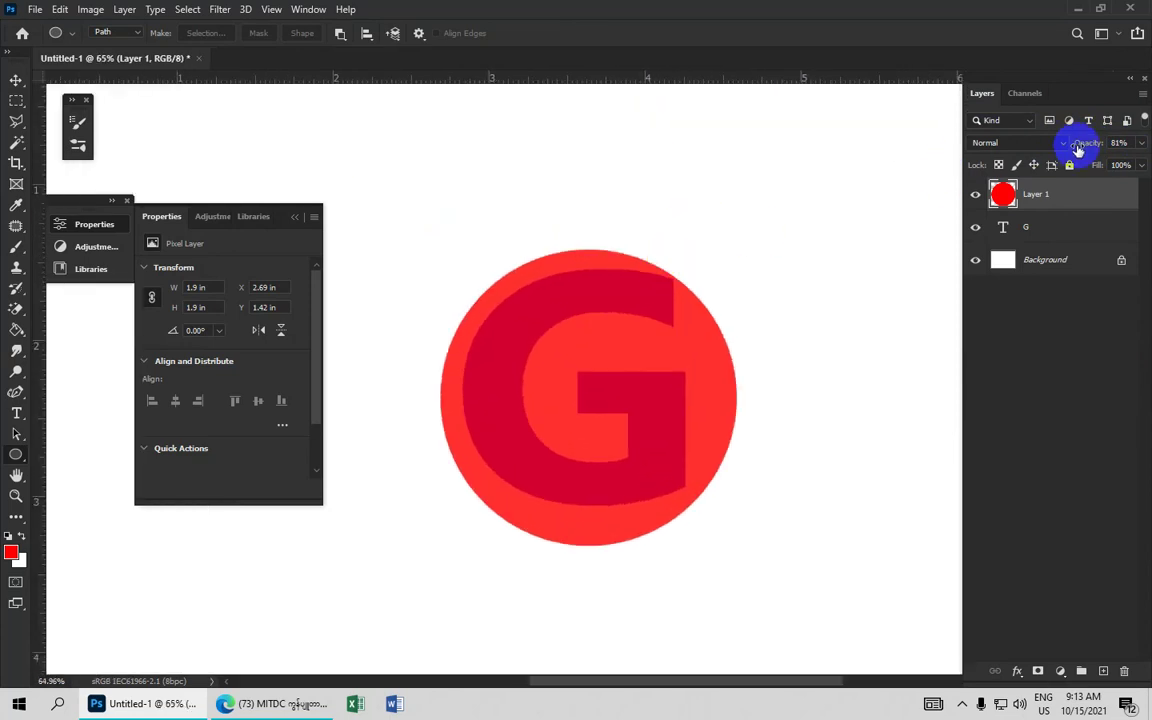
Step: Nudge the red circle slightly up and left with the Move tool
click(16, 80)
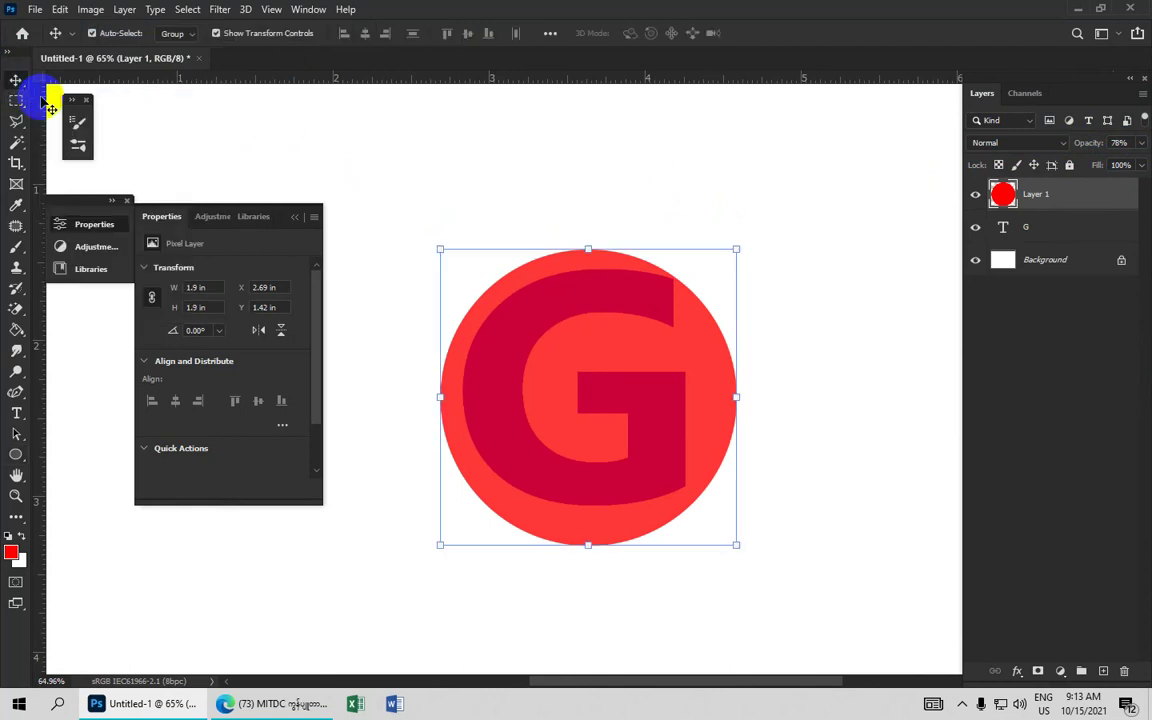
click(535, 275)
drag(535, 275, 532, 265)
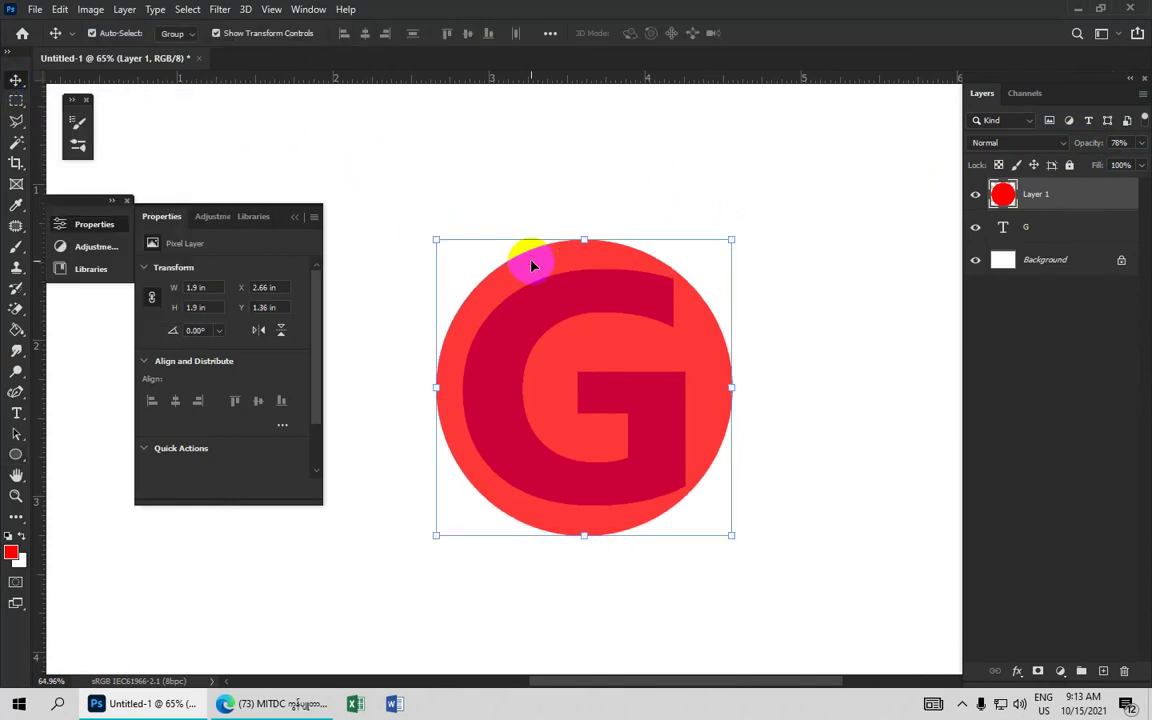
Step: Skew the circle's corners into a tilted oval about 1.9 × 1.77 in and apply it
key(ctrl+t)
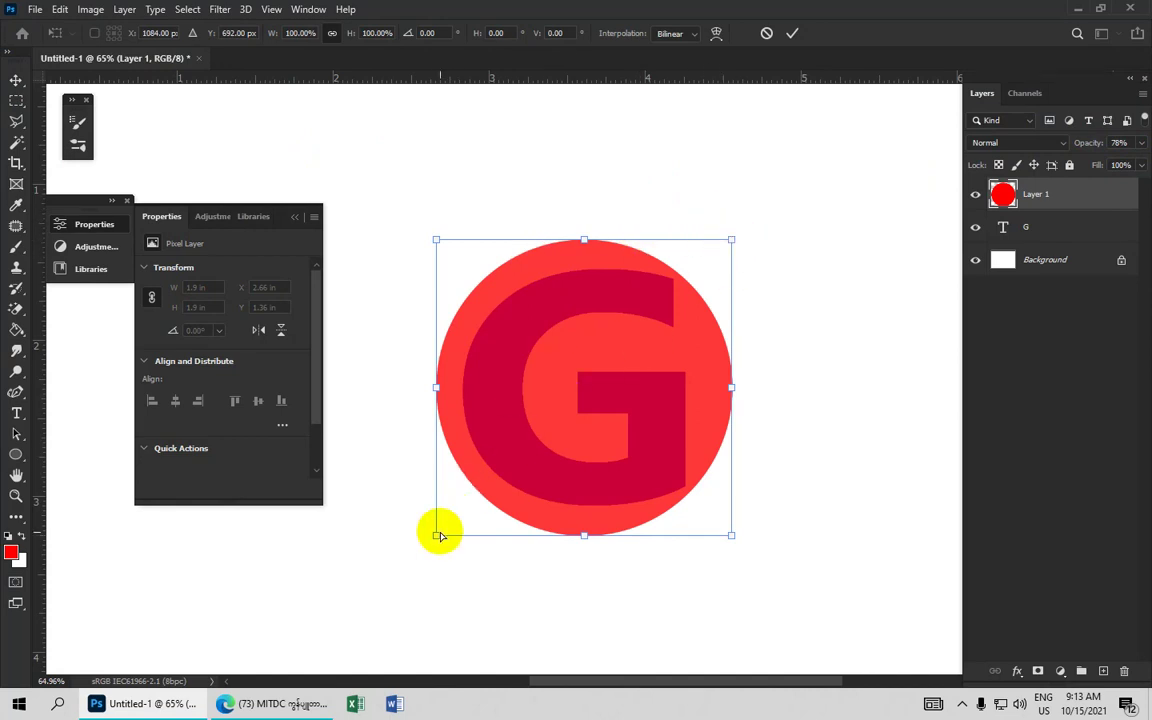
drag(437, 537, 455, 500)
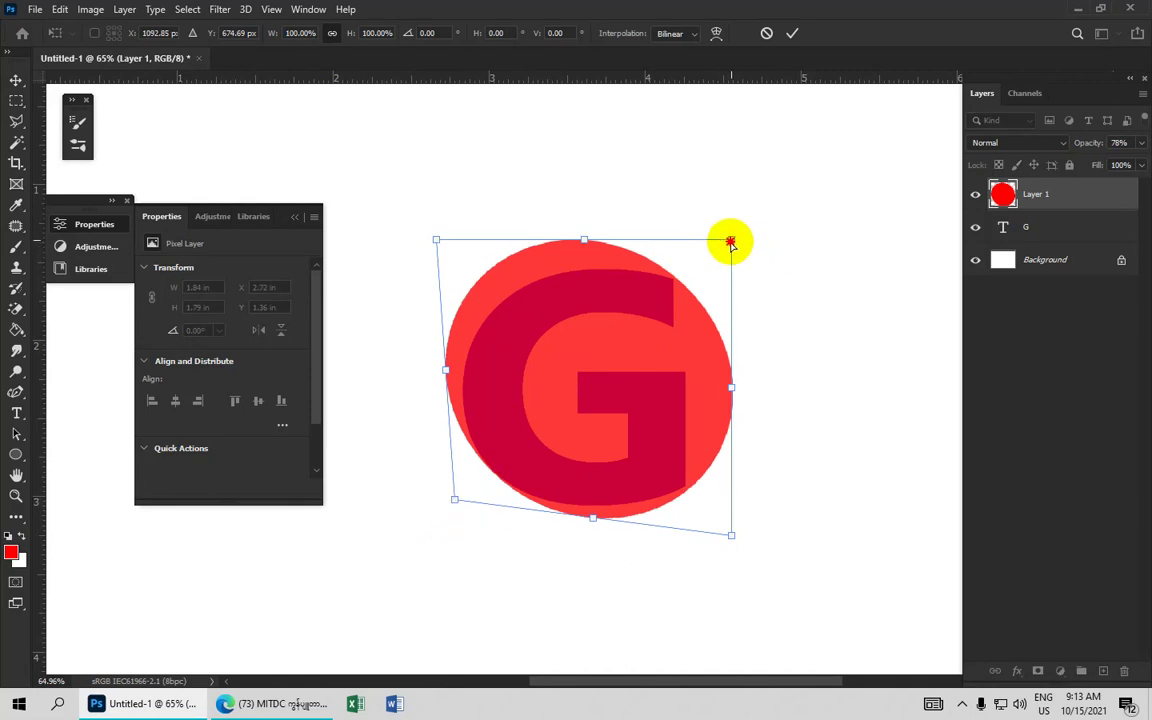
drag(730, 242, 710, 260)
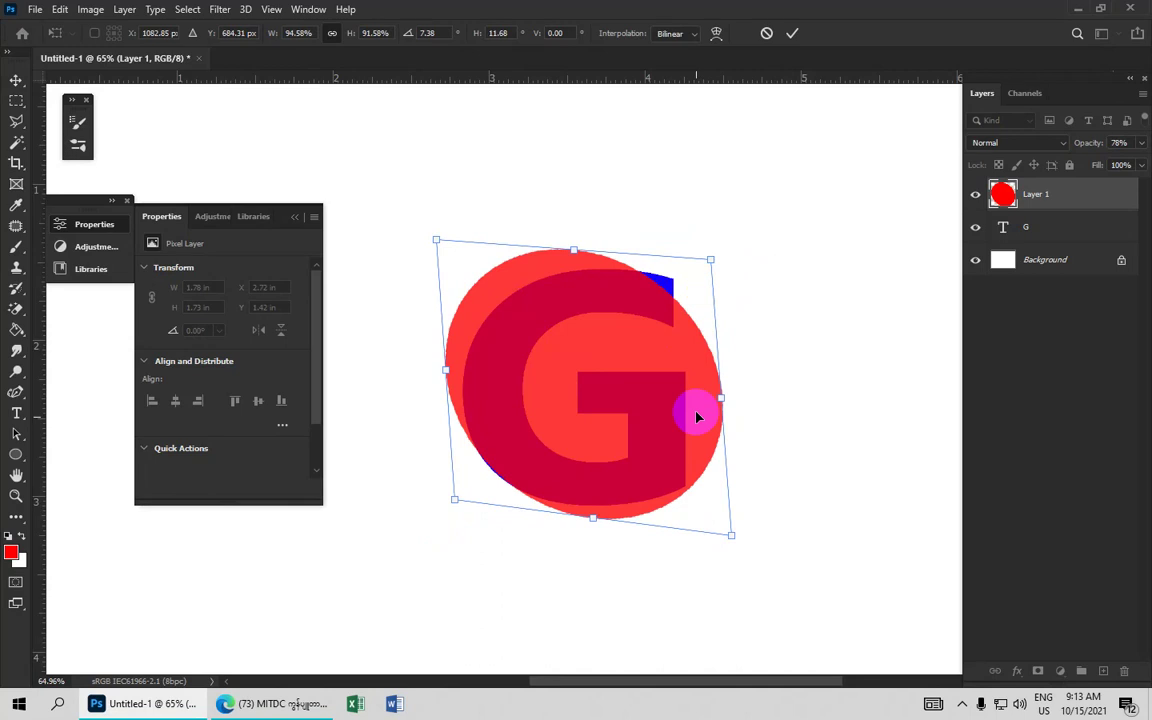
drag(731, 535, 755, 553)
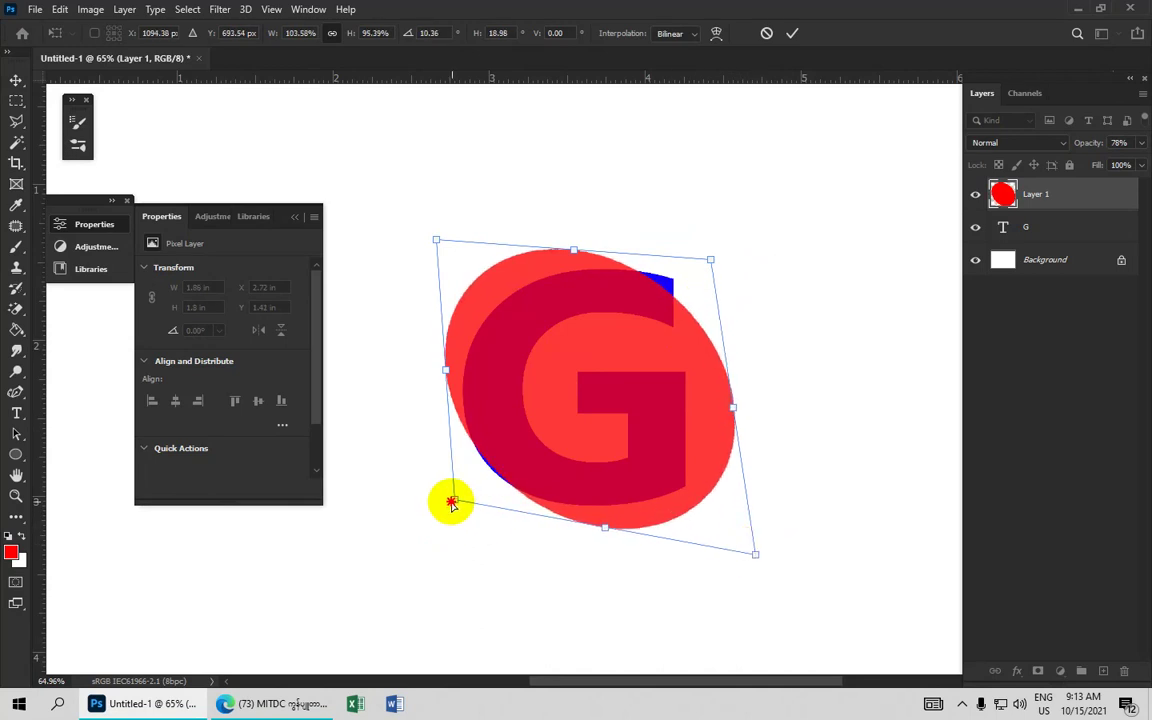
drag(452, 503, 443, 492)
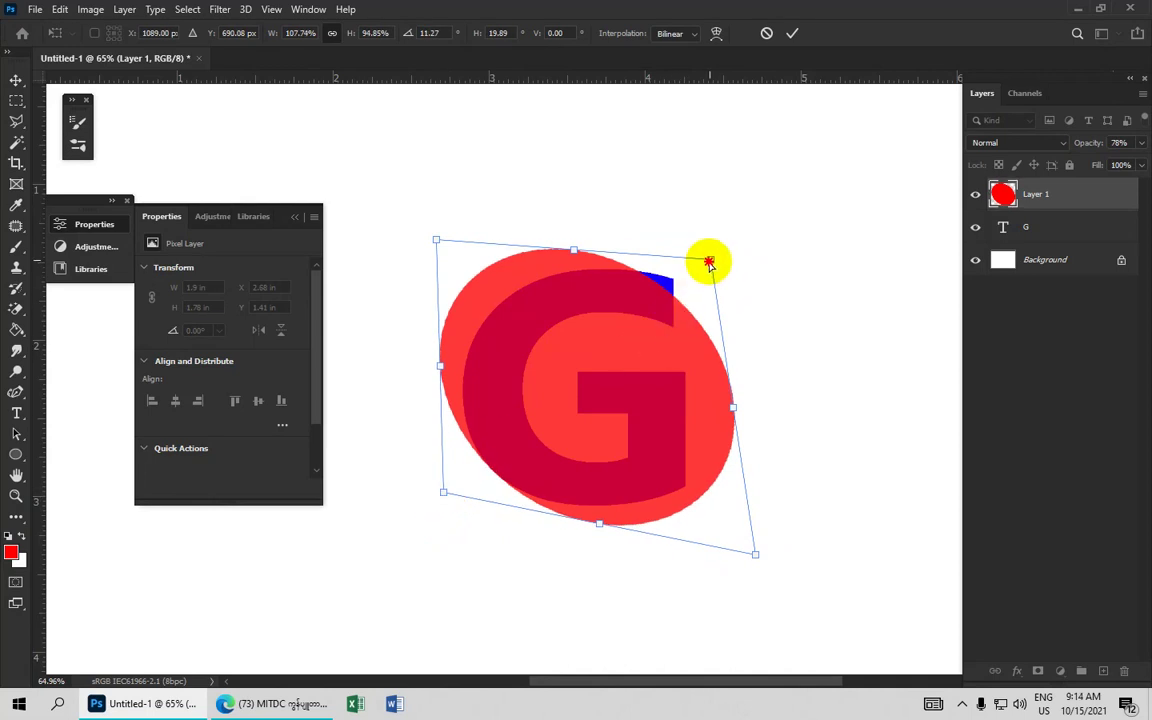
drag(709, 262, 707, 264)
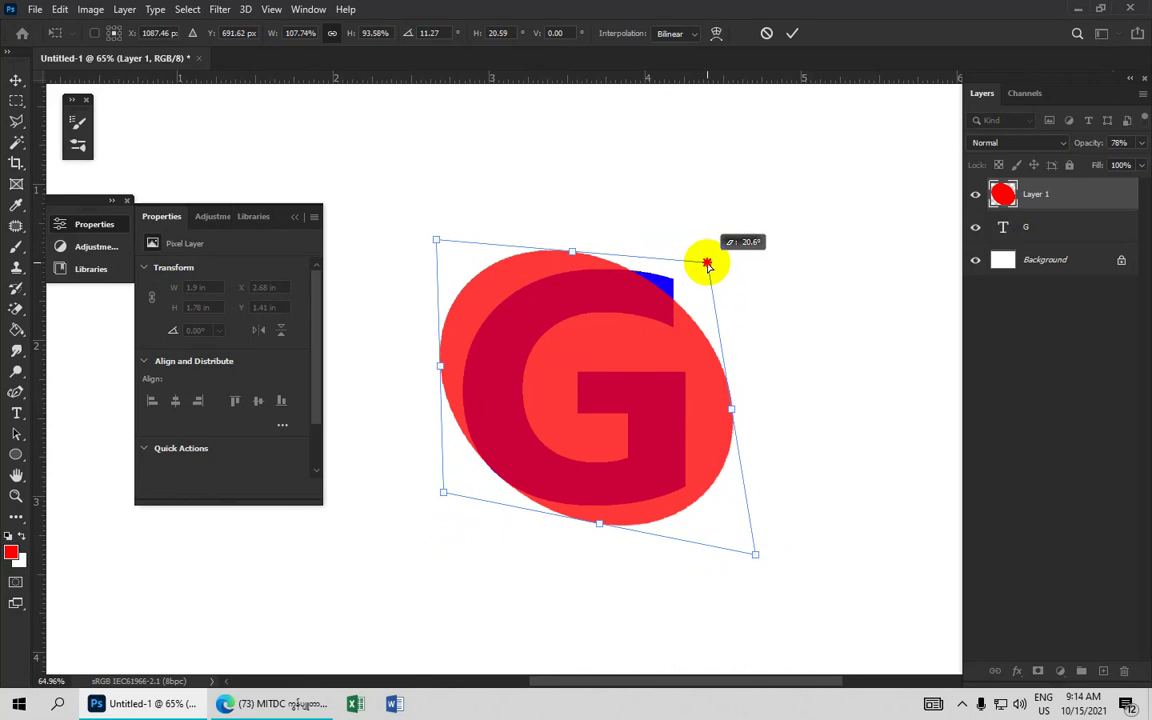
drag(707, 264, 707, 263)
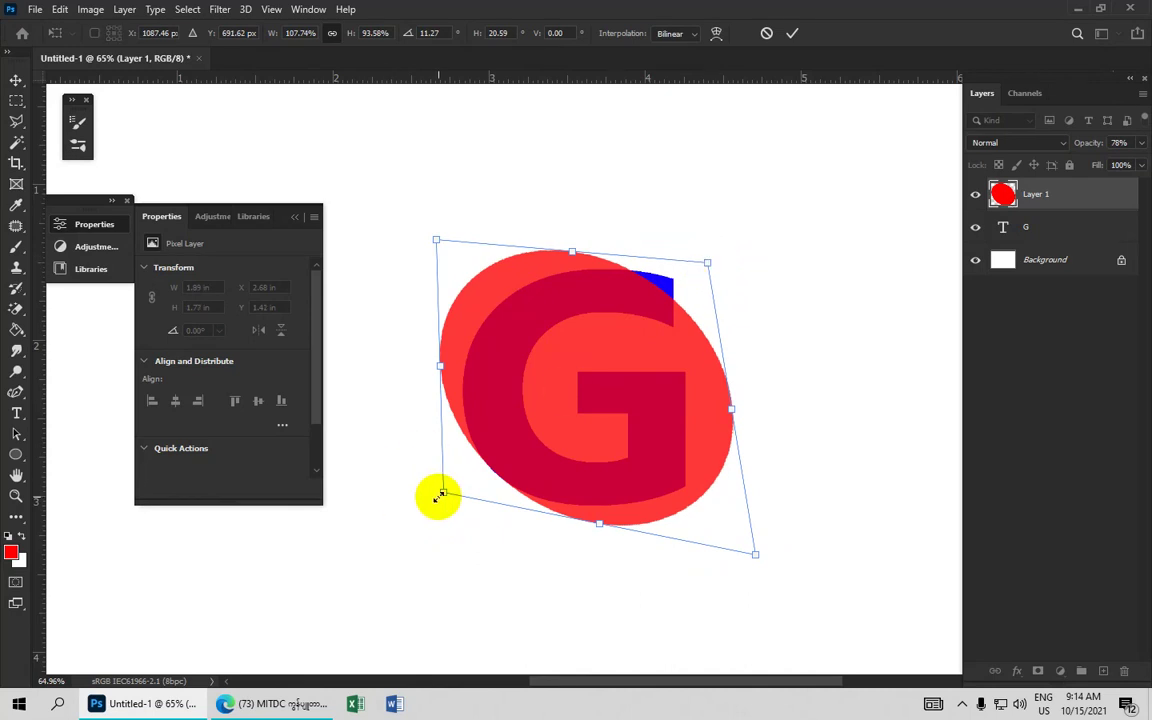
drag(439, 491, 438, 489)
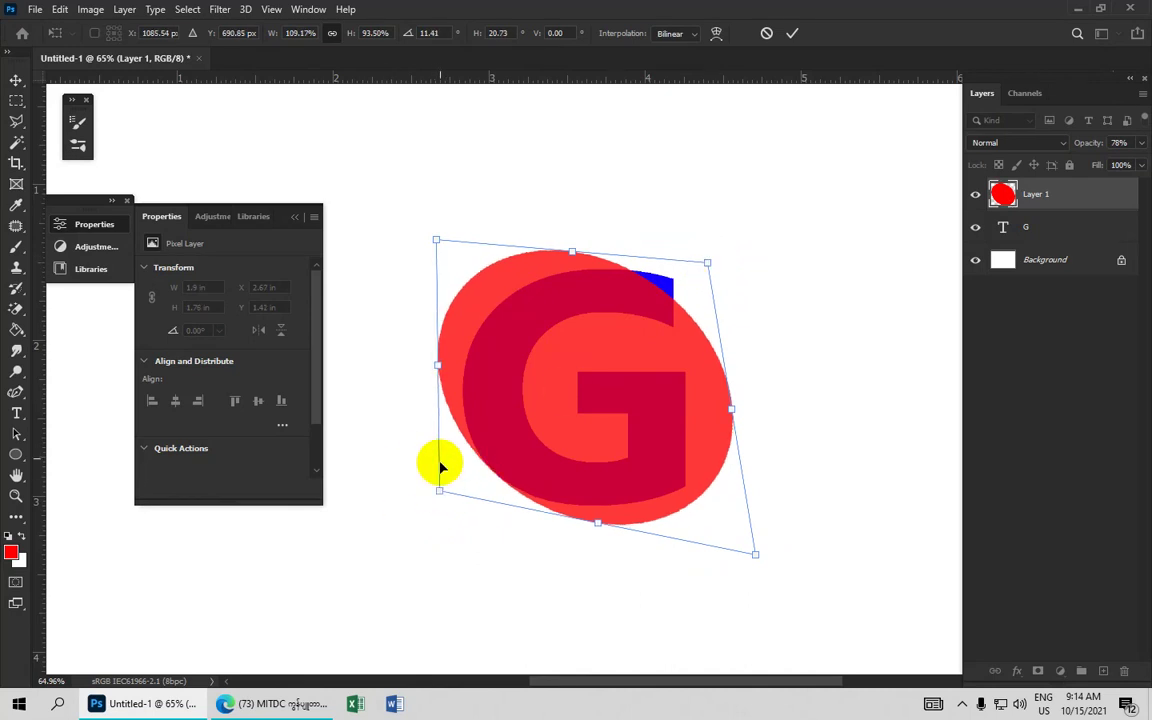
click(794, 33)
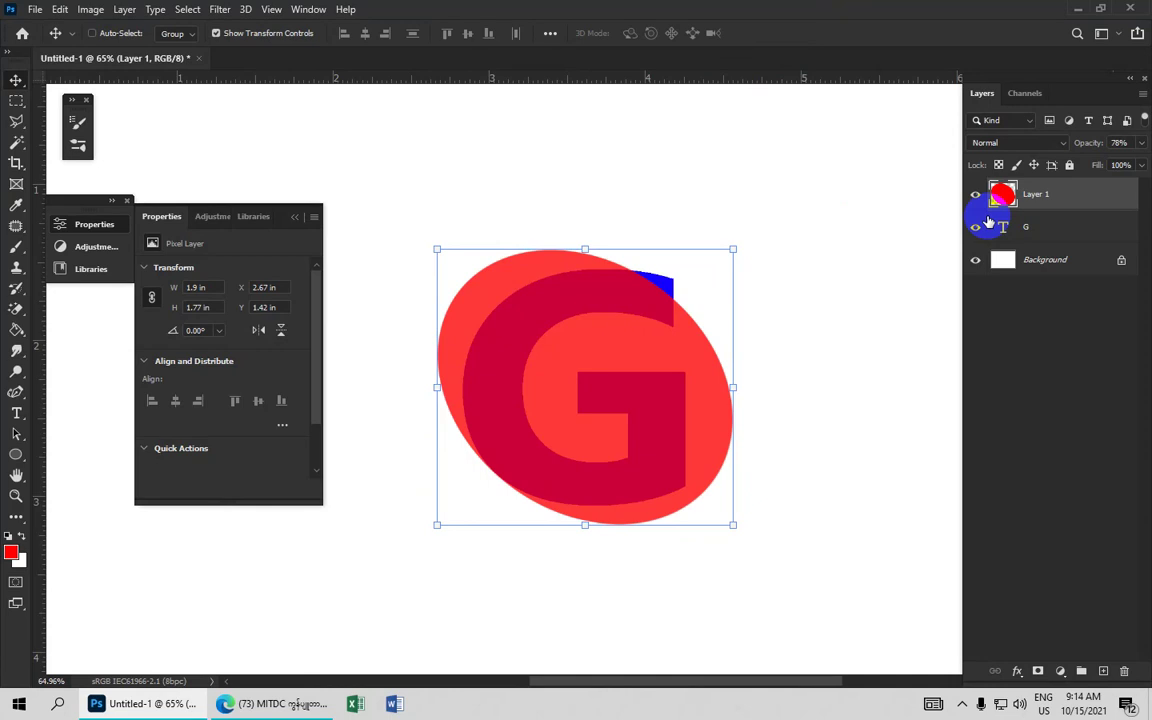
Step: Duplicate the red oval as Layer 1 copy, scale it to 89.42%, and nudge it up-right
key(ctrl+j)
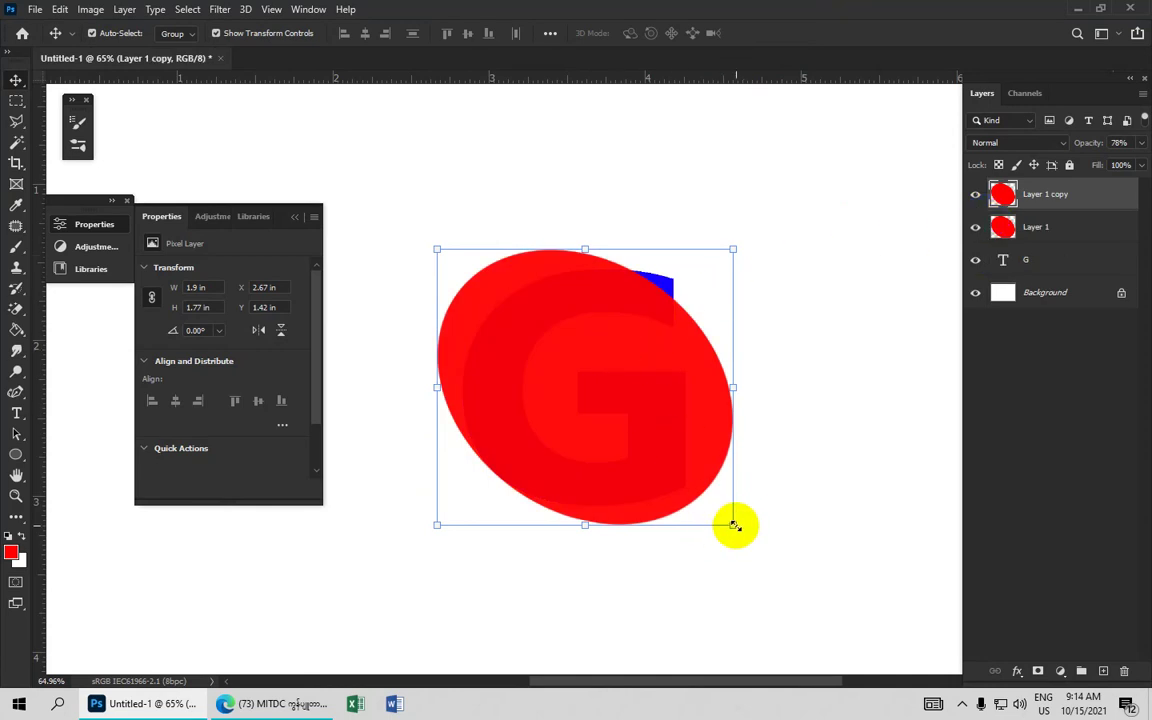
drag(733, 525, 721, 510)
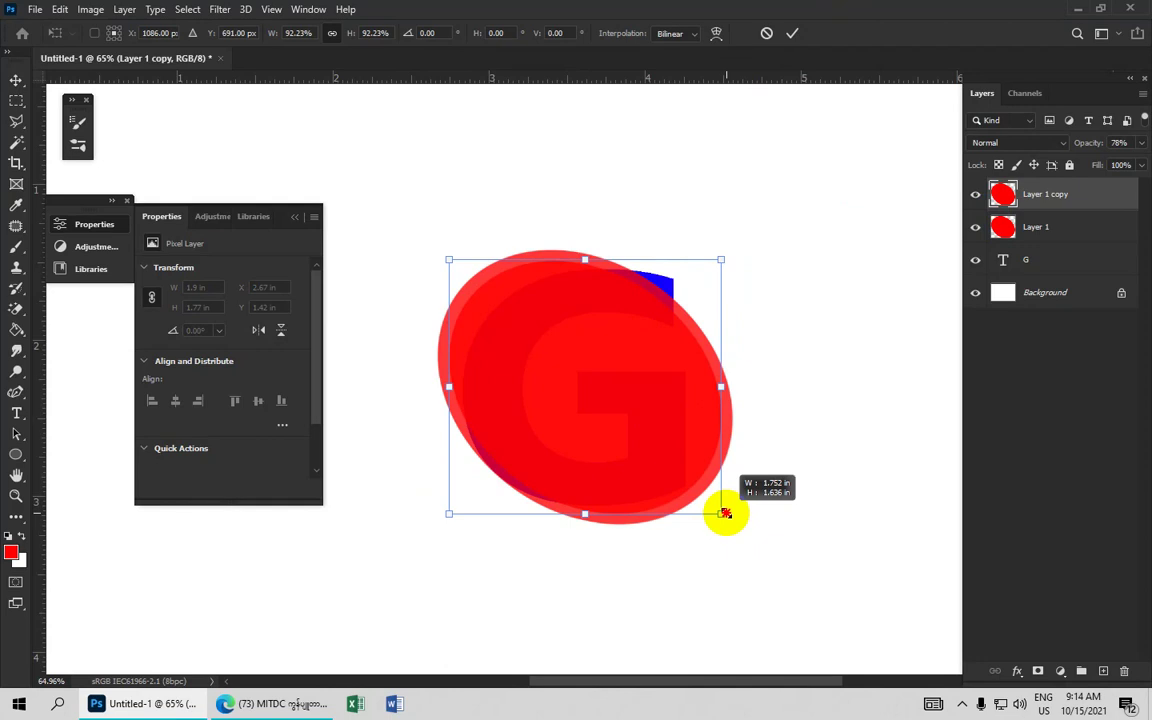
drag(617, 408, 623, 399)
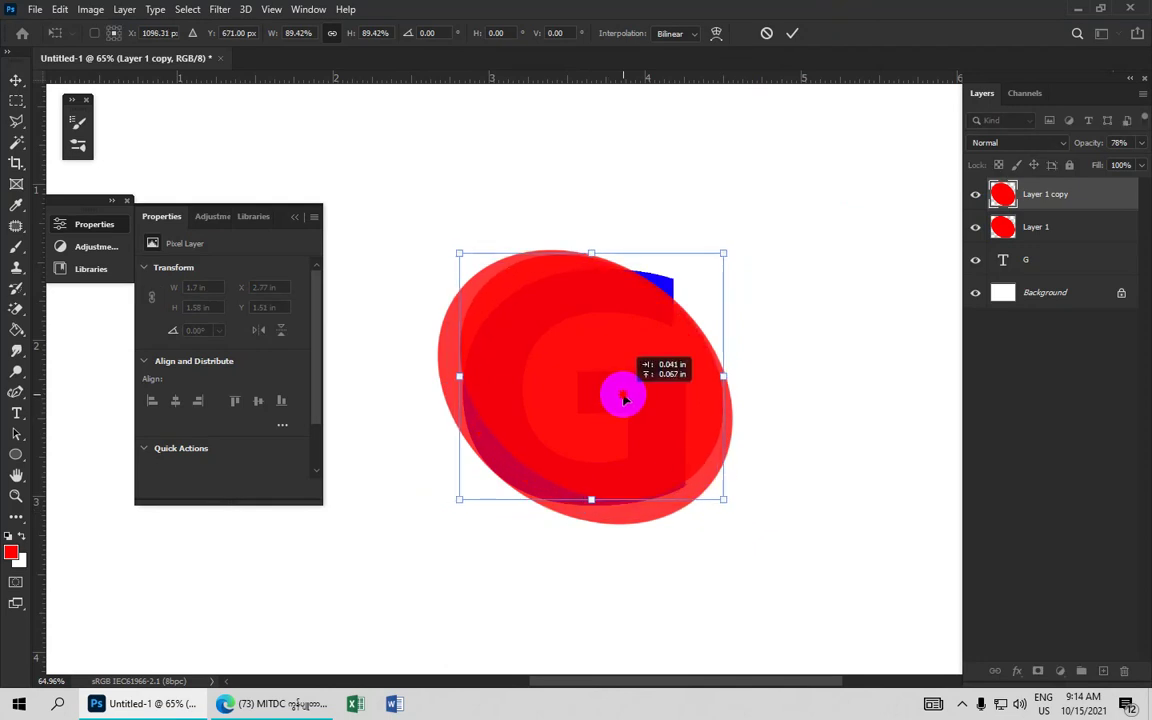
scroll(628, 400, up, 2)
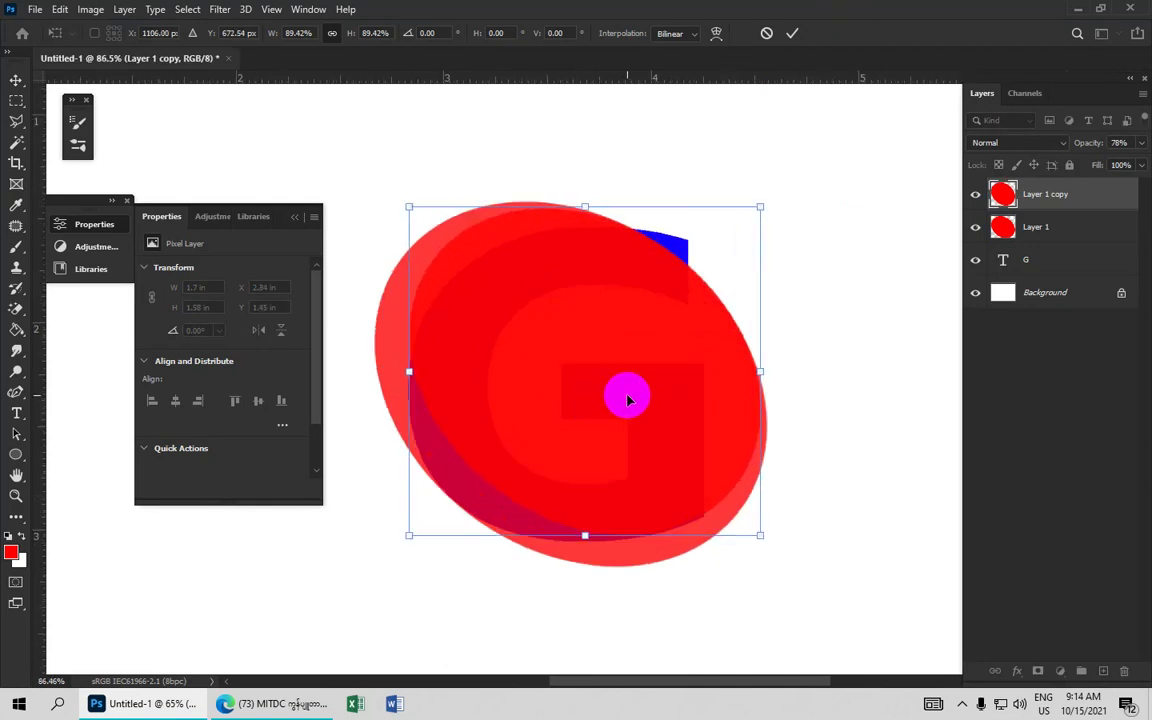
scroll(628, 400, up, 2)
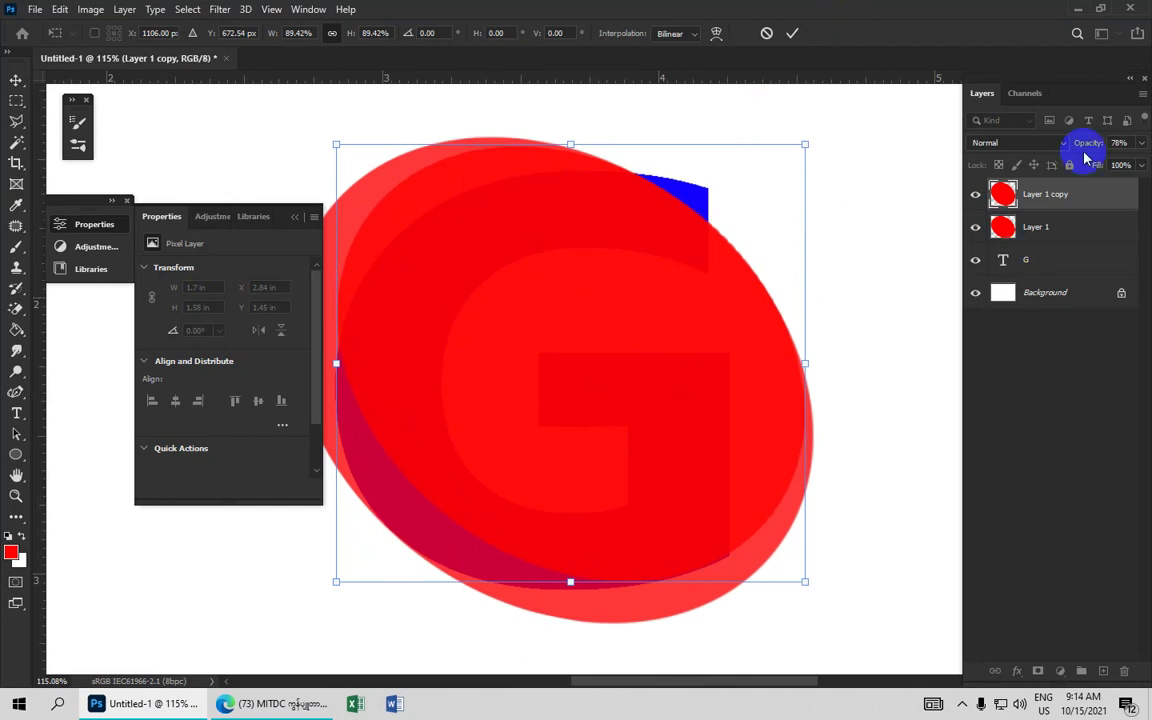
Step: Lower Layer 1 copy's opacity to 28% and nudge the smaller oval slightly
drag(1093, 147, 1082, 148)
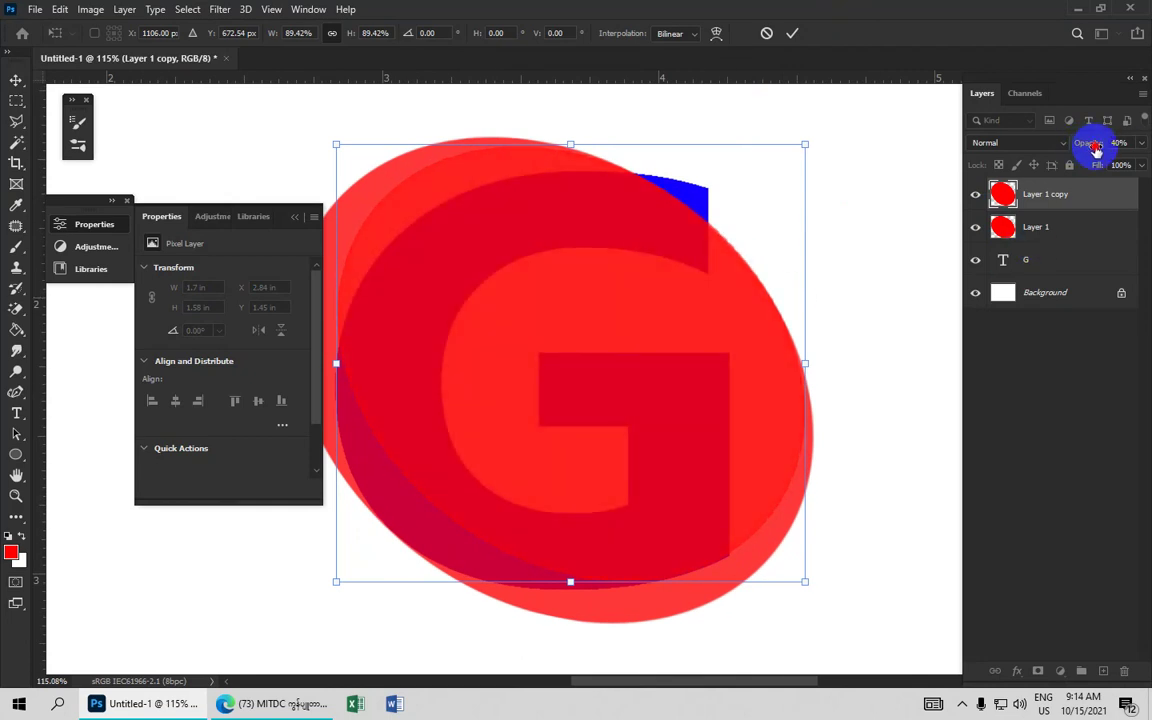
drag(1096, 149, 1088, 150)
drag(727, 340, 729, 341)
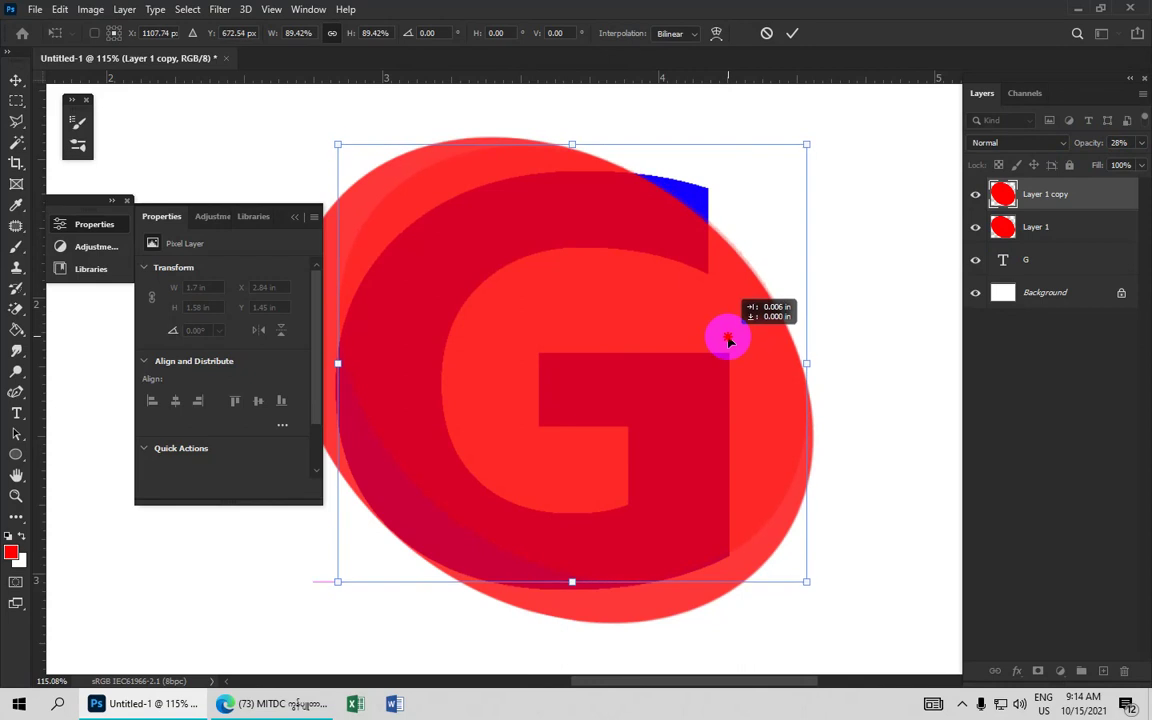
scroll(729, 341, down, 3)
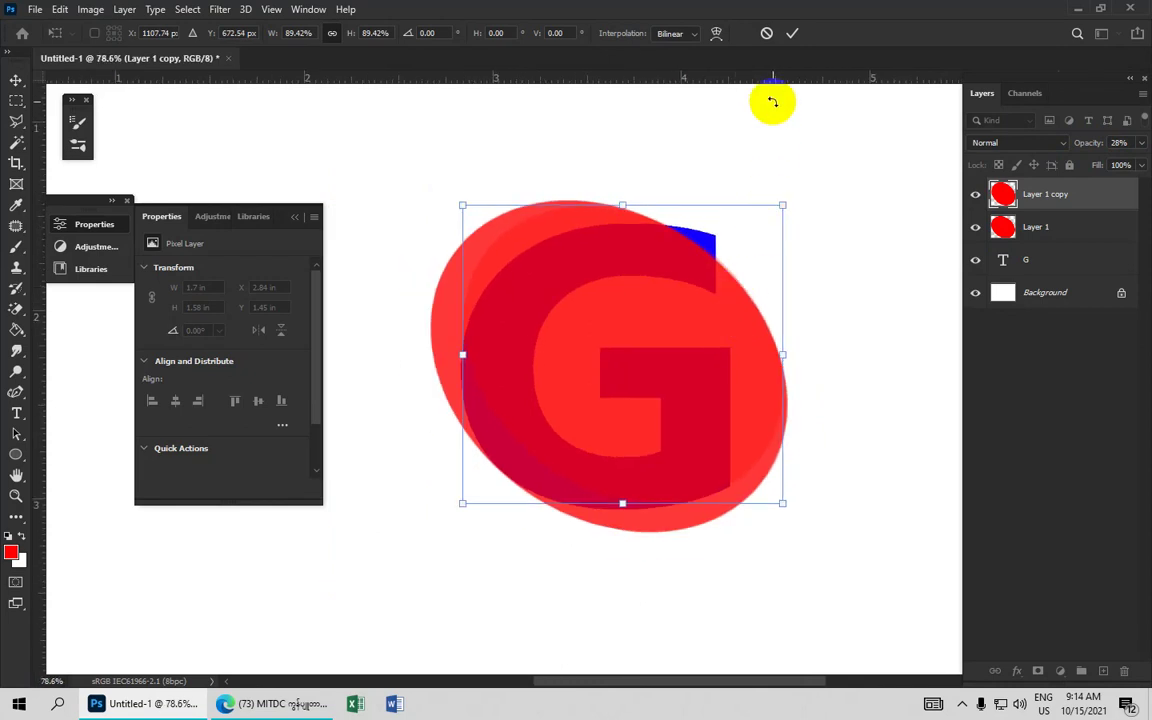
Step: Apply the copy's scaling, load its oval as a selection, toggle its visibility, then deselect
click(791, 36)
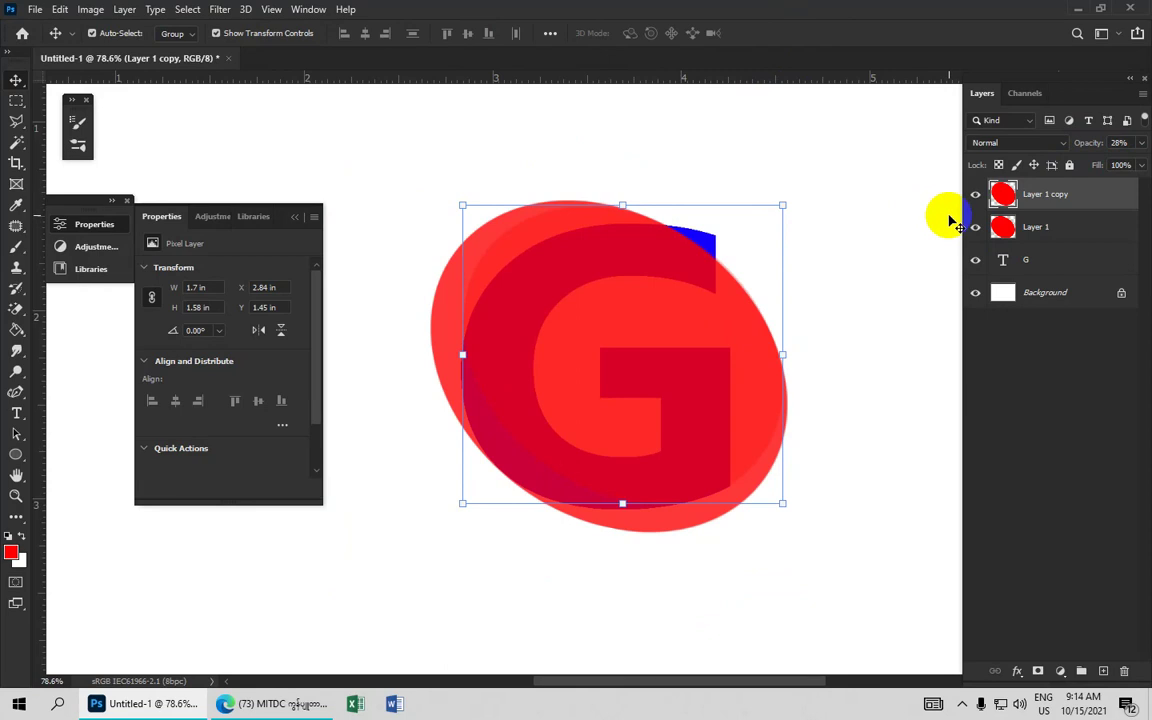
ctrl+click(1000, 195)
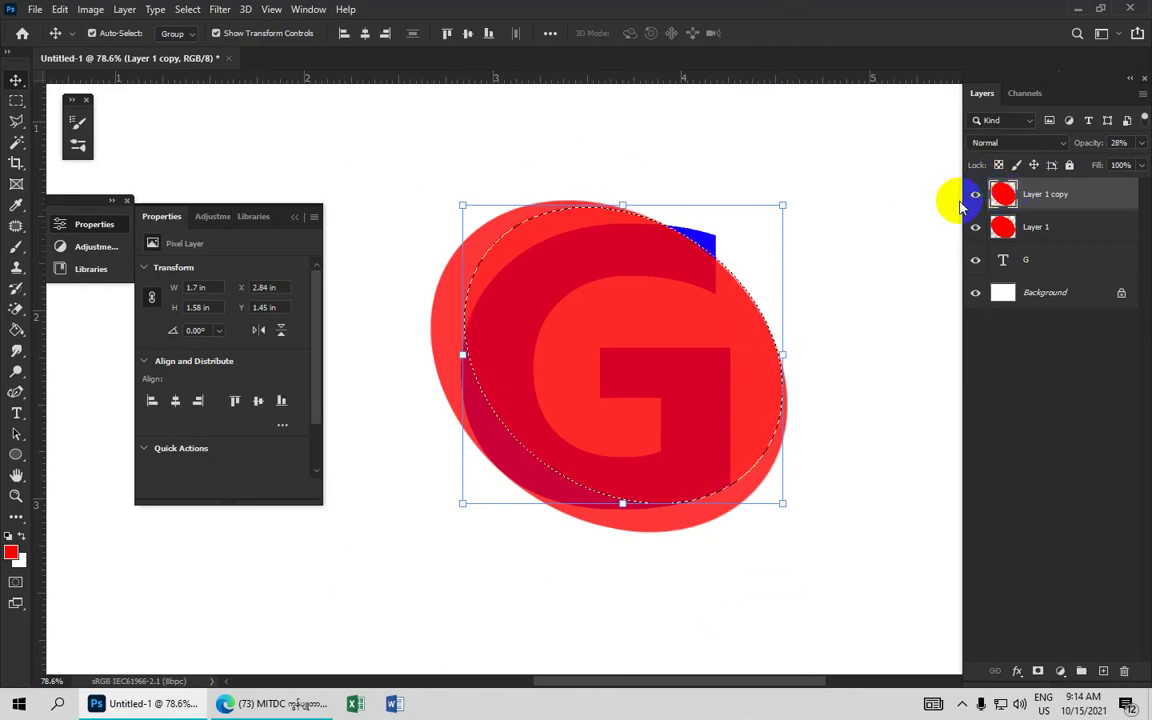
click(975, 196)
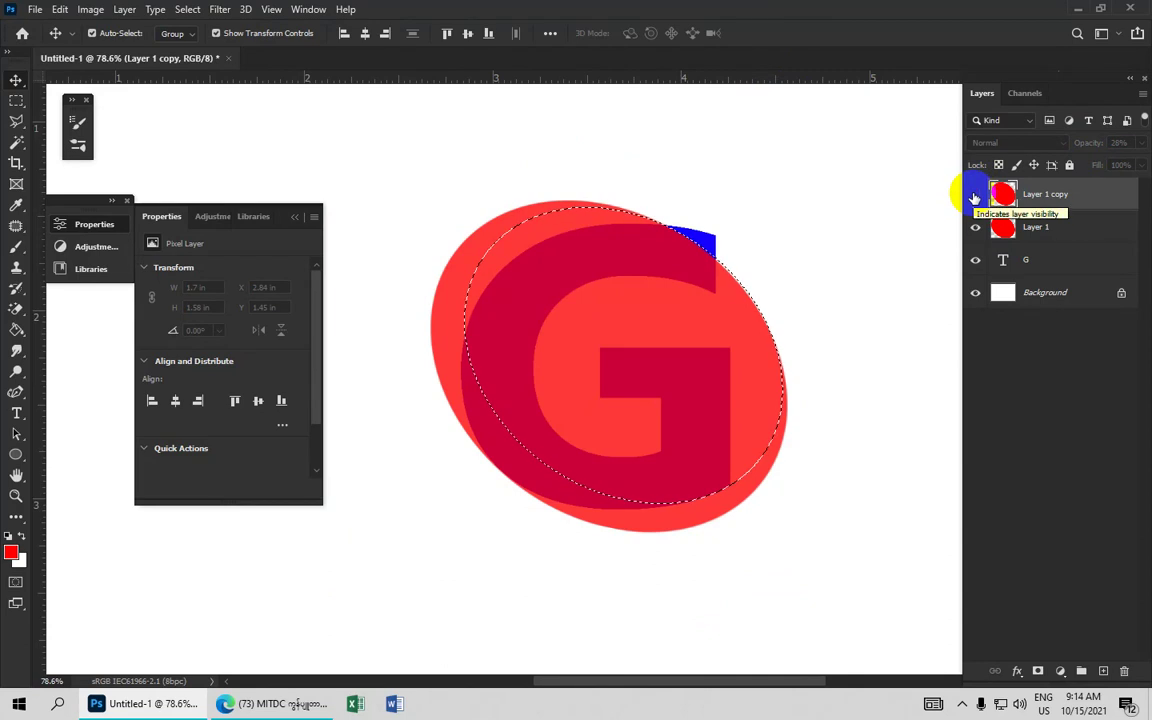
click(975, 195)
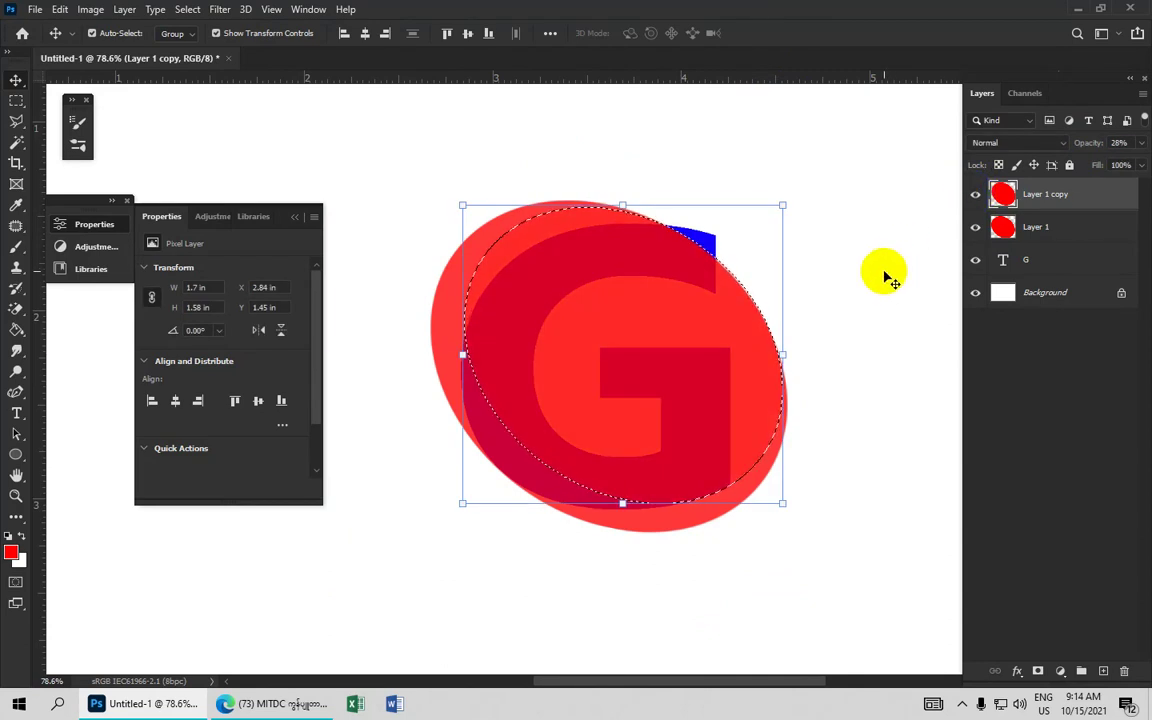
key(ctrl+d)
Step: Shift the smaller oval slightly and rotate it by -2.58°
drag(727, 348, 694, 330)
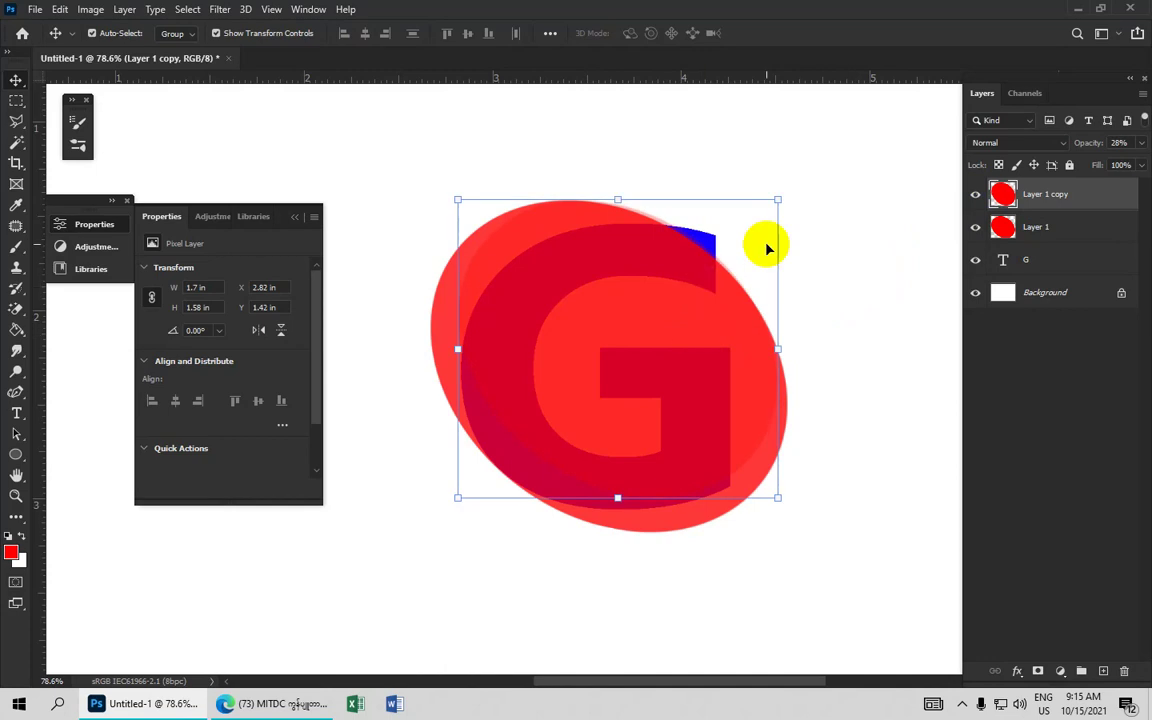
key(ctrl+t)
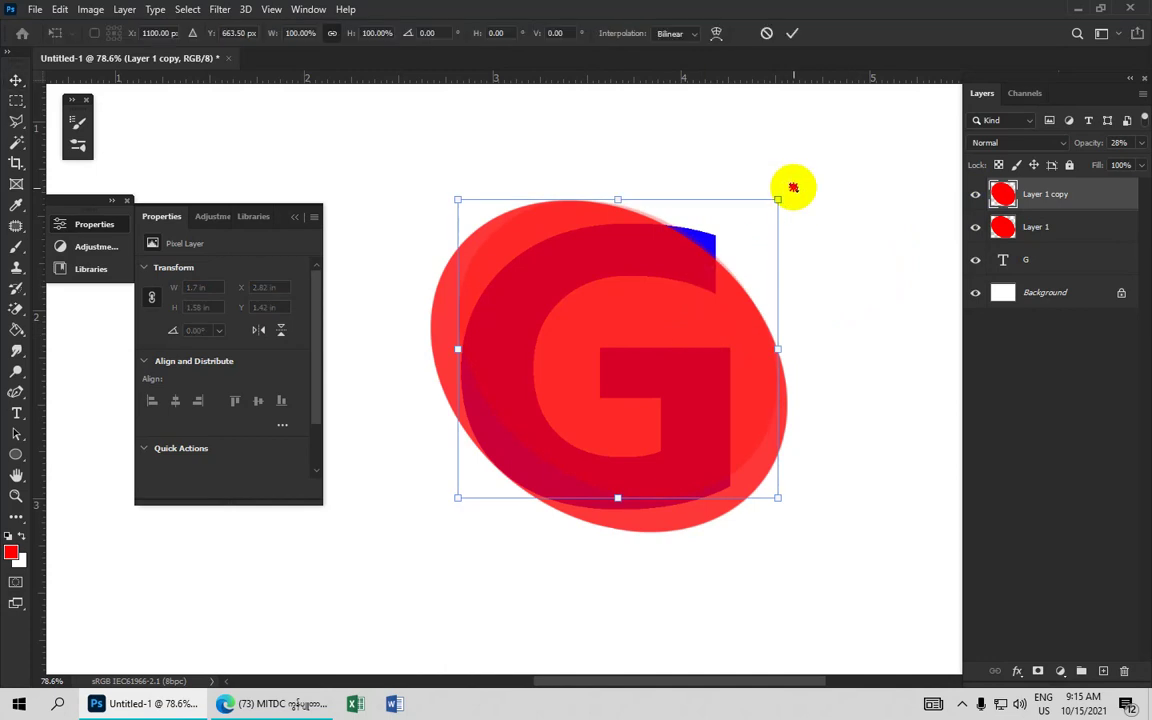
drag(793, 187, 787, 178)
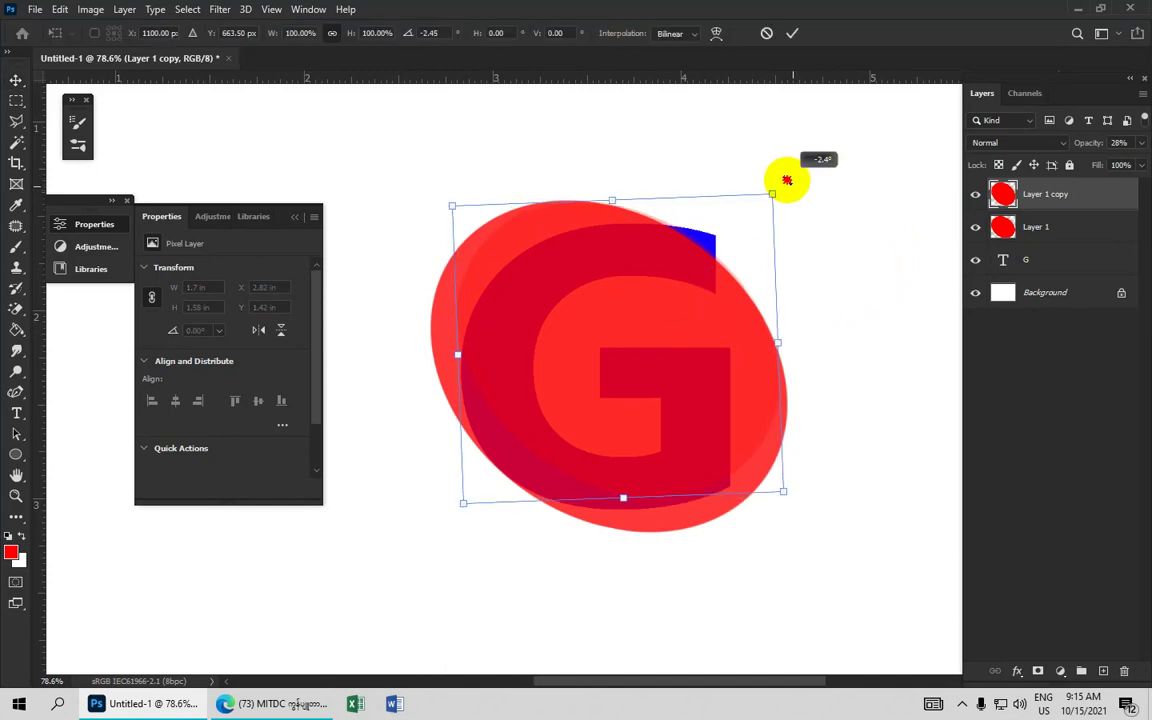
click(790, 35)
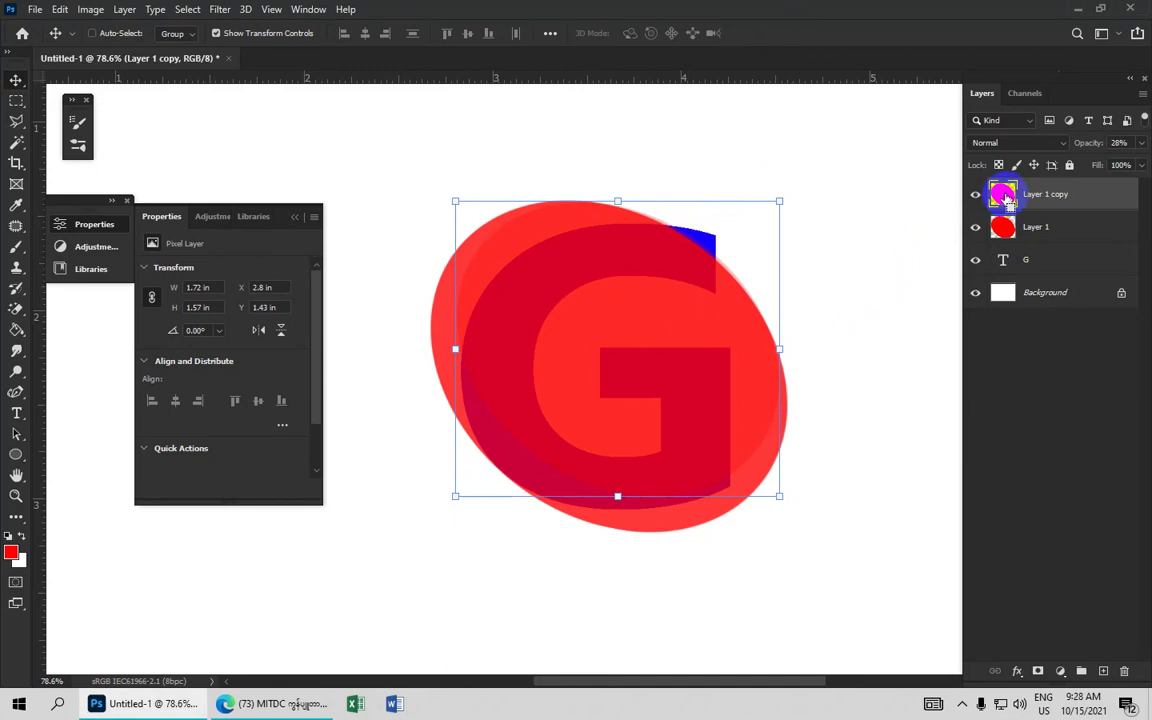
Step: Cut the copy's oval out of Layer 1, delete the copy, and set the crescent to 100% opacity
ctrl+click(1003, 195)
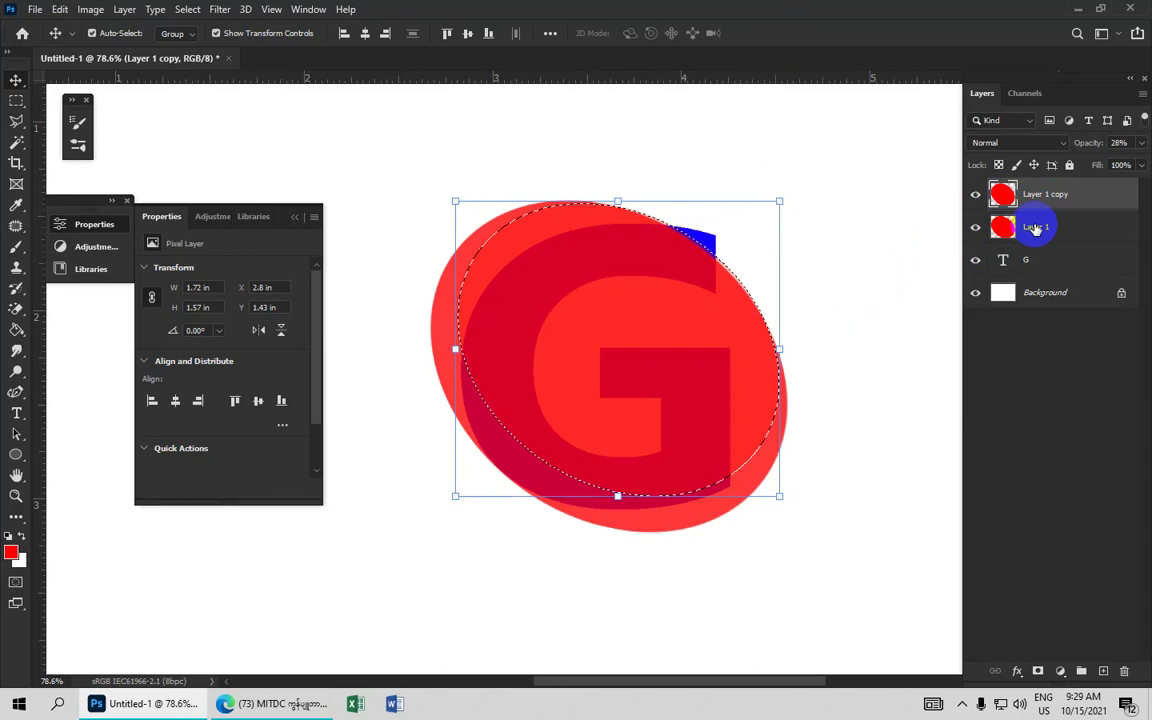
drag(1035, 226, 1084, 204)
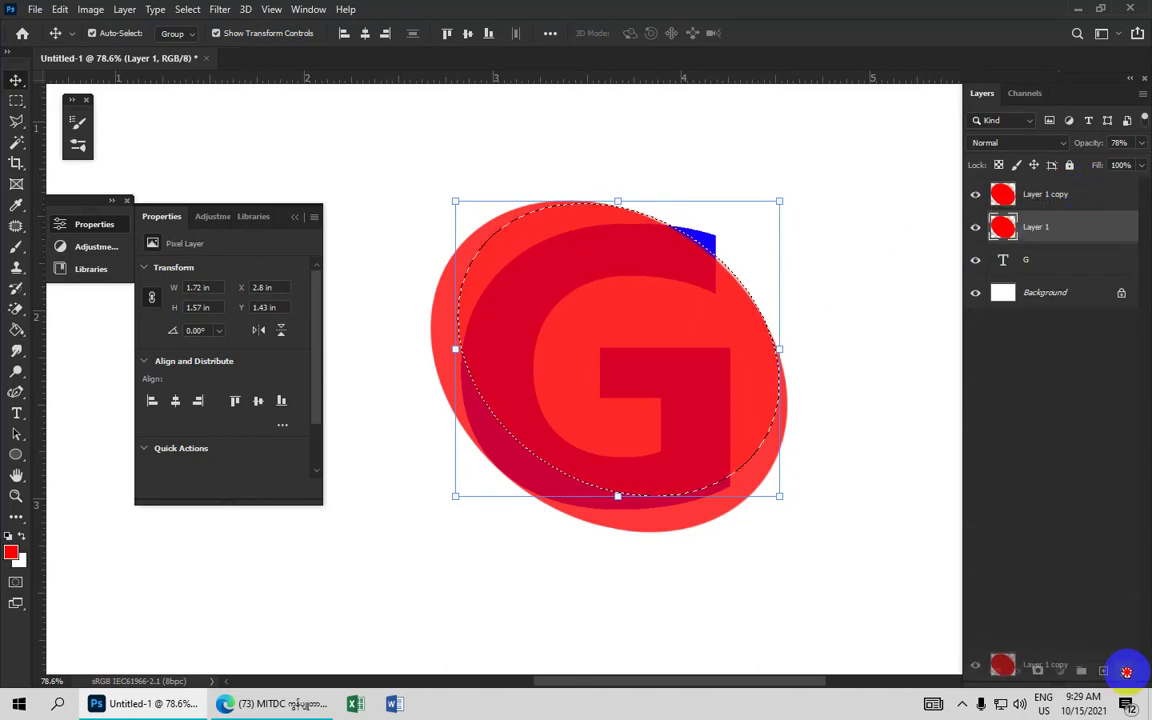
drag(1084, 204, 1124, 672)
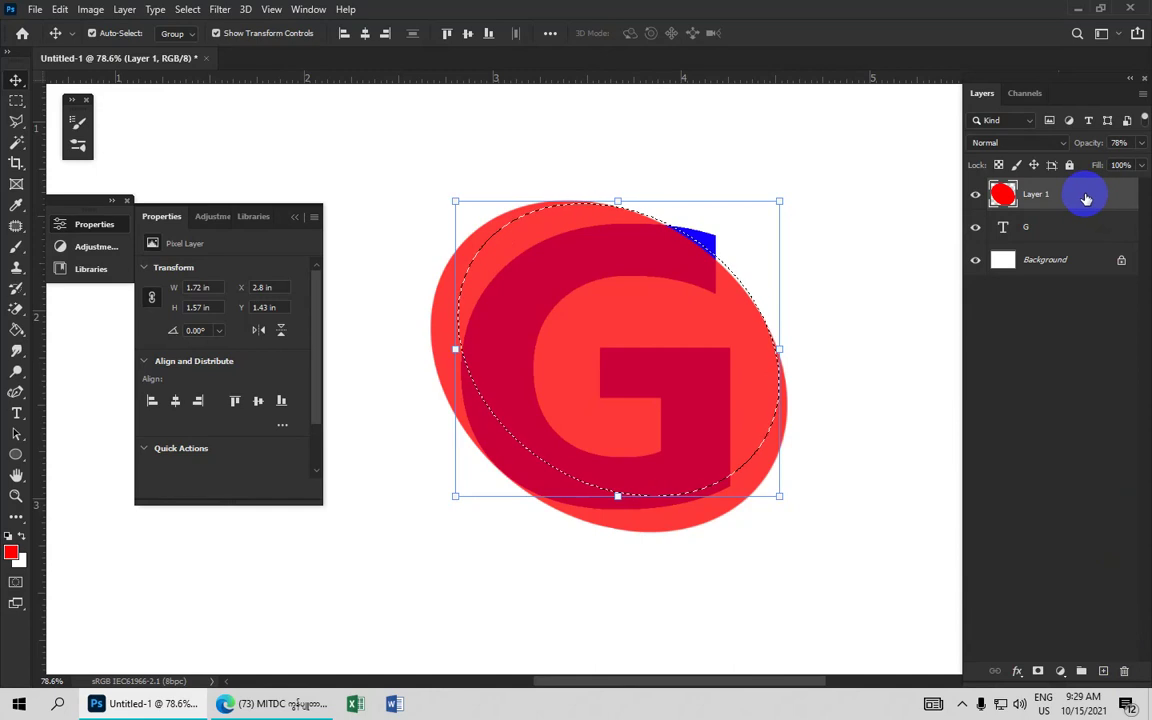
key(Delete)
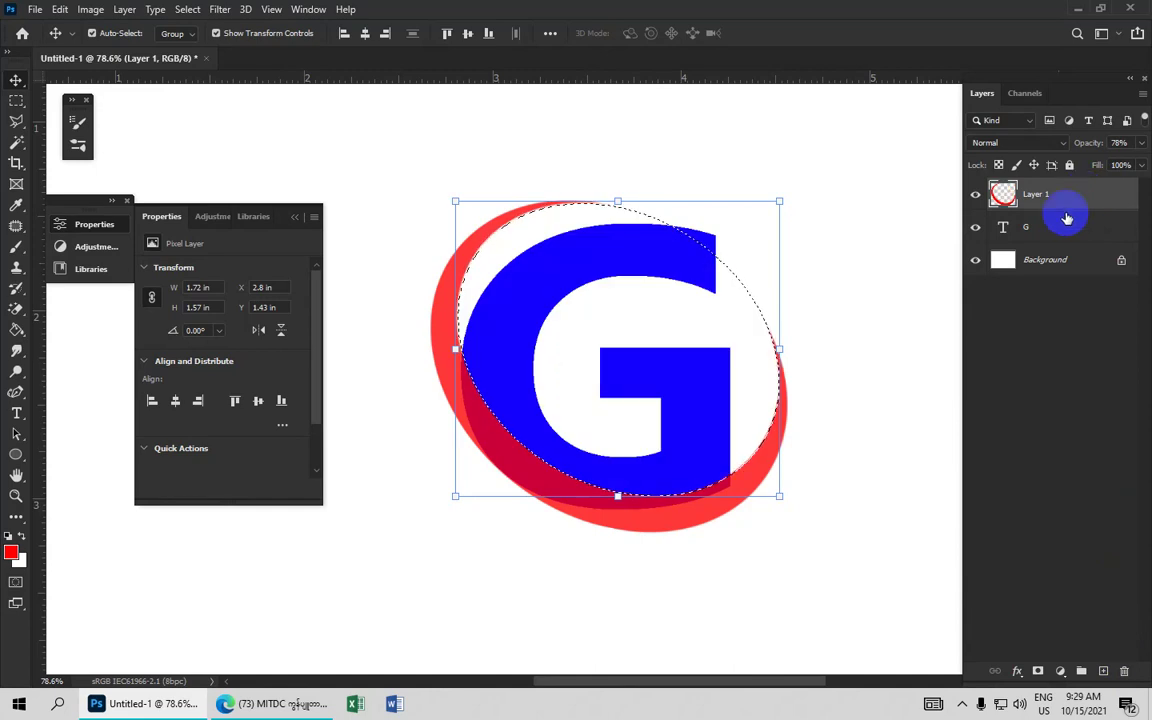
key(ctrl+d)
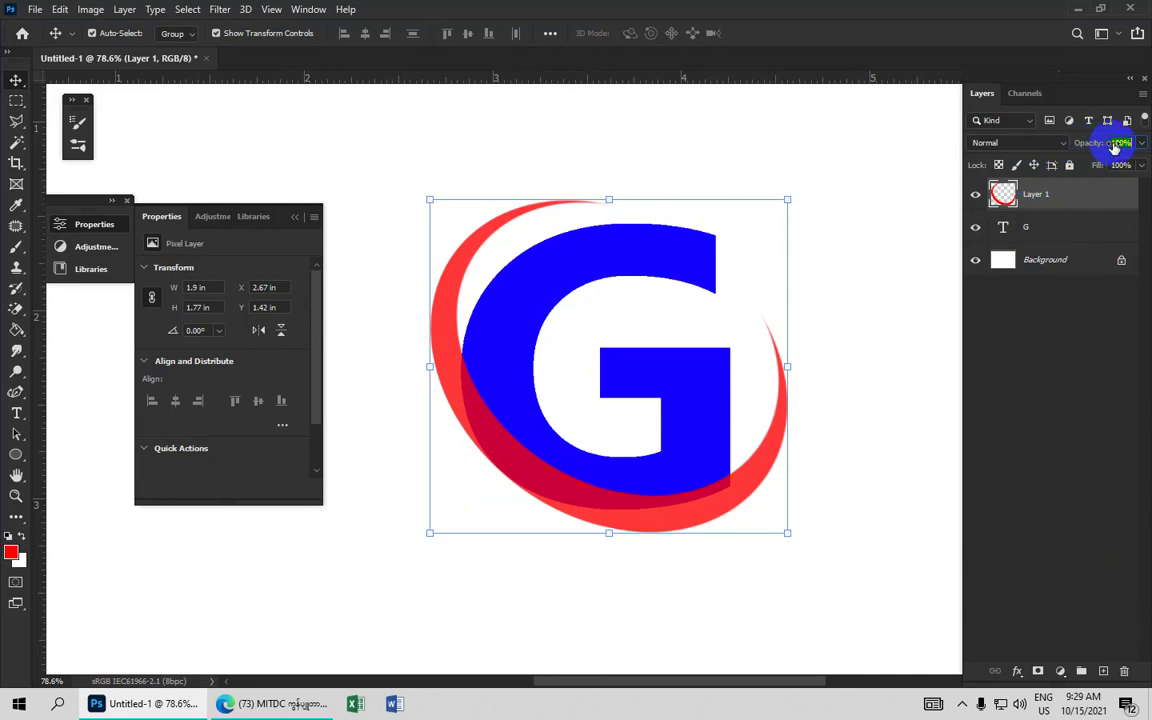
drag(1117, 146, 1090, 148)
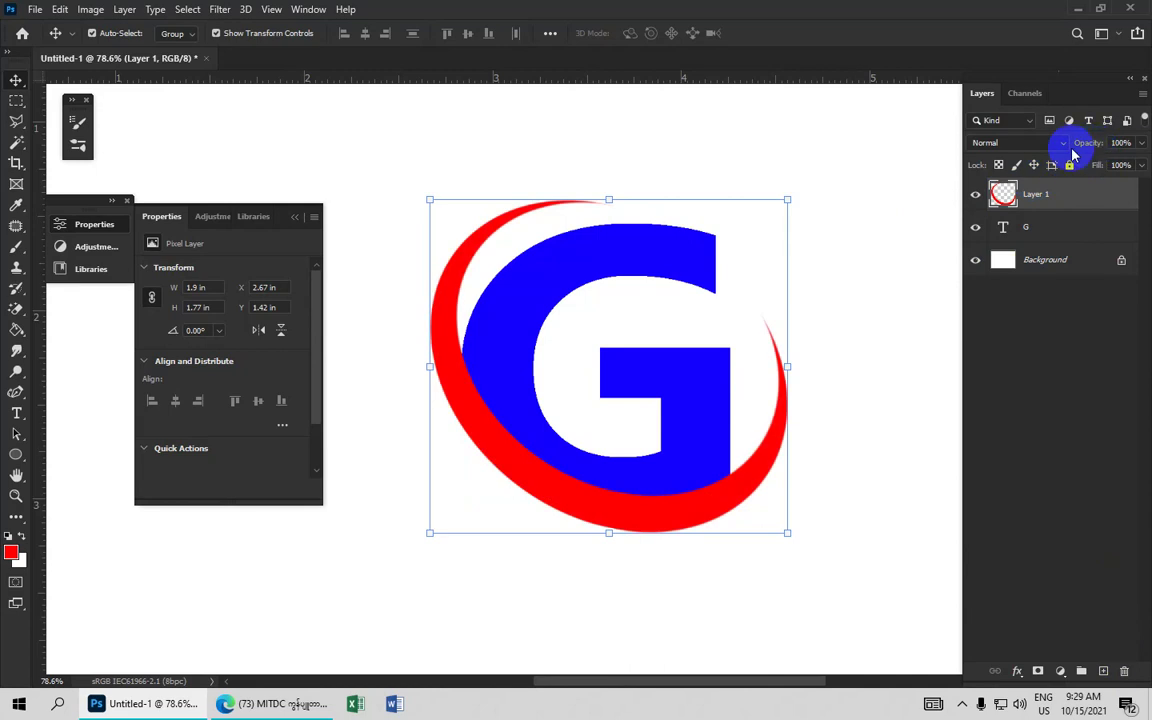
Step: Rotate the red ring slightly clockwise and apply the rotation
click(803, 189)
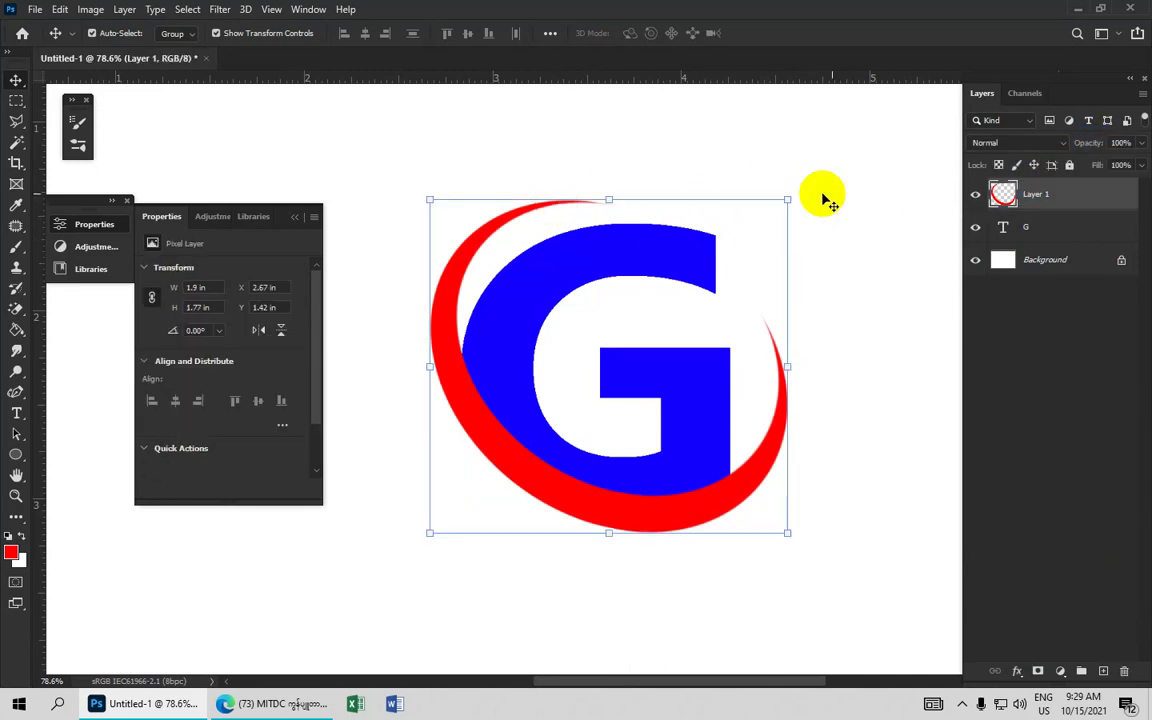
drag(805, 190, 812, 228)
click(793, 35)
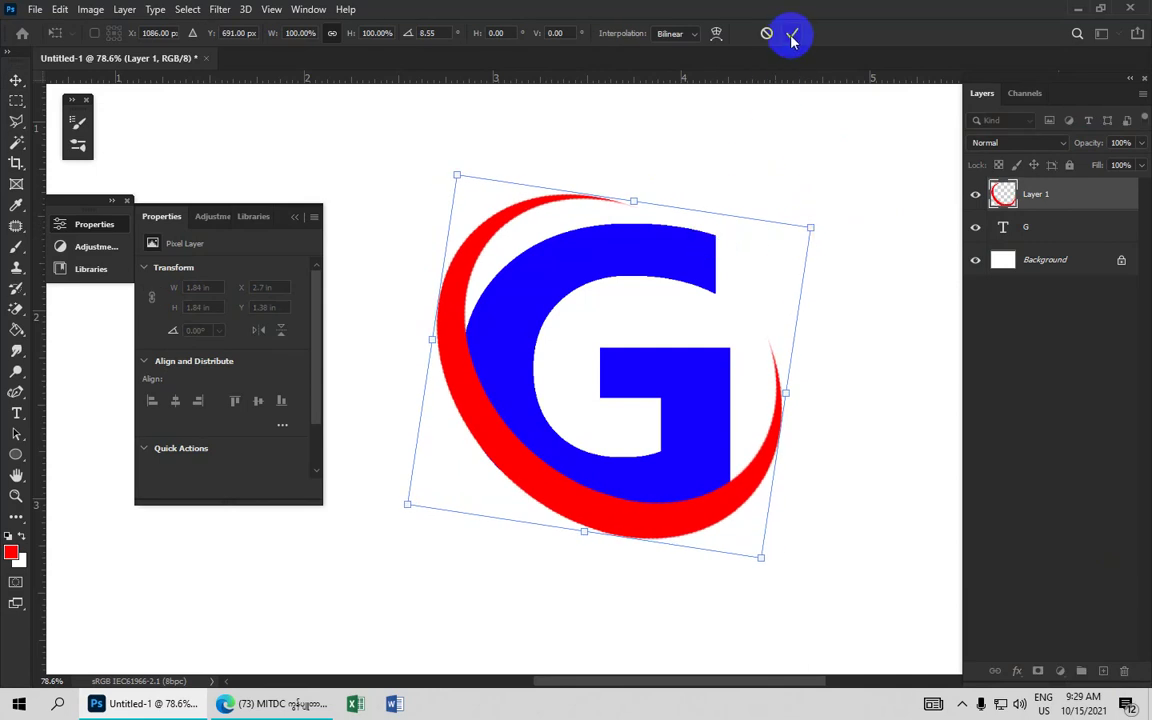
Step: Scale the G letter down to 87.07% and nudge it slightly up and right
click(699, 231)
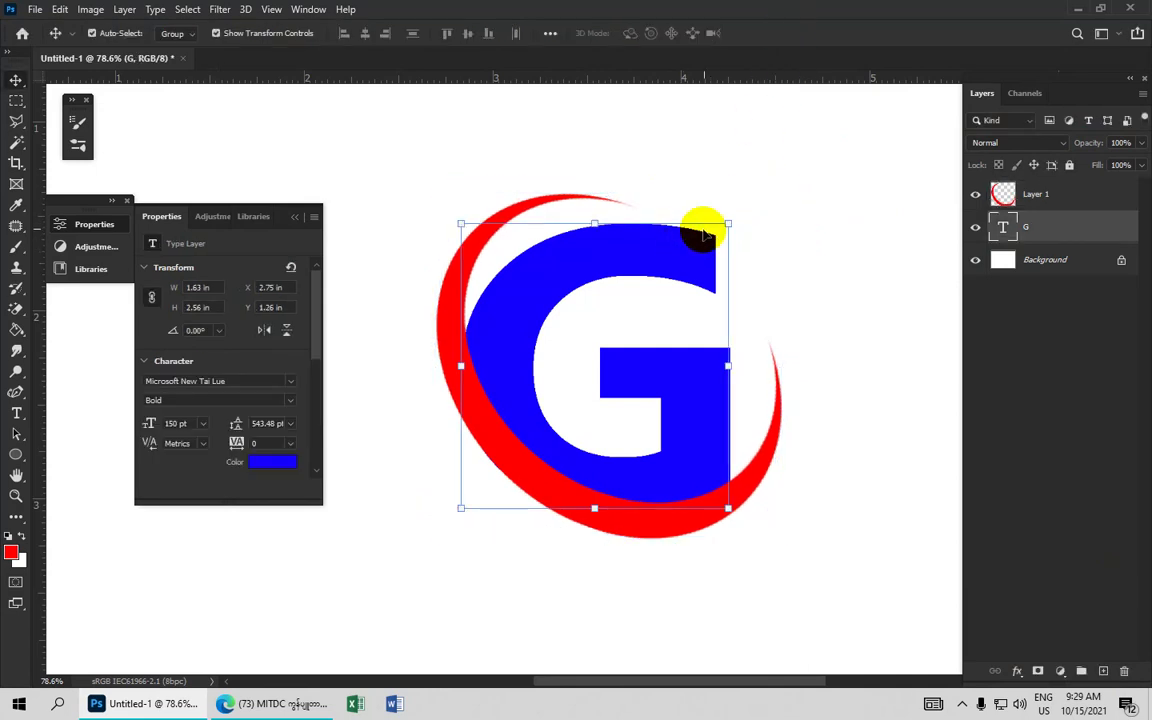
click(730, 222)
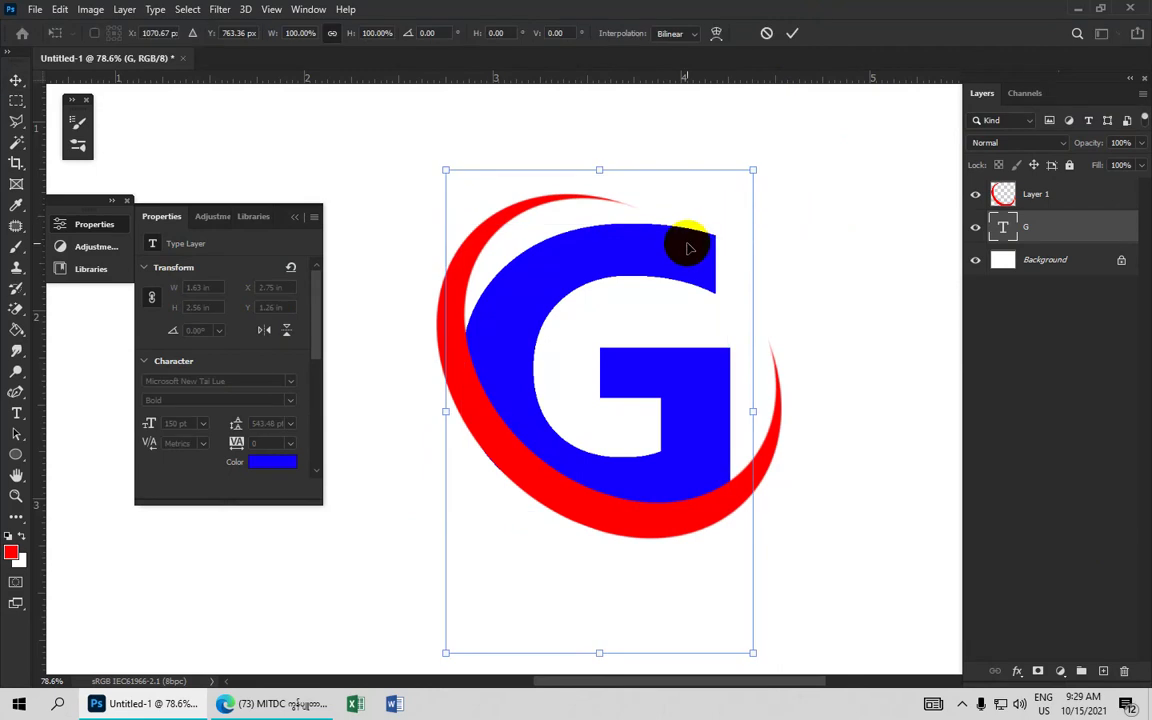
drag(753, 171, 722, 218)
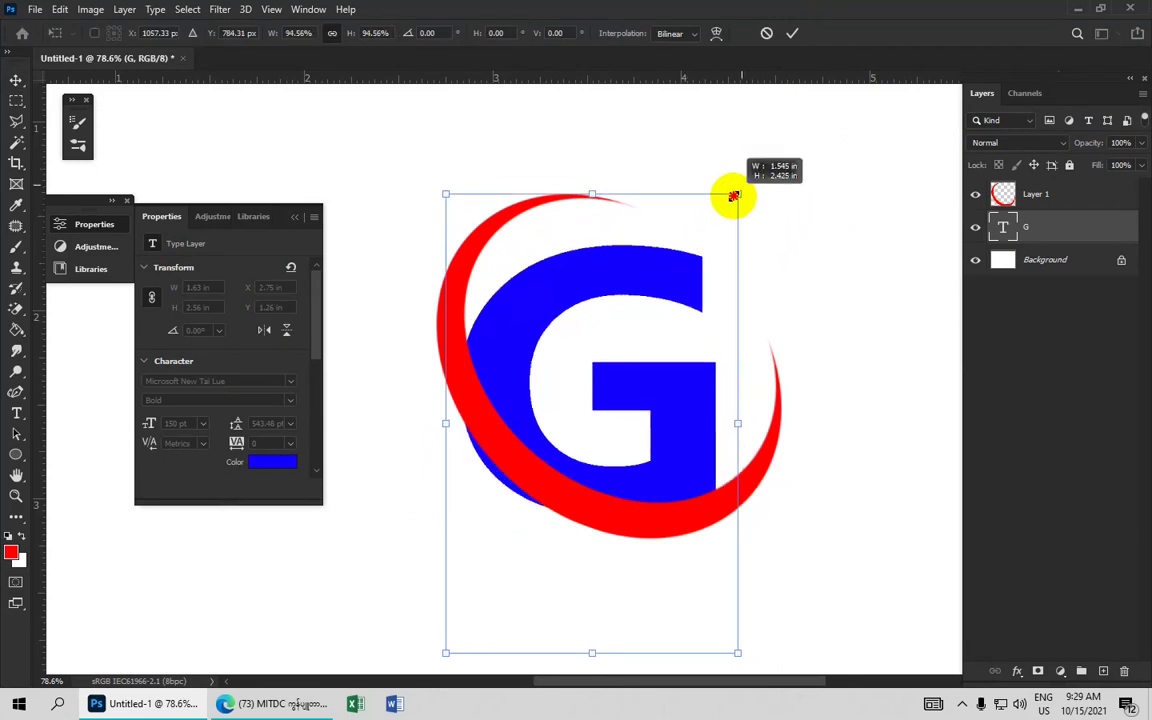
drag(663, 290, 674, 276)
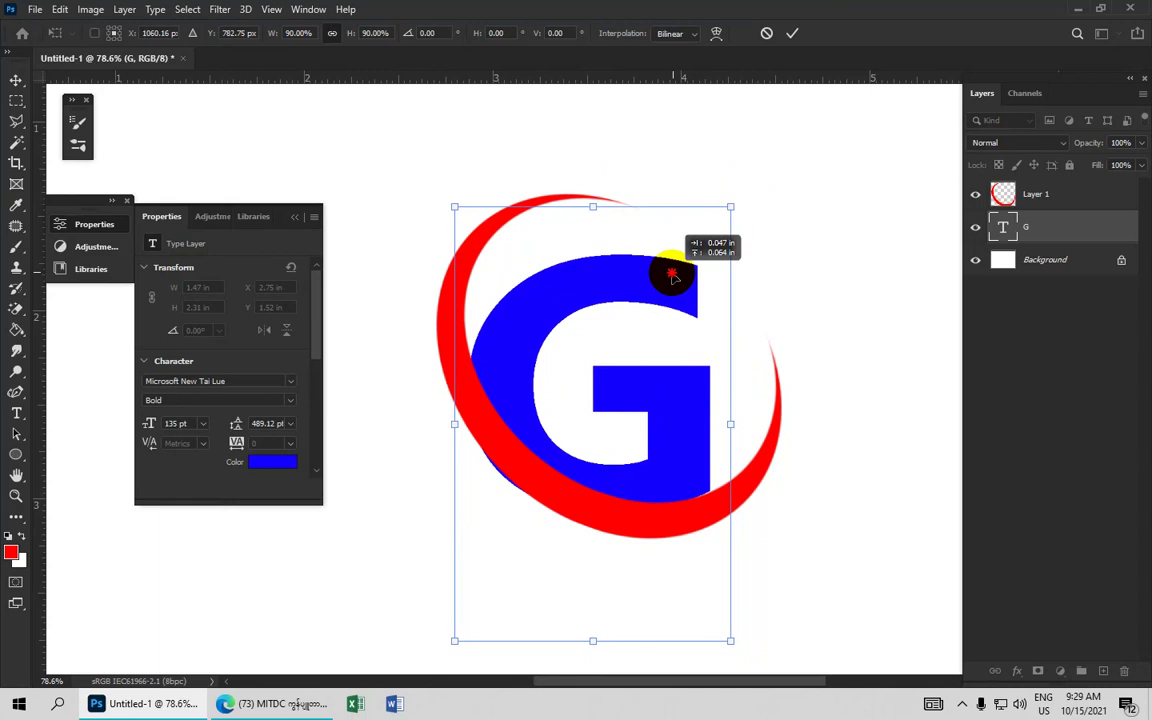
drag(732, 206, 718, 221)
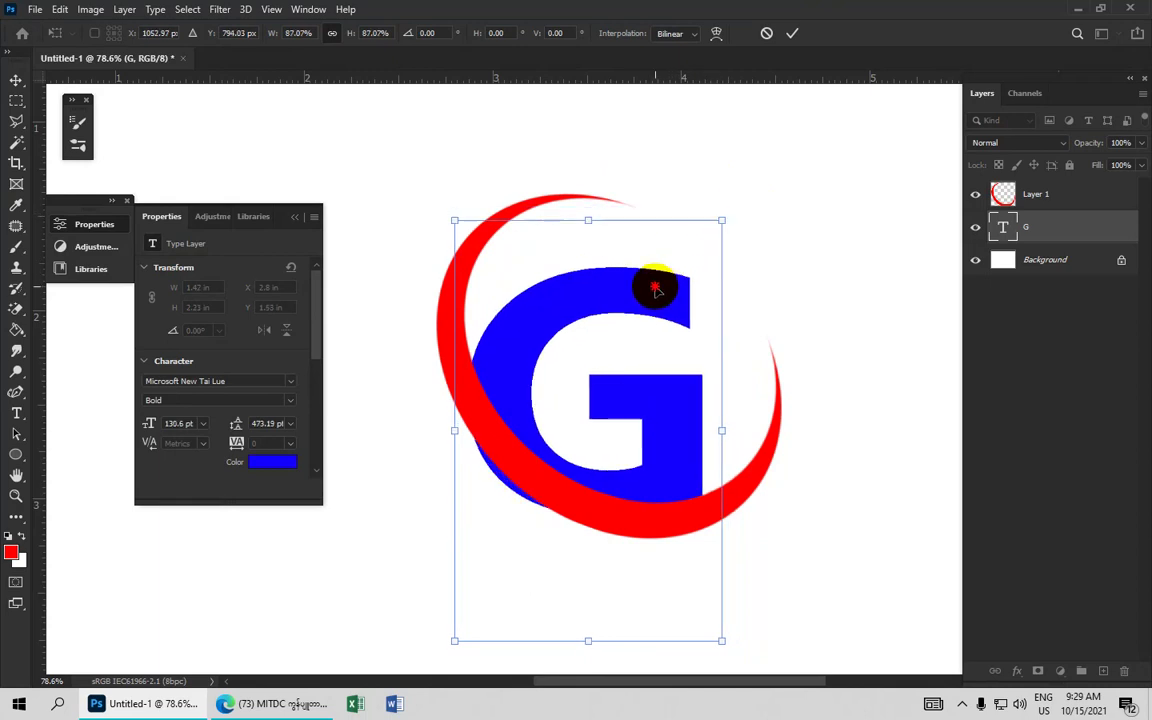
drag(656, 283, 662, 284)
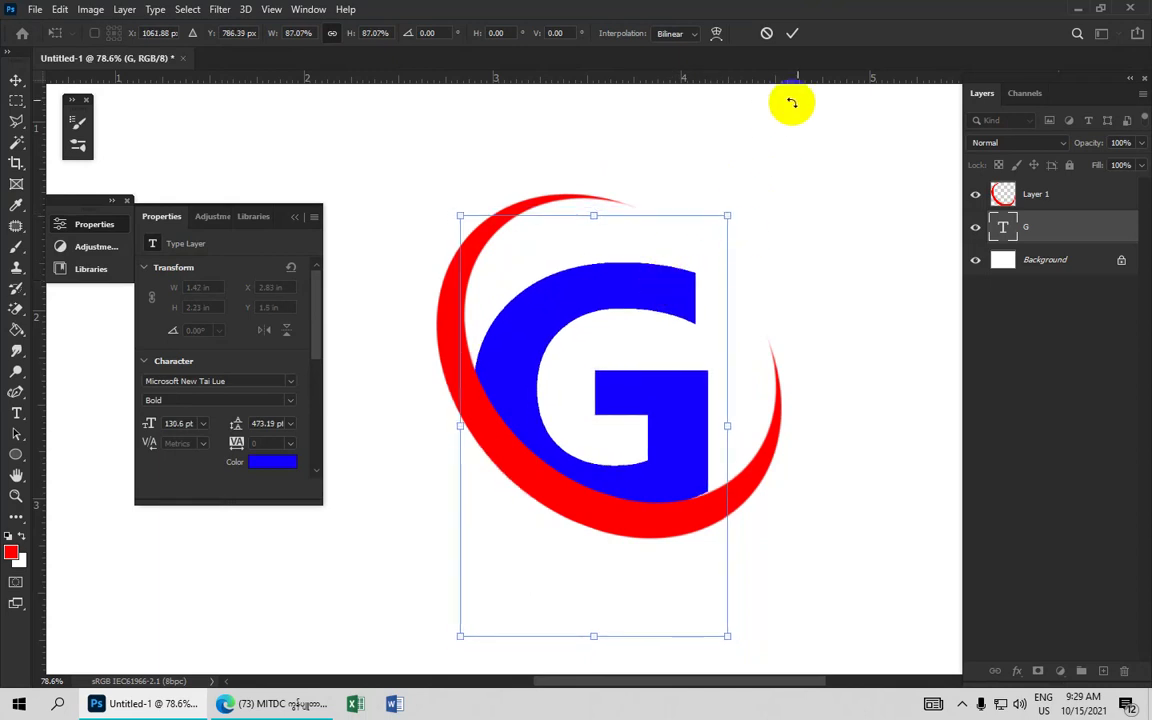
click(805, 31)
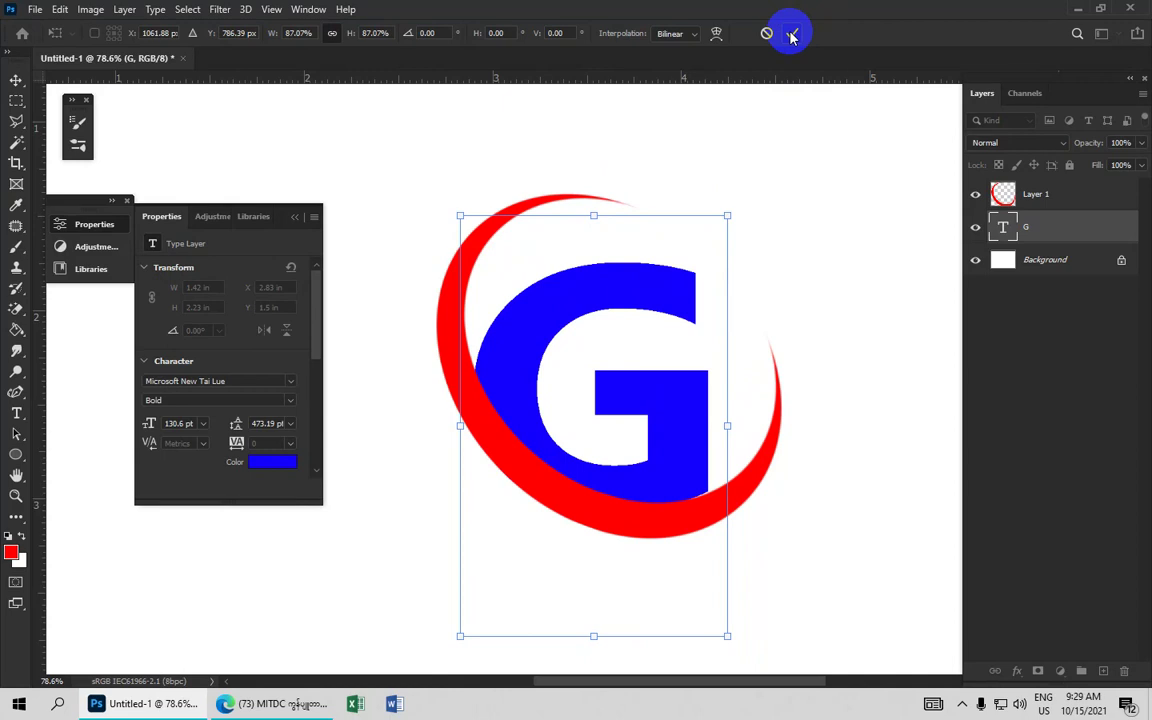
Step: Rotate the red crescent about 4° clockwise and shift it slightly up and left
click(522, 215)
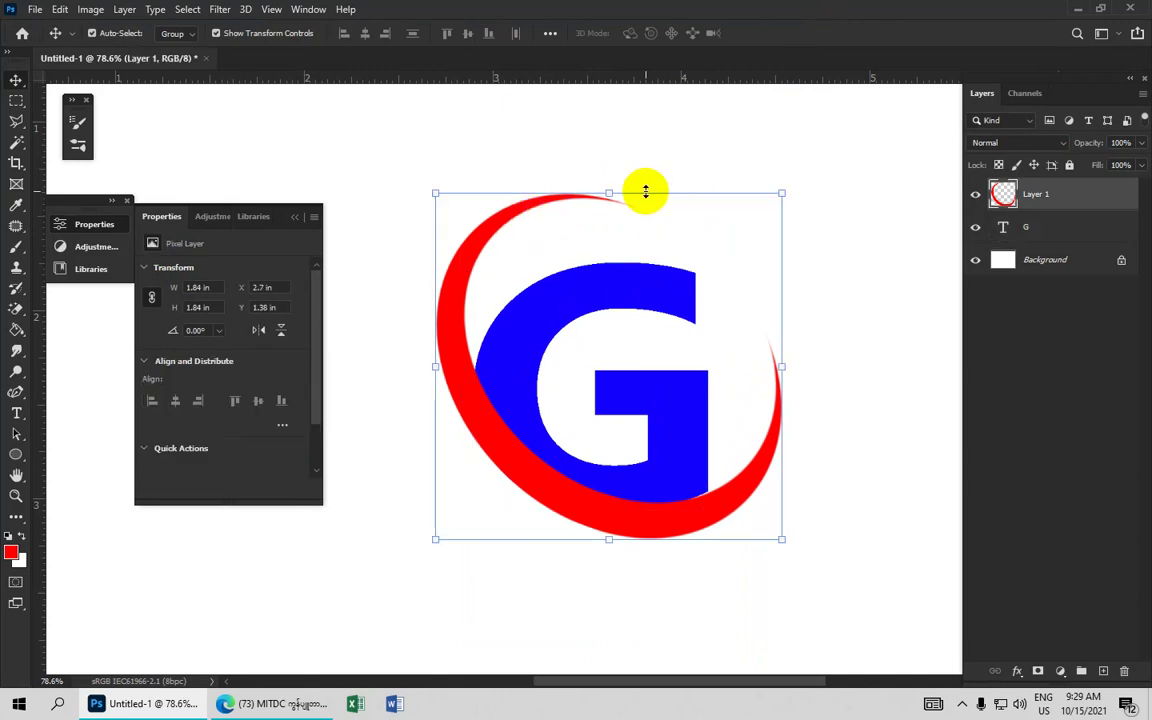
drag(799, 184, 806, 190)
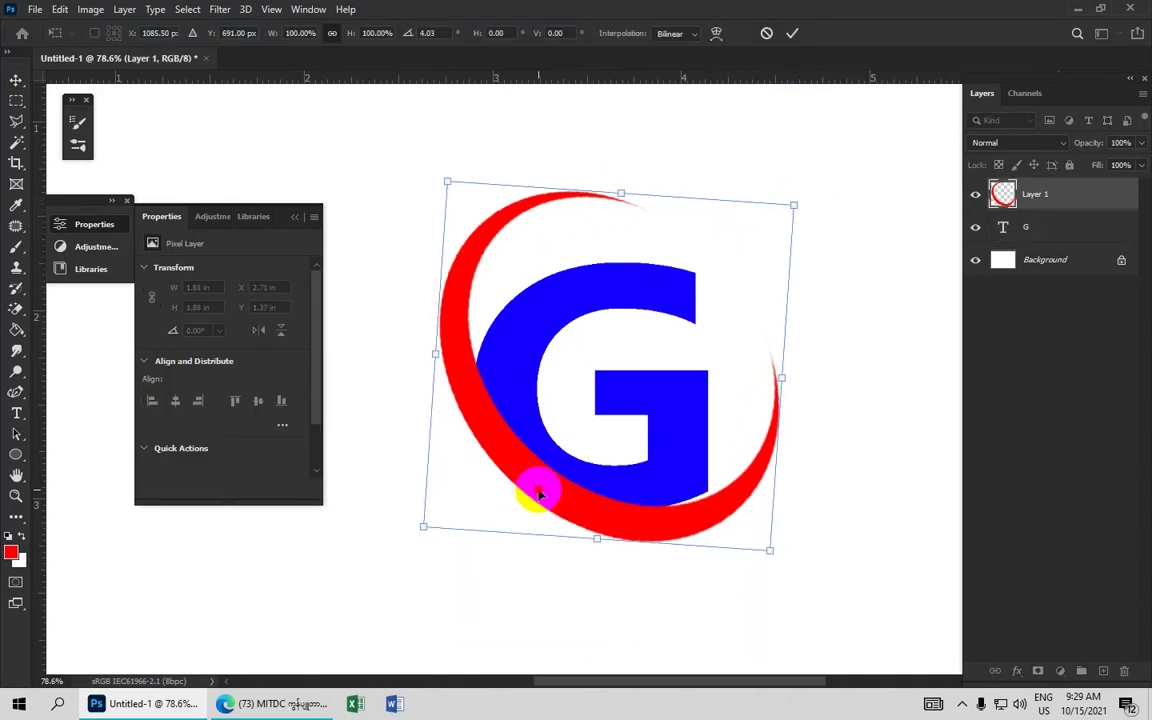
drag(539, 485, 533, 487)
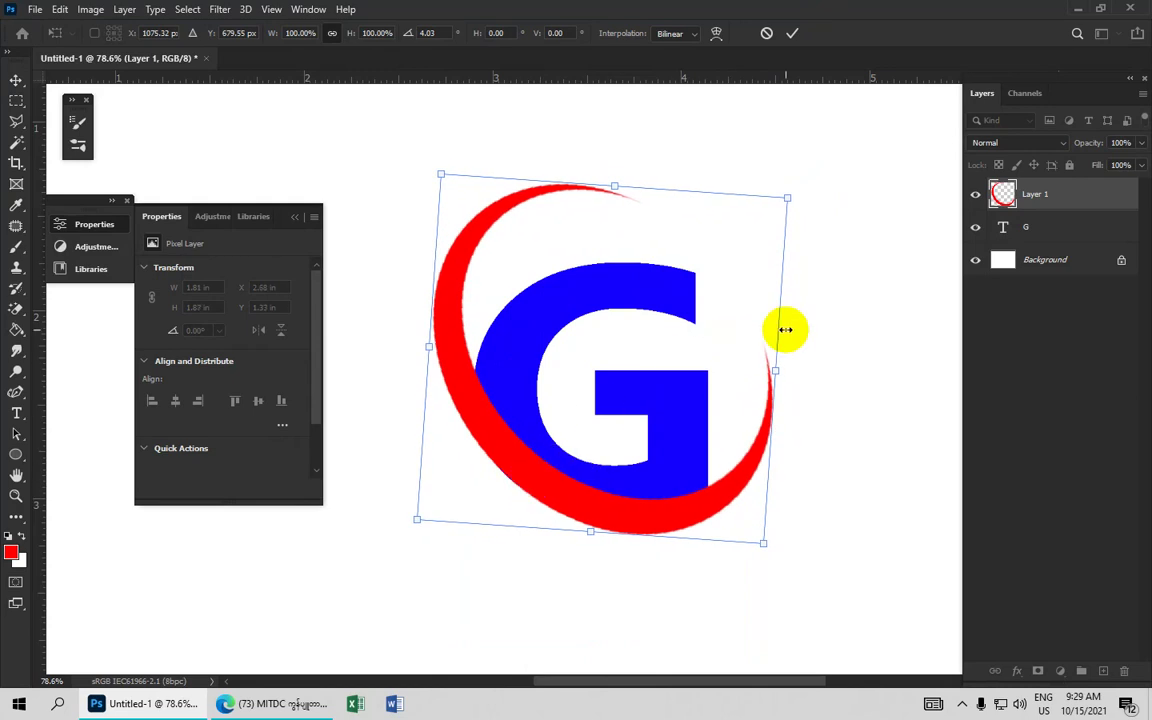
click(791, 34)
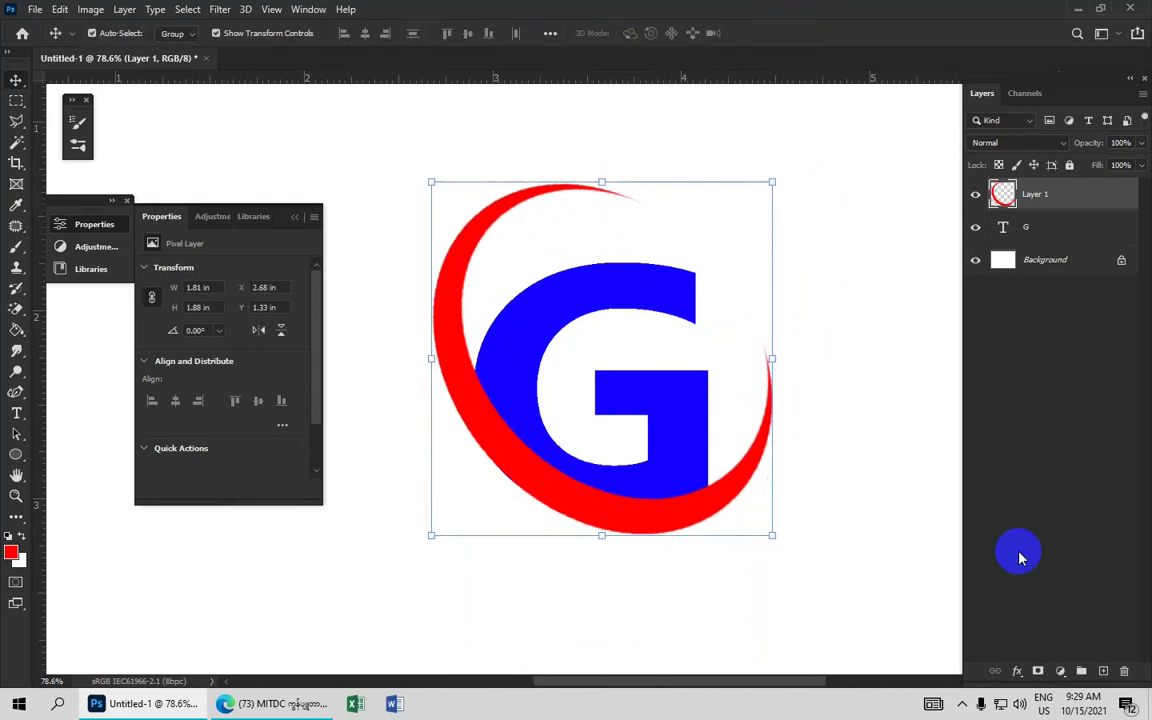
Step: Add a 50 px white outside Stroke effect to the red crescent on Layer 1
click(1017, 670)
click(1038, 549)
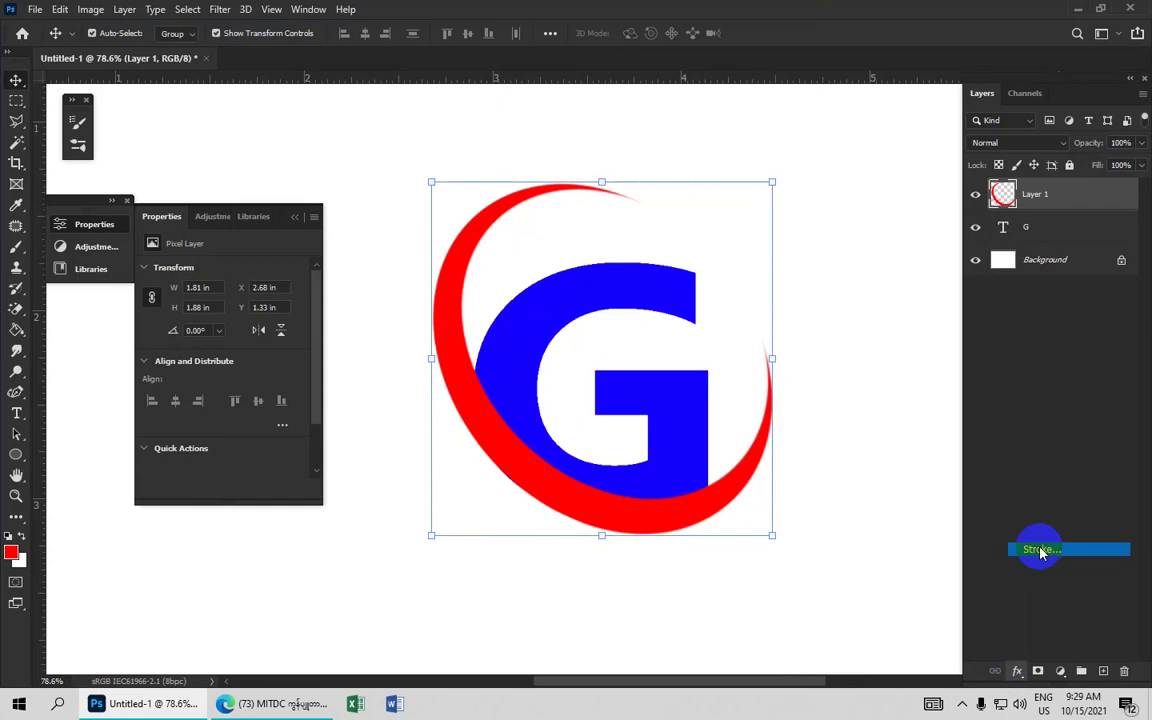
drag(812, 97, 915, 94)
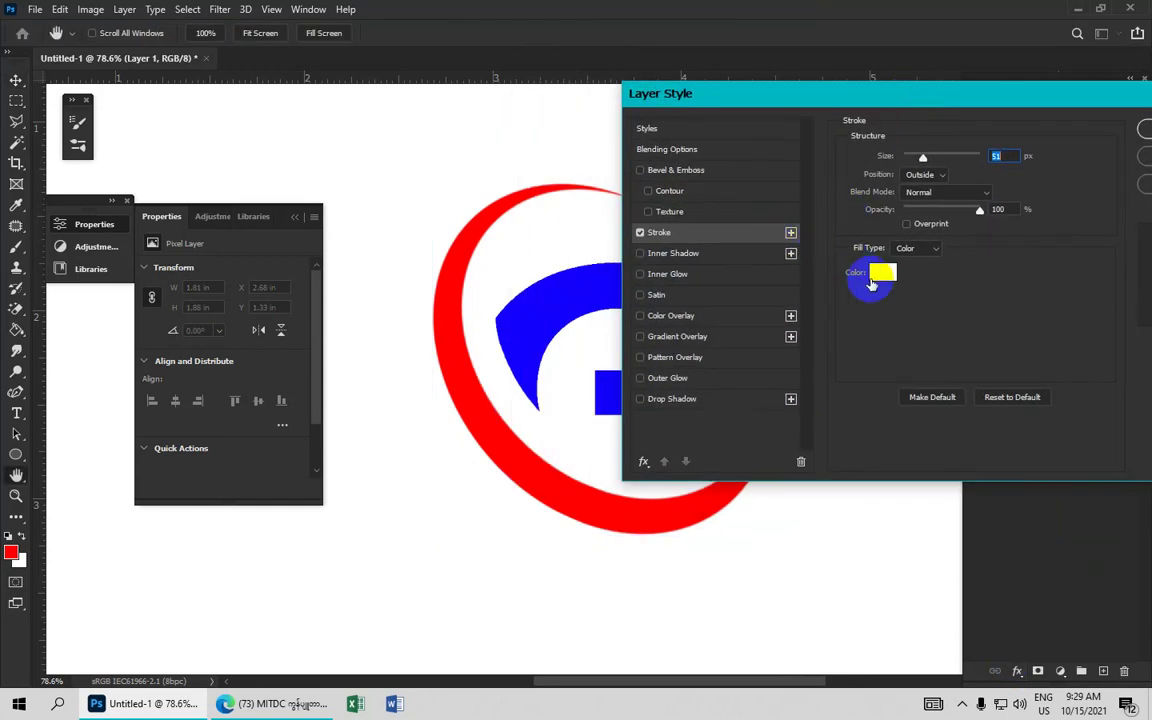
click(883, 272)
click(744, 178)
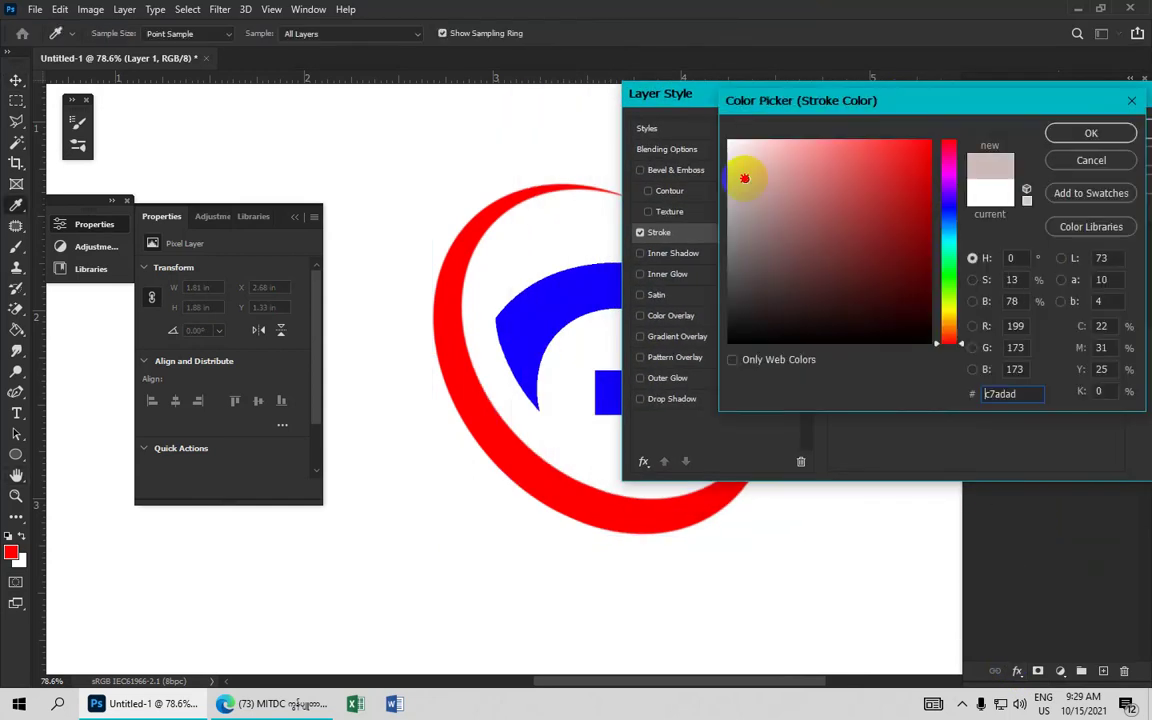
click(1091, 133)
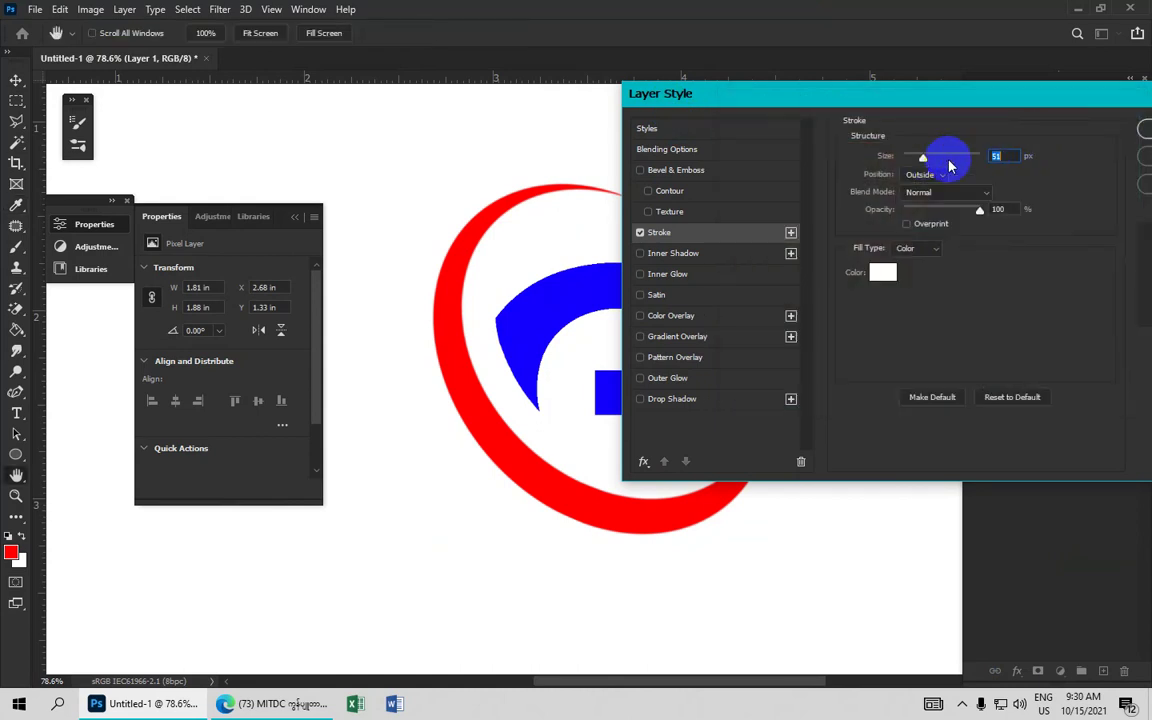
text(50)
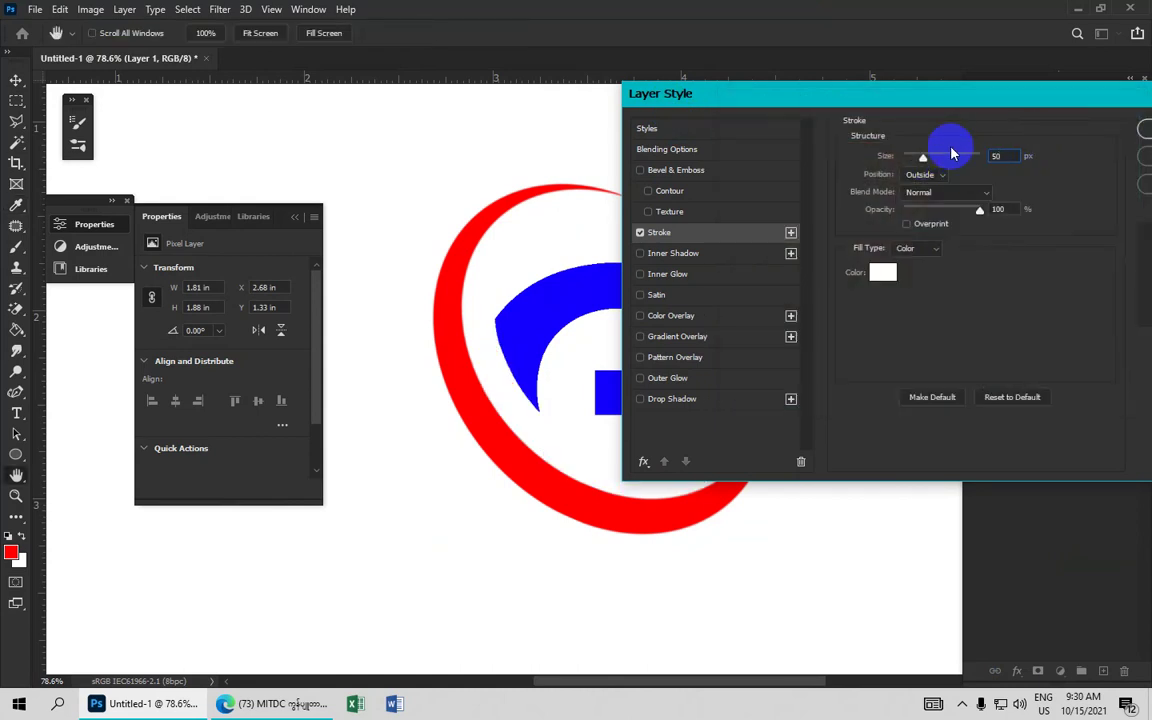
drag(962, 92, 856, 160)
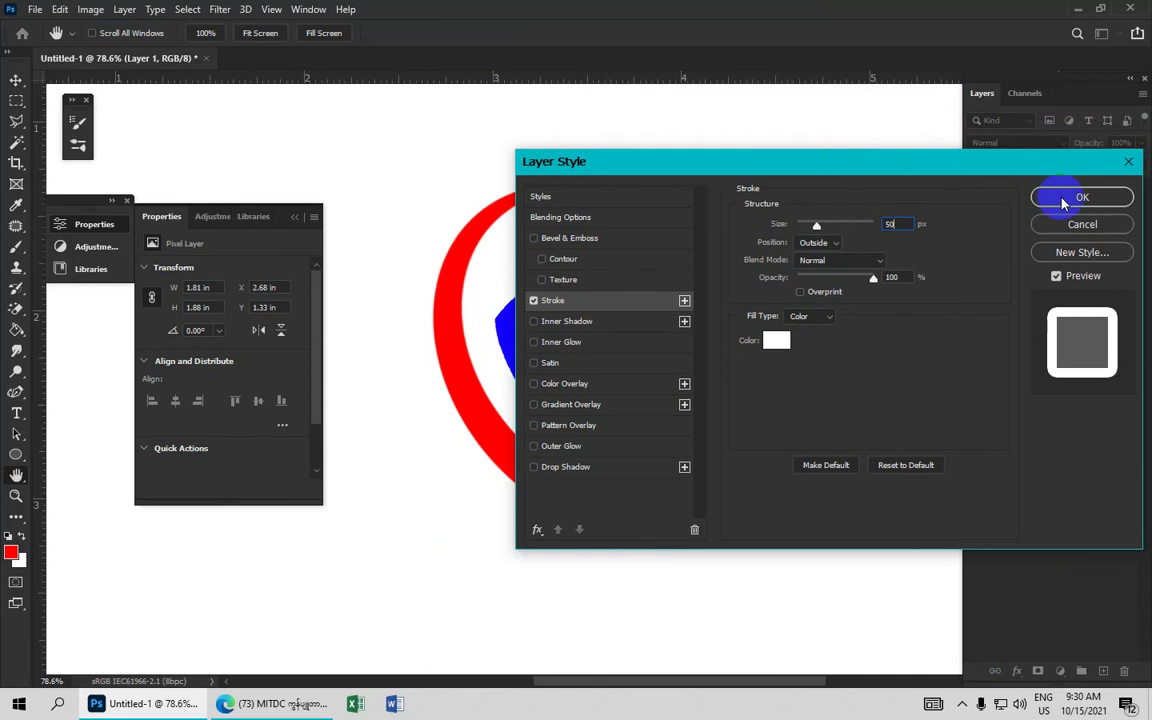
click(1064, 203)
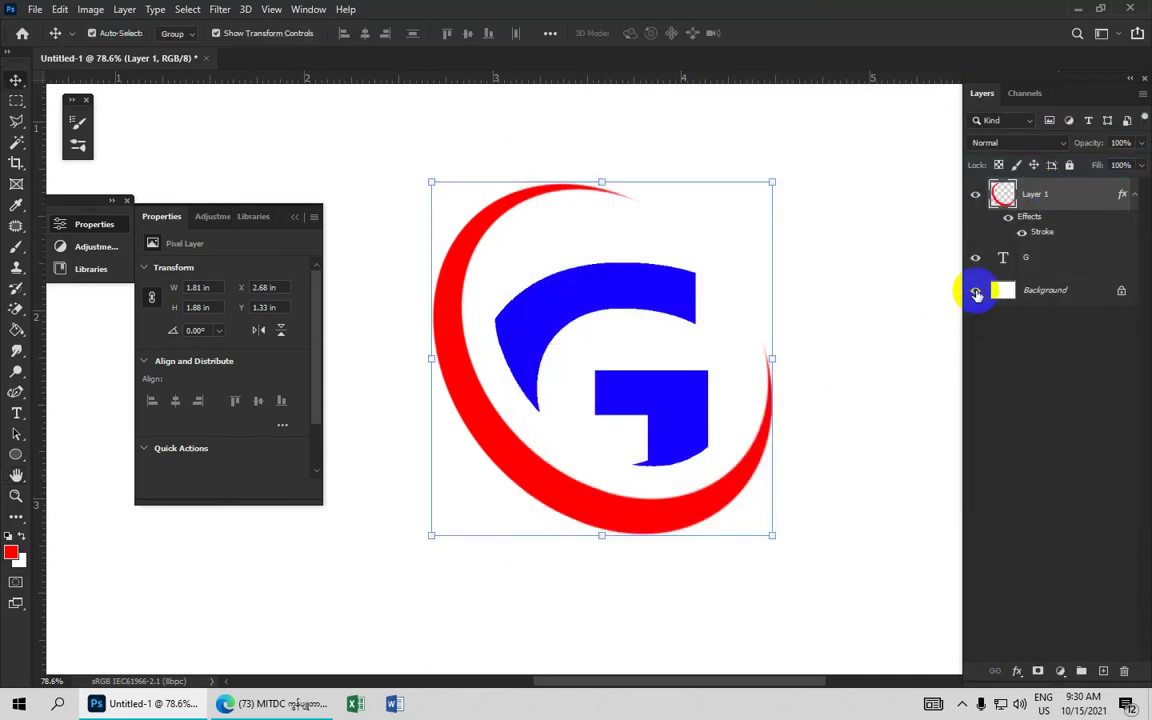
Step: Hide the Background layer and nudge the red crescent slightly left and down
click(975, 291)
drag(548, 470, 538, 486)
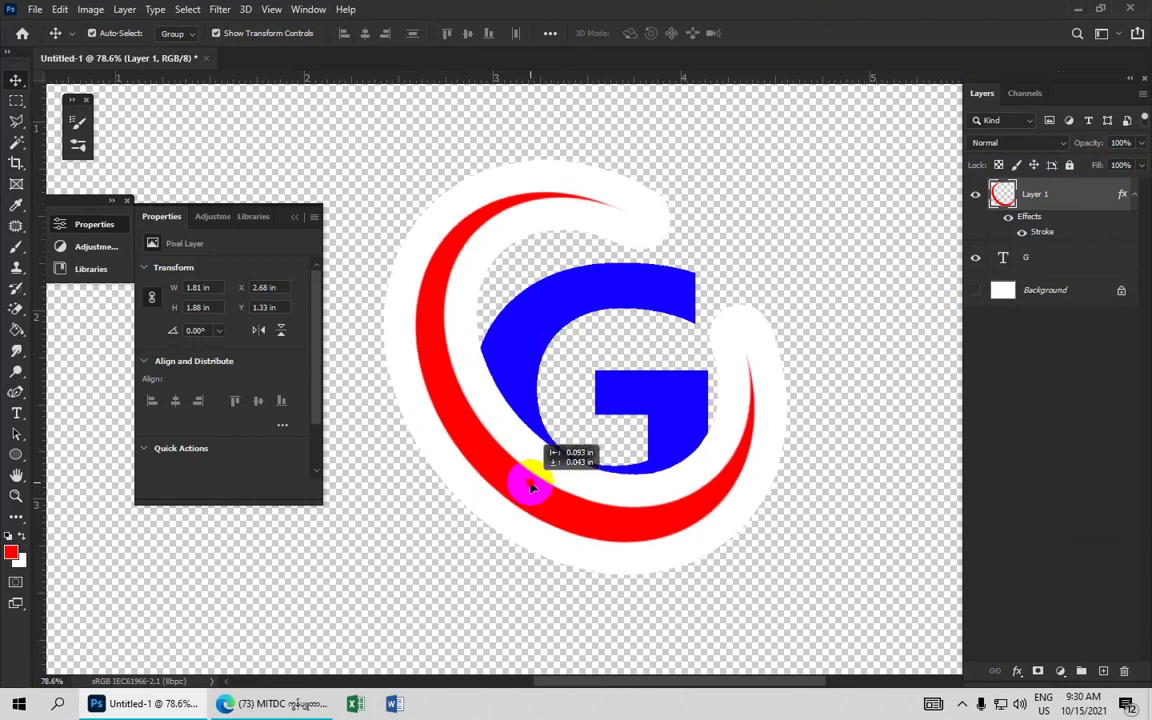
drag(538, 486, 529, 490)
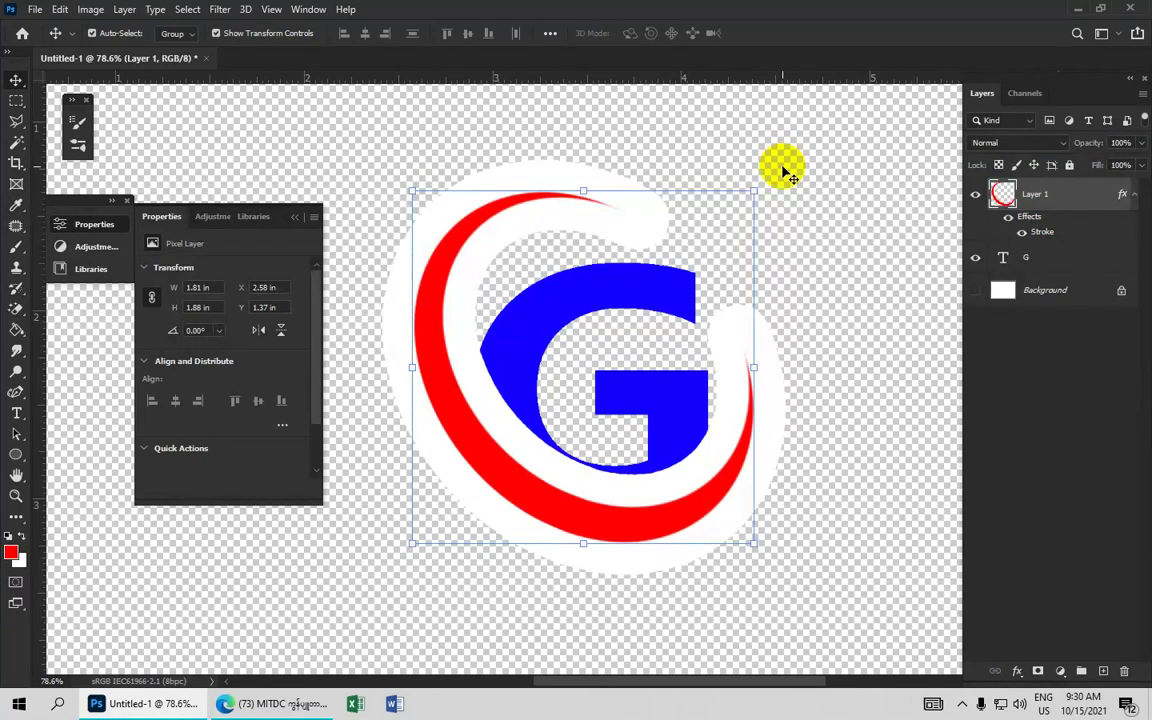
Step: Rotate the crescent about 3.8° clockwise and commit the transform
mouse_move(770, 179)
mouse_down()
mouse_move(765, 202)
mouse_move(773, 195)
mouse_up()
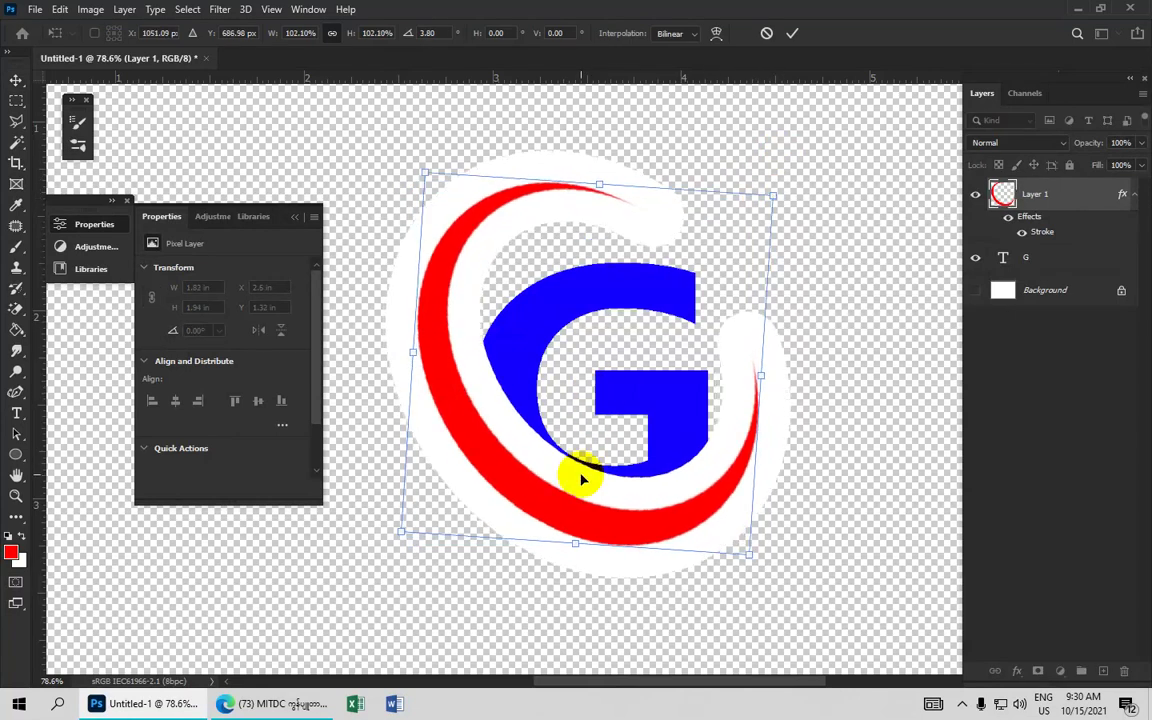
click(790, 34)
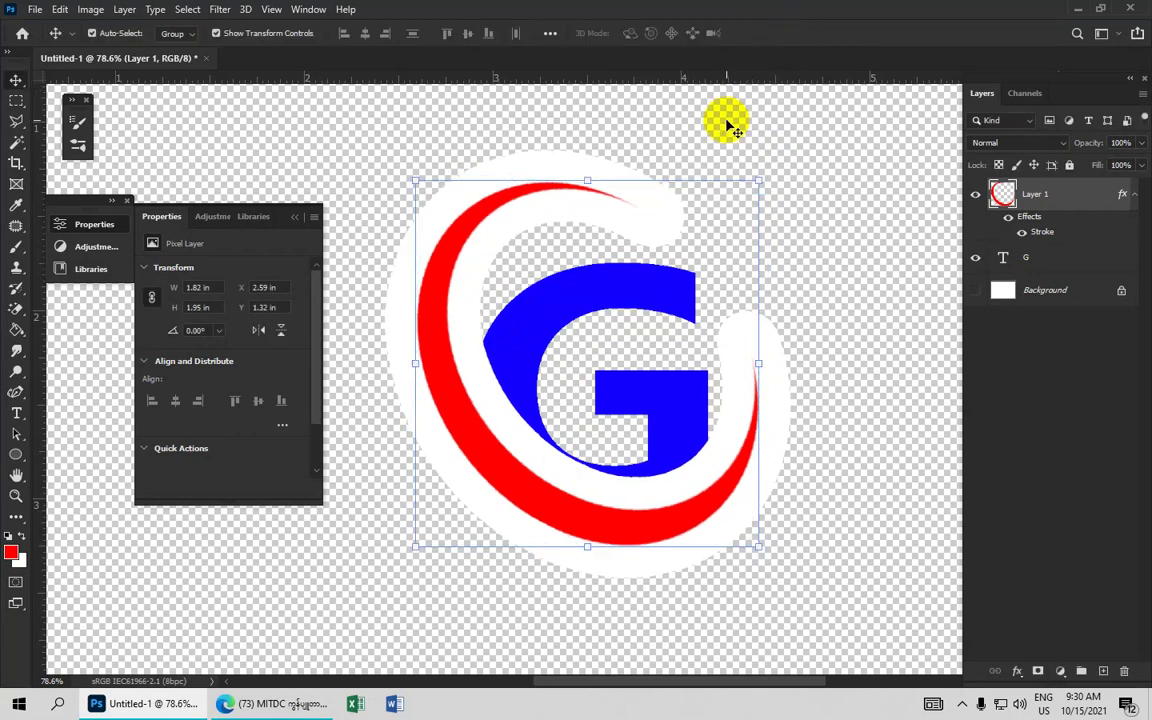
click(1027, 234)
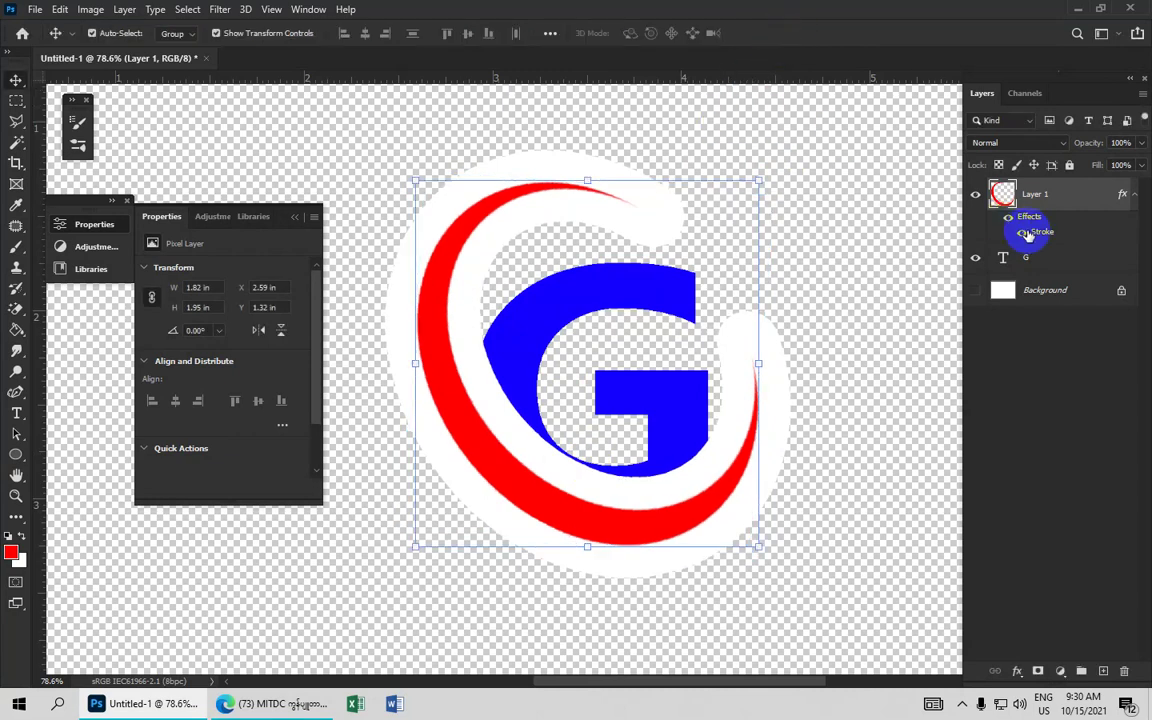
Step: Reduce the red crescent's white stroke size from 50 px to 35 px
double_click(1043, 234)
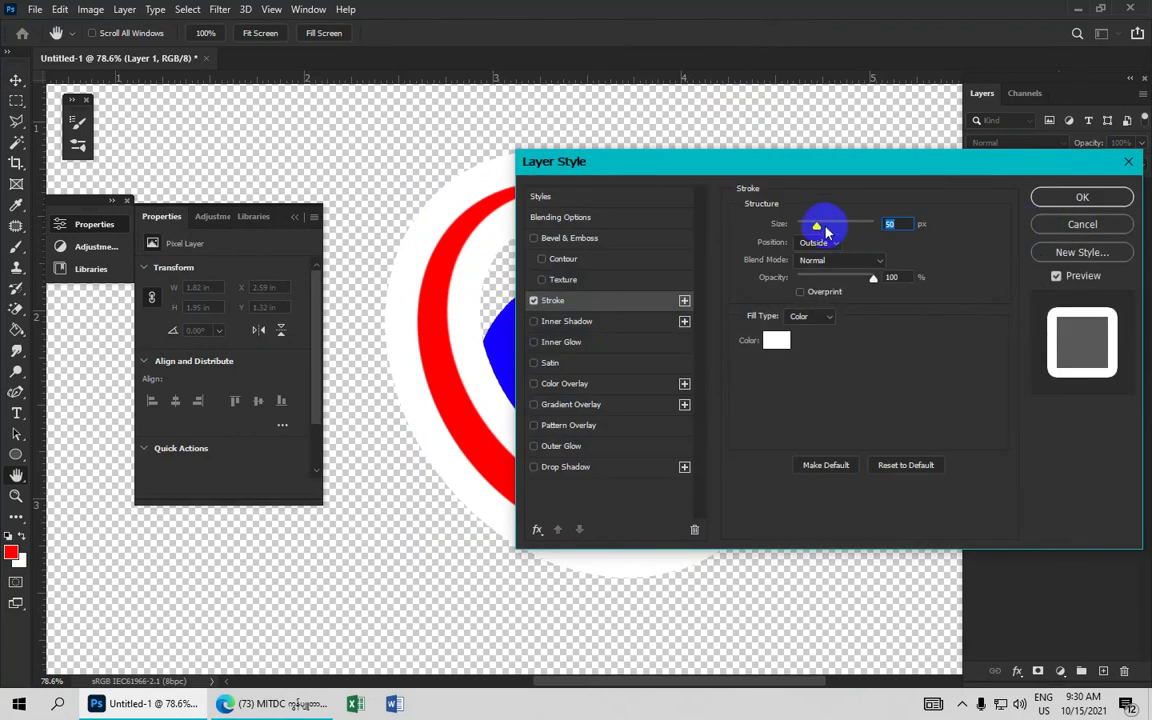
drag(818, 228, 812, 230)
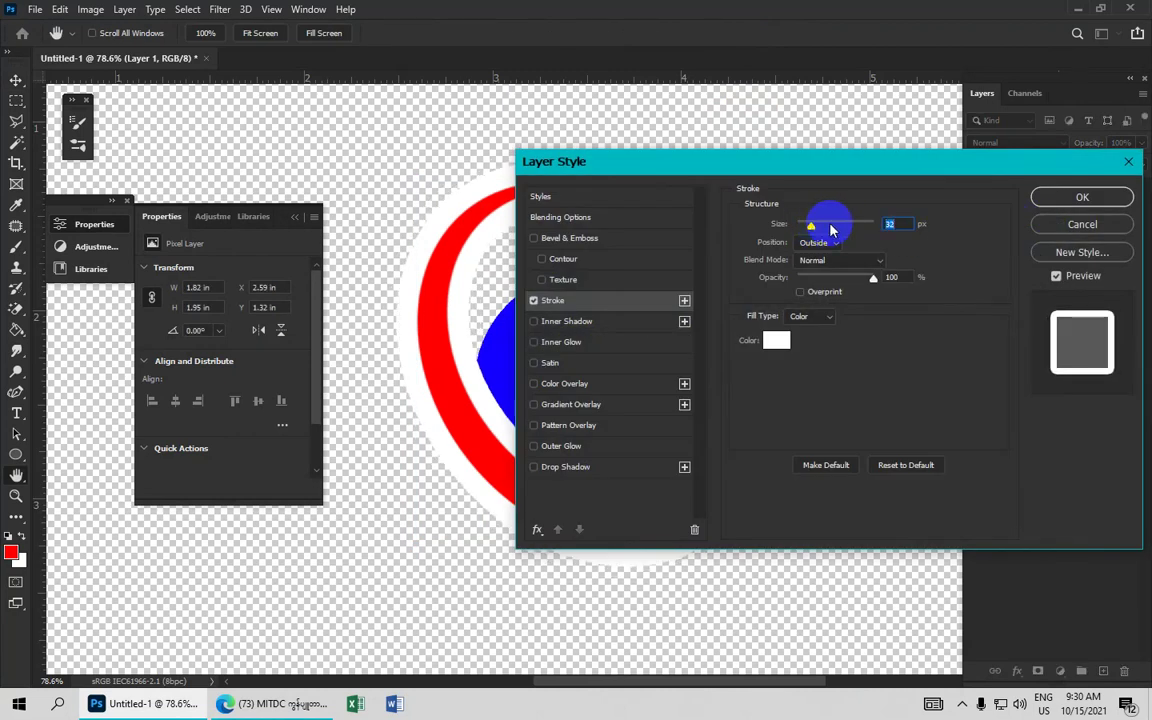
click(903, 223)
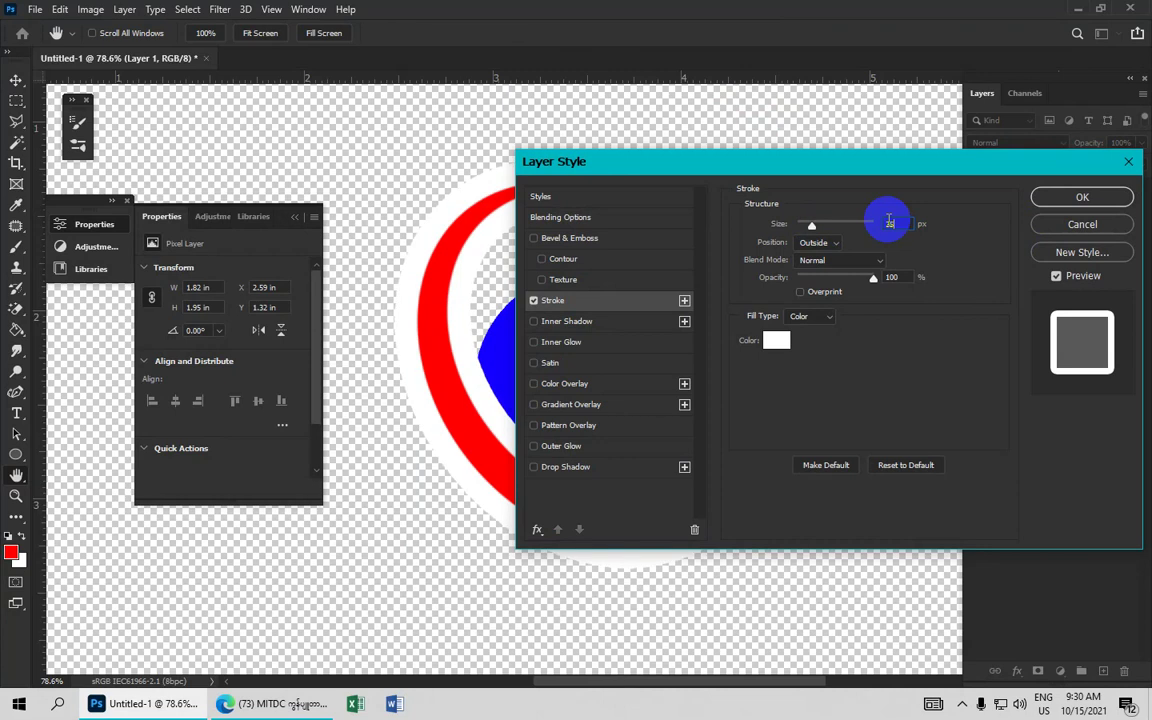
text(35)
click(1080, 200)
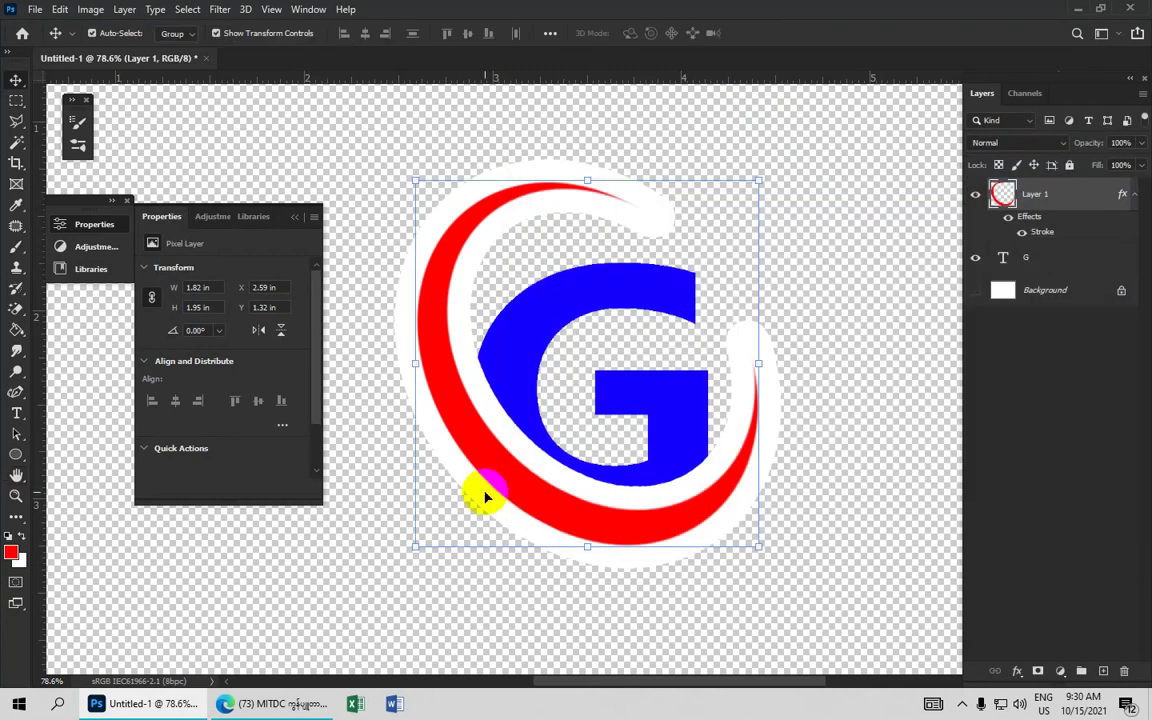
Step: Move the red arc to X 2.71 in, Y 1.34 in and duplicate it as Layer 1 copy
drag(503, 493, 508, 486)
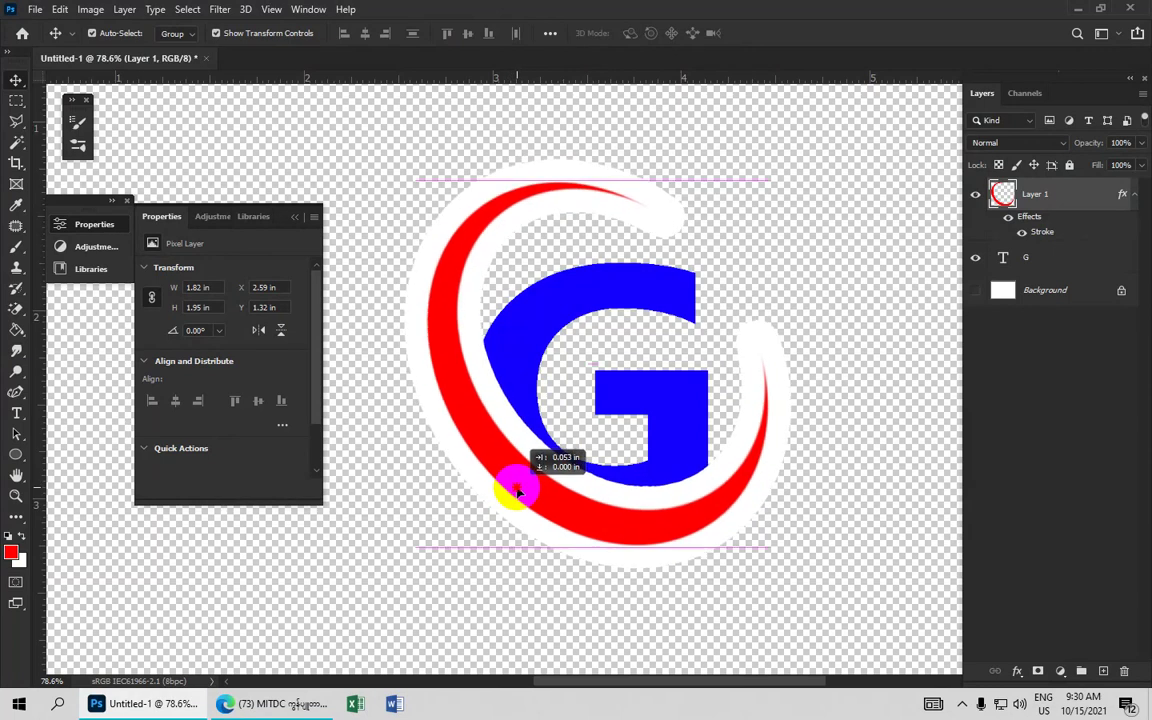
drag(508, 486, 529, 496)
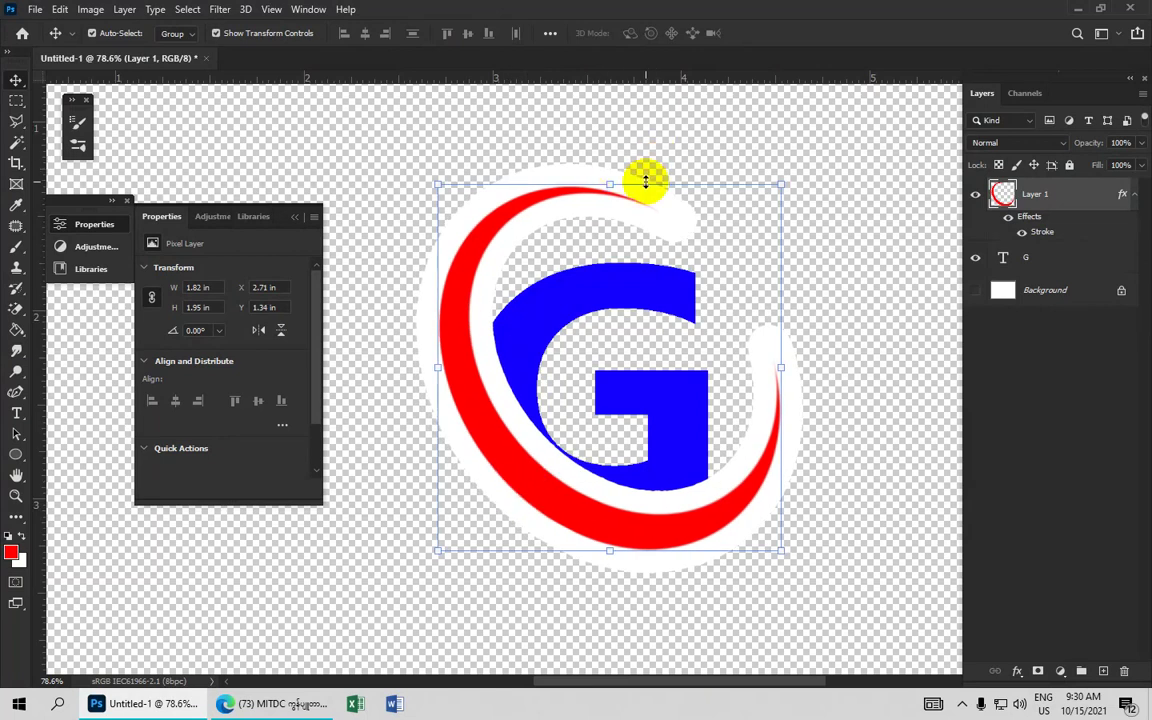
key(ctrl+j)
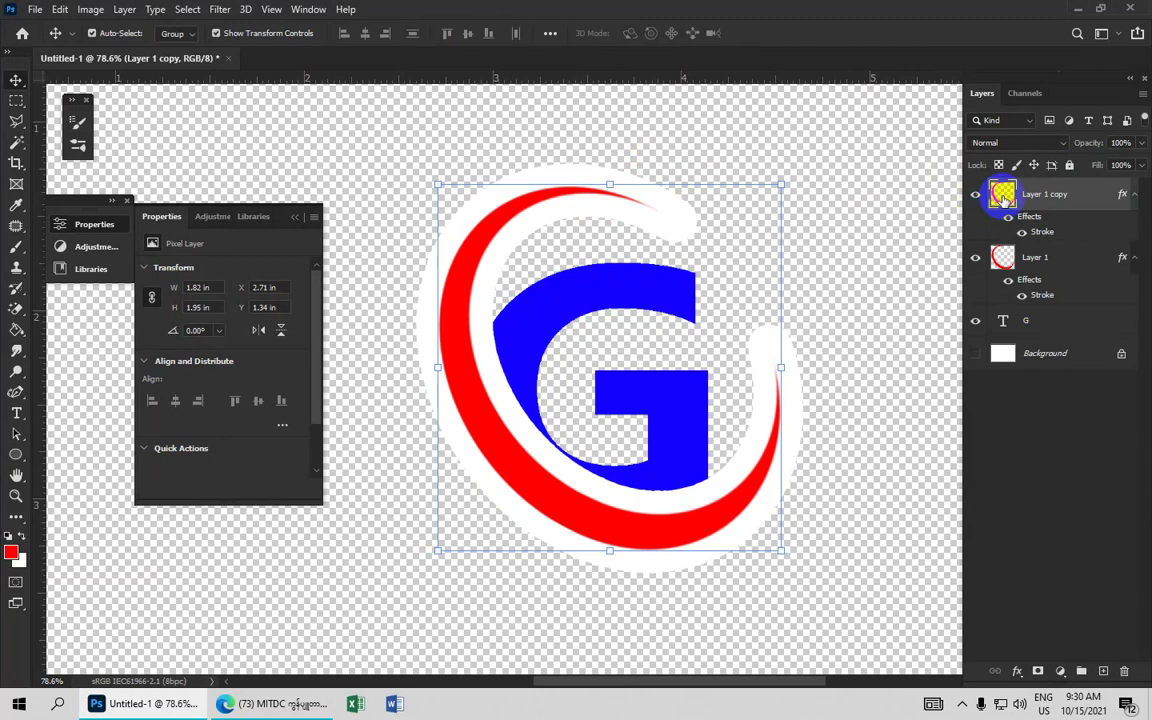
Step: Fill Layer 1 copy's arc shape with green 12ff00, deselect, then hide that layer
ctrl+click(1003, 195)
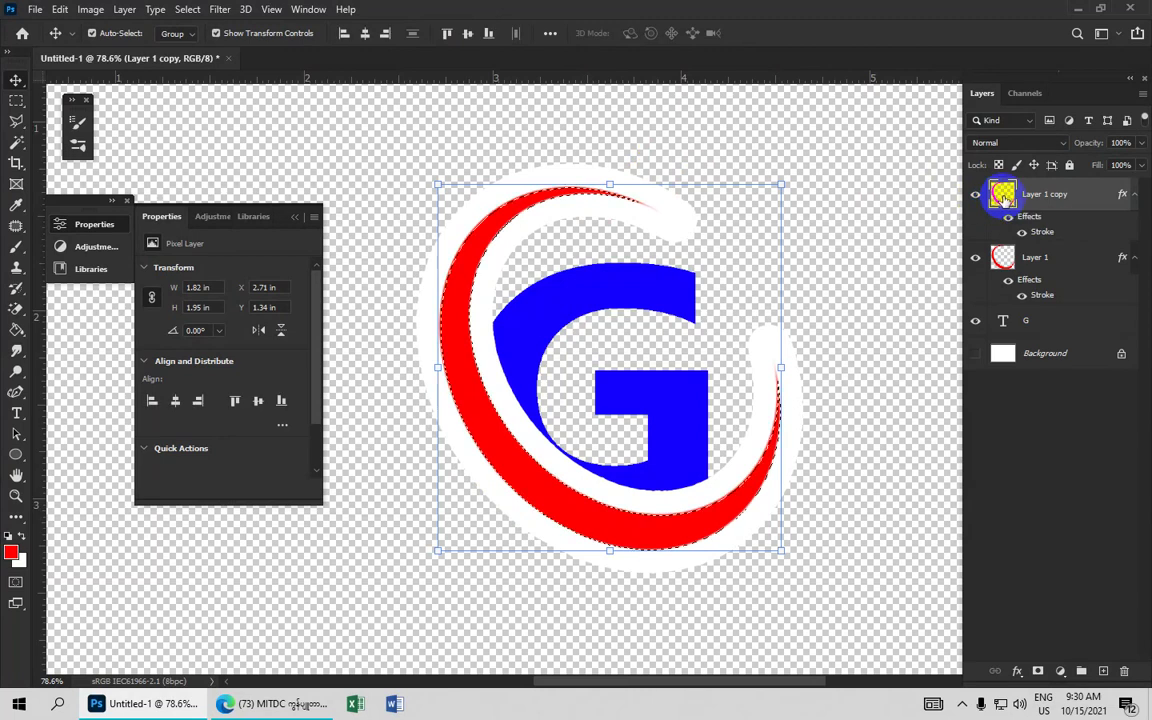
click(11, 551)
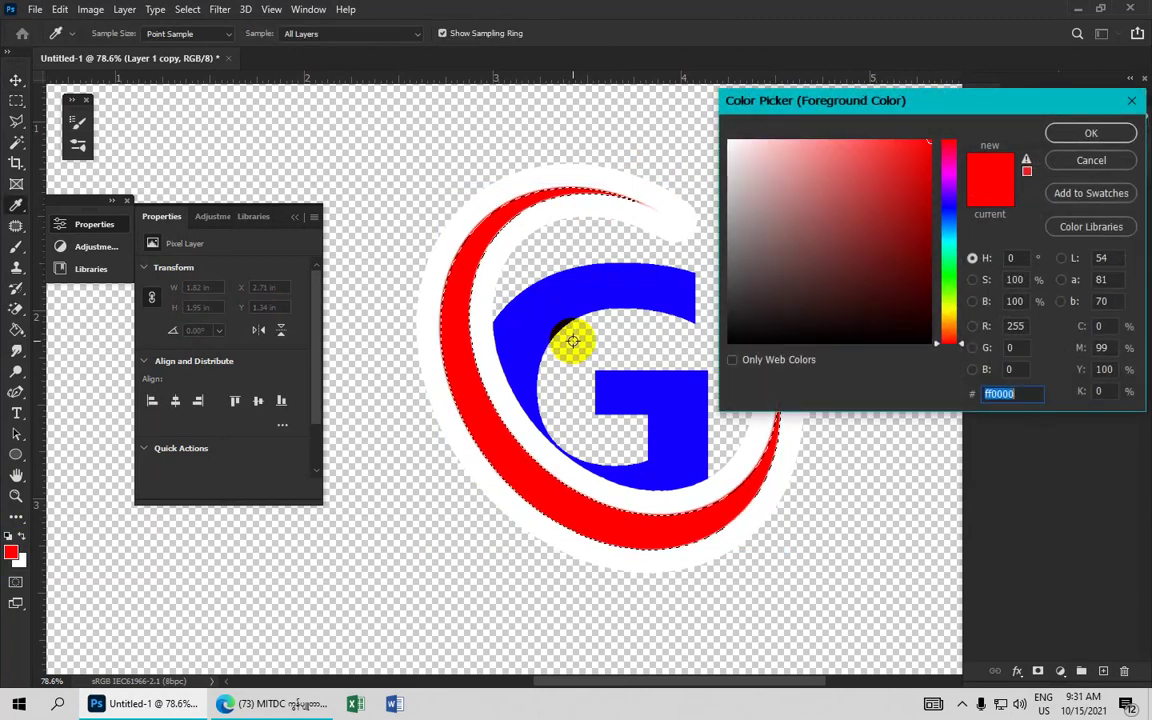
click(948, 270)
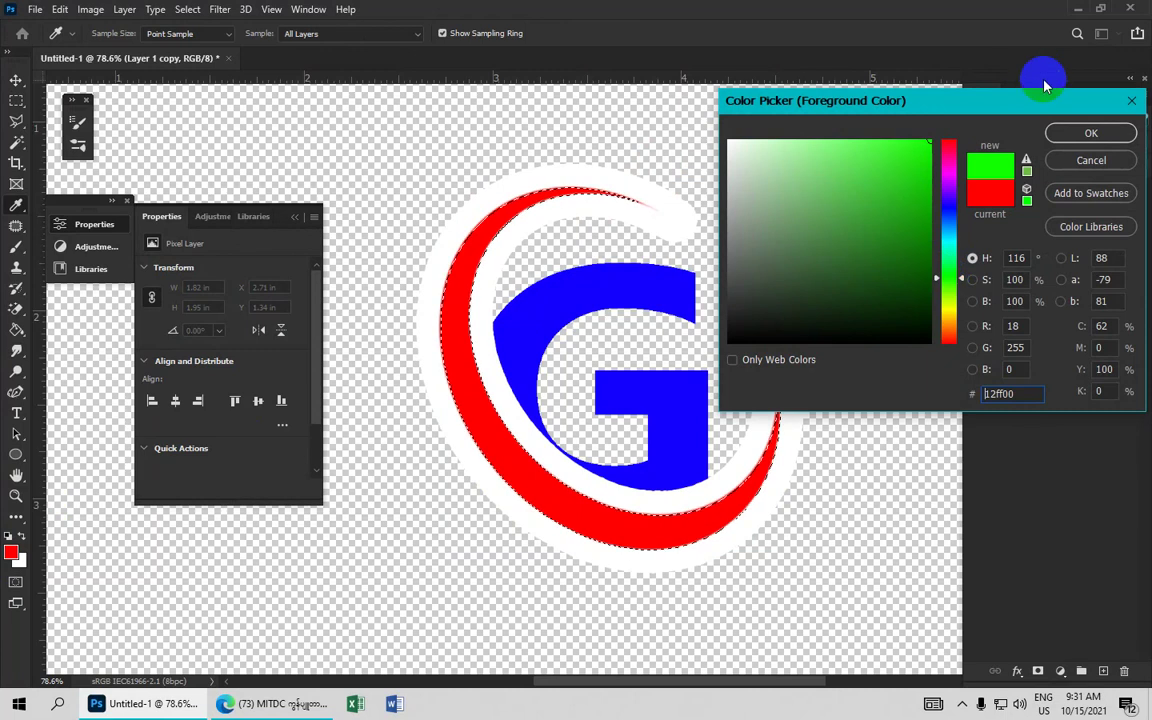
click(1091, 133)
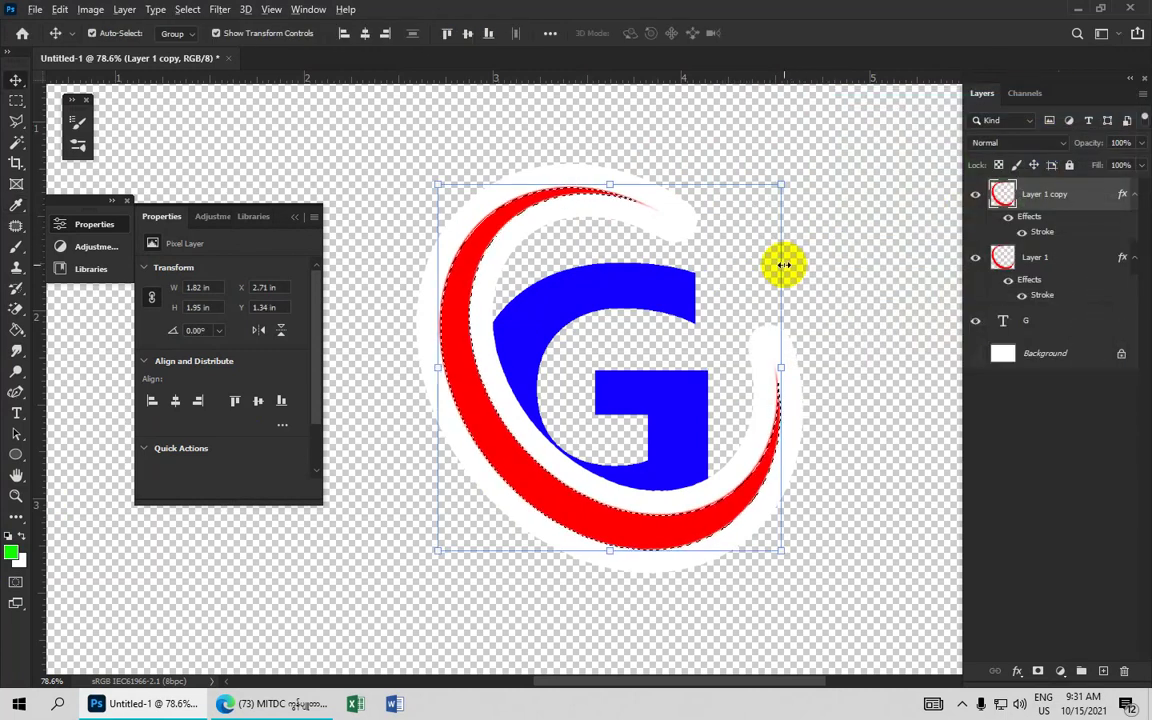
key(alt+BackSpace)
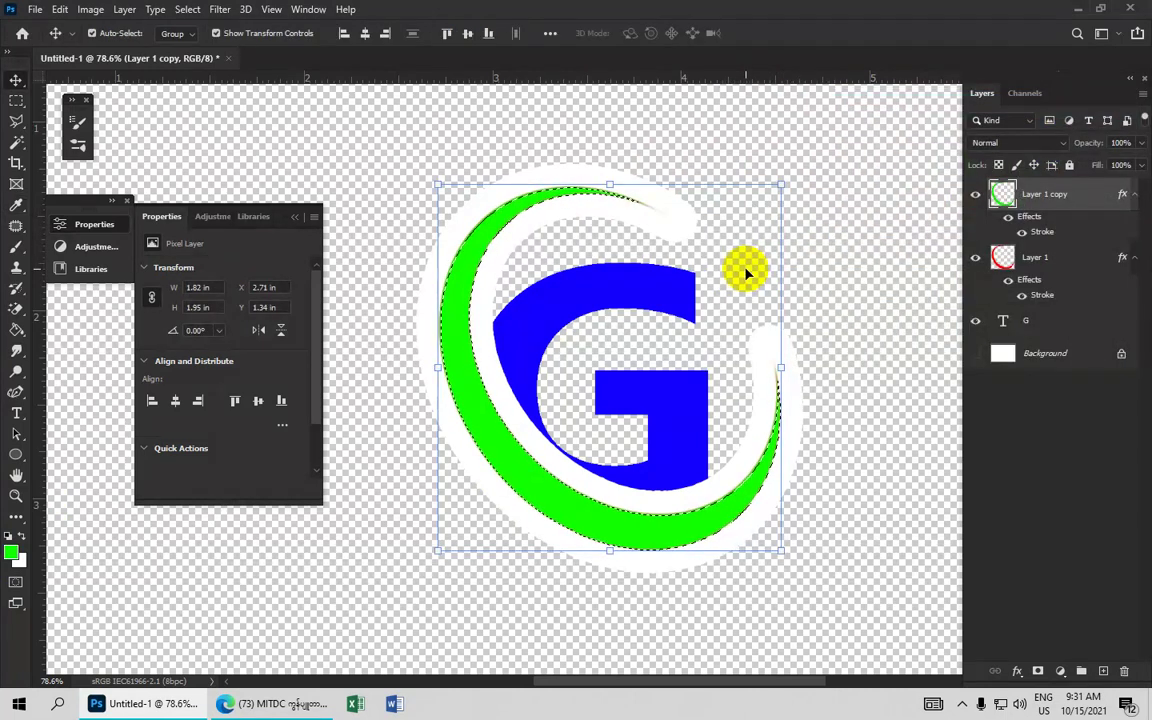
key(ctrl+d)
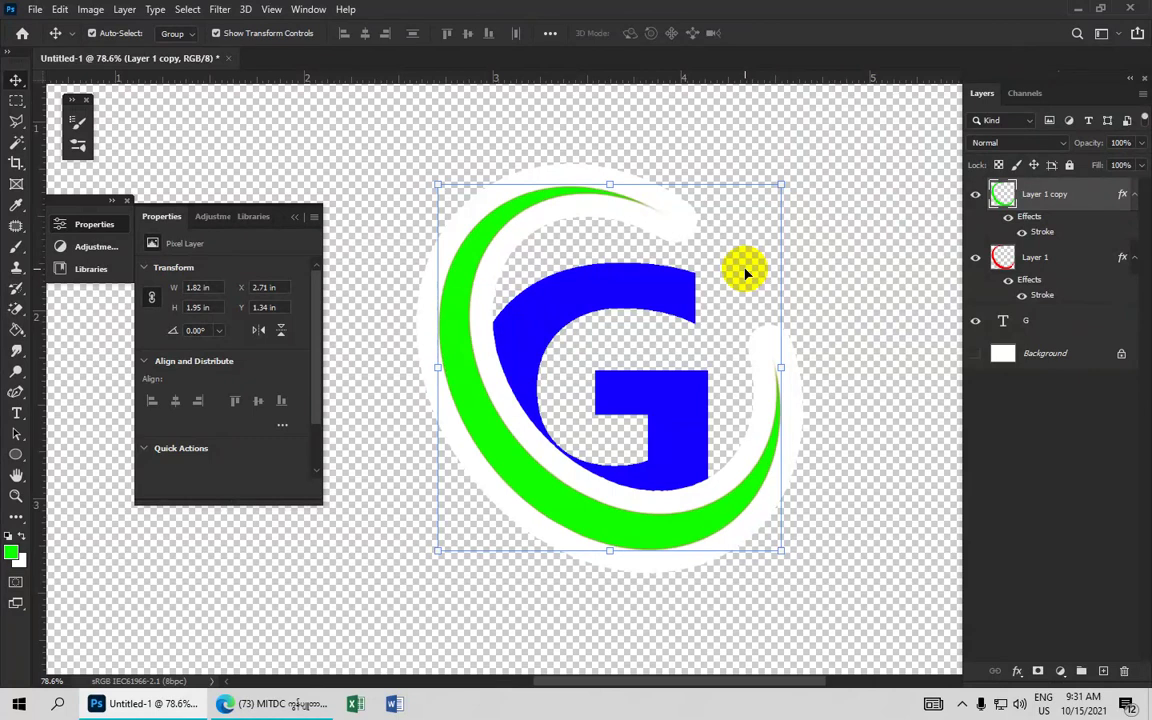
click(977, 195)
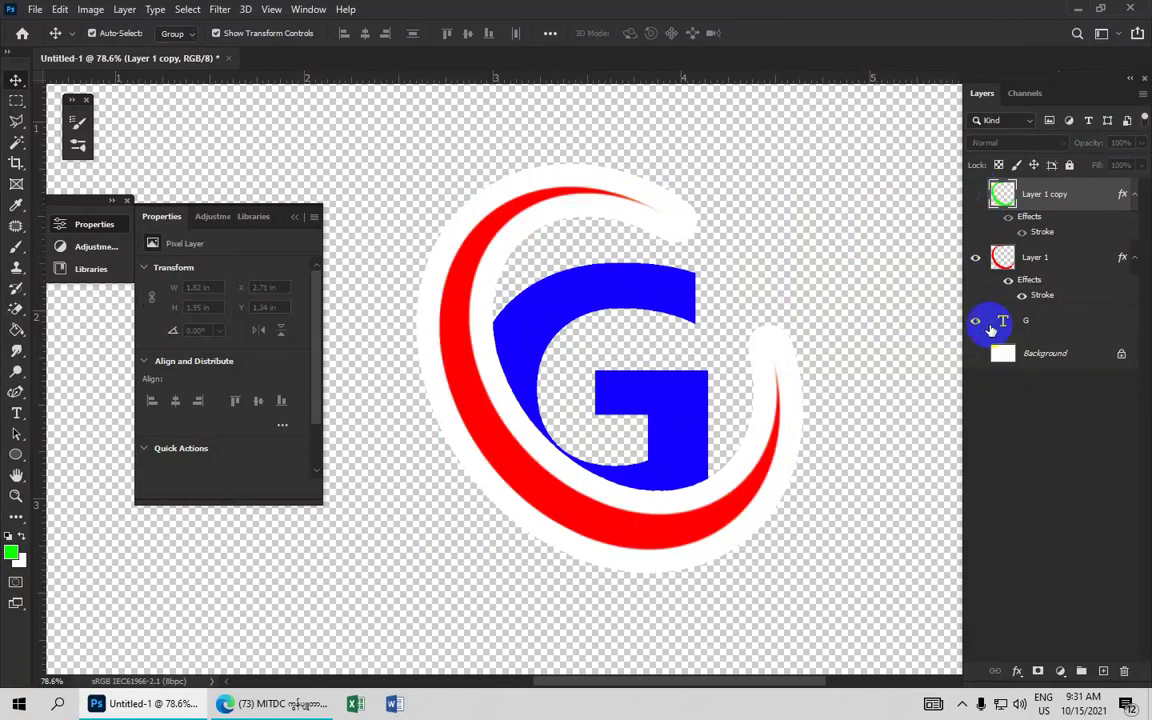
Step: Merge the G text layer and the stroked red arc into a single Layer 1
click(1034, 262)
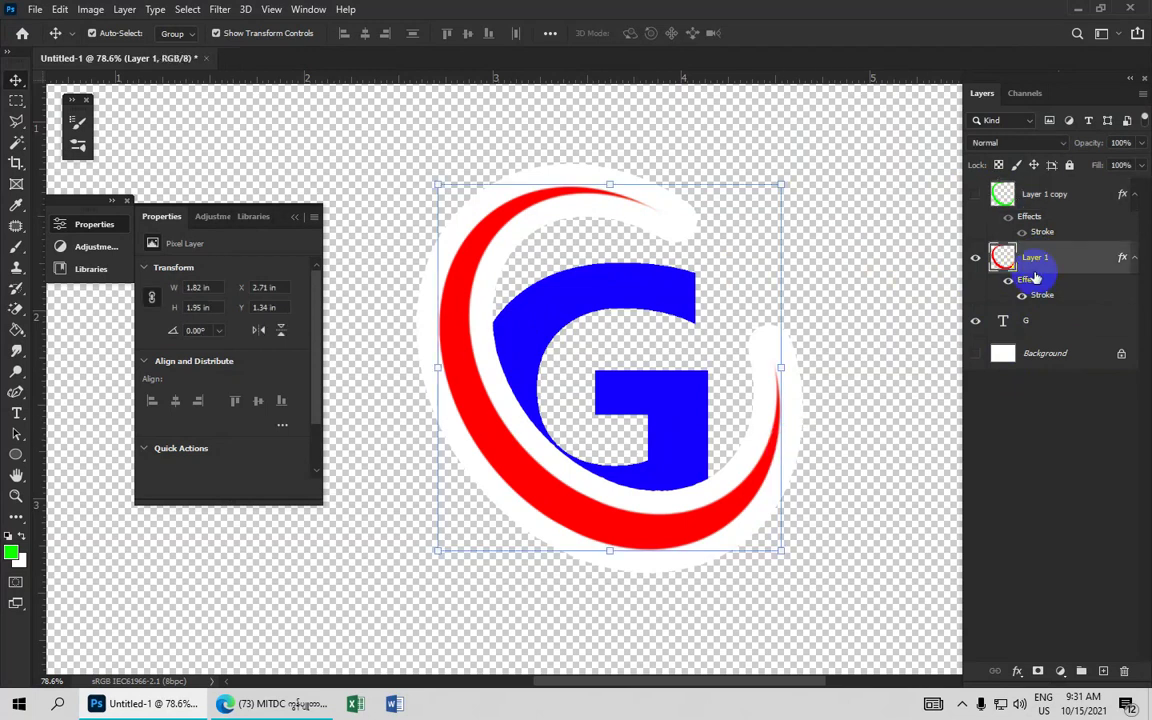
click(1040, 320)
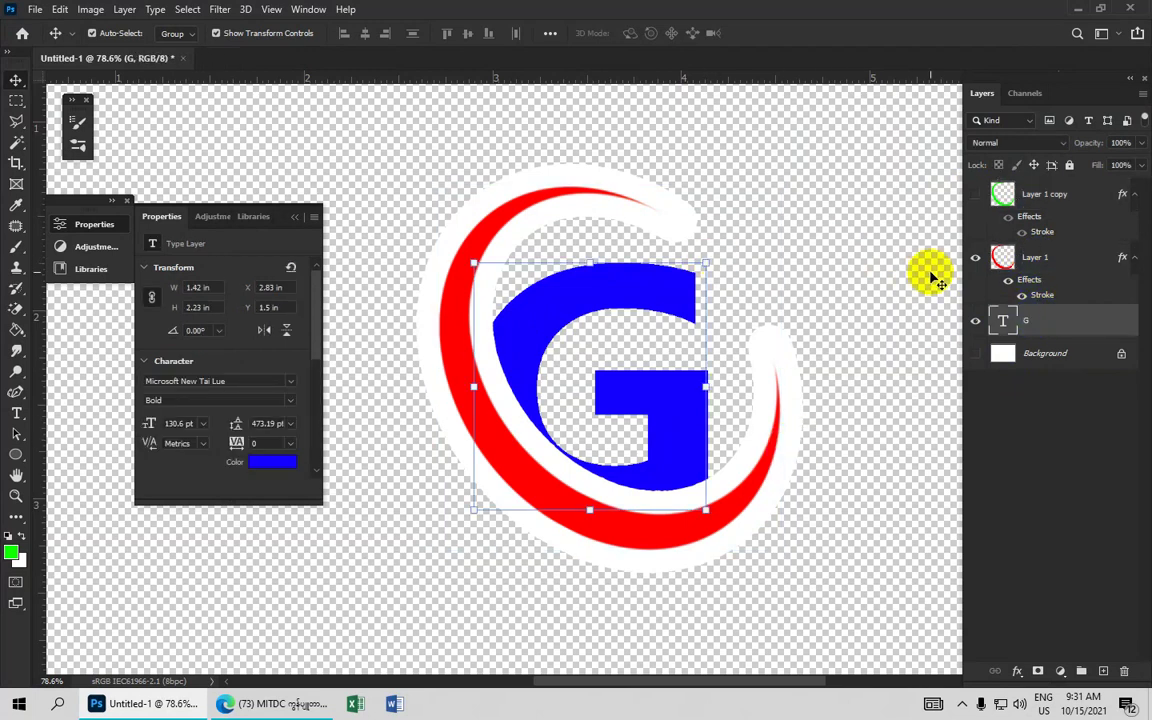
ctrl+click(1040, 258)
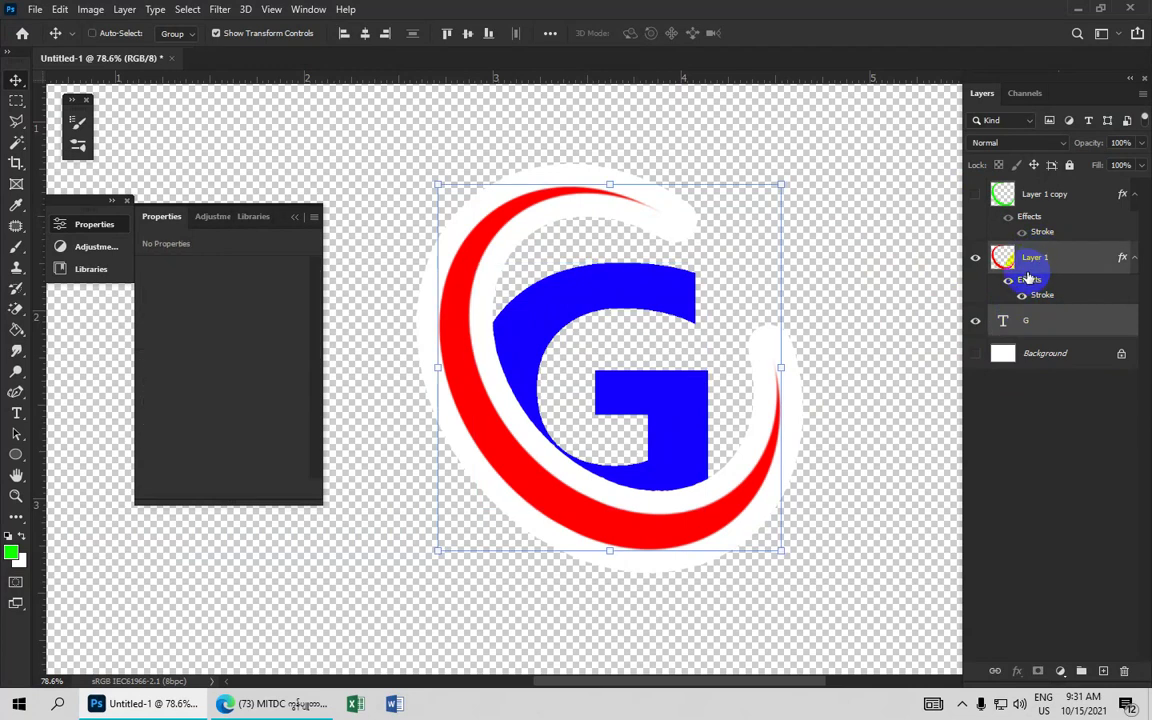
key(ctrl+e)
scroll(797, 362, down, 2)
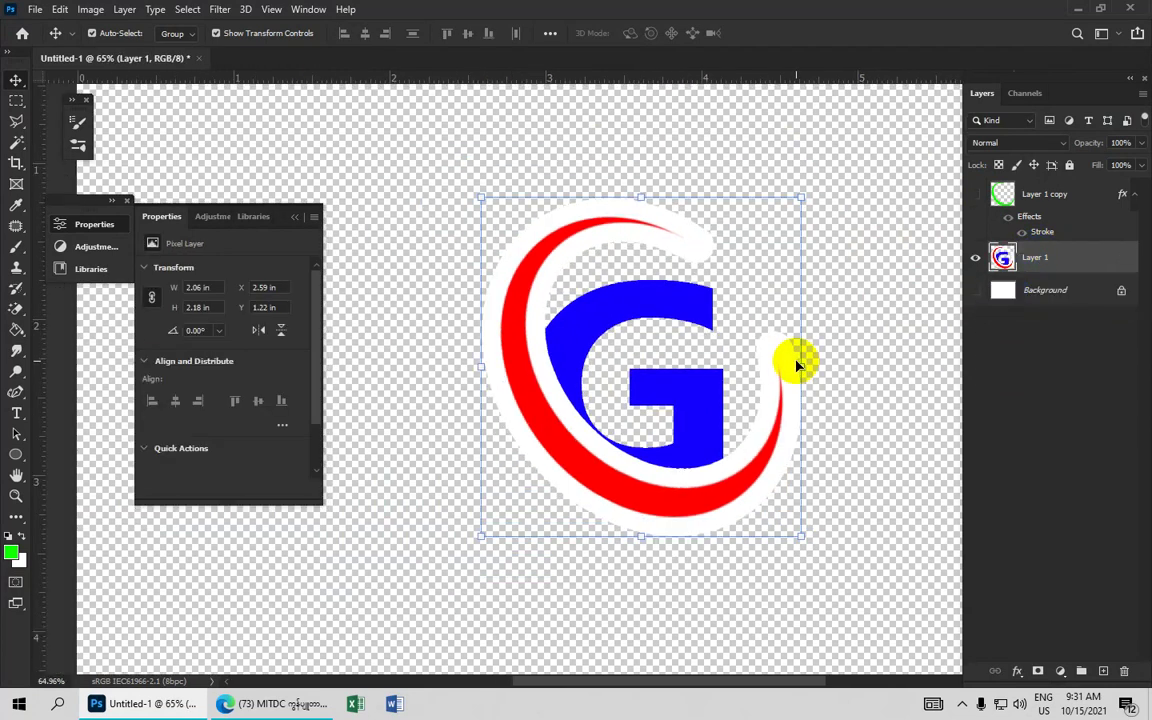
scroll(797, 364, up, 2)
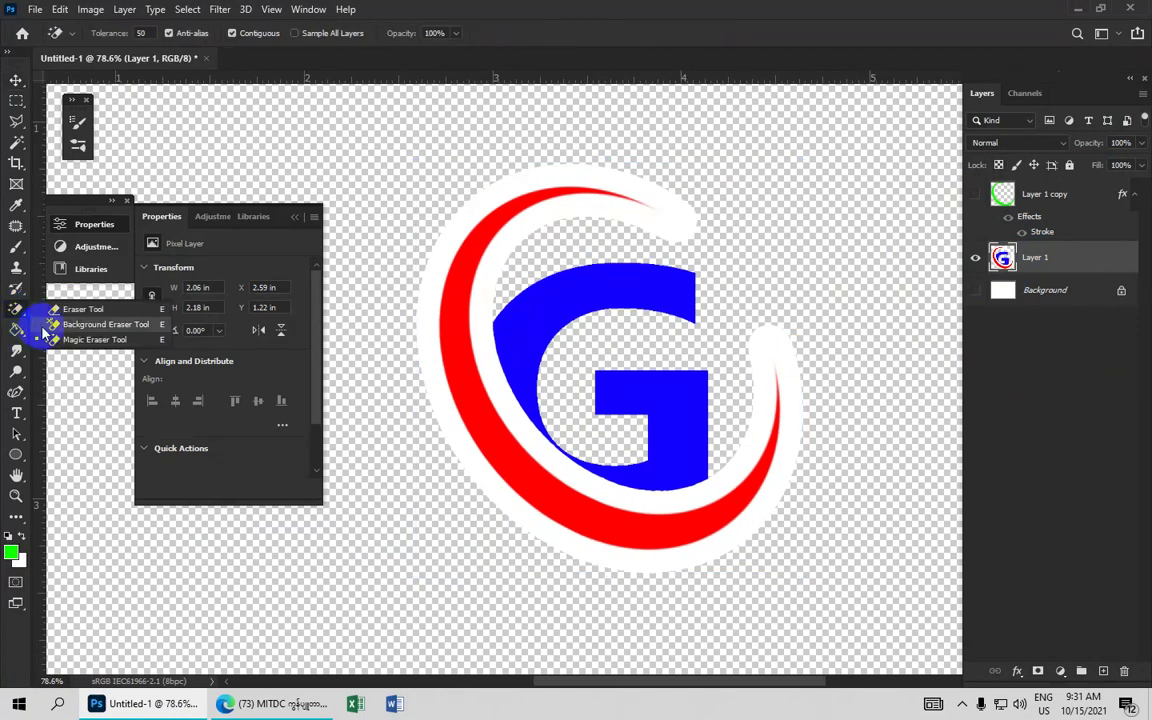
Step: Erase the white halo around the G with the Magic Eraser Tool
drag(16, 313, 63, 343)
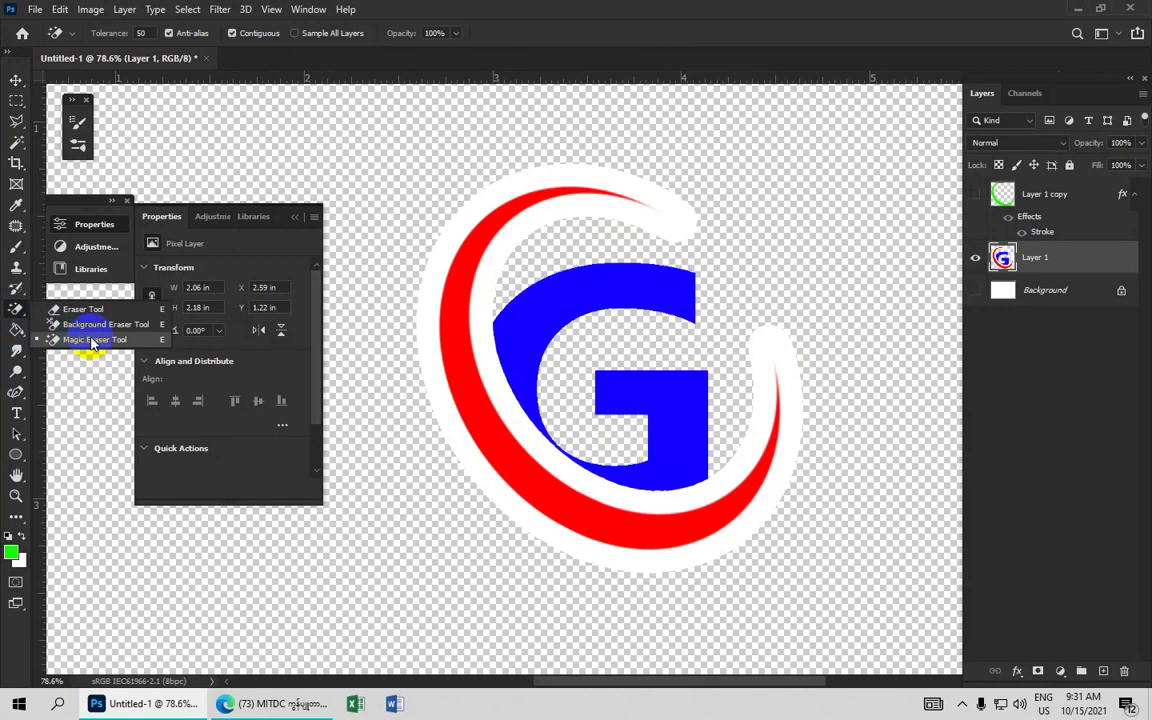
scroll(520, 245, up, 1)
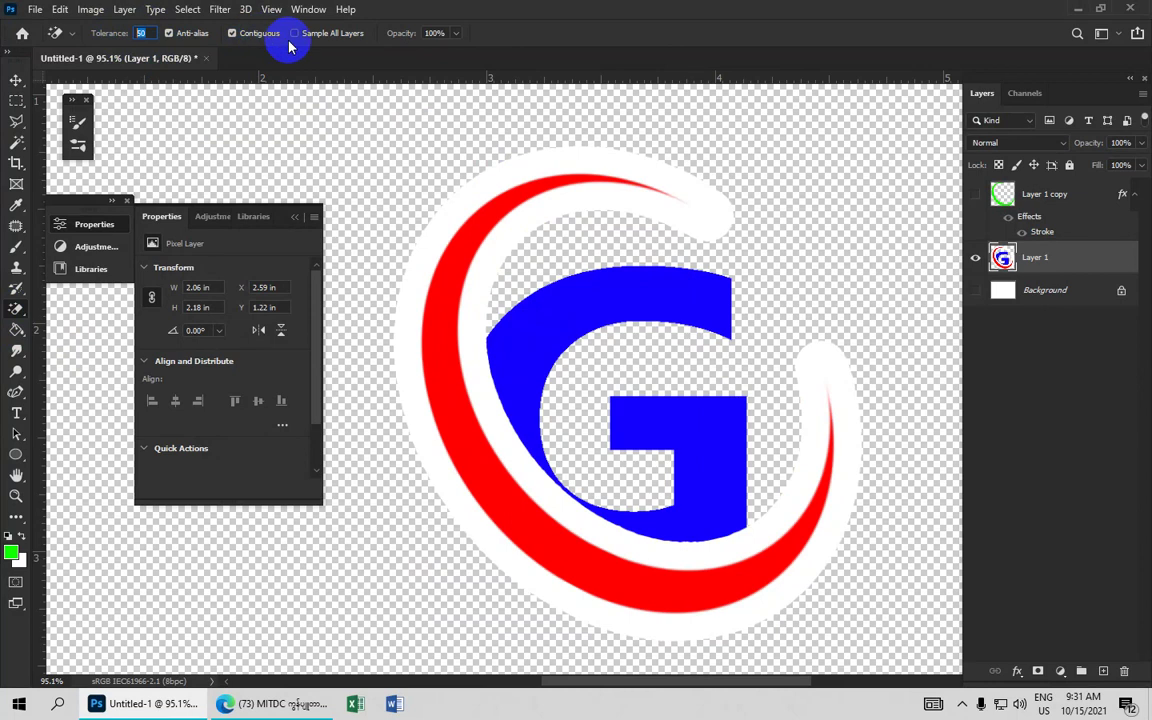
click(628, 205)
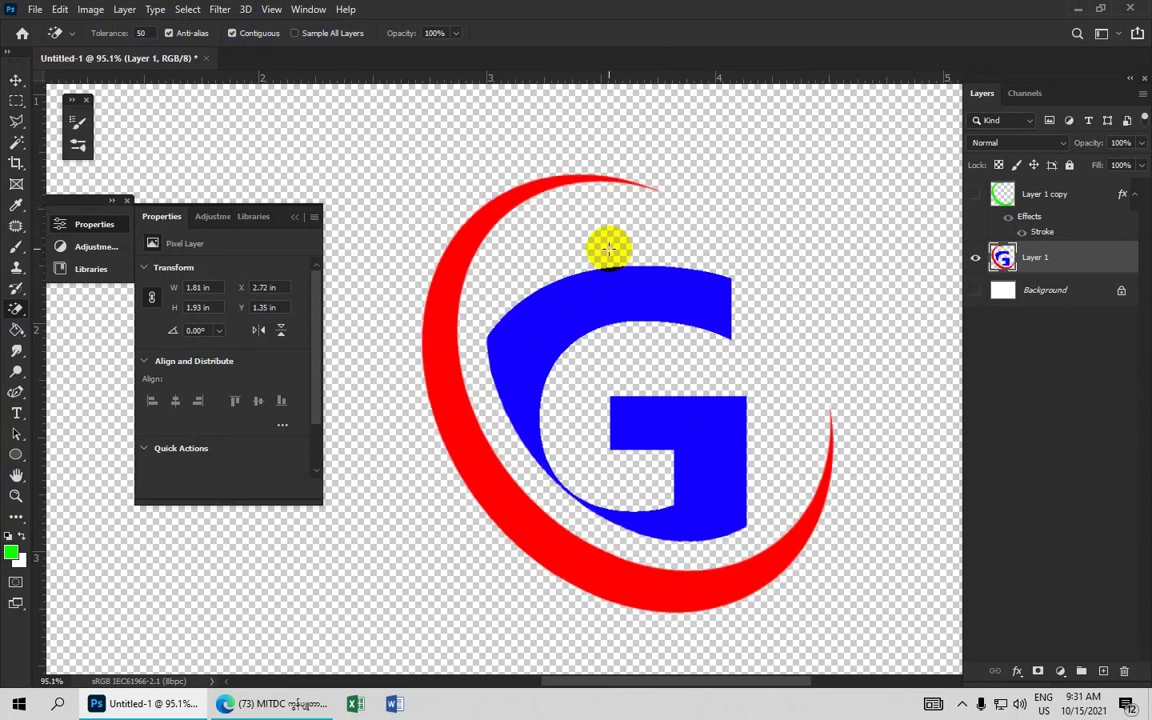
Step: Show the green Layer 1 copy and place it below Layer 1
scroll(607, 247, down, 1)
scroll(607, 247, down, 1)
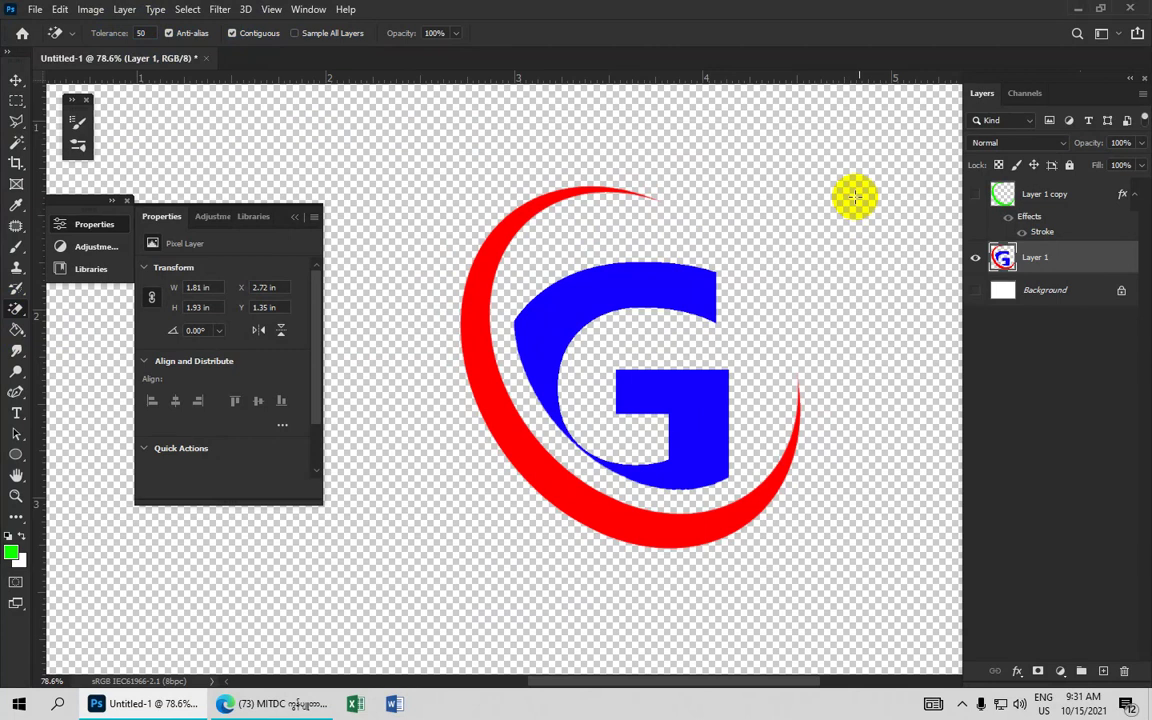
click(976, 194)
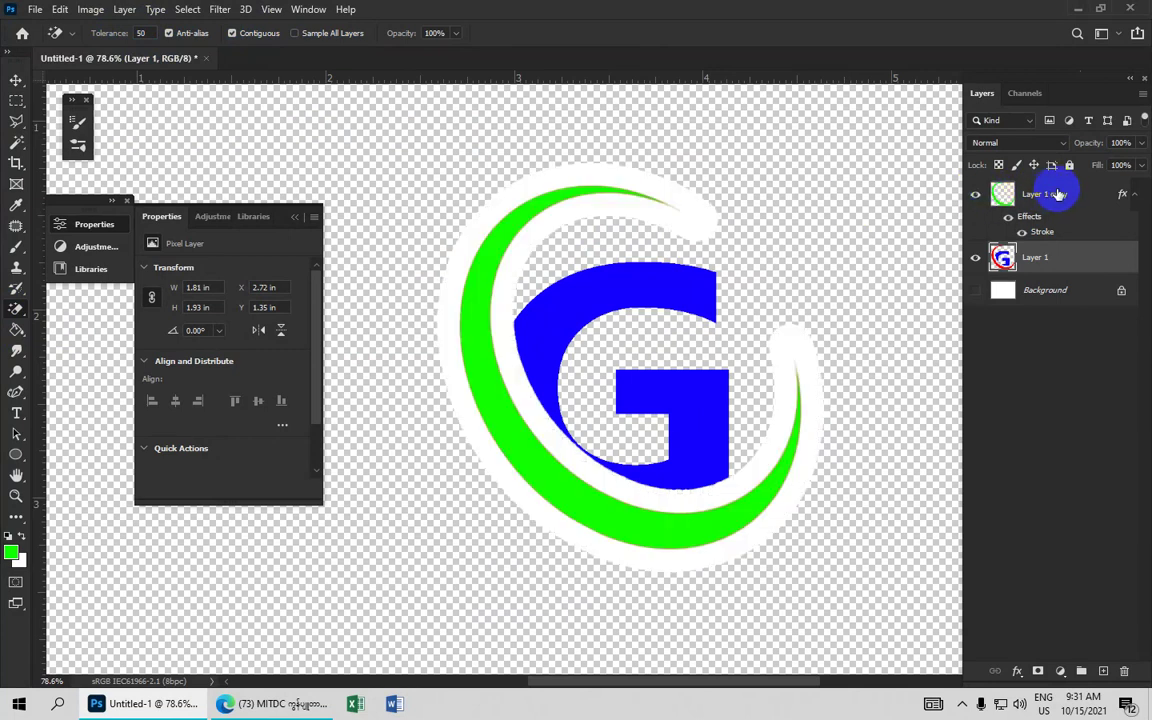
drag(1059, 194, 1047, 267)
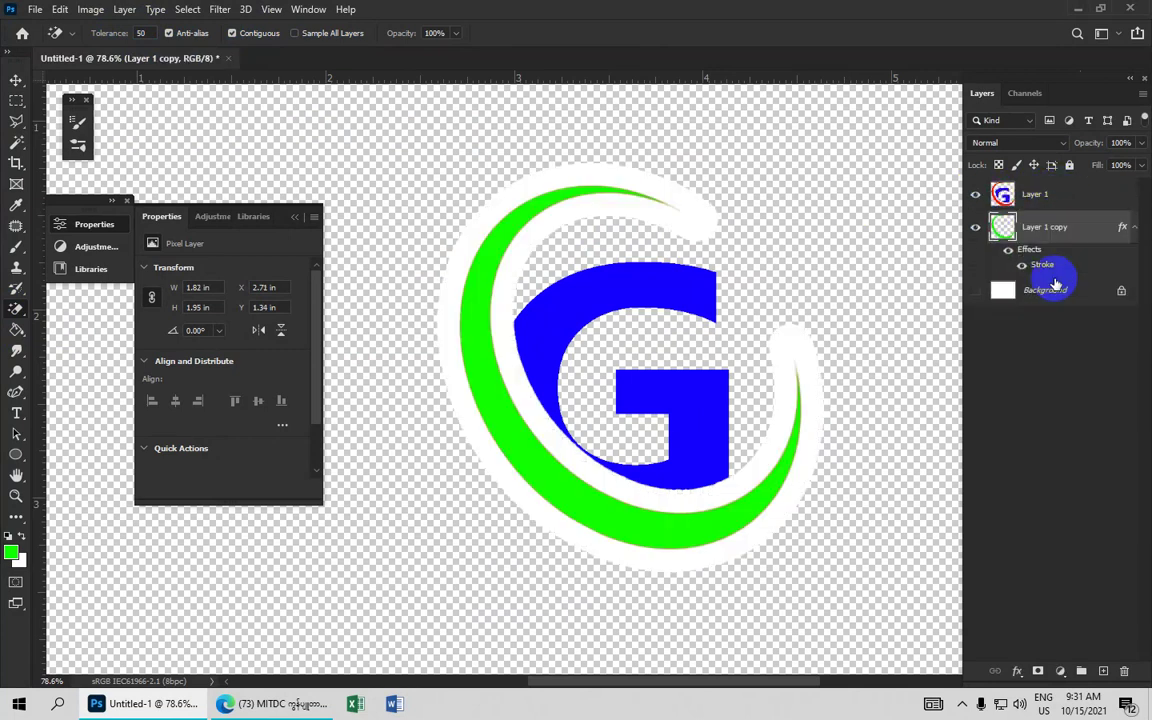
Step: Nudge the green Layer 1 copy left and down to offset it behind the red crescent
click(15, 80)
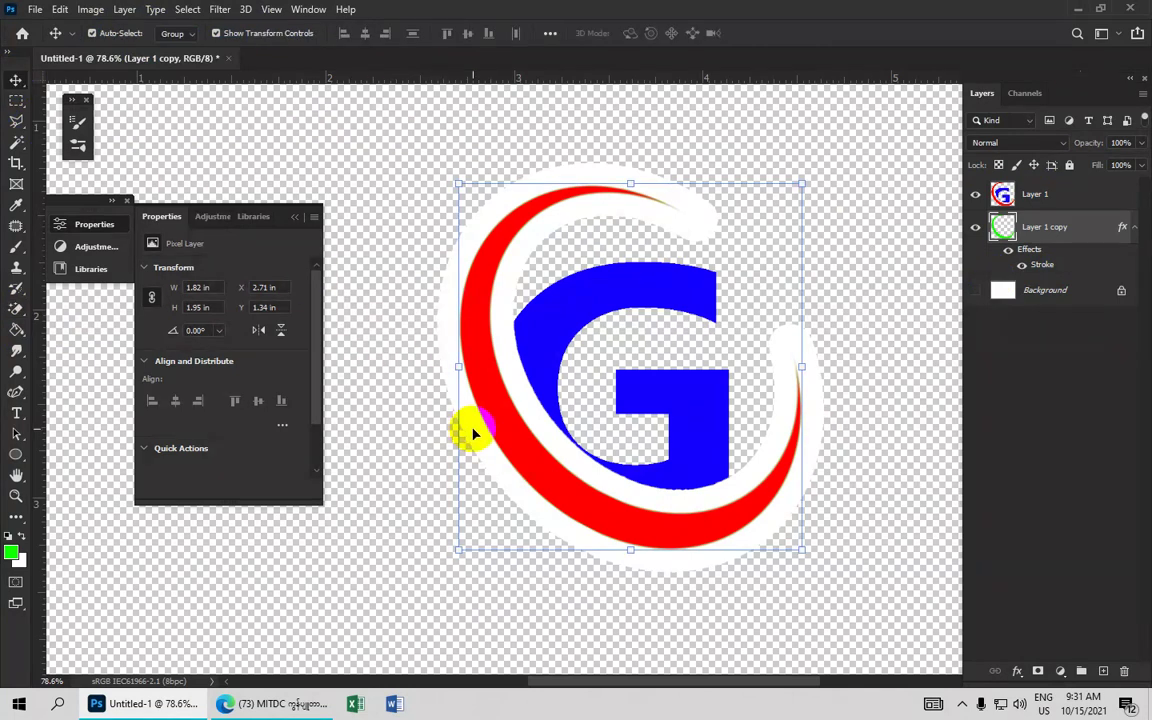
drag(474, 432, 468, 444)
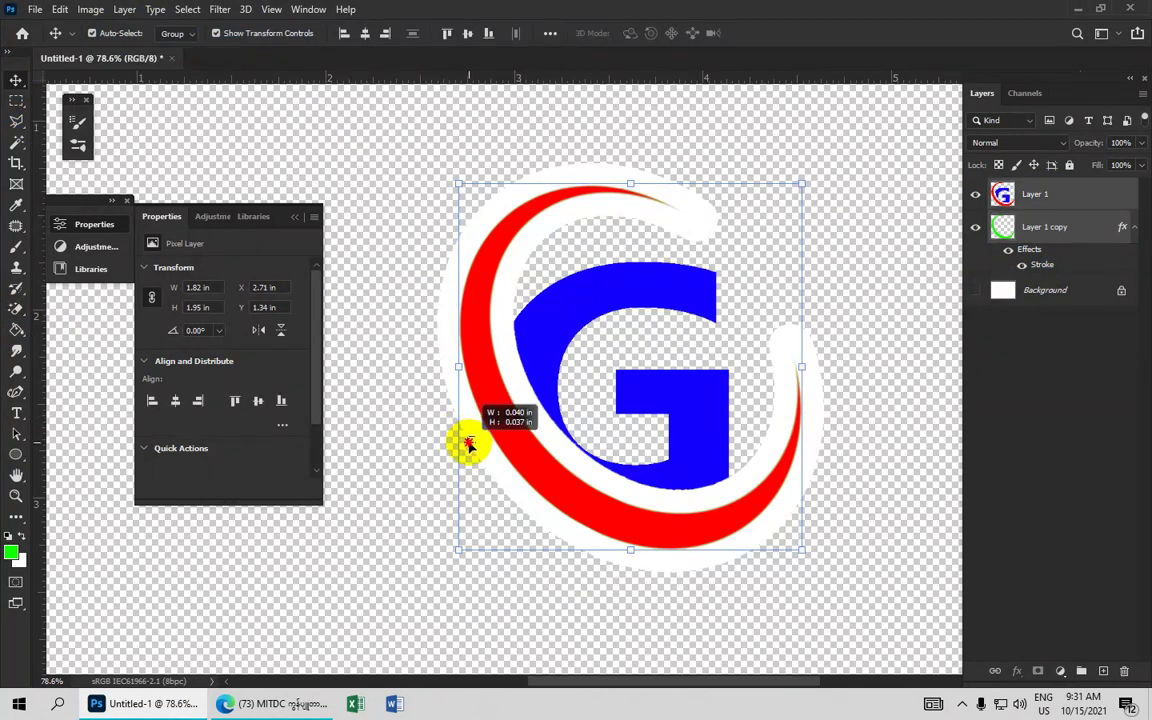
click(1032, 236)
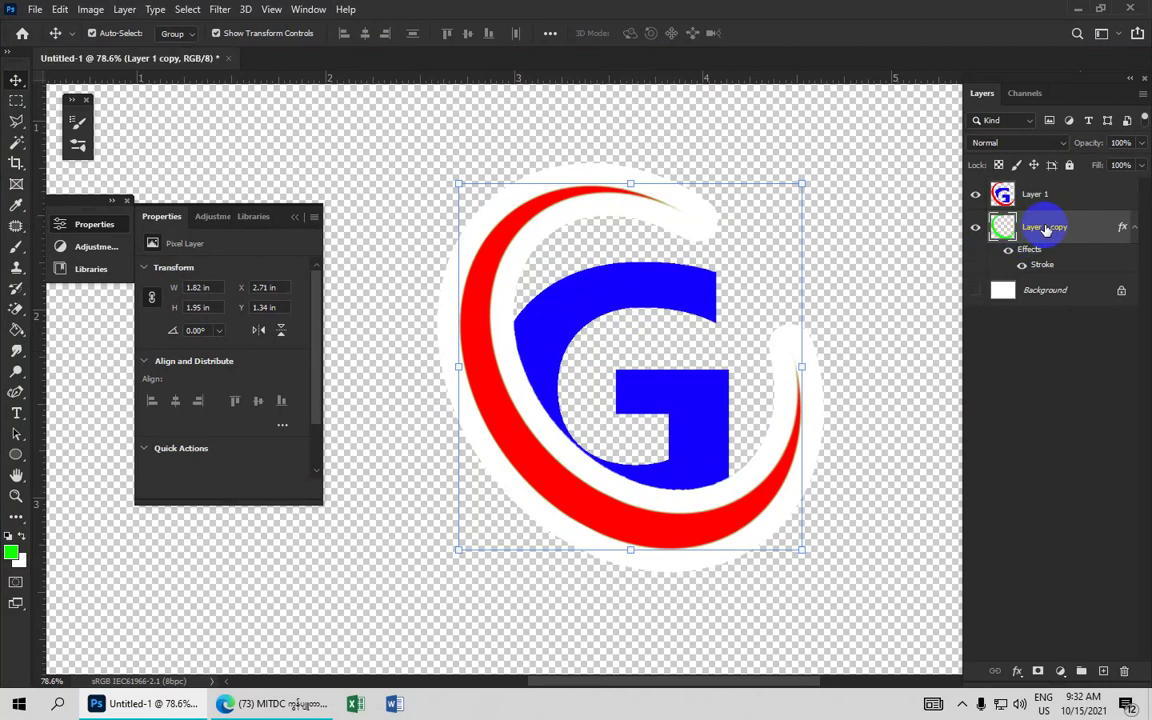
key(shift+Left)
key(shift+Left)
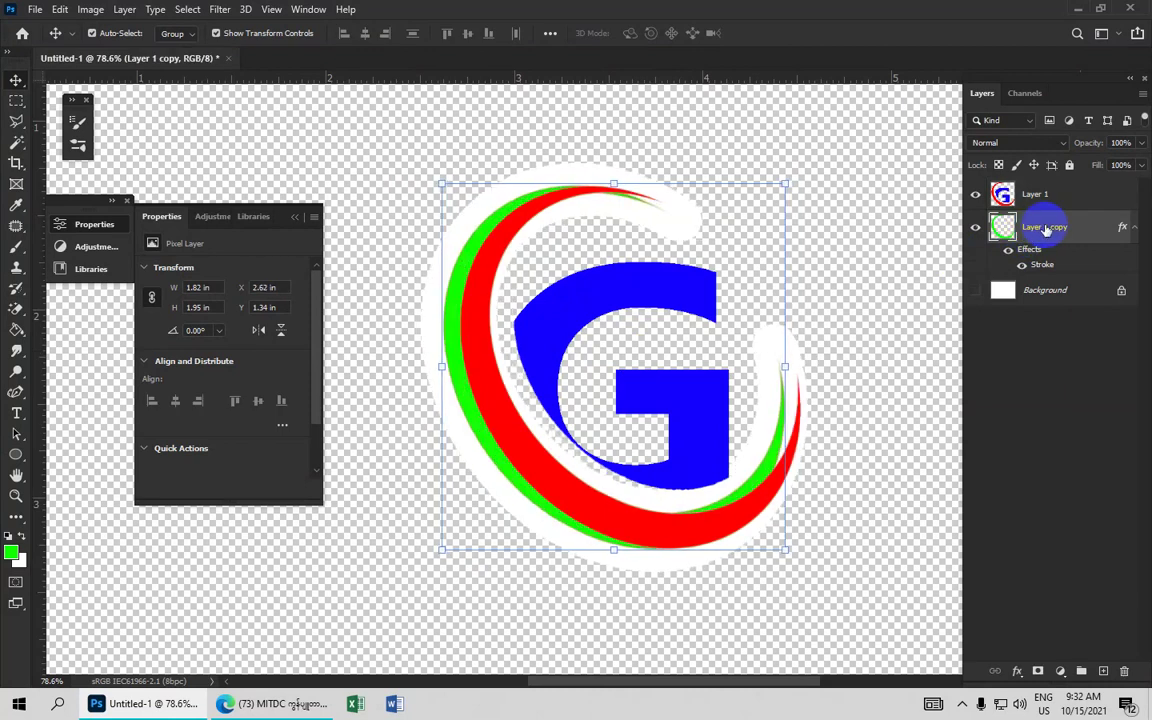
key(shift+Down)
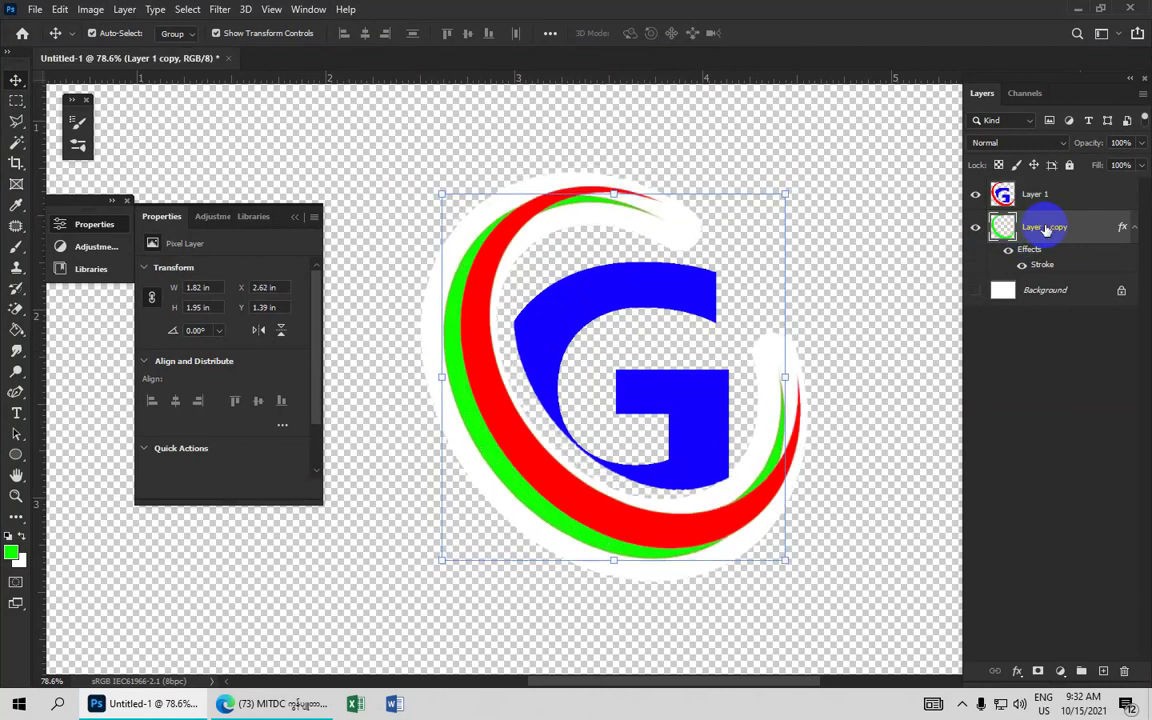
key(shift+Down)
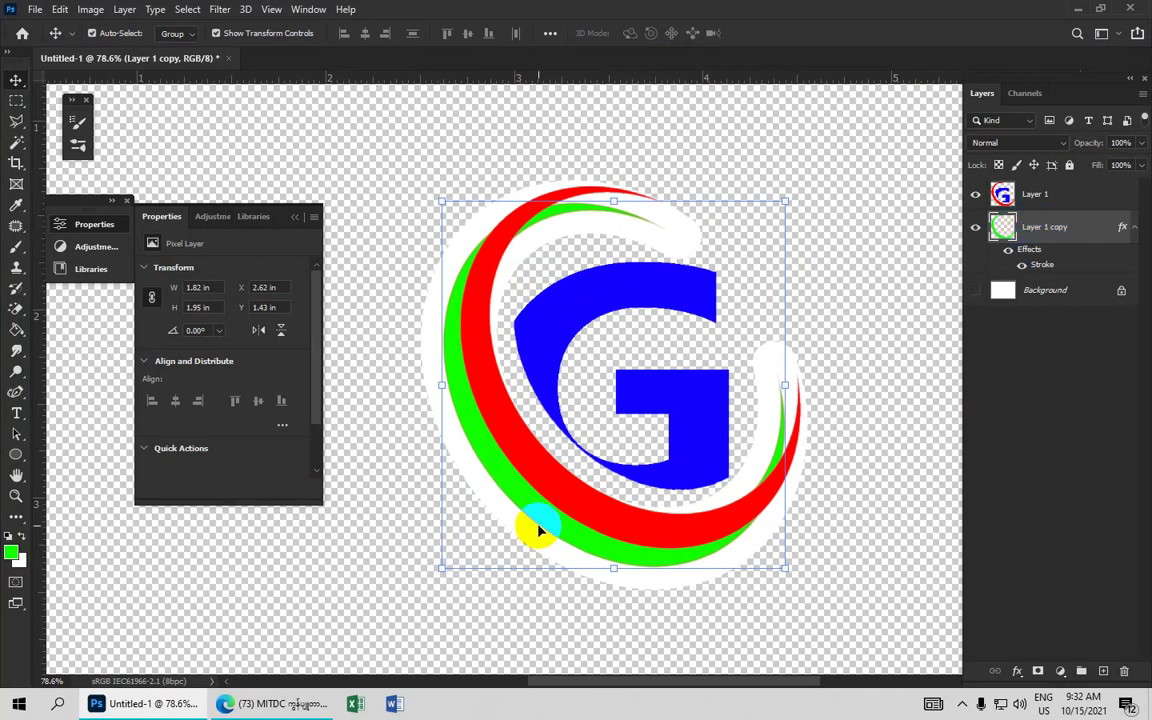
mouse_move(538, 530)
mouse_down()
mouse_move(554, 516)
mouse_move(540, 527)
mouse_up()
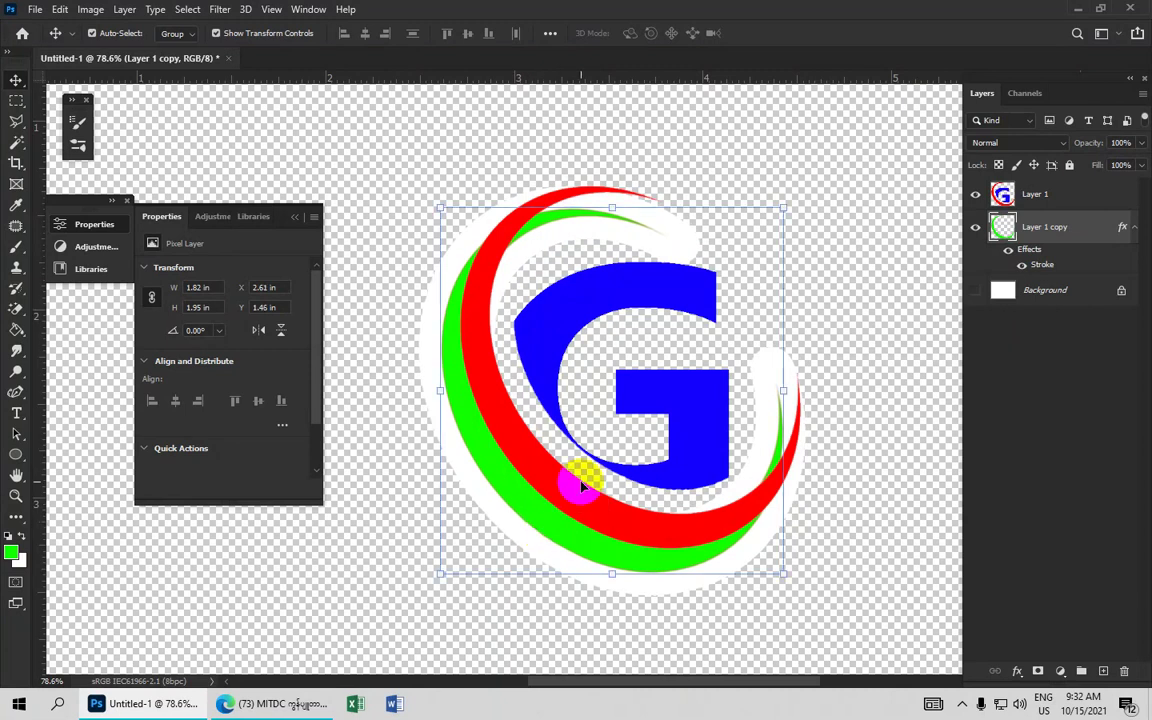
Step: Zoom to fit the canvas and shift the green crescent slightly further left
key(ctrl+0)
scroll(603, 470, up, 2)
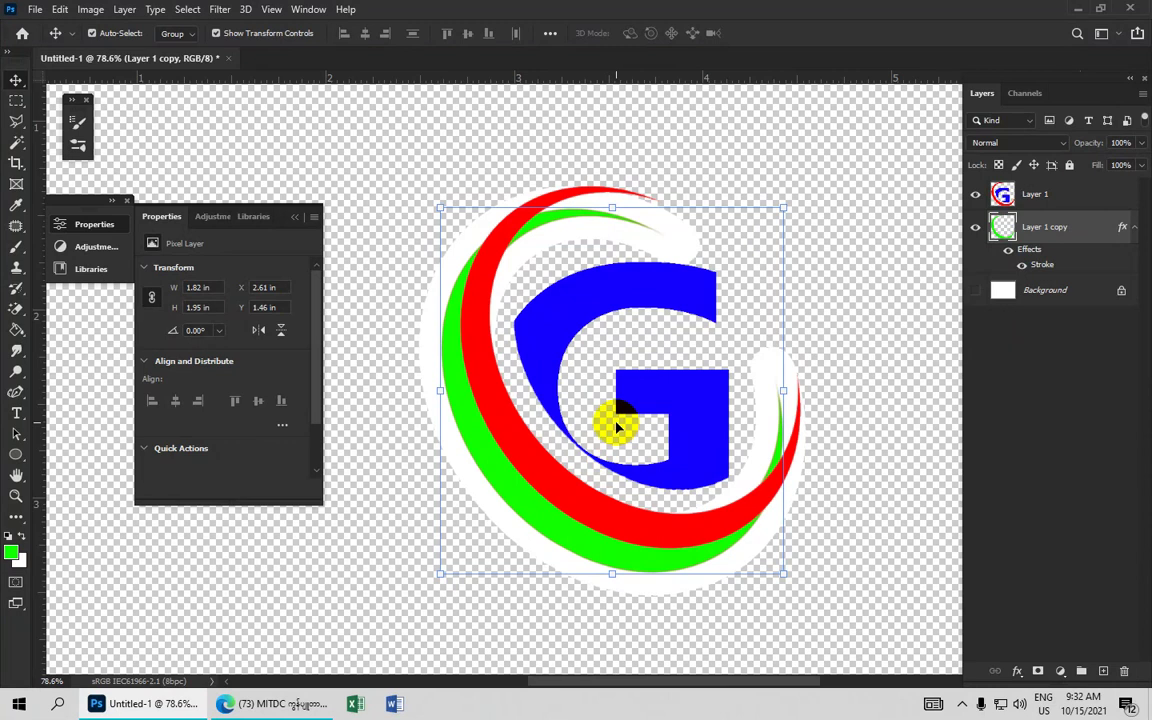
click(490, 470)
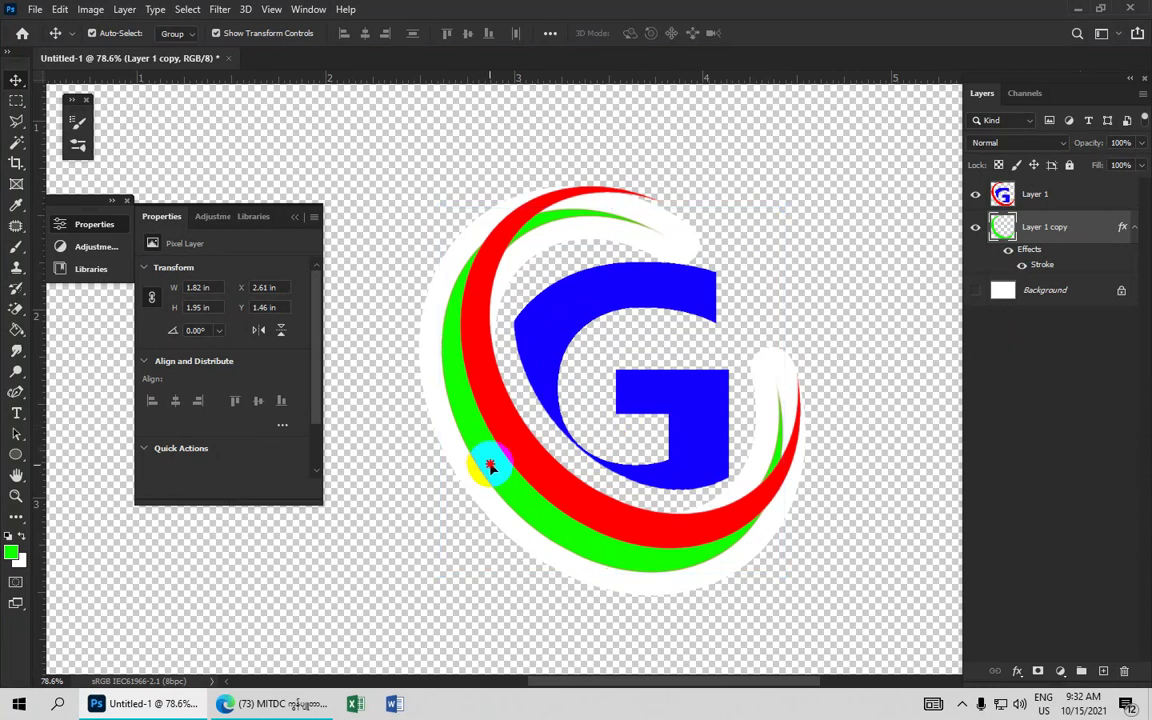
drag(489, 463, 484, 464)
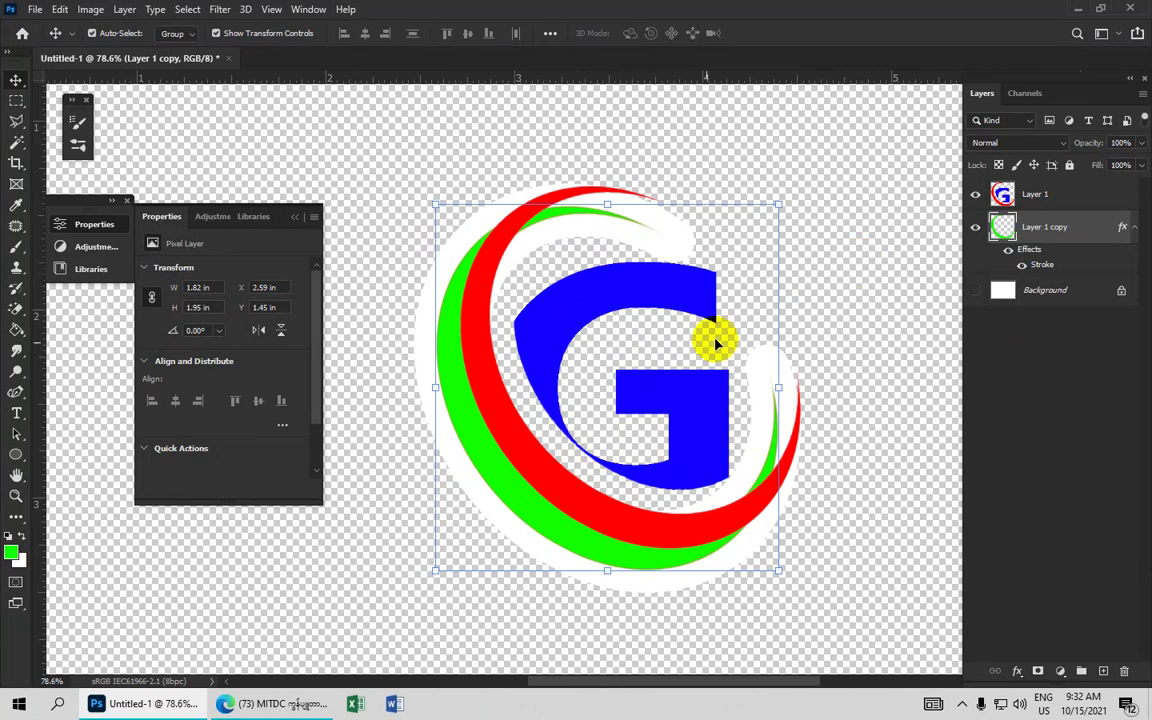
scroll(697, 350, up, 1)
Step: Merge Layer 1 and Layer 1 copy into one layer
click(1040, 194)
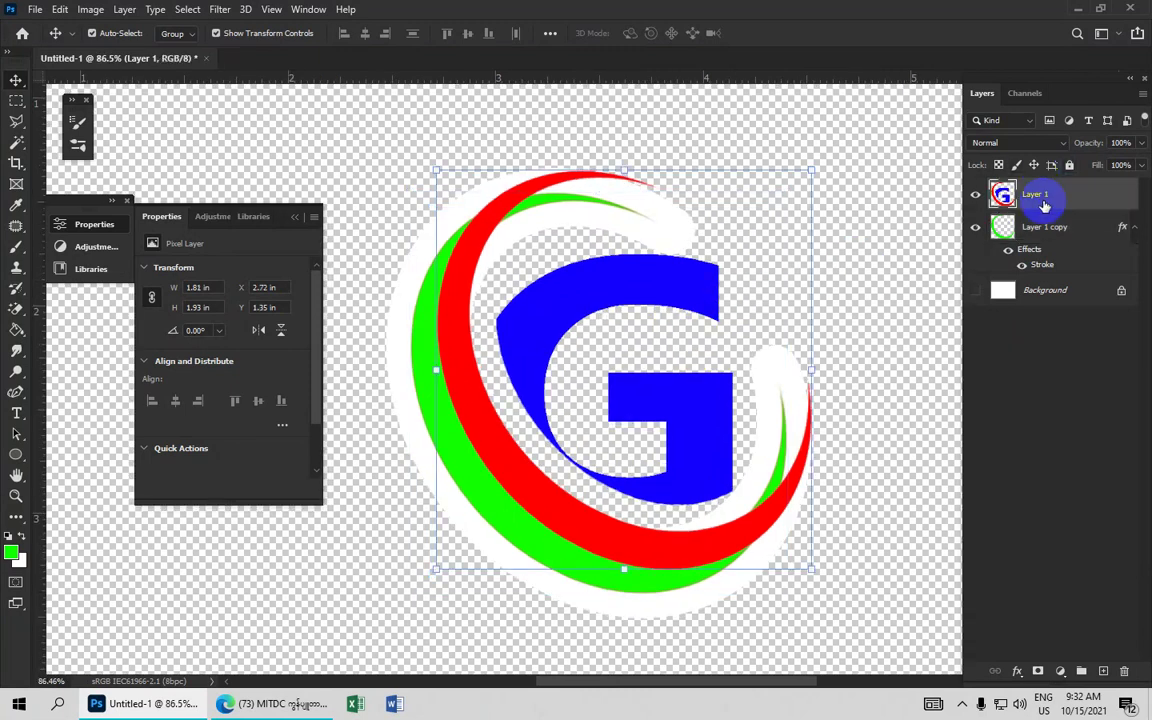
shift+click(1051, 234)
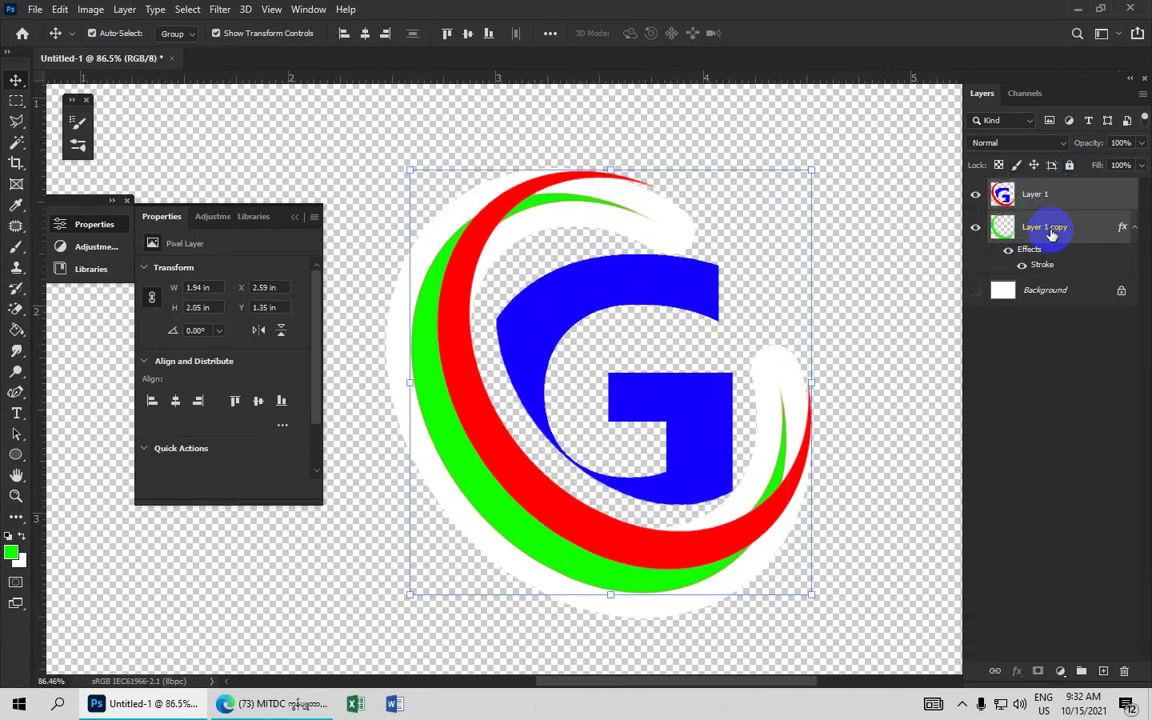
key(ctrl+e)
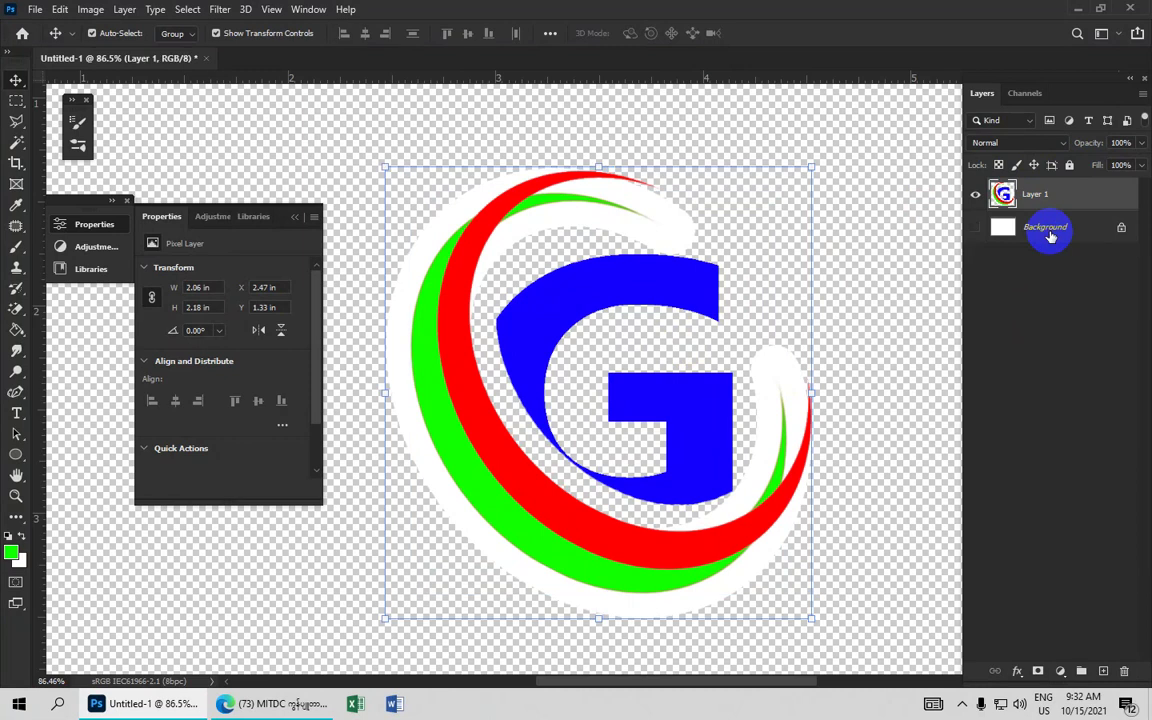
Step: Delete the three white outline areas around the logo using the Magic Wand
right_click(17, 311)
click(85, 328)
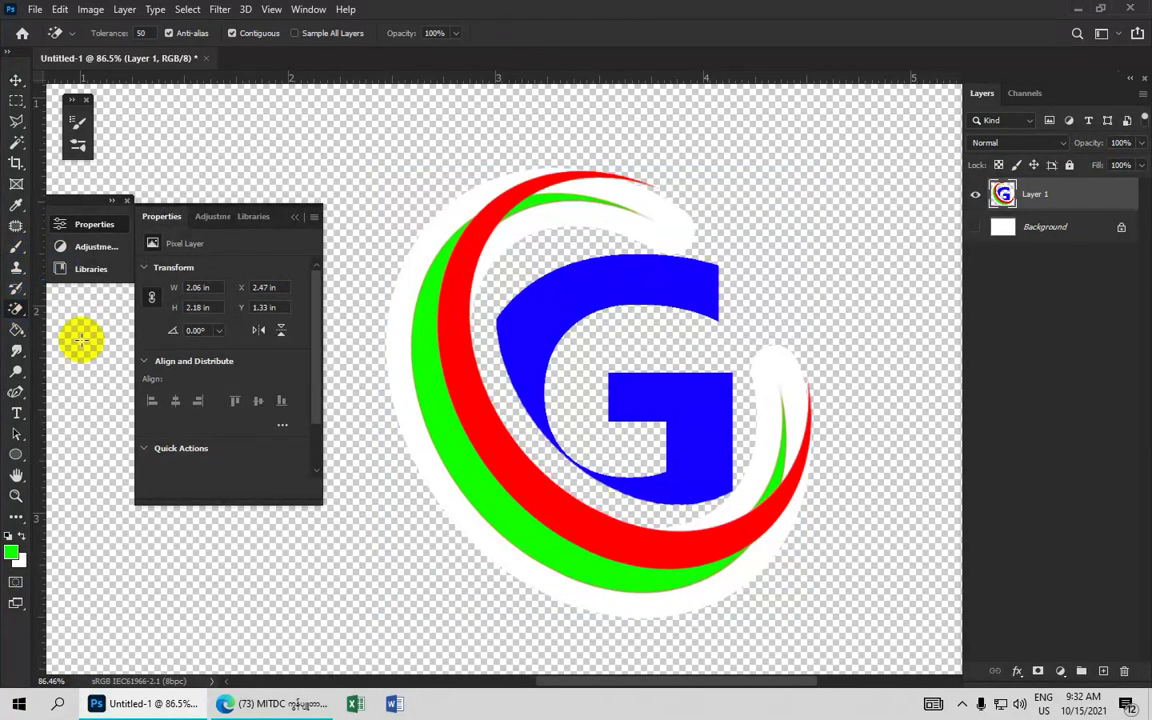
click(412, 259)
key(Delete)
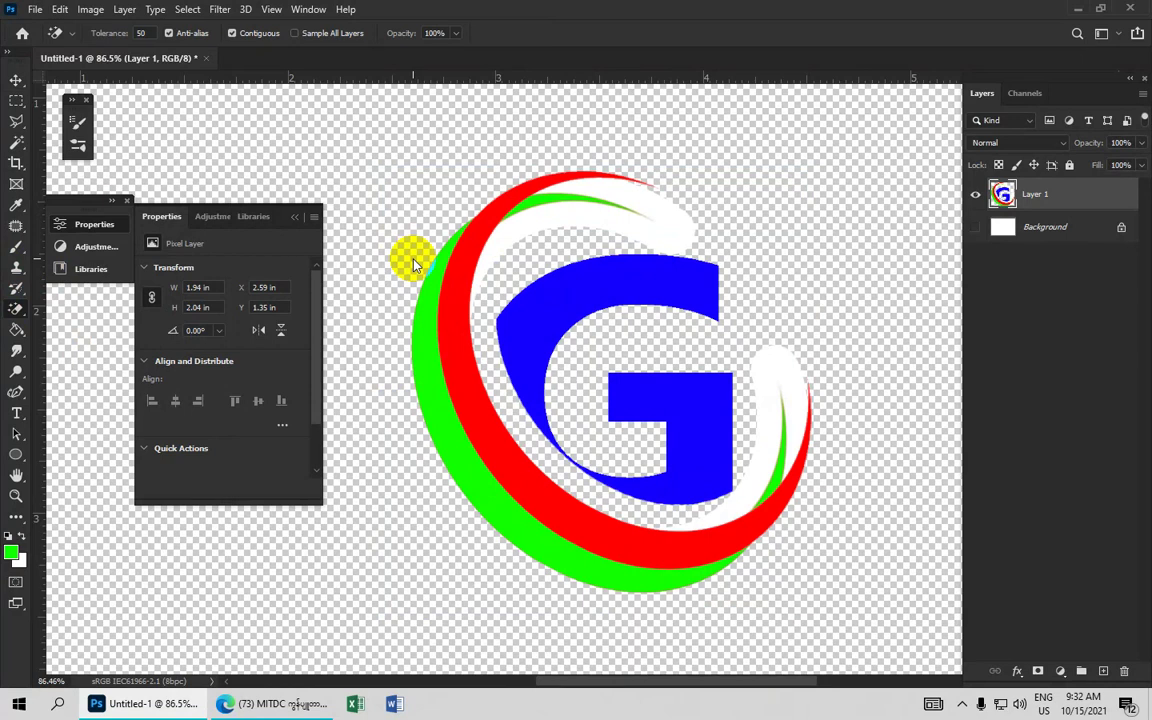
click(769, 376)
key(Delete)
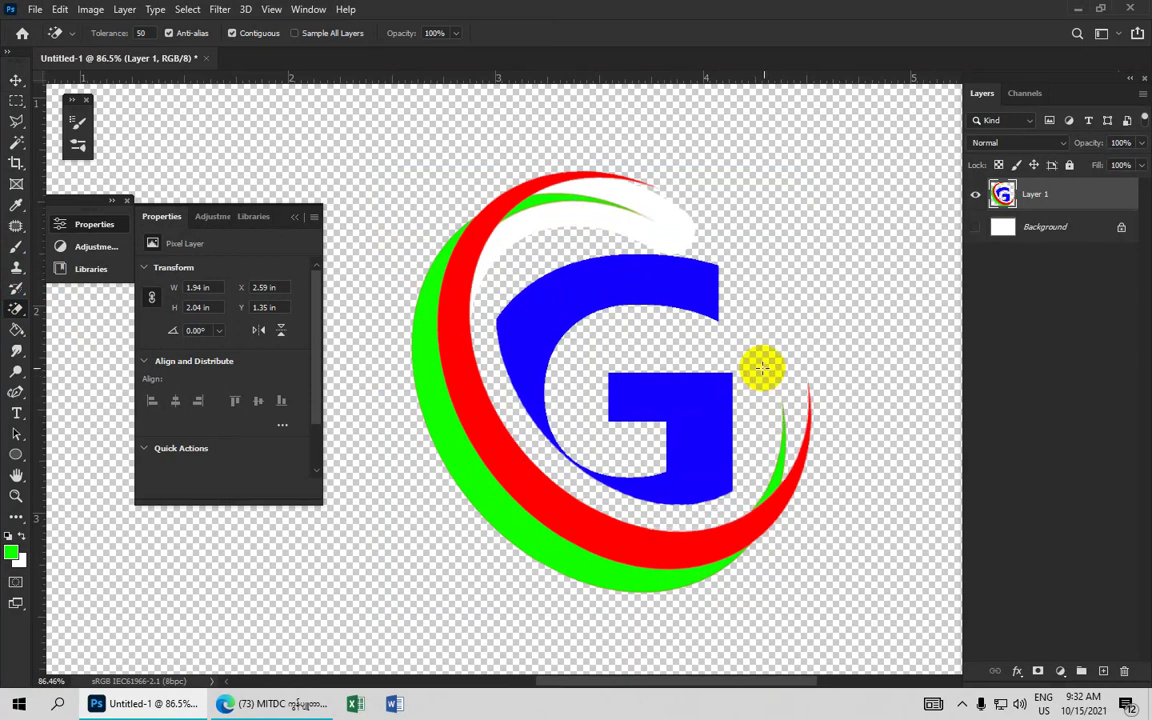
click(652, 233)
key(Delete)
scroll(537, 224, up, 2)
scroll(537, 224, up, 2)
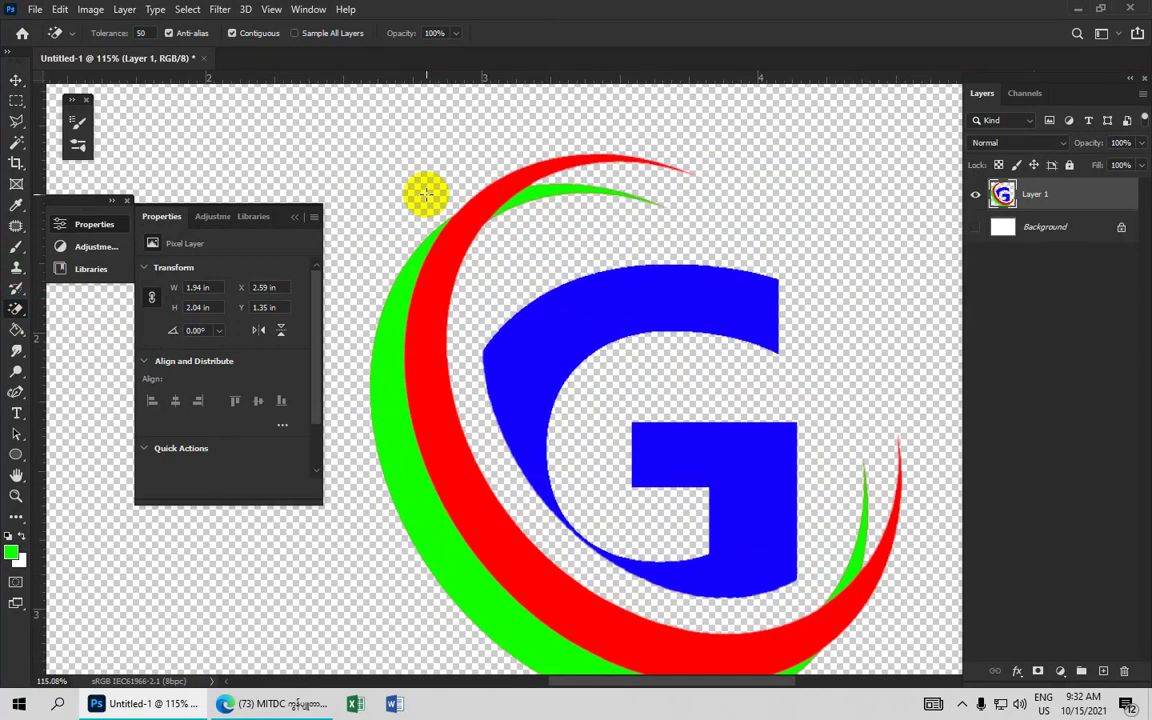
Step: Set Magic Wand tolerance to 30 and select the thin green slivers inside the crescent
click(120, 32)
text(30)
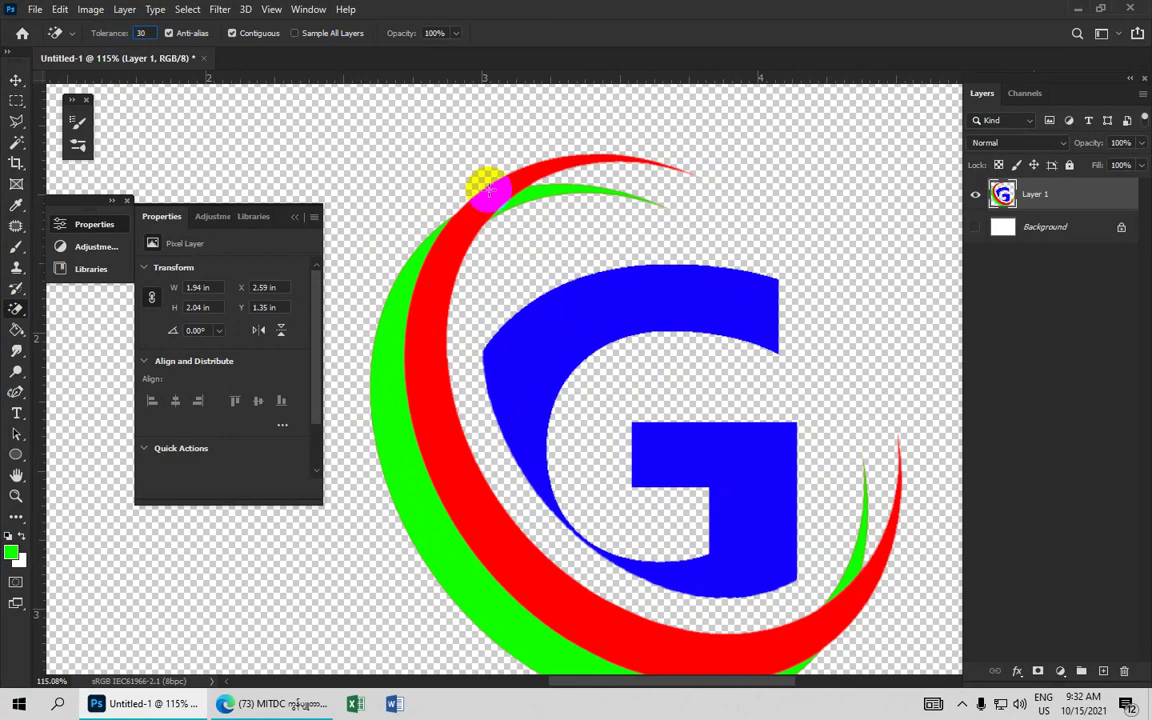
key(Delete)
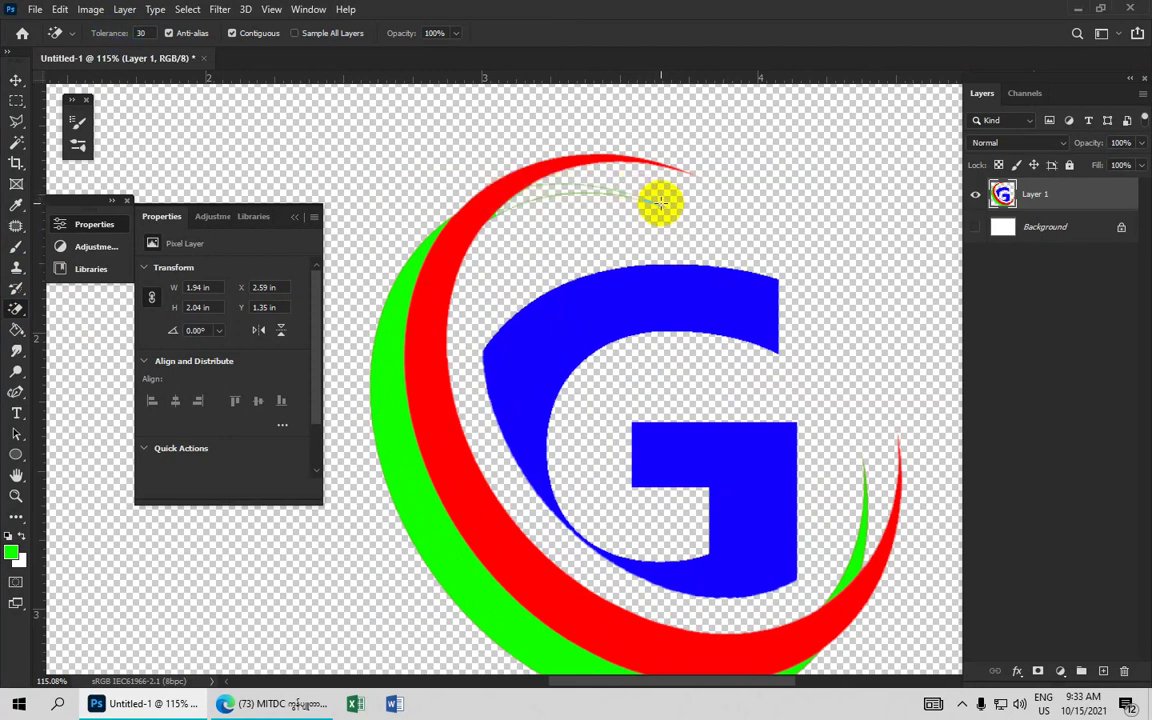
click(586, 196)
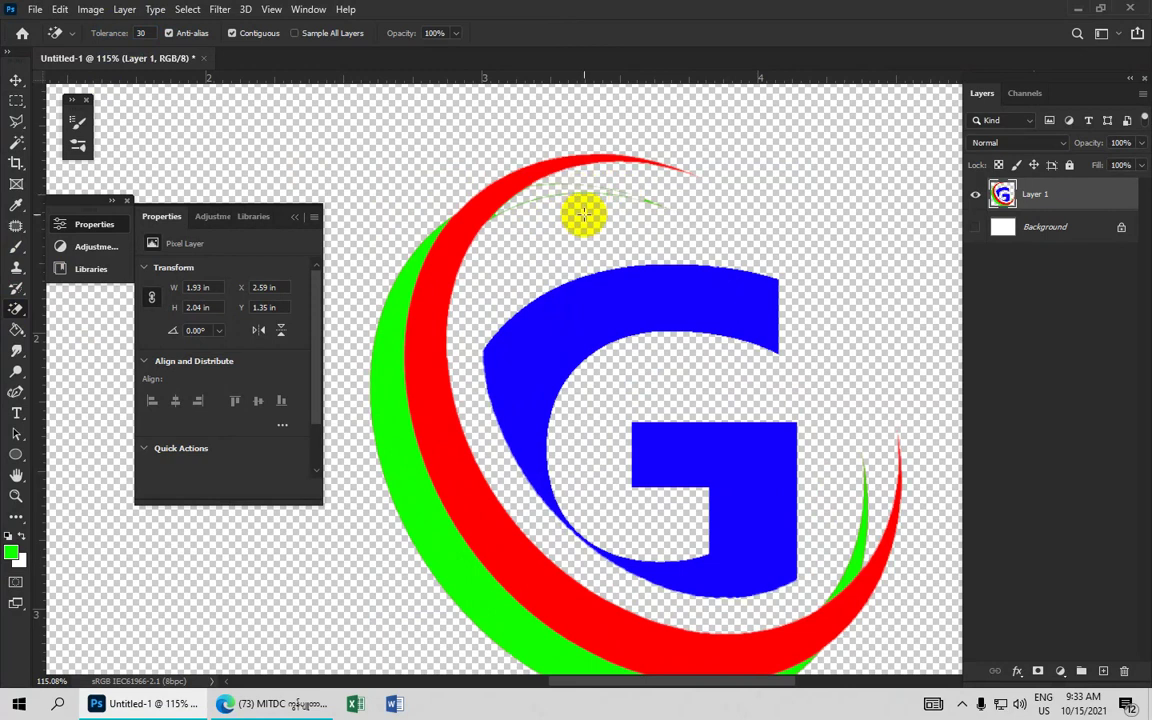
click(860, 555)
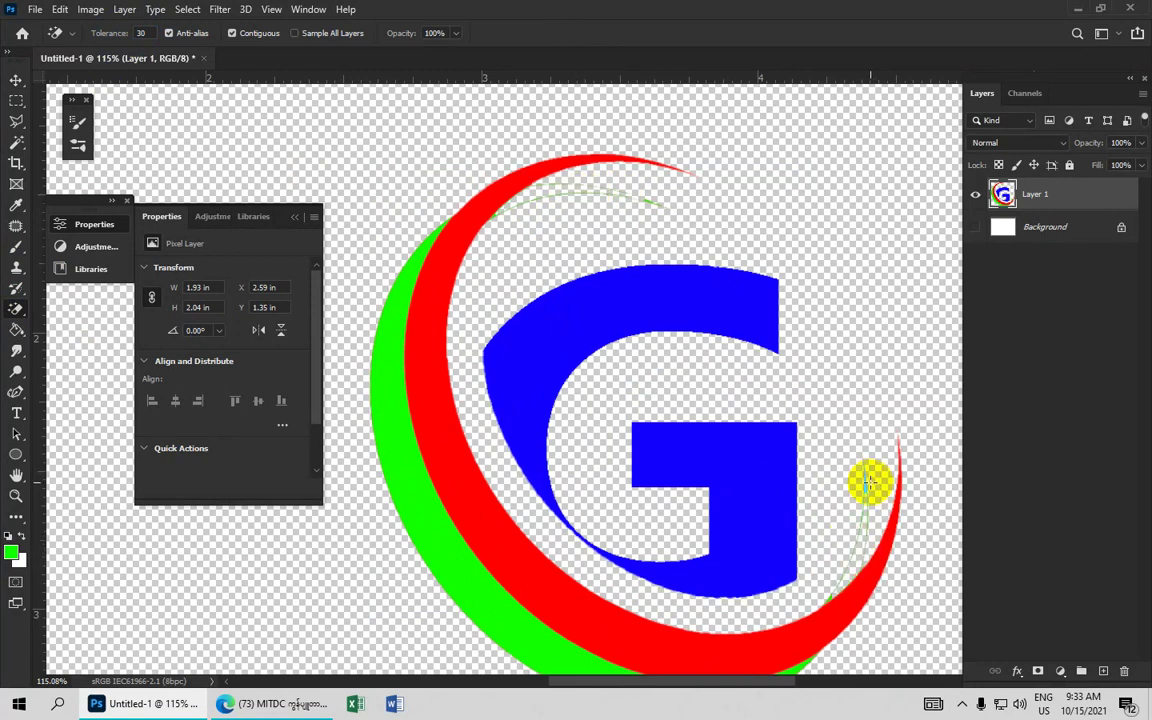
click(860, 475)
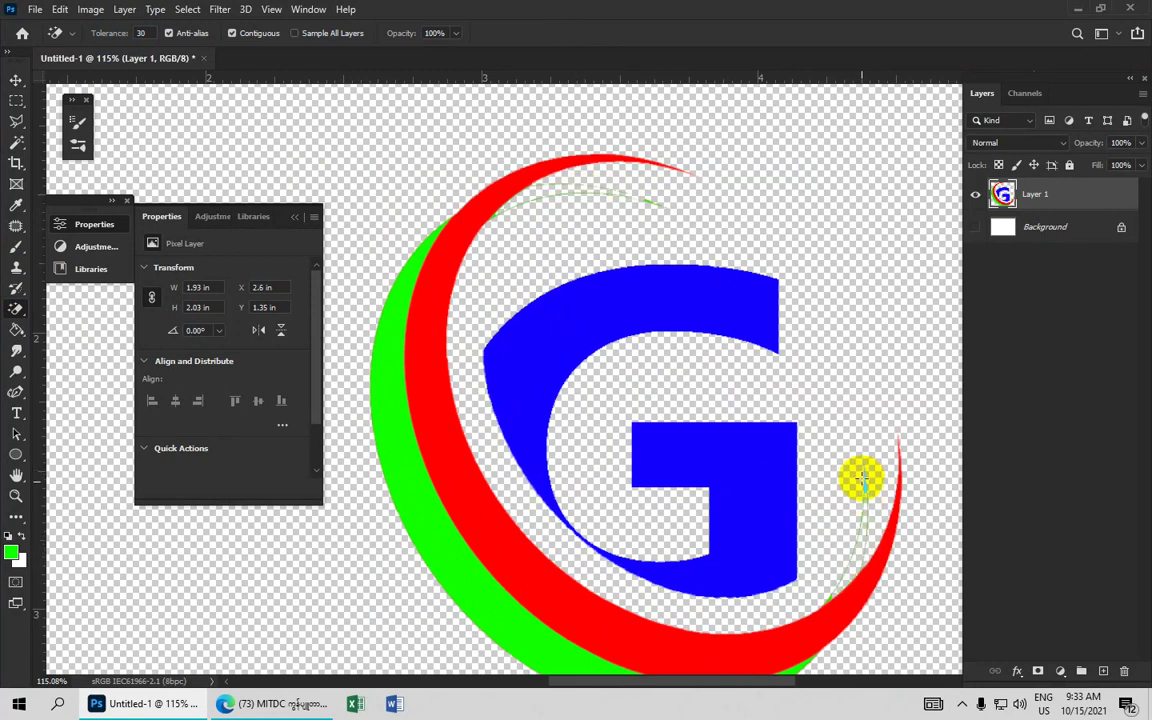
Step: Switch to the Rectangular Marquee and zoom in on the crescent's lower-right inner edge
scroll(866, 490, up, 3)
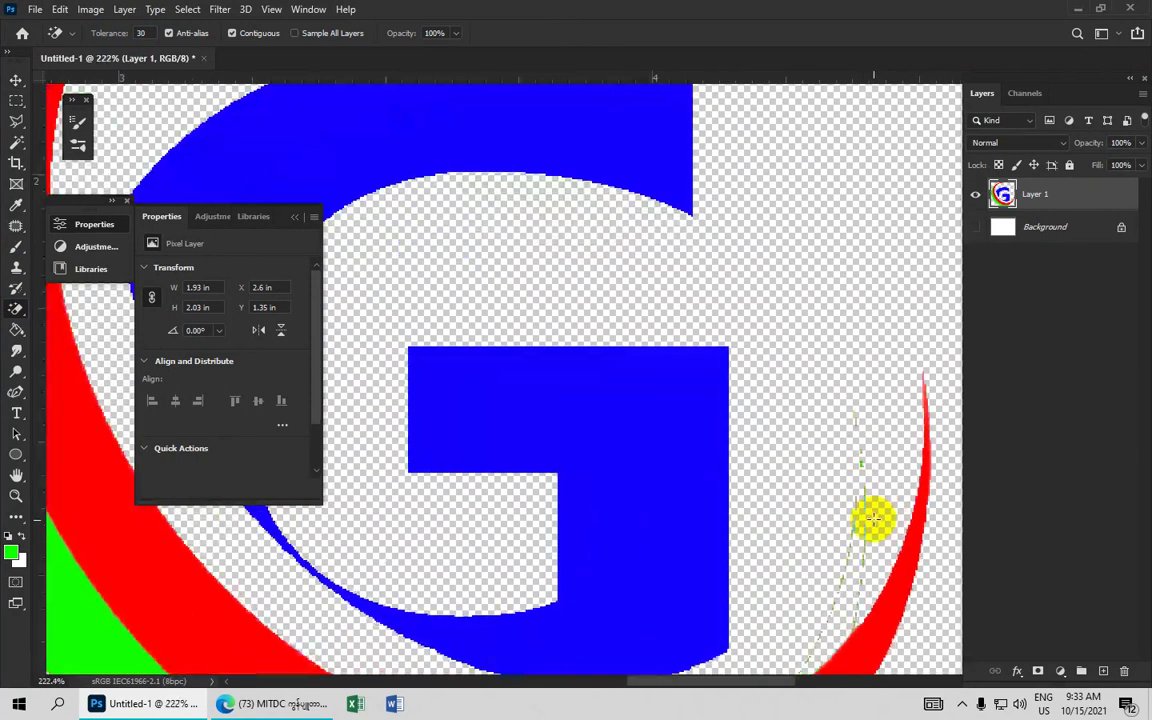
click(16, 104)
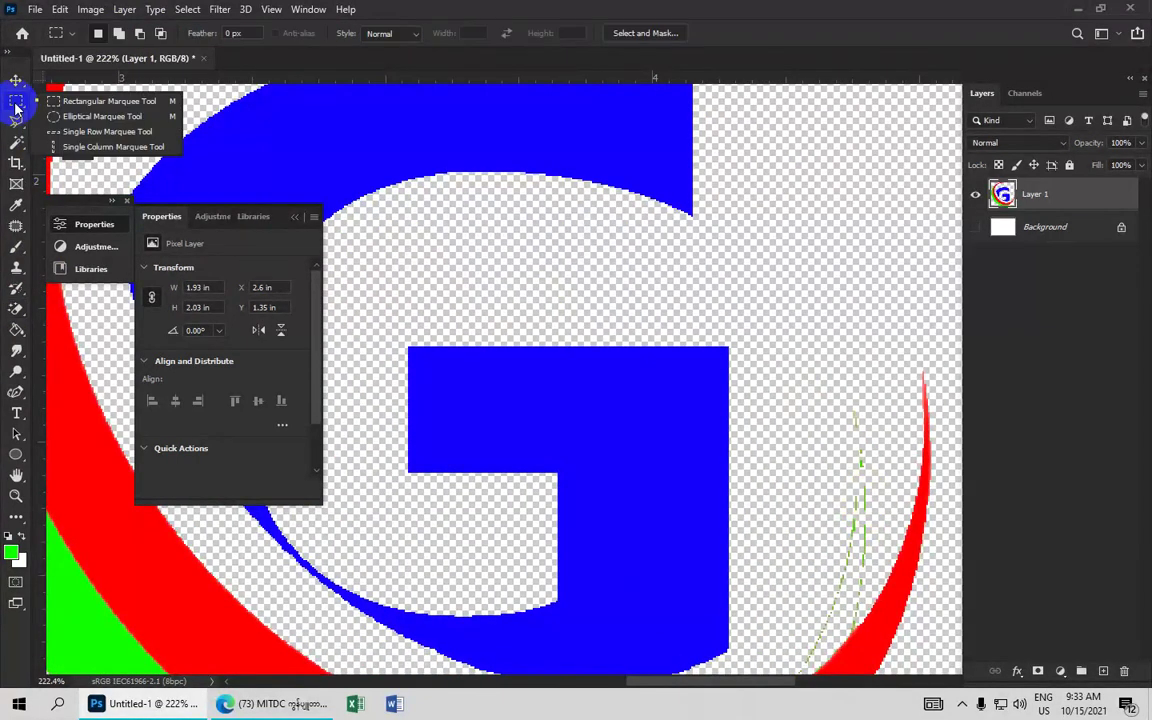
click(115, 104)
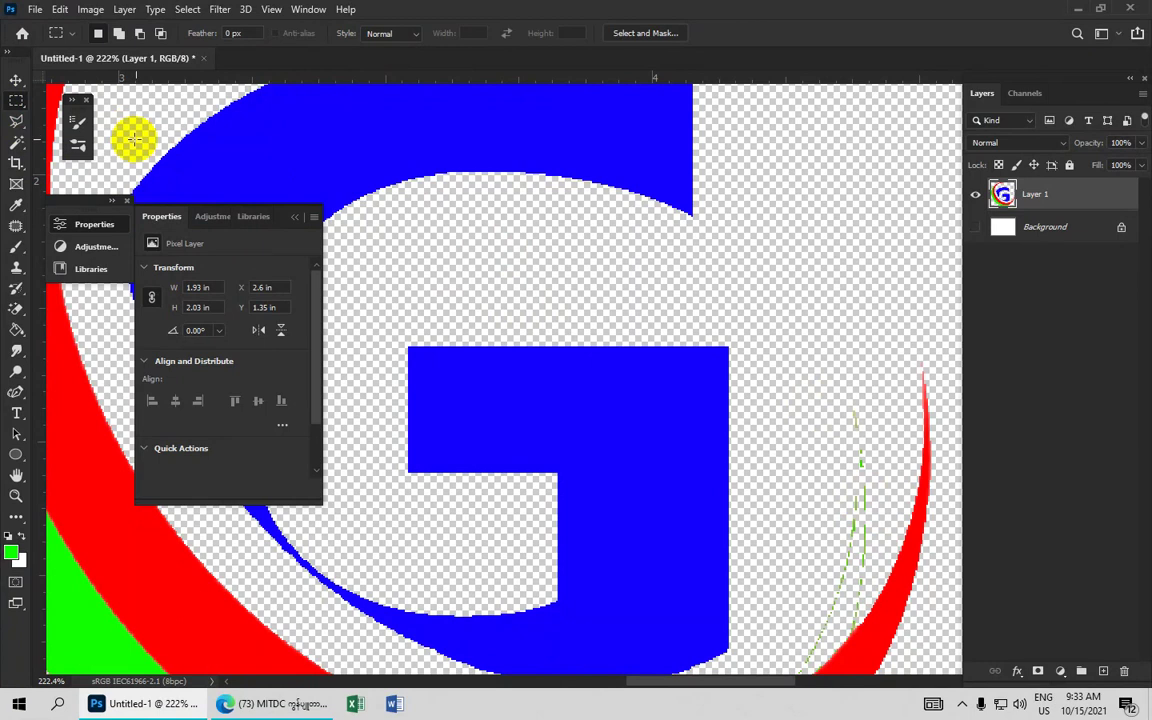
scroll(624, 237, down, 1)
scroll(590, 210, down, 2)
scroll(597, 296, down, 2)
scroll(661, 360, up, 2)
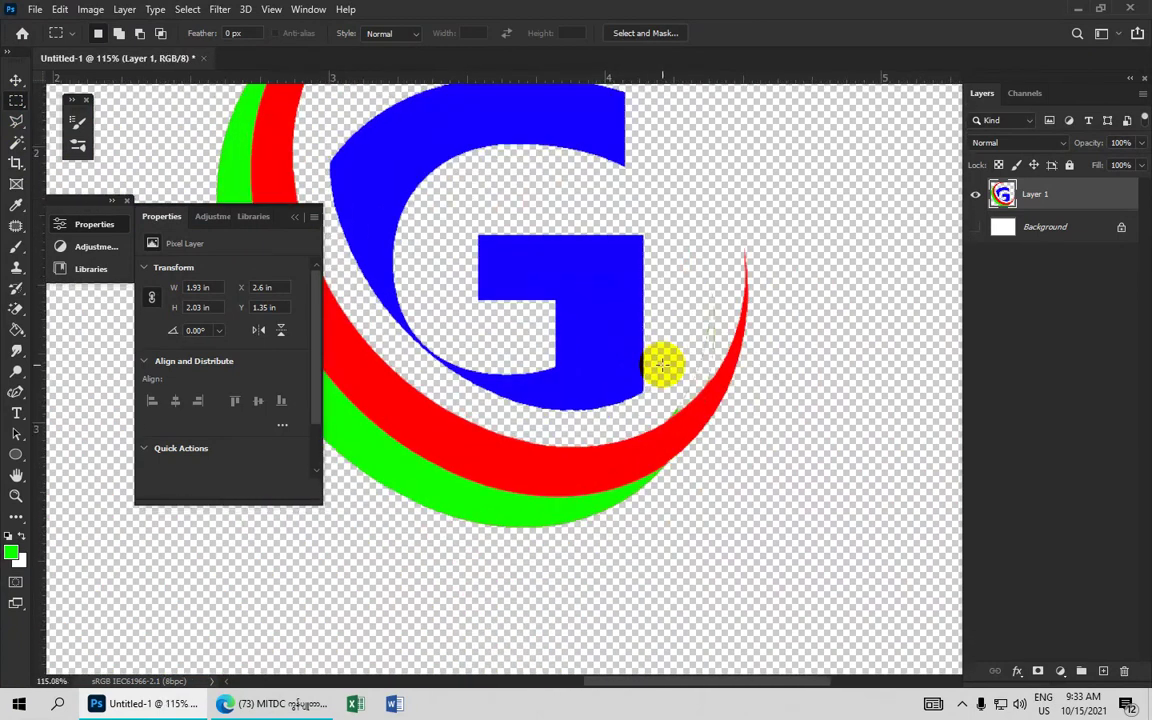
scroll(611, 365, up, 3)
drag(611, 365, 540, 270)
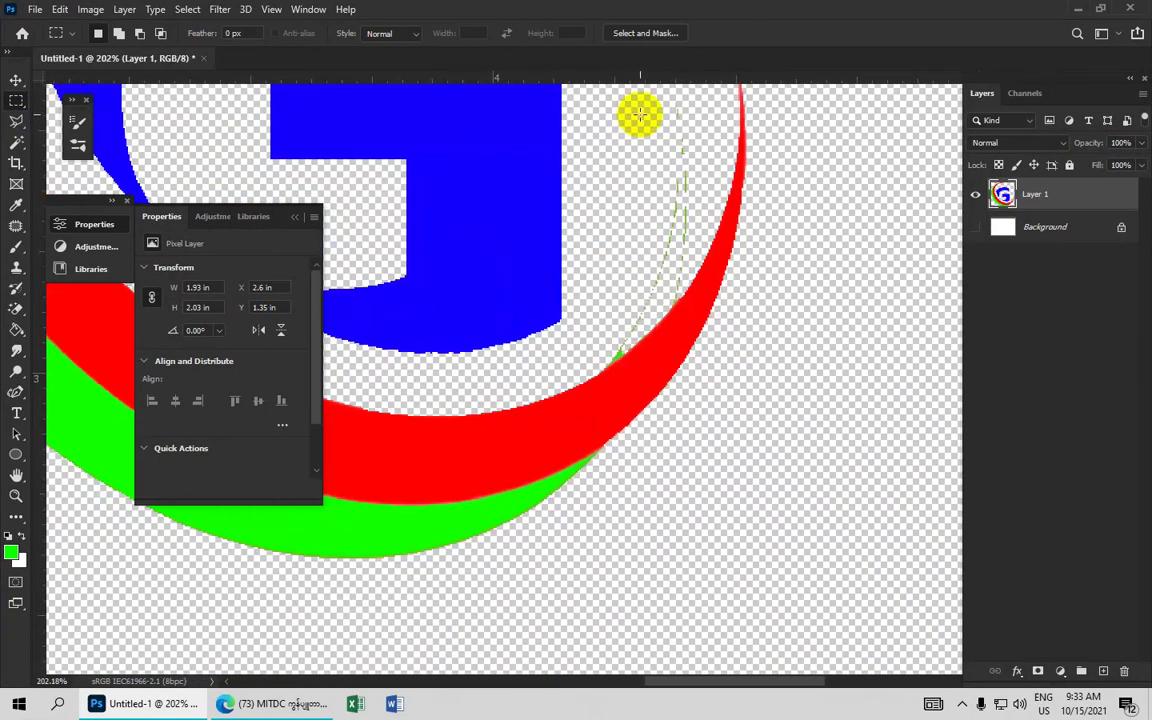
Step: Draw several trial rectangles around the leftover green pixels at the crescent's inner edge
mouse_move(649, 97)
mouse_down()
mouse_move(670, 110)
mouse_move(694, 206)
mouse_move(686, 282)
mouse_up()
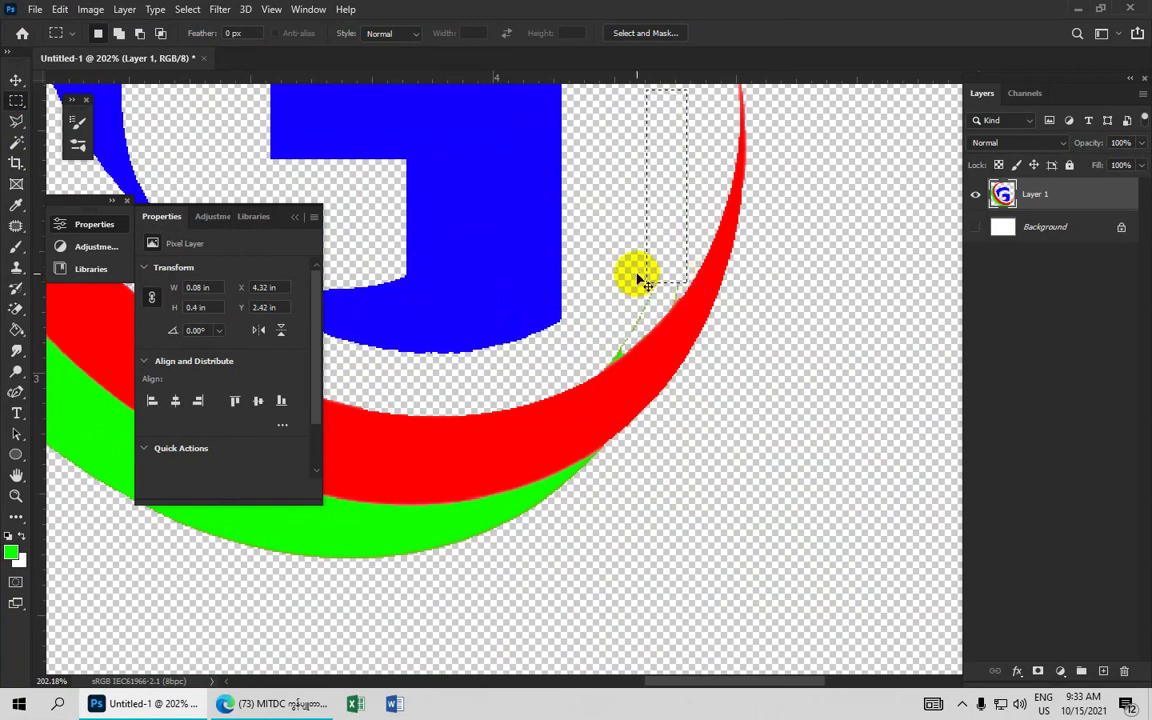
mouse_move(637, 270)
mouse_down()
mouse_move(684, 311)
mouse_move(650, 336)
mouse_up()
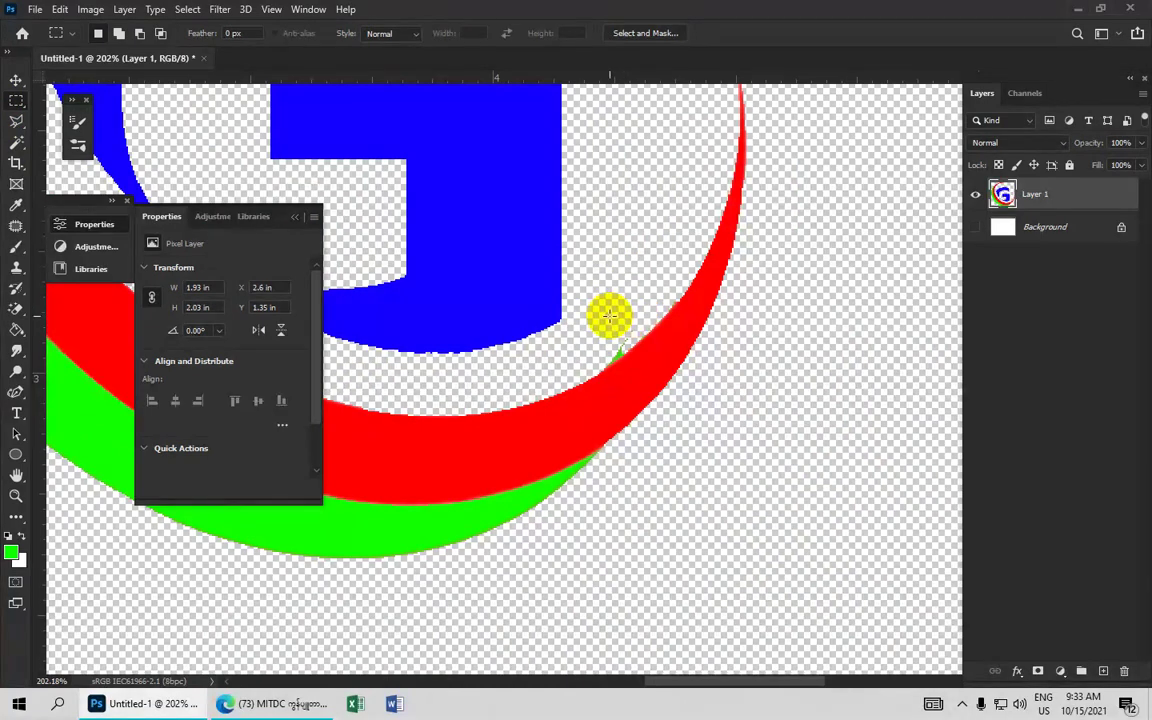
mouse_move(607, 319)
mouse_down()
mouse_move(621, 352)
mouse_move(645, 345)
mouse_up()
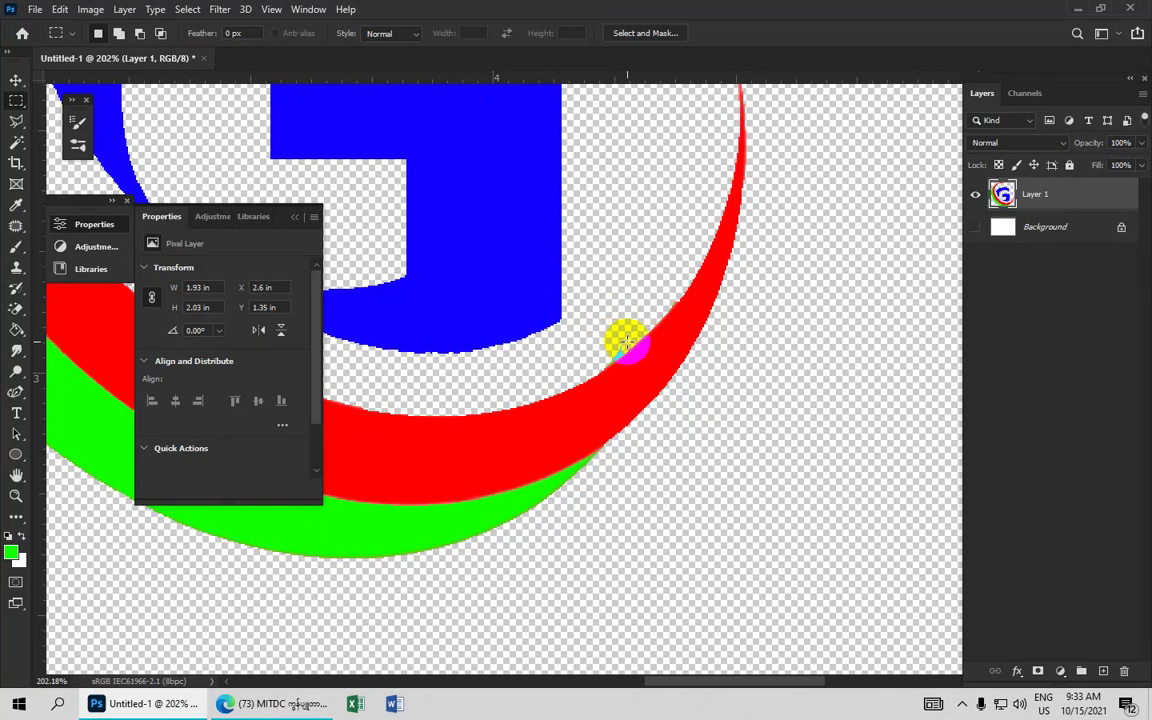
scroll(625, 334, up, 2)
scroll(625, 334, up, 1)
mouse_move(590, 311)
mouse_down()
mouse_move(642, 333)
mouse_move(594, 353)
mouse_up()
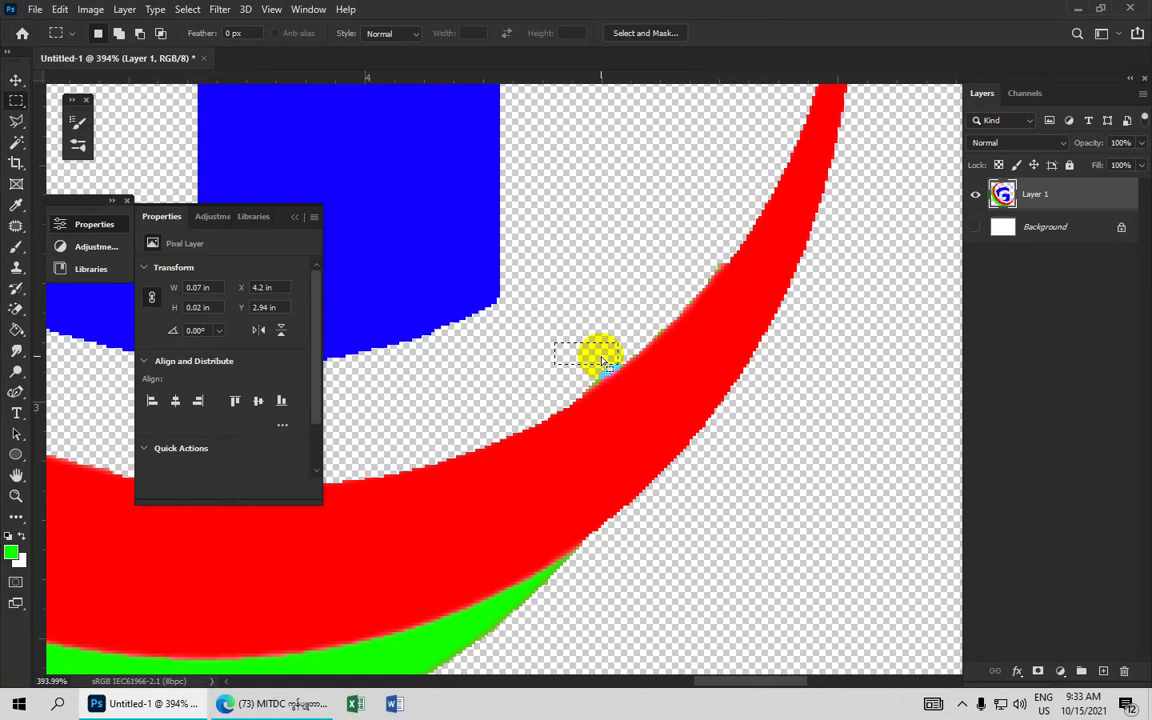
scroll(601, 359, up, 3)
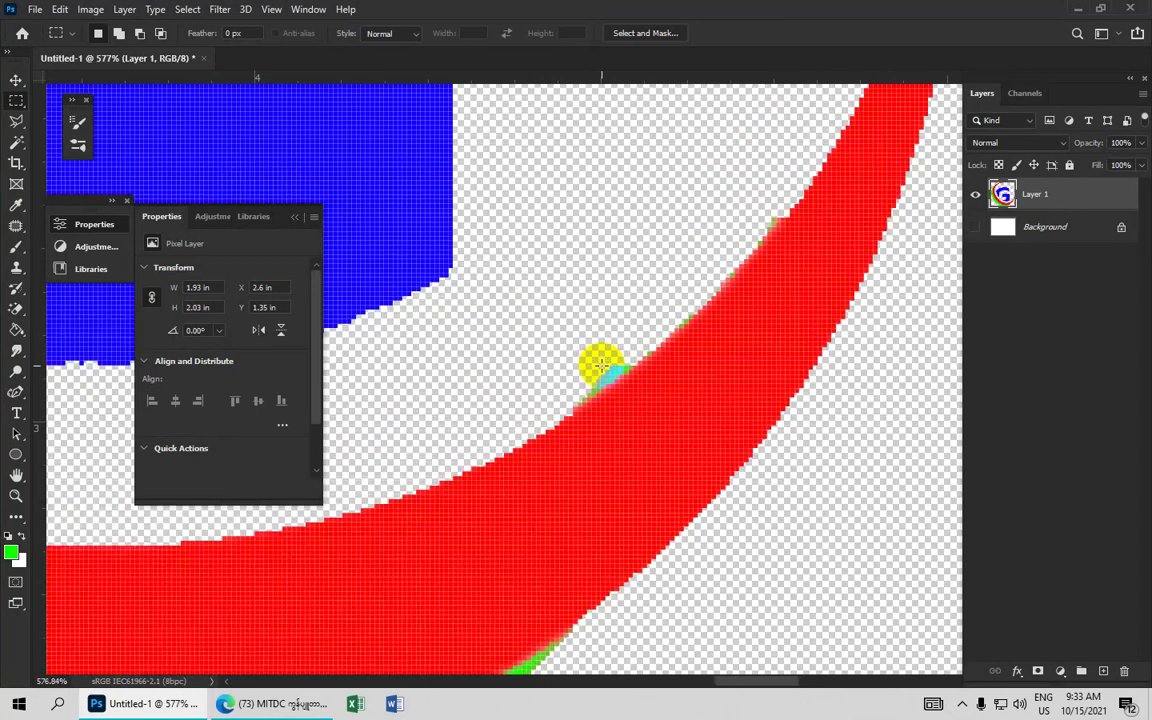
mouse_move(578, 339)
mouse_down()
mouse_move(607, 390)
mouse_move(630, 360)
mouse_move(634, 372)
mouse_up()
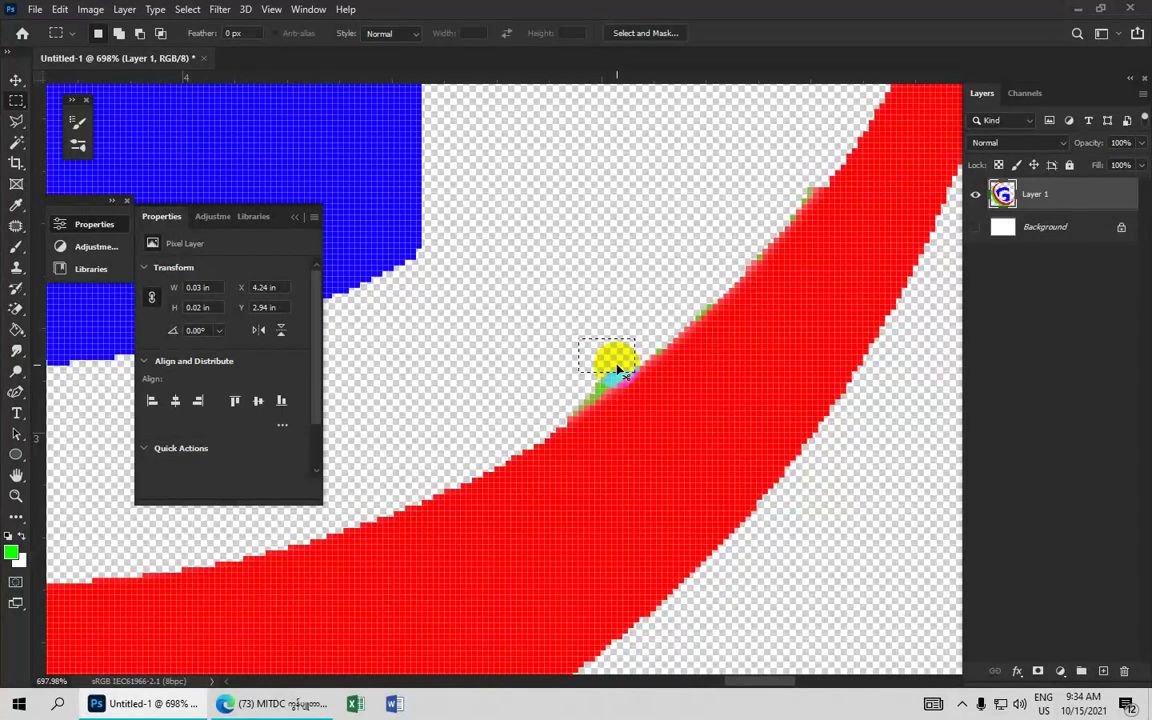
drag(562, 370, 620, 382)
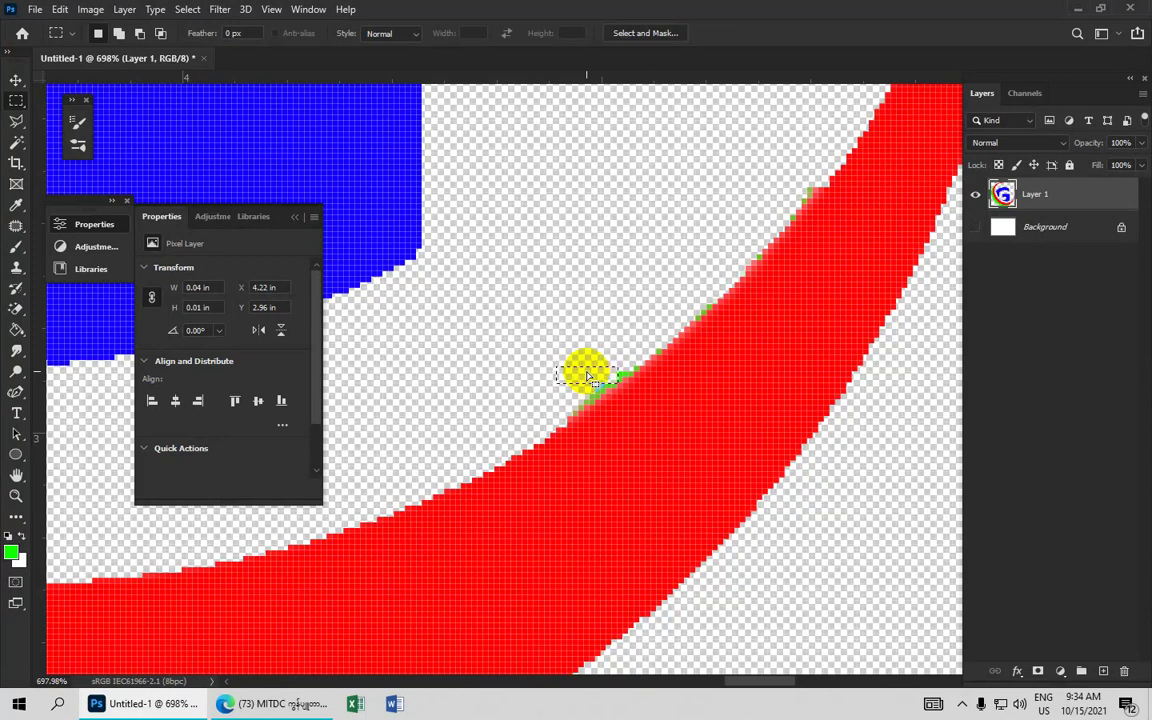
Step: Clear the selection and draw a tight rectangle around the stray green pixels
click(640, 357)
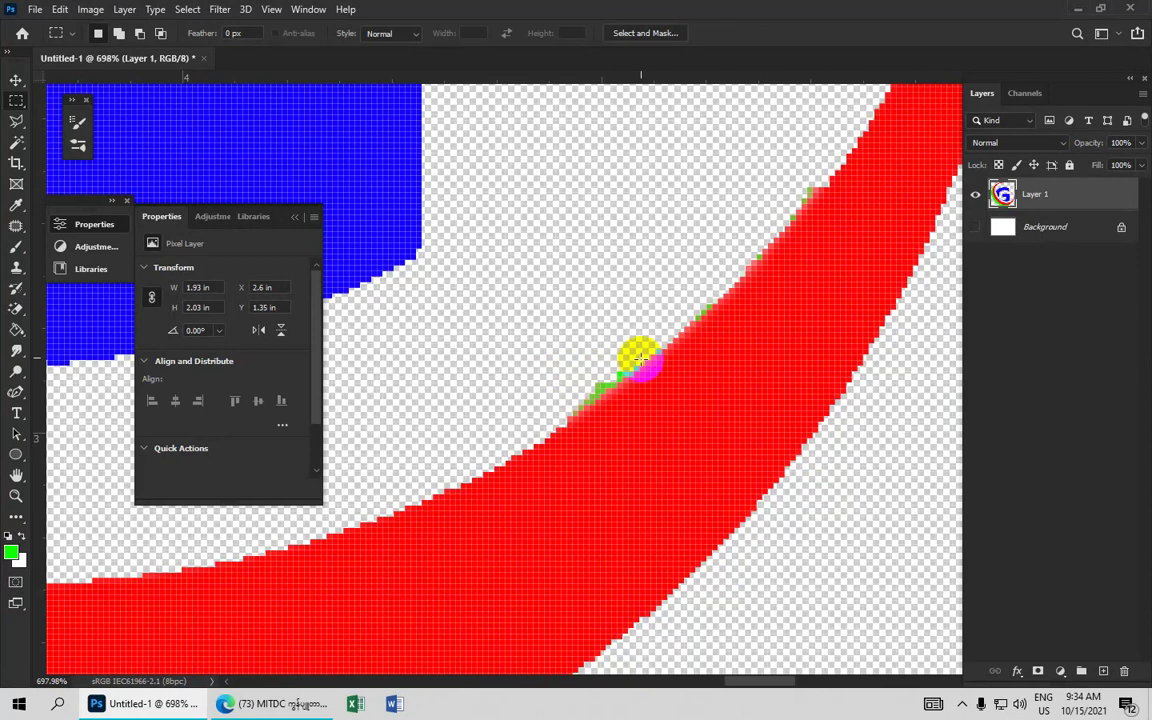
drag(603, 378, 567, 394)
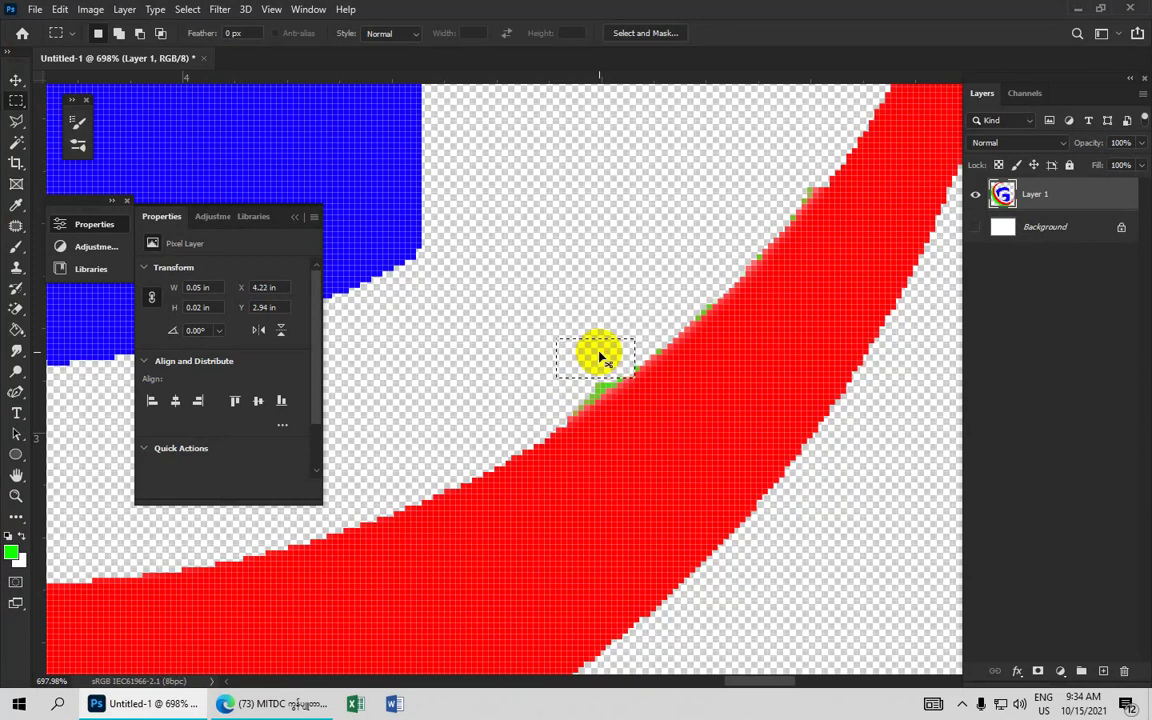
scroll(600, 357, down, 3)
scroll(607, 355, down, 3)
scroll(617, 360, down, 3)
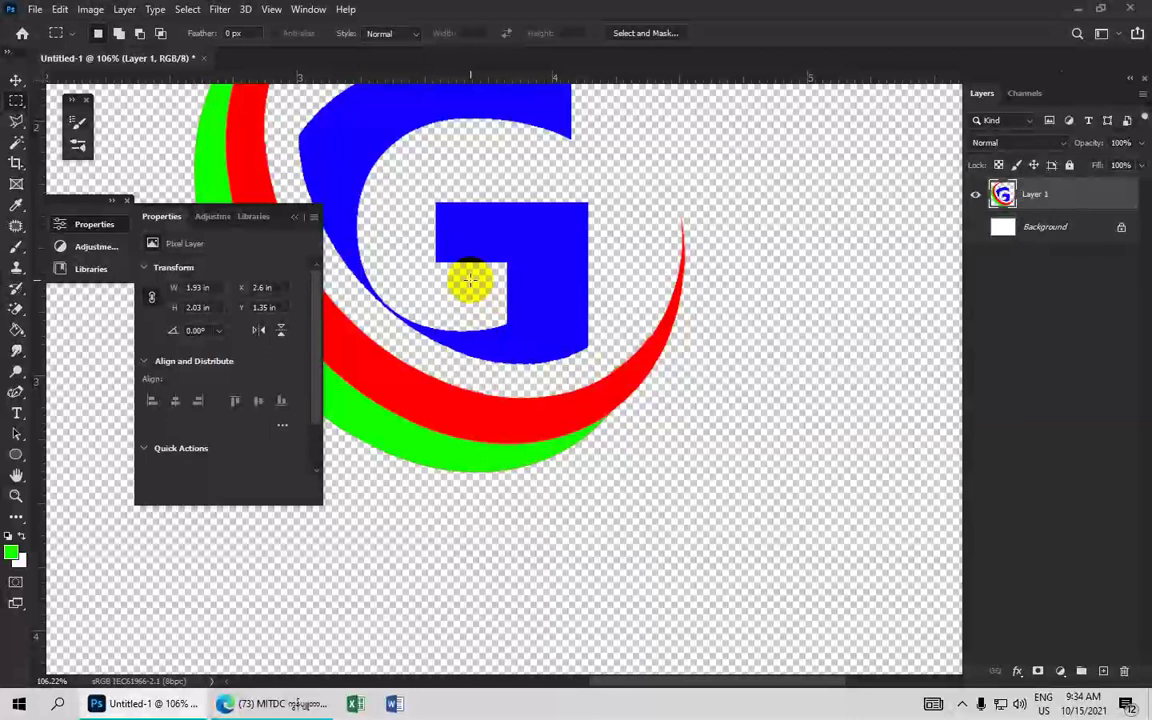
Step: Zoom in on the red crescent's inner edge and marquee the first stray green speck
scroll(469, 281, down, 2)
scroll(463, 278, up, 1)
scroll(458, 200, up, 2)
drag(432, 129, 549, 387)
drag(467, 300, 613, 340)
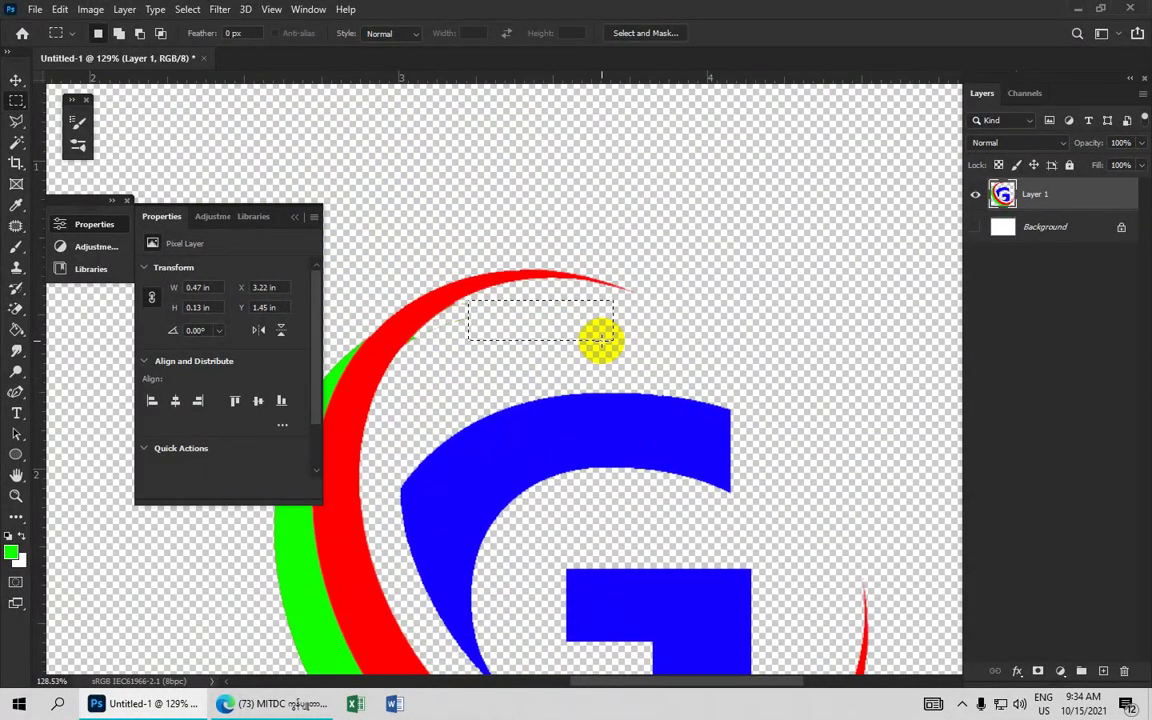
scroll(600, 341, up, 2)
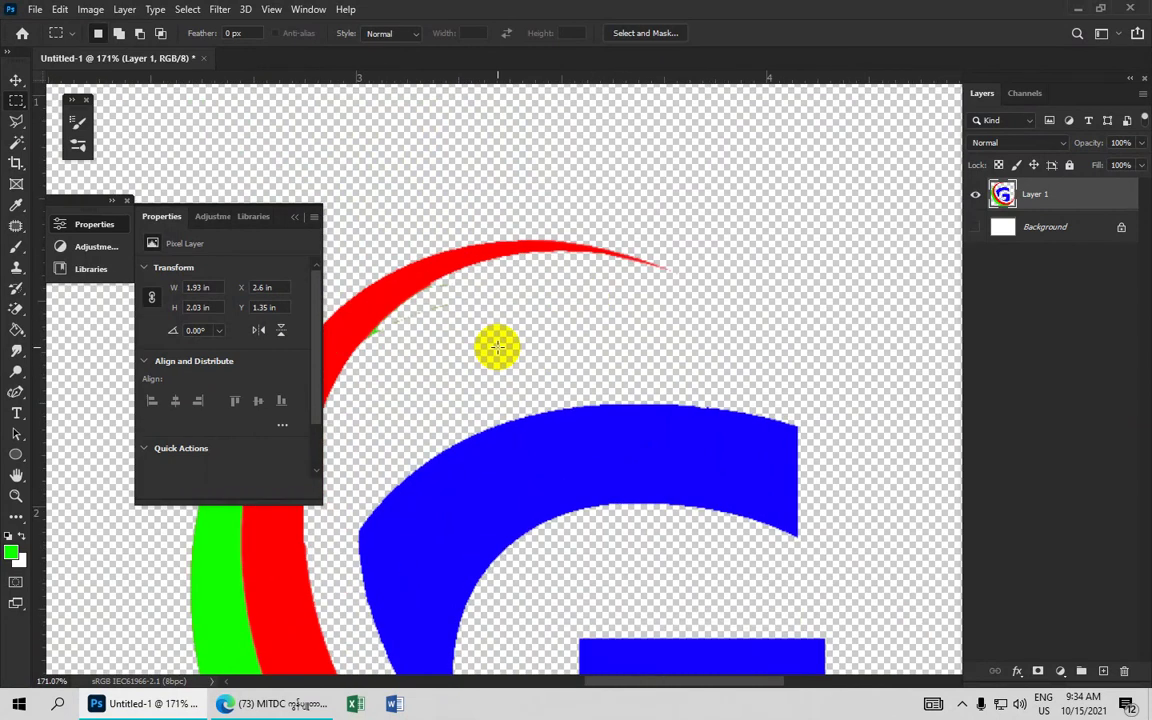
scroll(496, 342, up, 2)
scroll(460, 332, up, 1)
scroll(599, 378, up, 1)
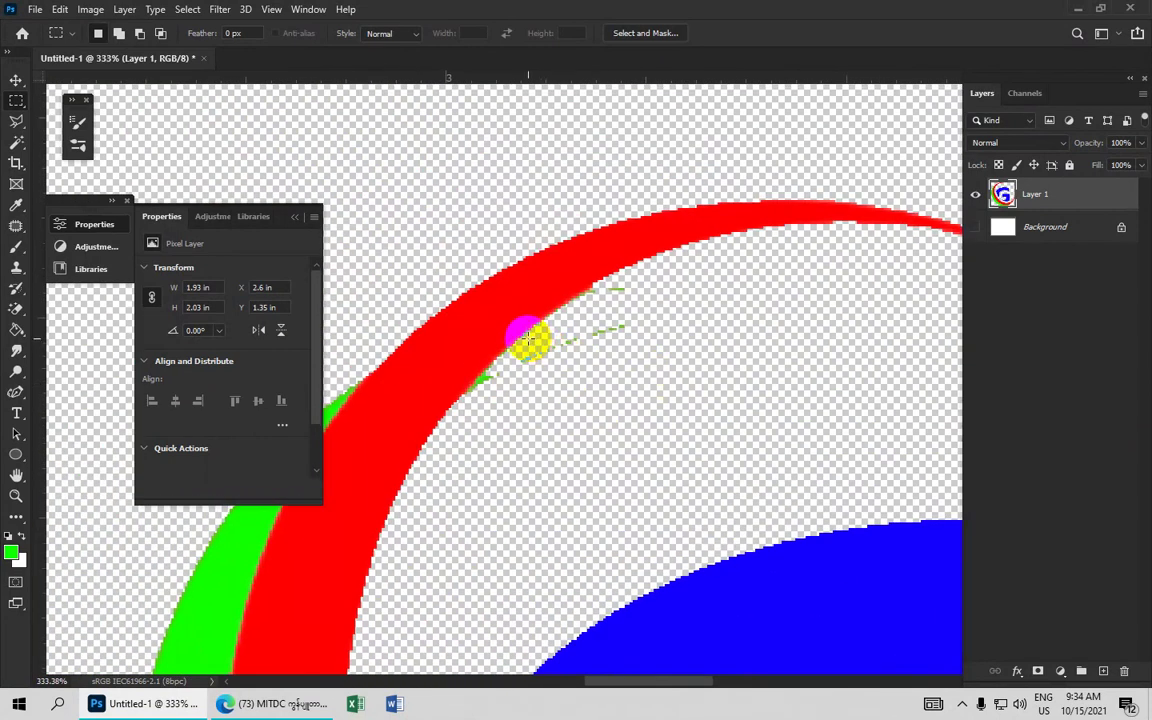
drag(528, 340, 657, 368)
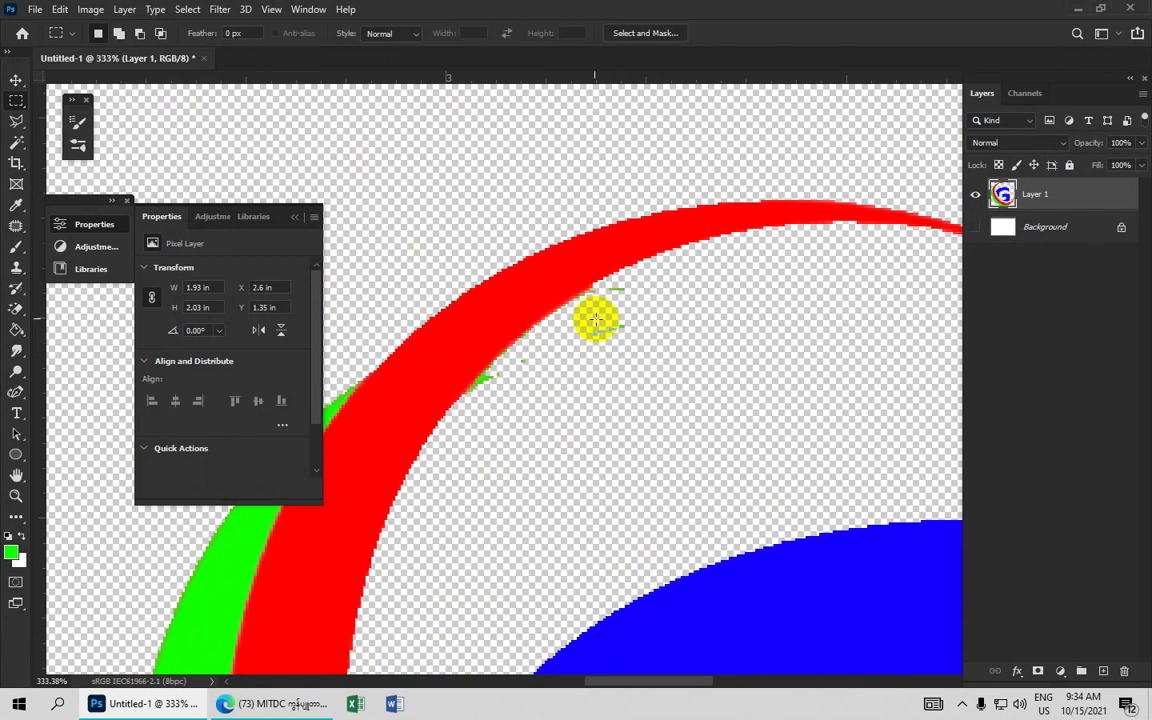
Step: Marquee and clear the remaining green specks beside the red arc, then zoom back out
drag(581, 313, 657, 360)
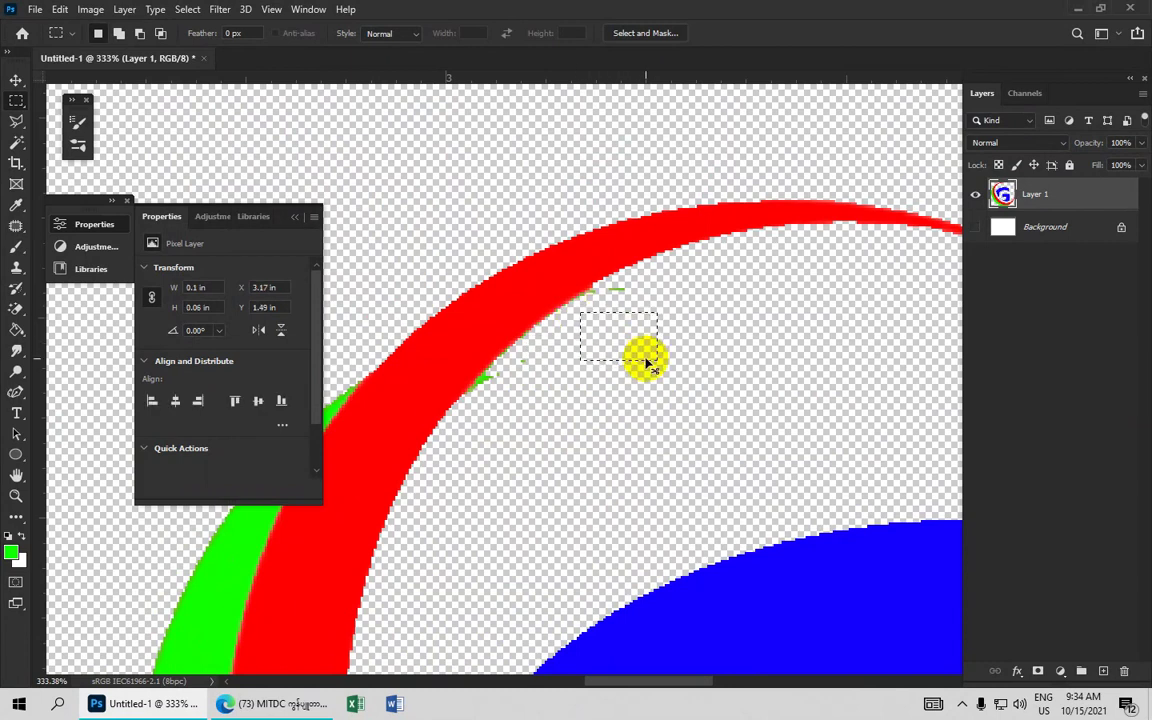
drag(607, 286, 636, 306)
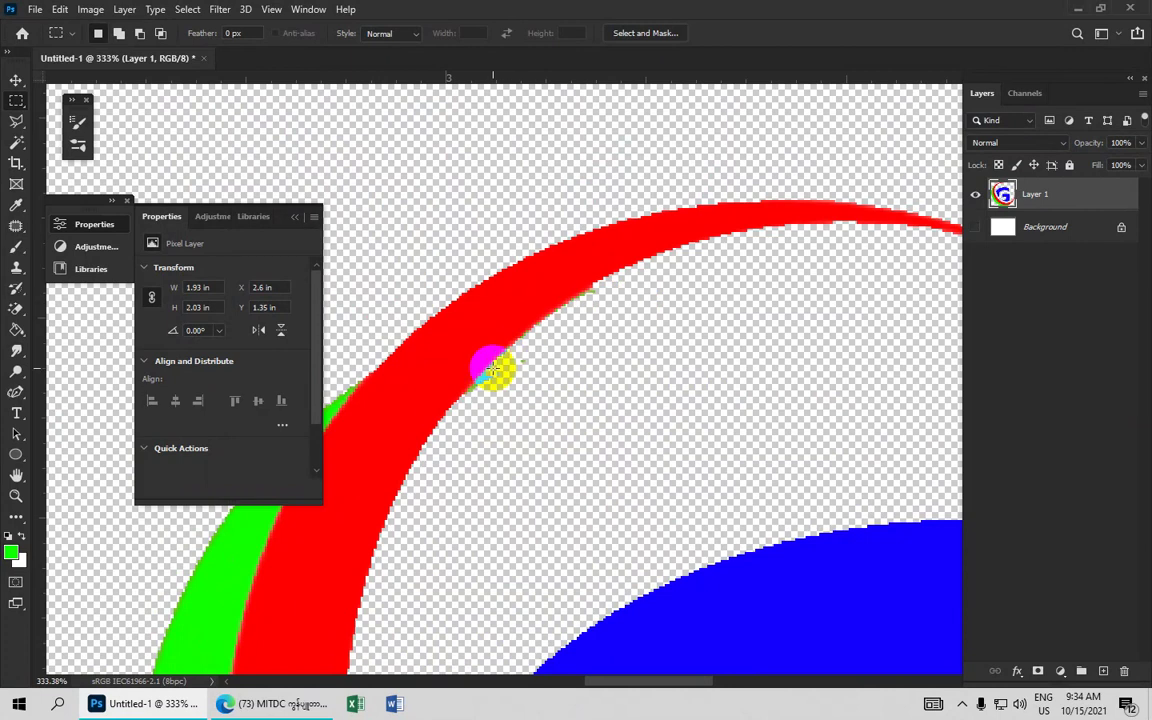
mouse_move(500, 366)
mouse_down()
mouse_move(530, 352)
mouse_move(501, 380)
mouse_move(524, 363)
mouse_up()
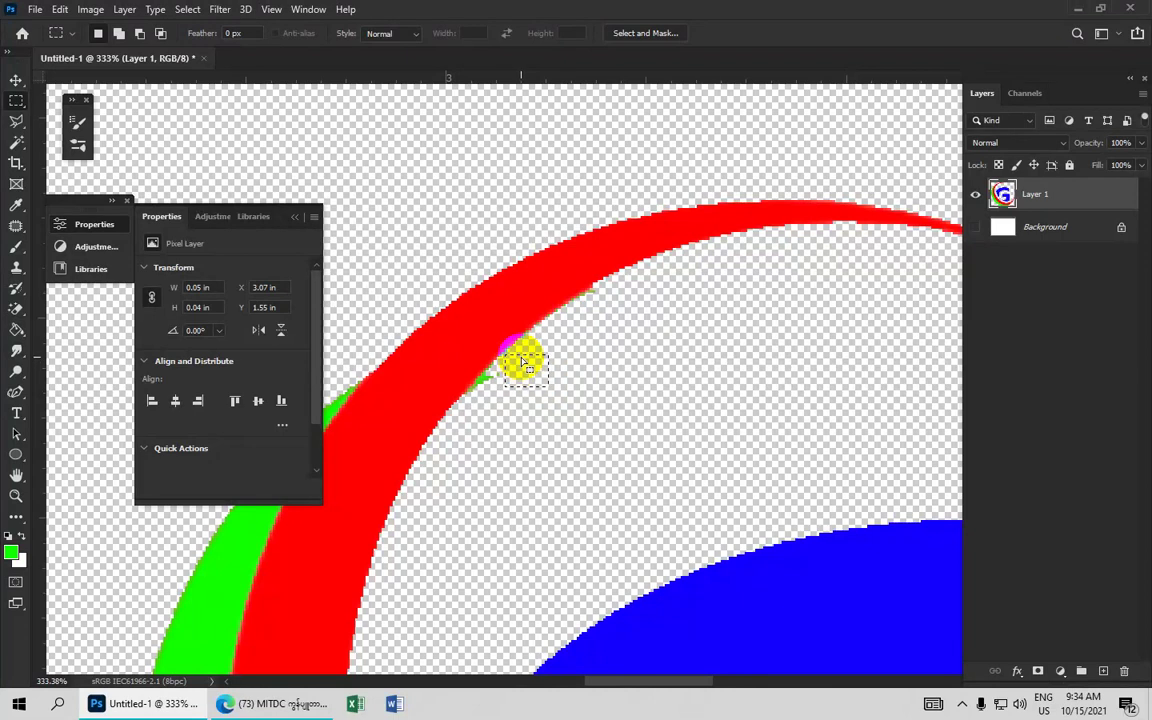
click(530, 385)
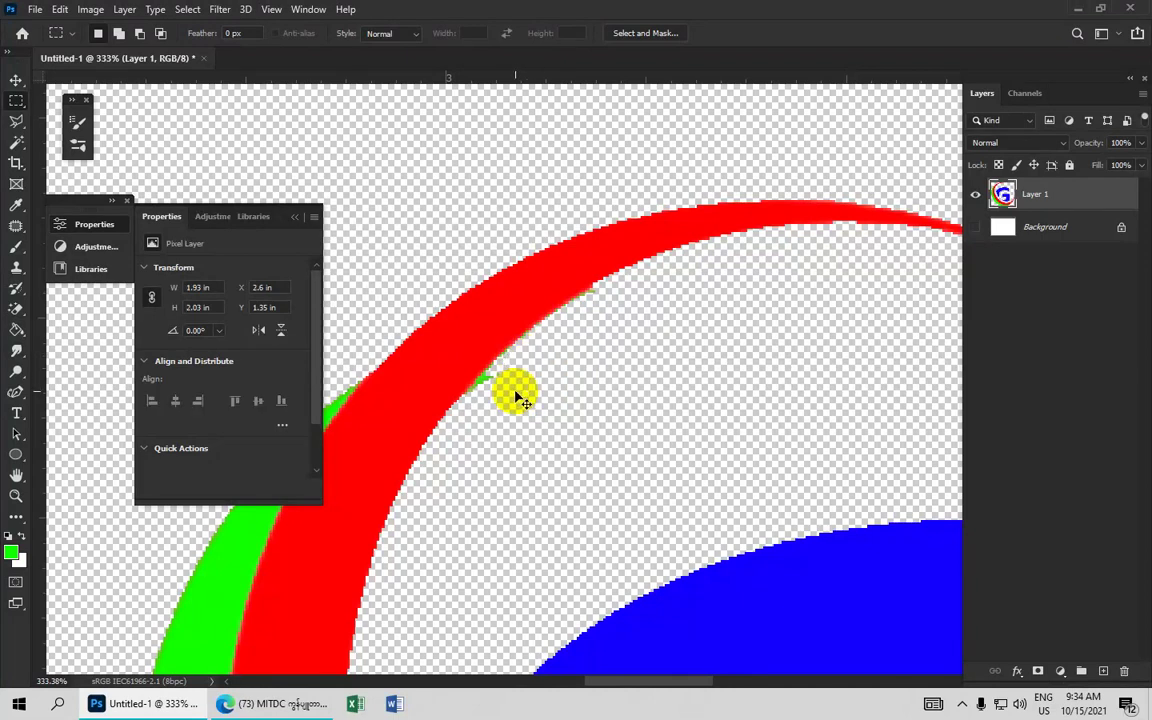
drag(503, 372, 492, 392)
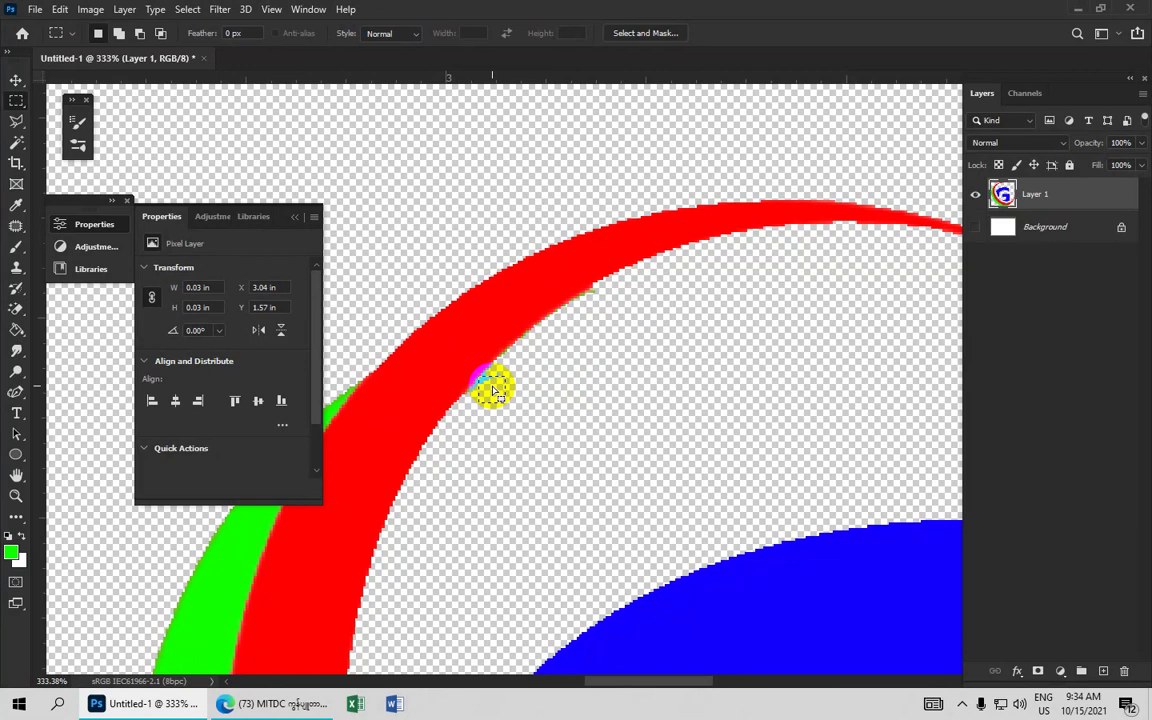
click(495, 385)
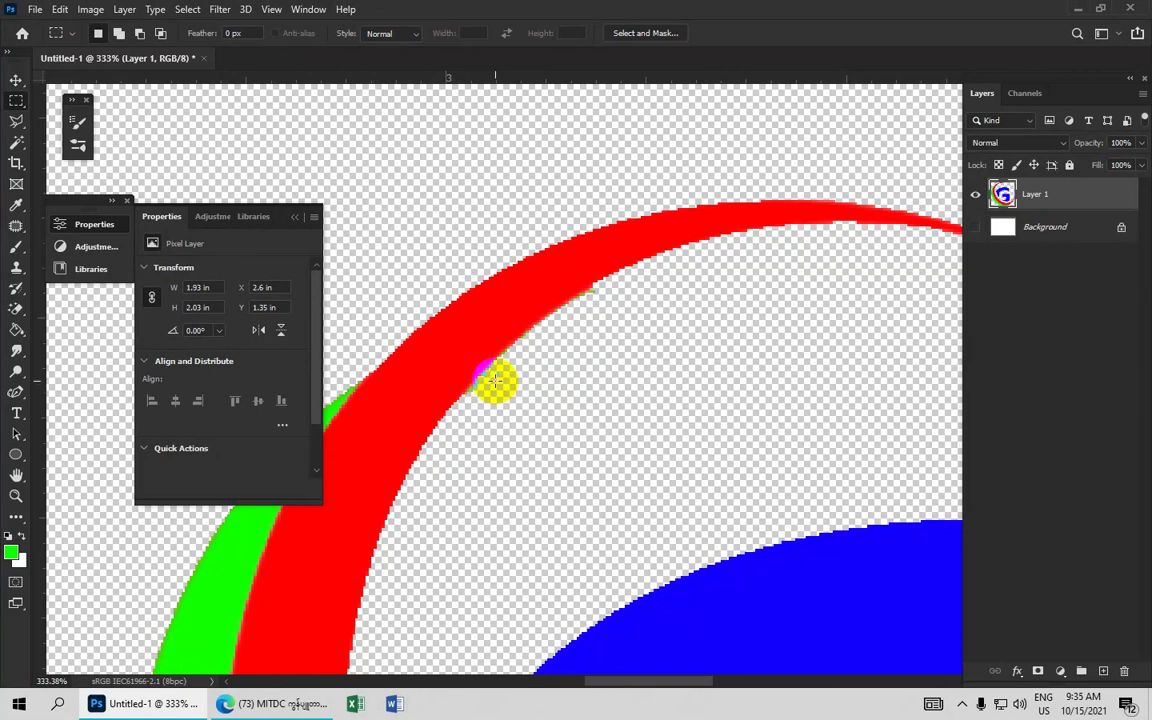
drag(499, 369, 513, 395)
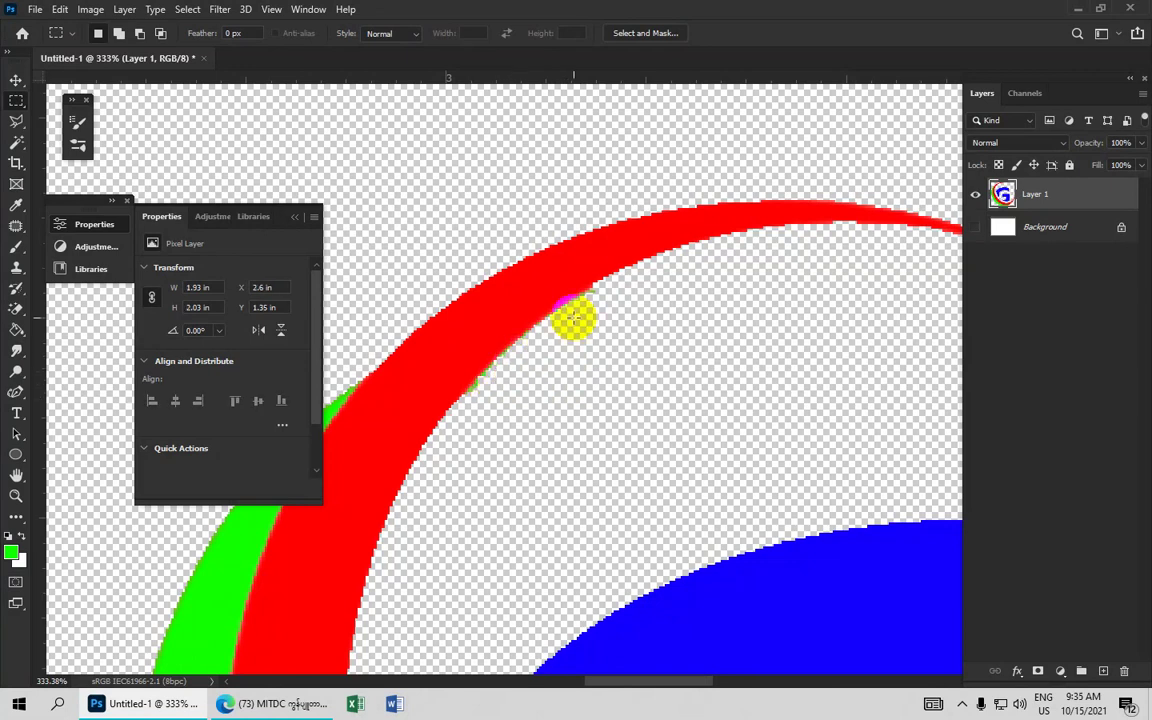
click(590, 282)
scroll(630, 305, down, 3)
Step: Select the blue G with the Magic Wand and make the white Background layer visible
scroll(627, 373, down, 2)
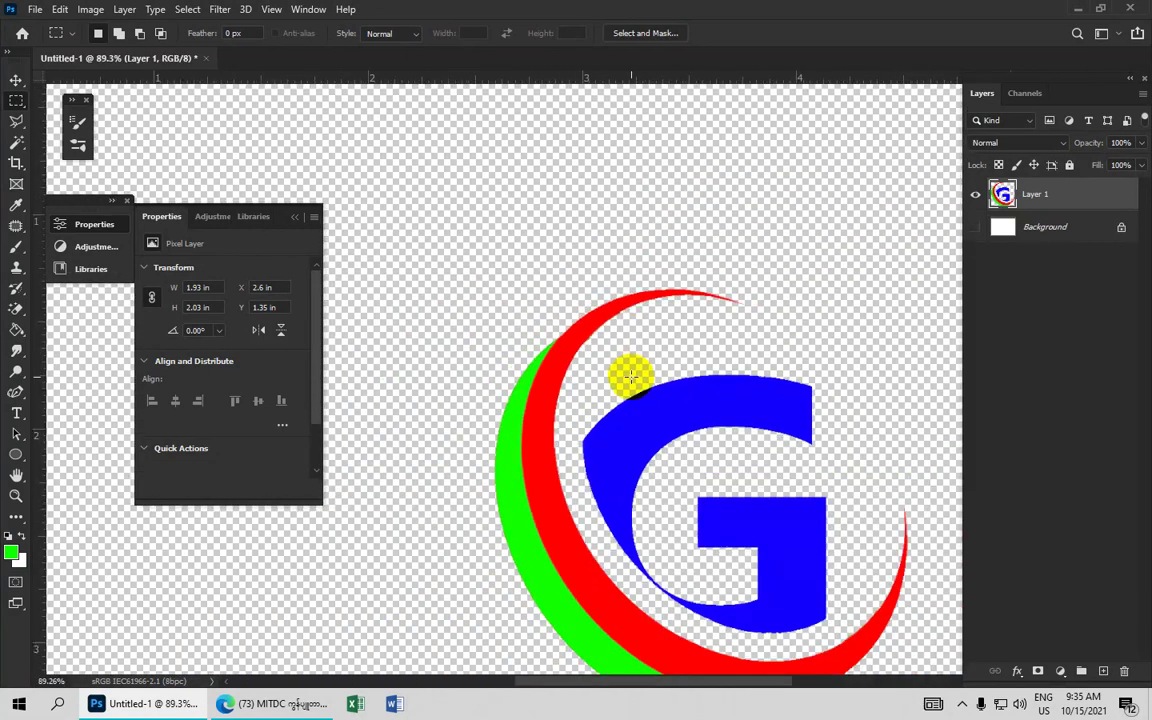
scroll(627, 391, down, 1)
scroll(640, 470, down, 1)
scroll(652, 545, down, 1)
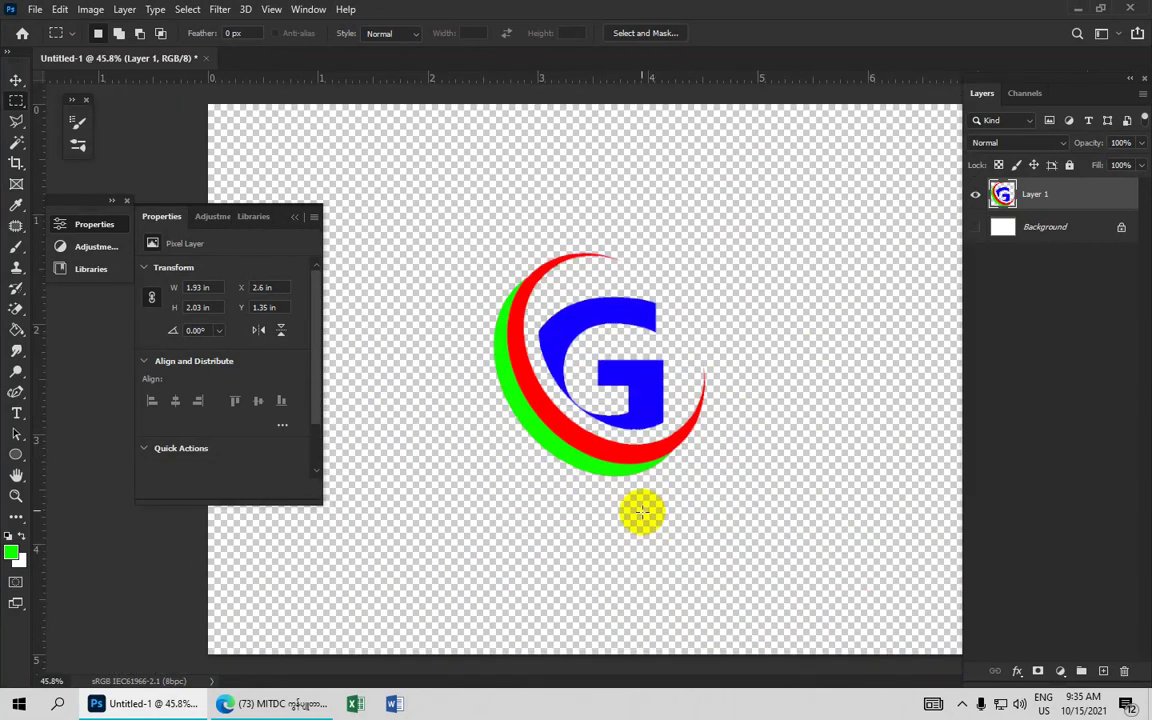
scroll(635, 500, up, 1)
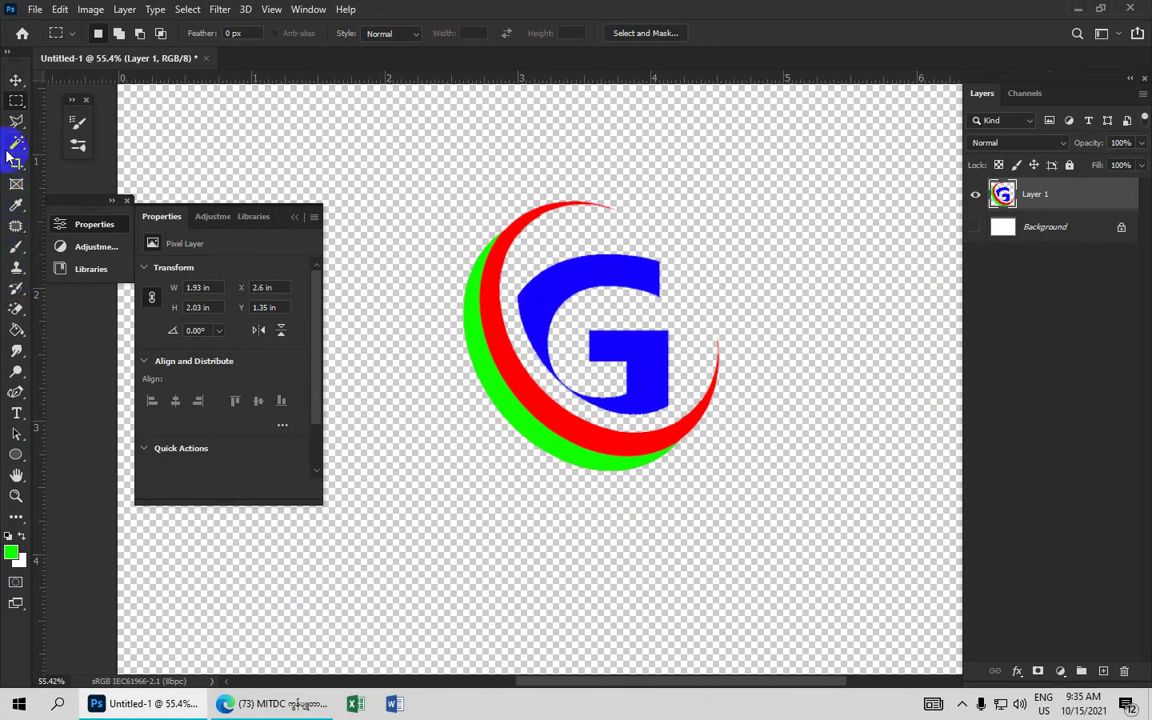
drag(16, 143, 71, 178)
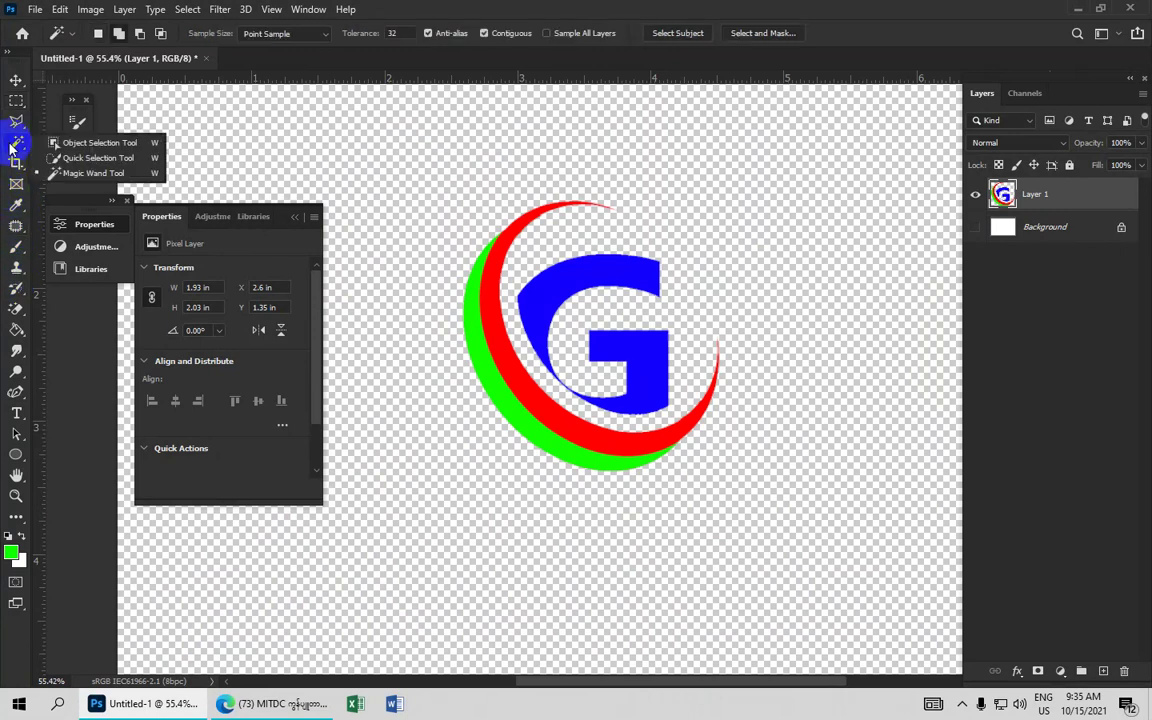
click(84, 178)
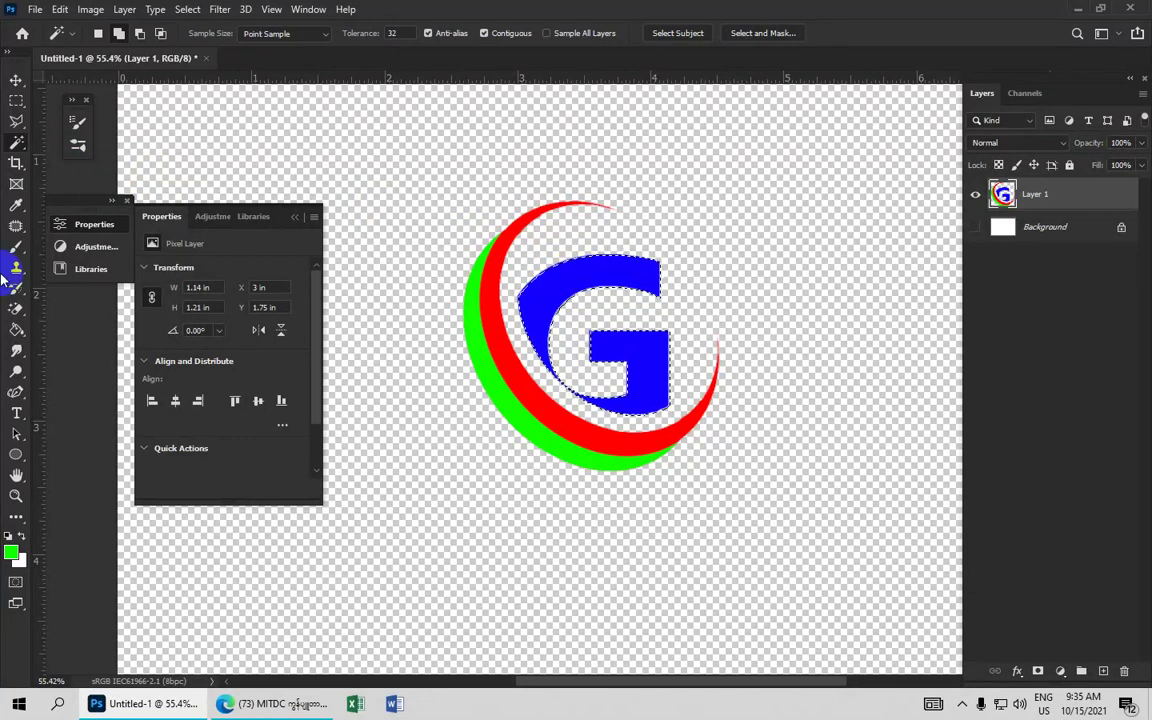
click(975, 227)
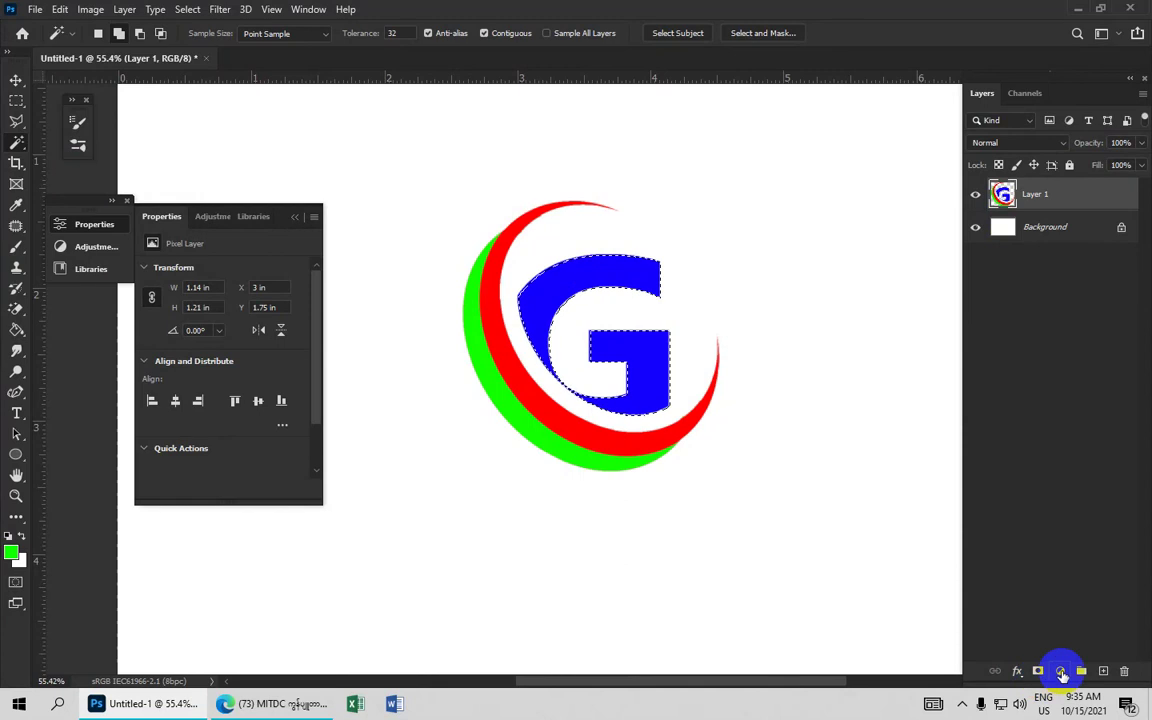
Step: Add a Gradient fill layer to the G and set the left colour stop to red
click(1062, 673)
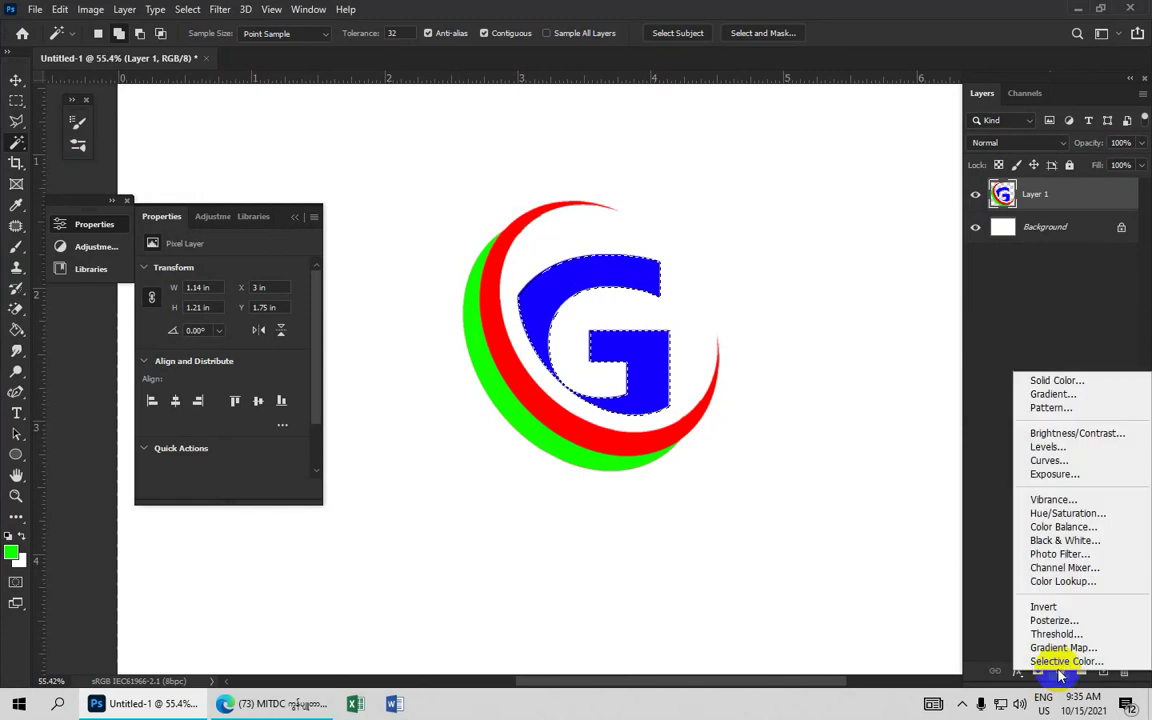
click(1041, 394)
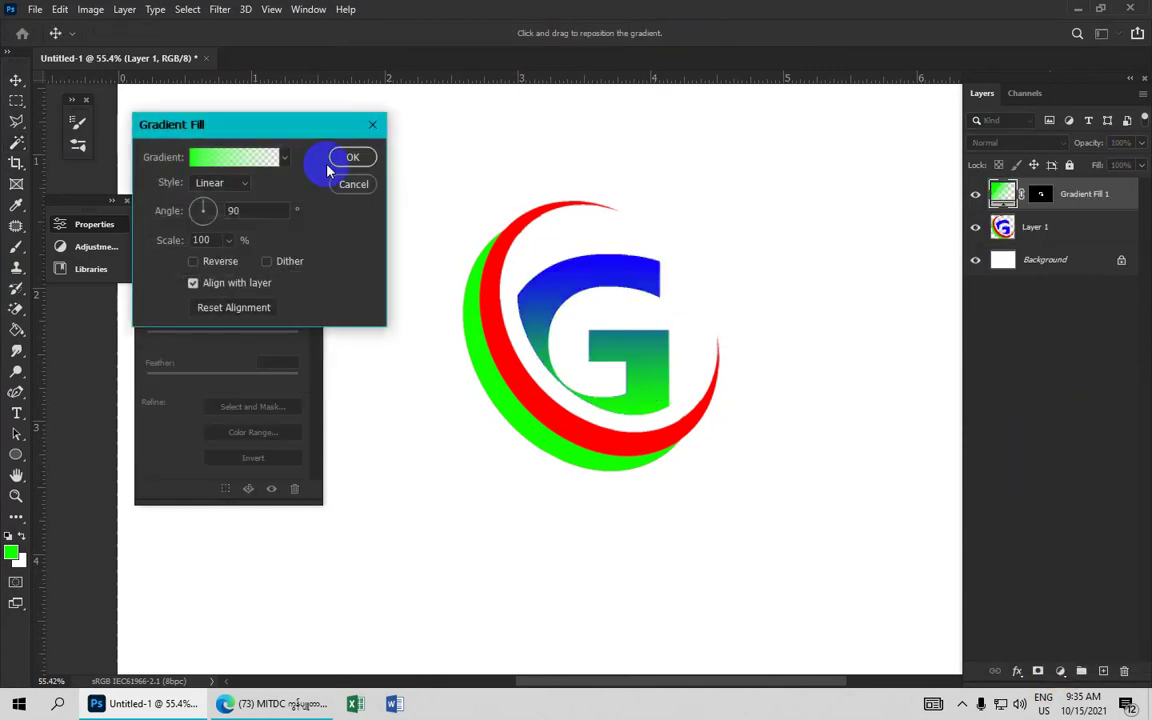
click(225, 158)
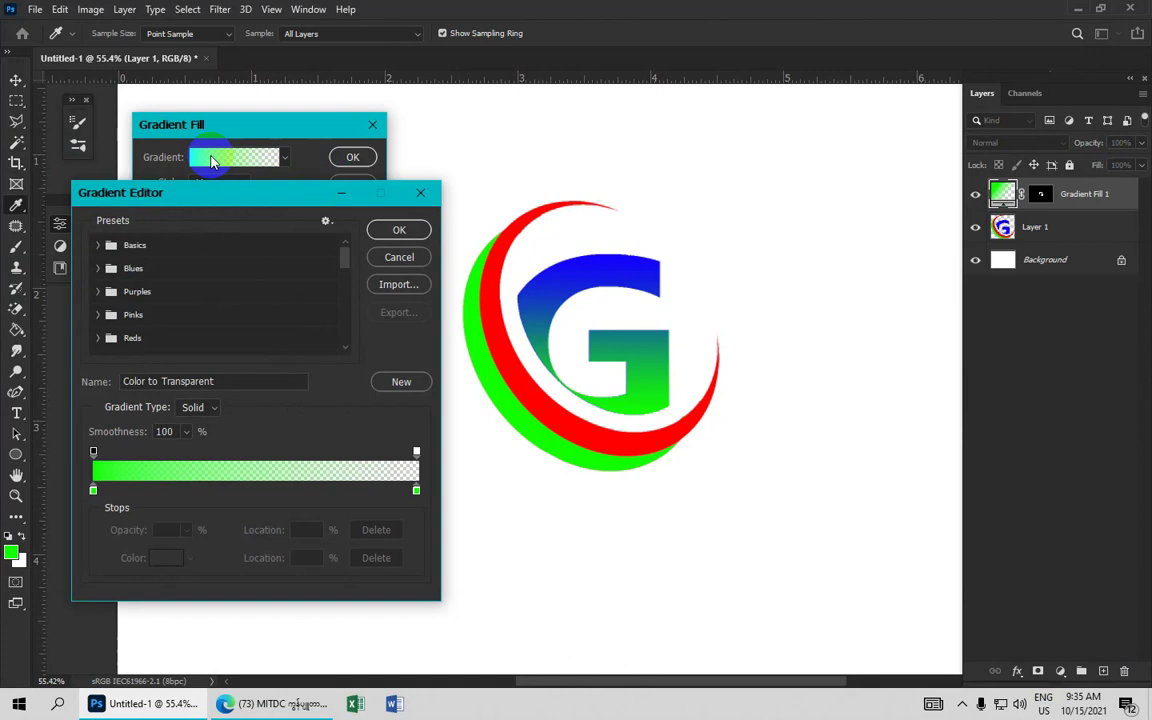
click(93, 490)
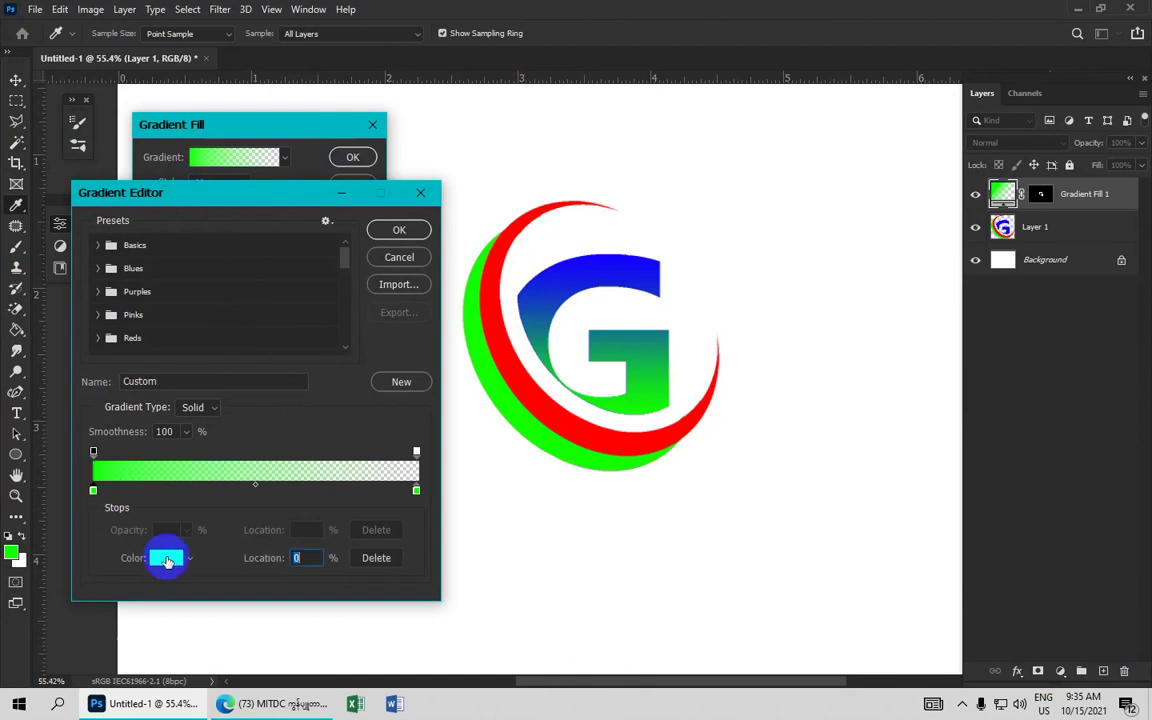
click(166, 557)
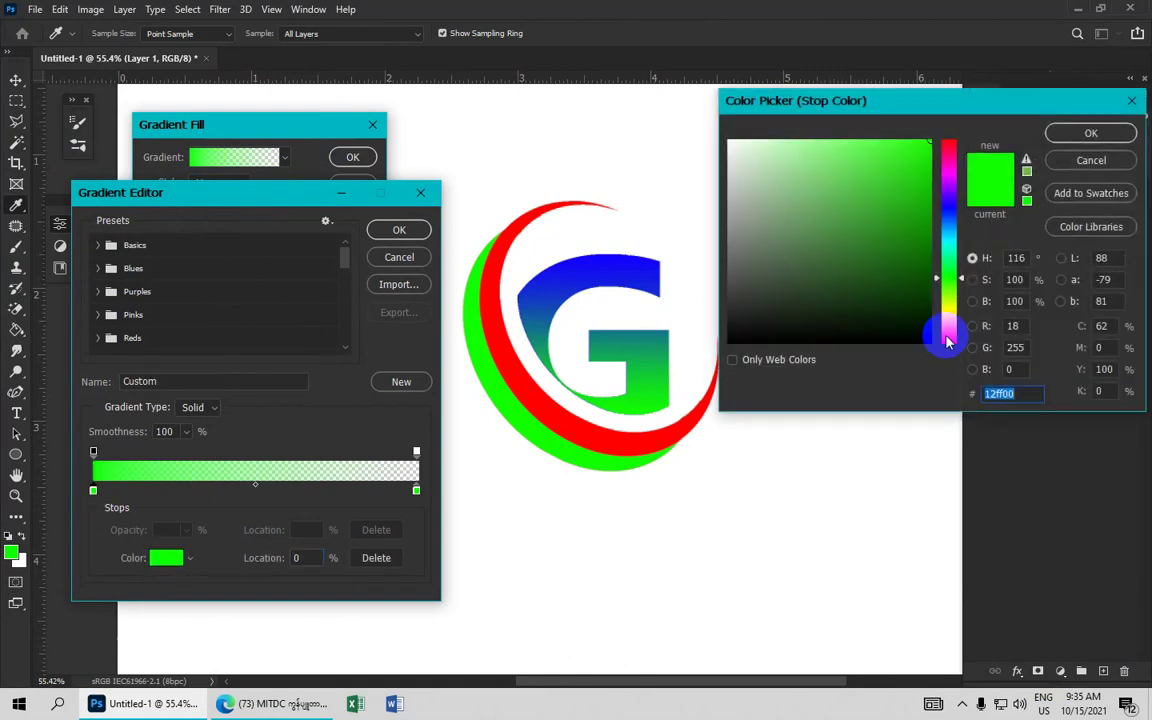
click(948, 342)
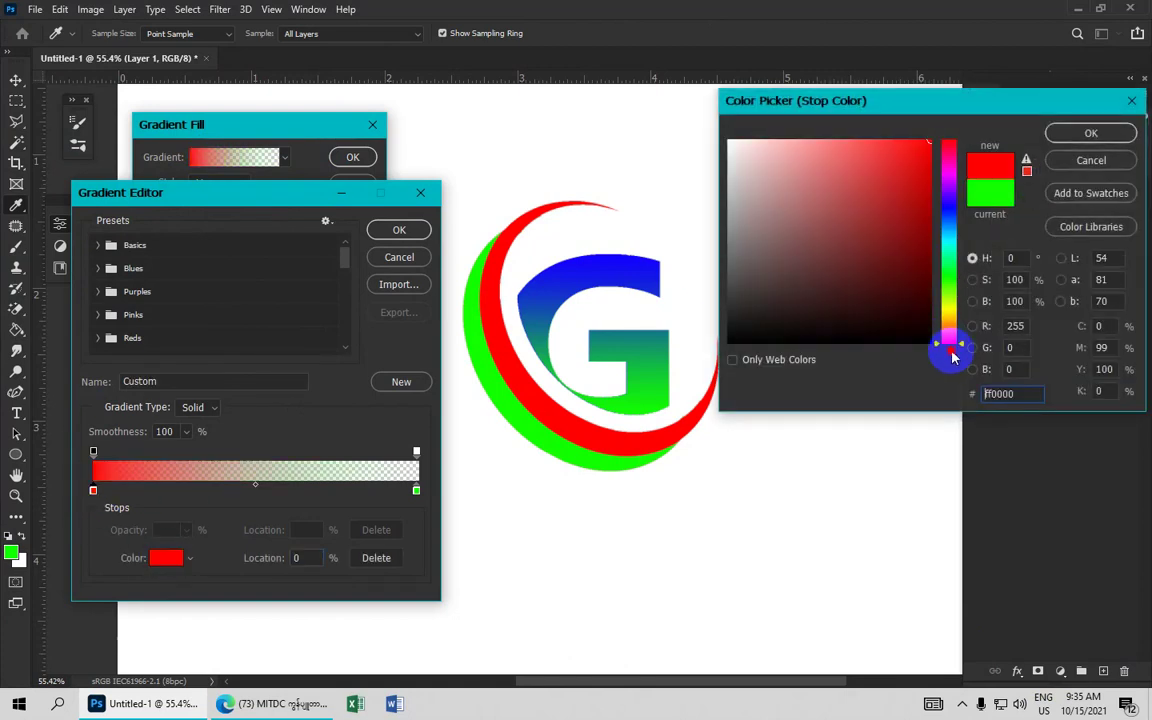
click(1063, 138)
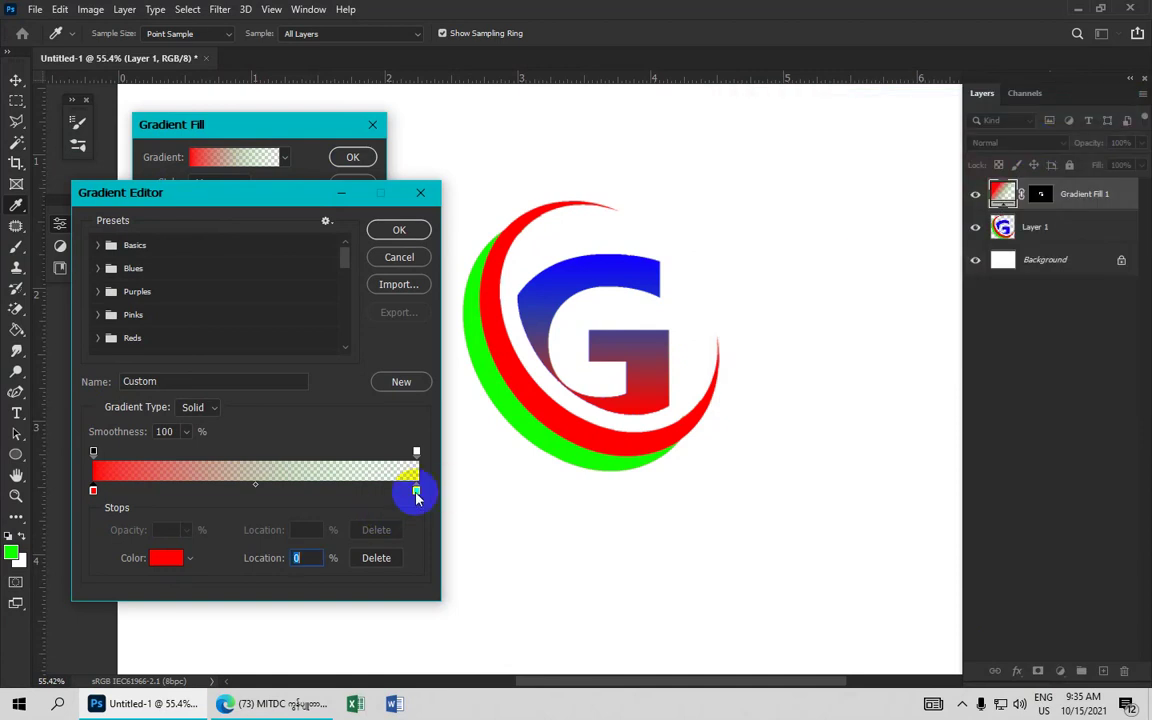
Step: Set the right colour stop to near-black green and adjust the end opacity stop
click(170, 560)
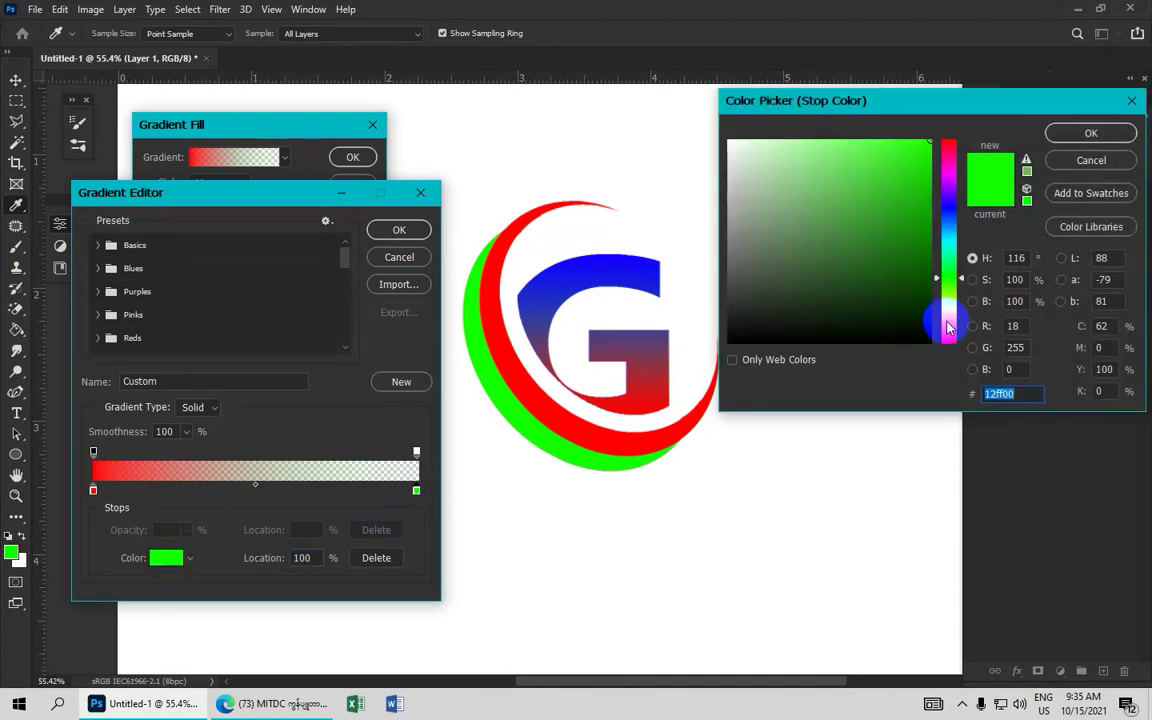
click(921, 252)
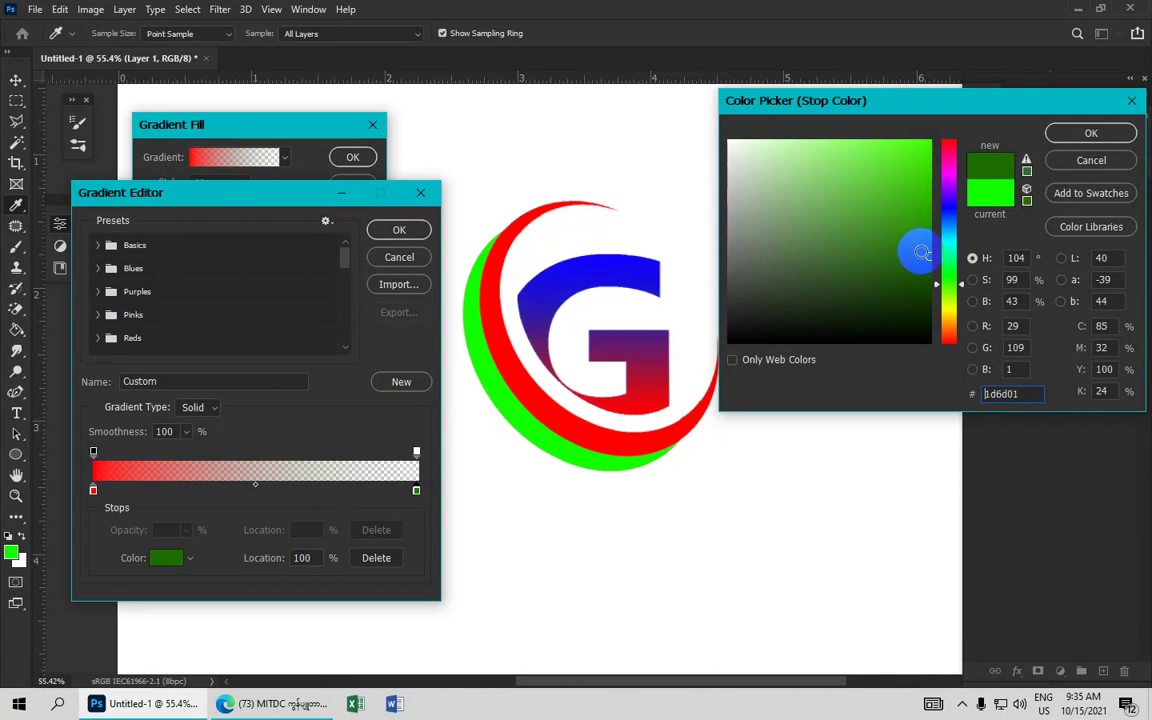
mouse_move(921, 252)
mouse_down()
mouse_move(905, 277)
mouse_move(930, 316)
mouse_up()
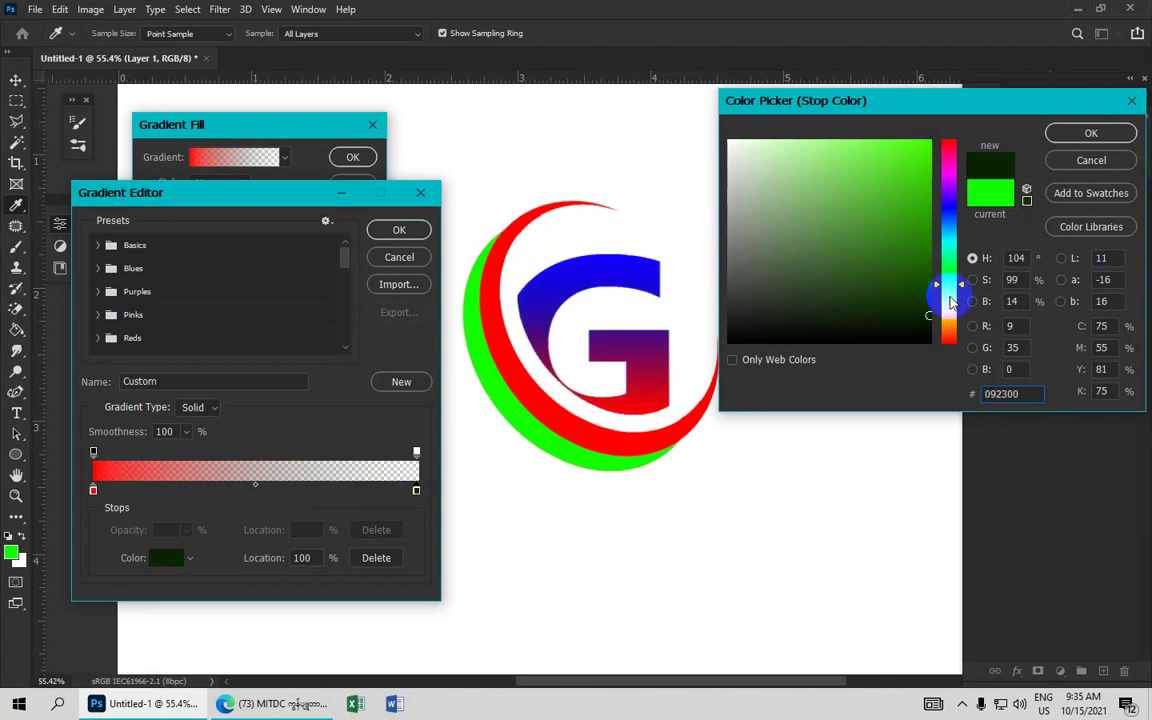
click(1062, 133)
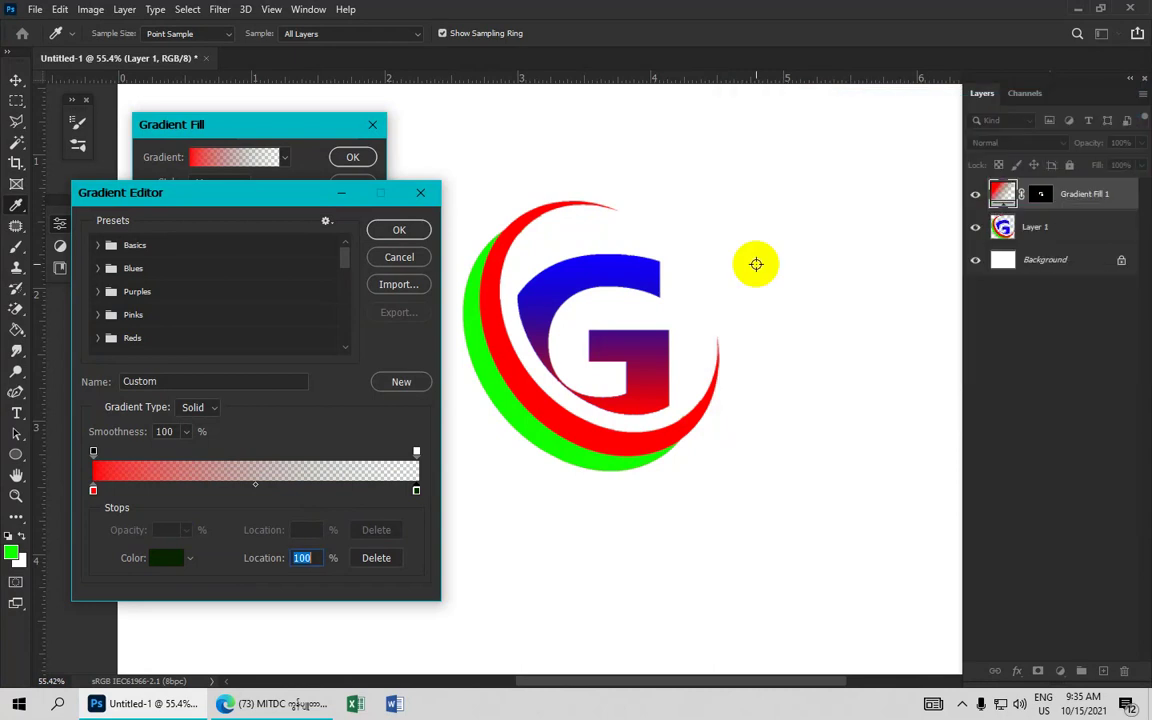
click(416, 455)
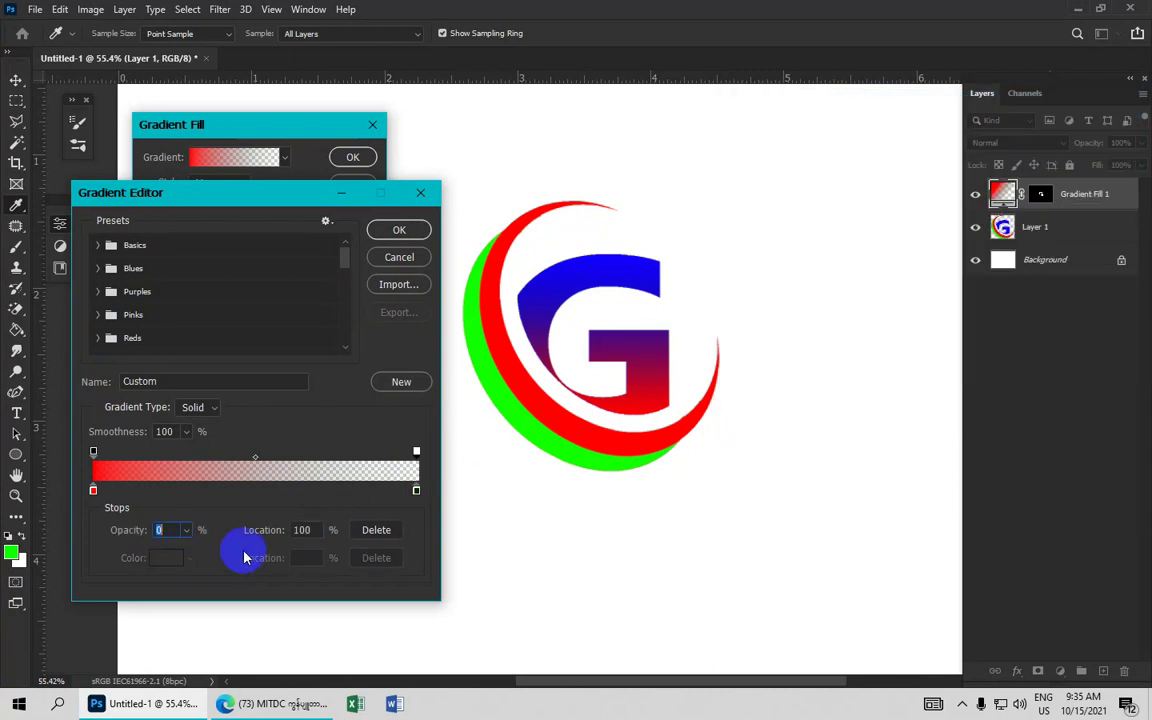
text(0)
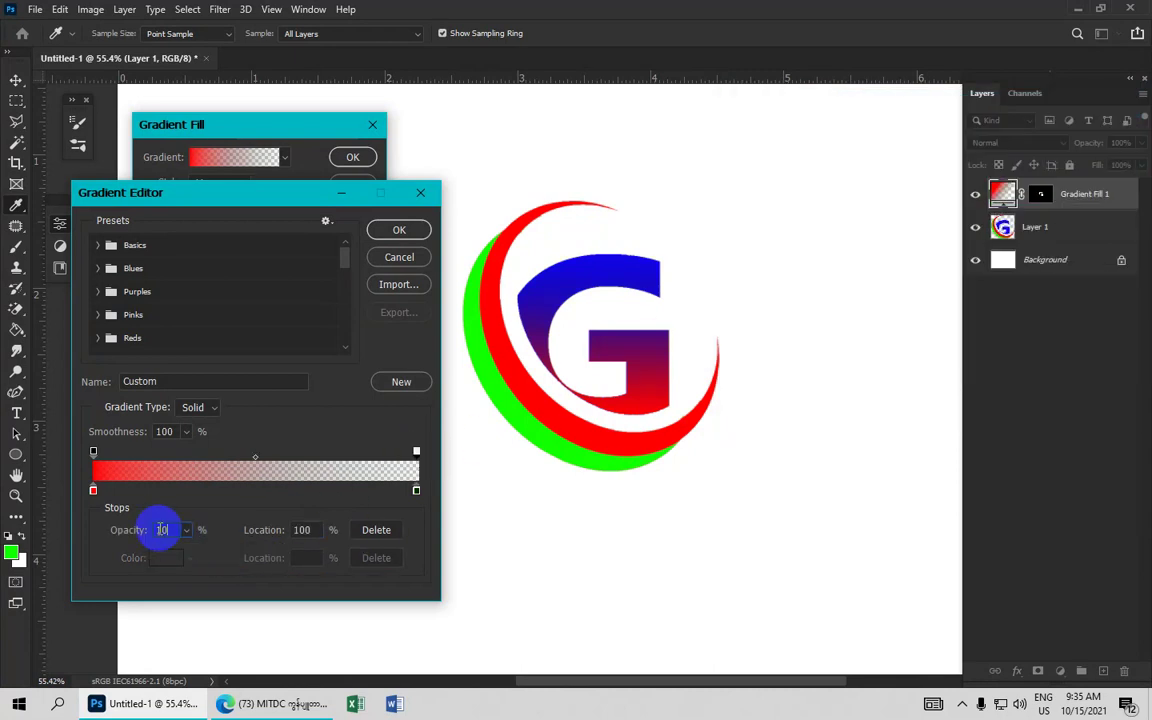
text(0)
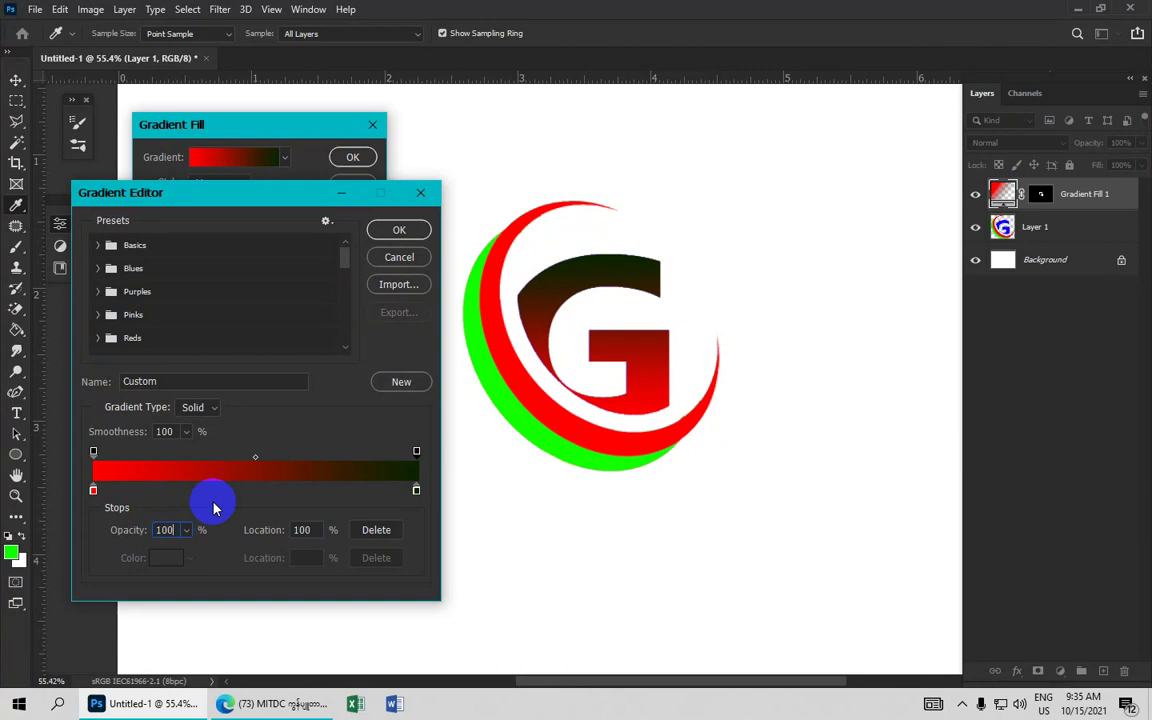
Step: Move the dark stop inward to about 90% and set the midpoint to 40%
click(416, 491)
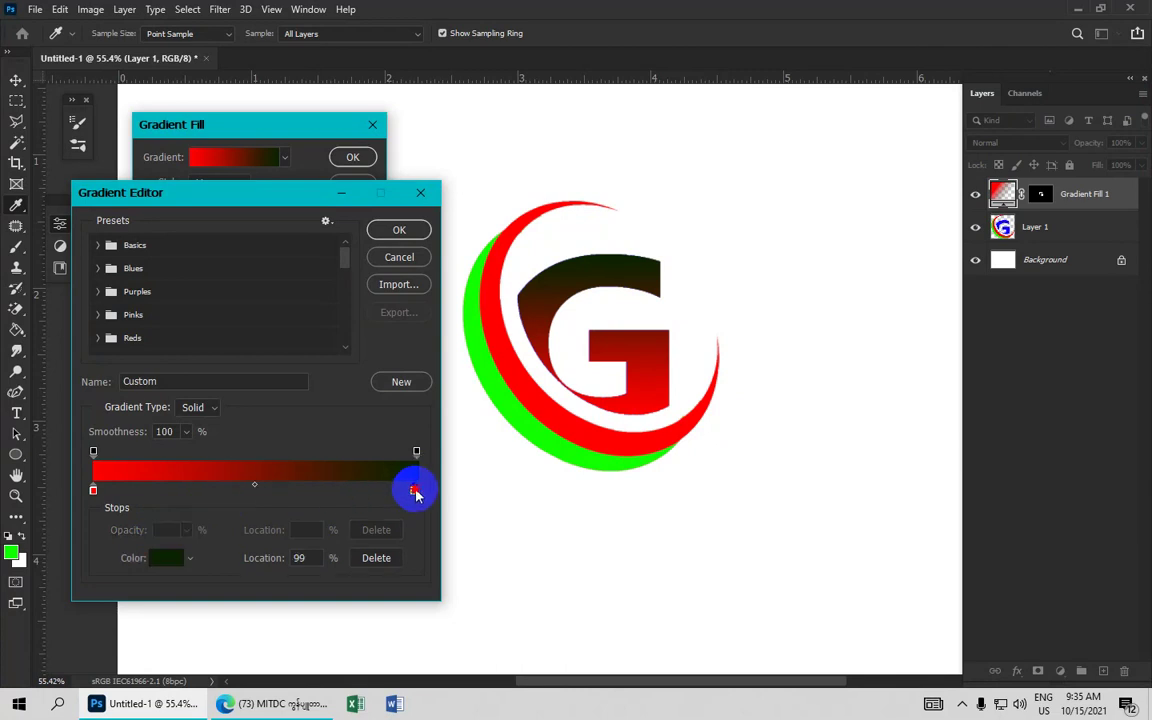
click(252, 487)
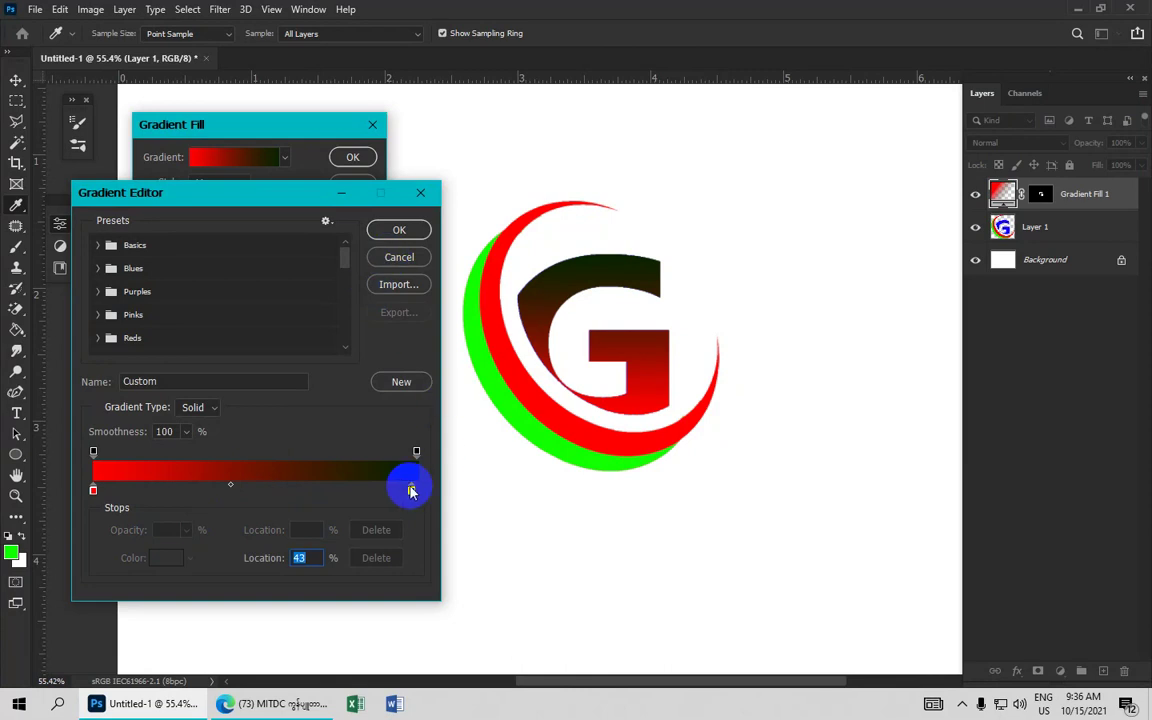
drag(411, 489, 386, 430)
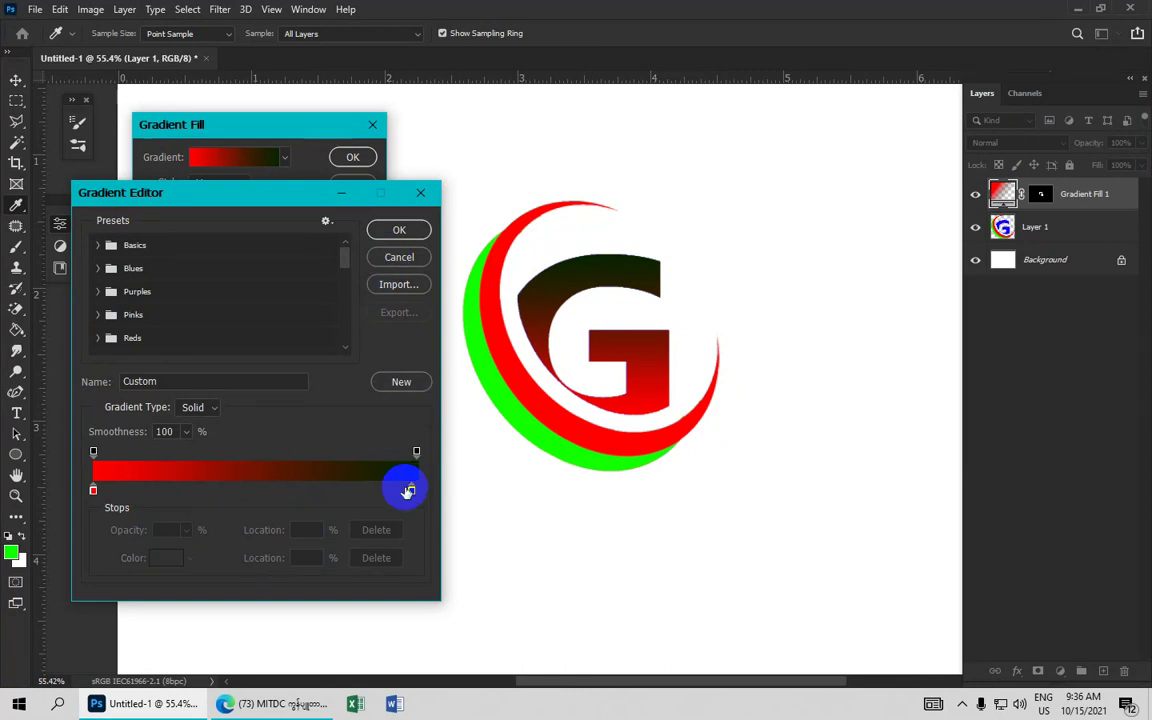
drag(411, 489, 401, 489)
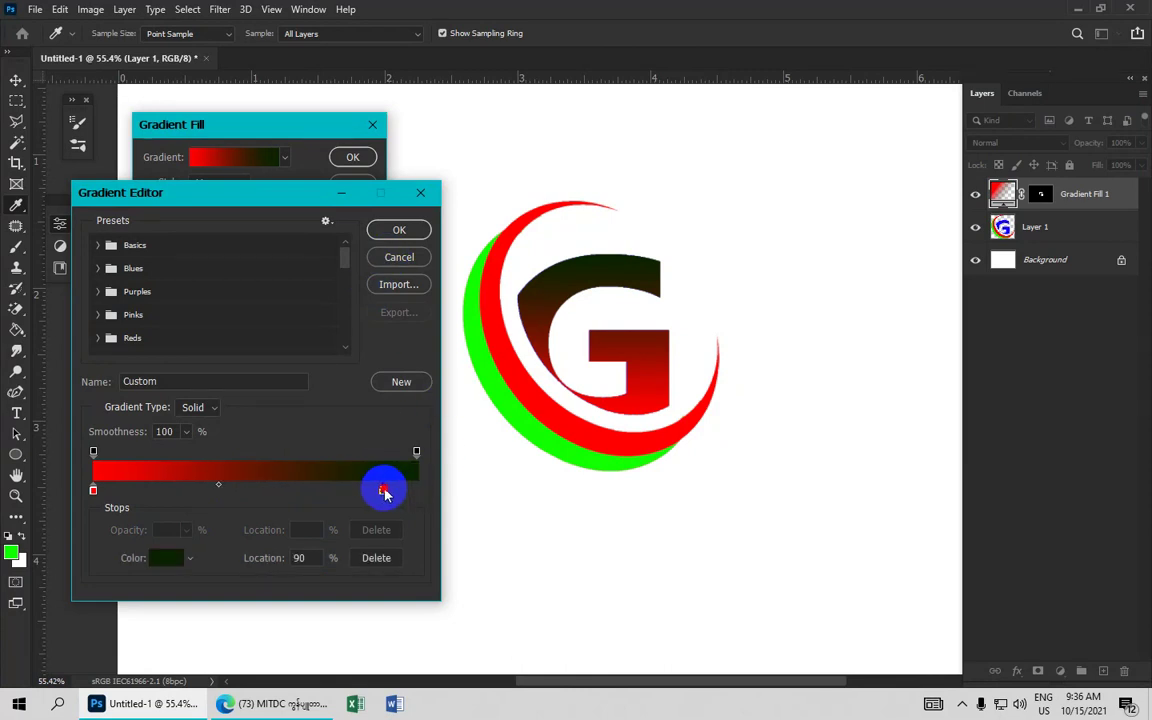
click(219, 486)
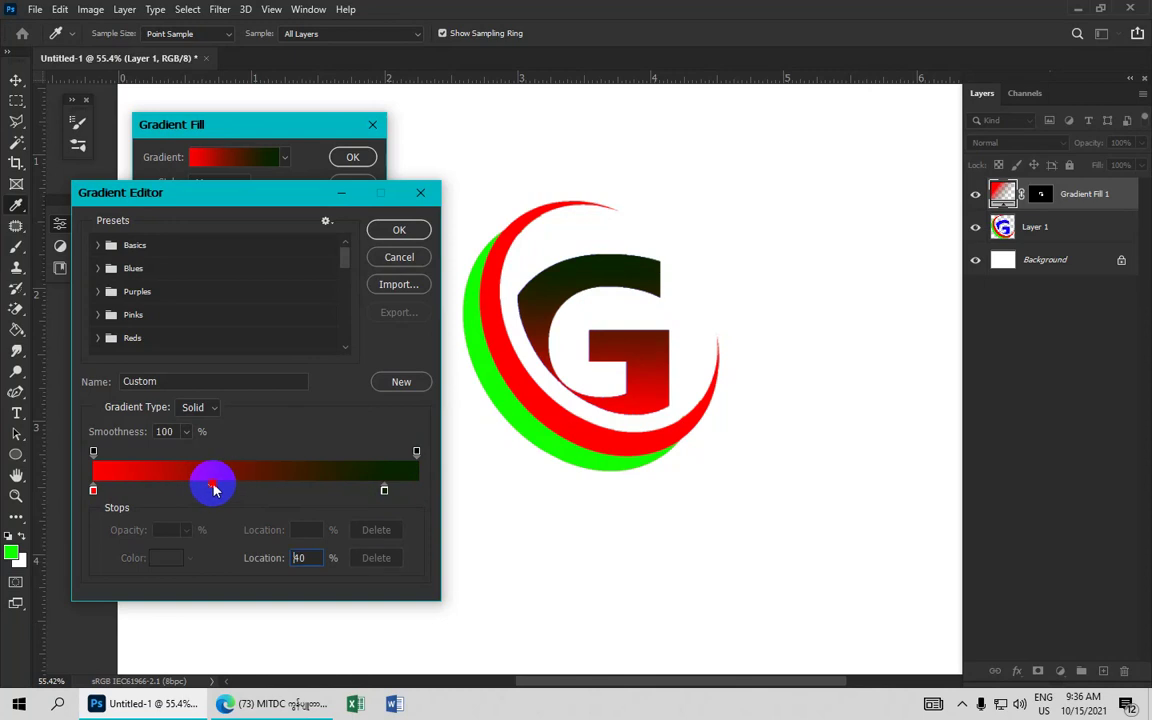
Step: Accept the gradient and raise the Gradient Fill scale to 177%
click(418, 232)
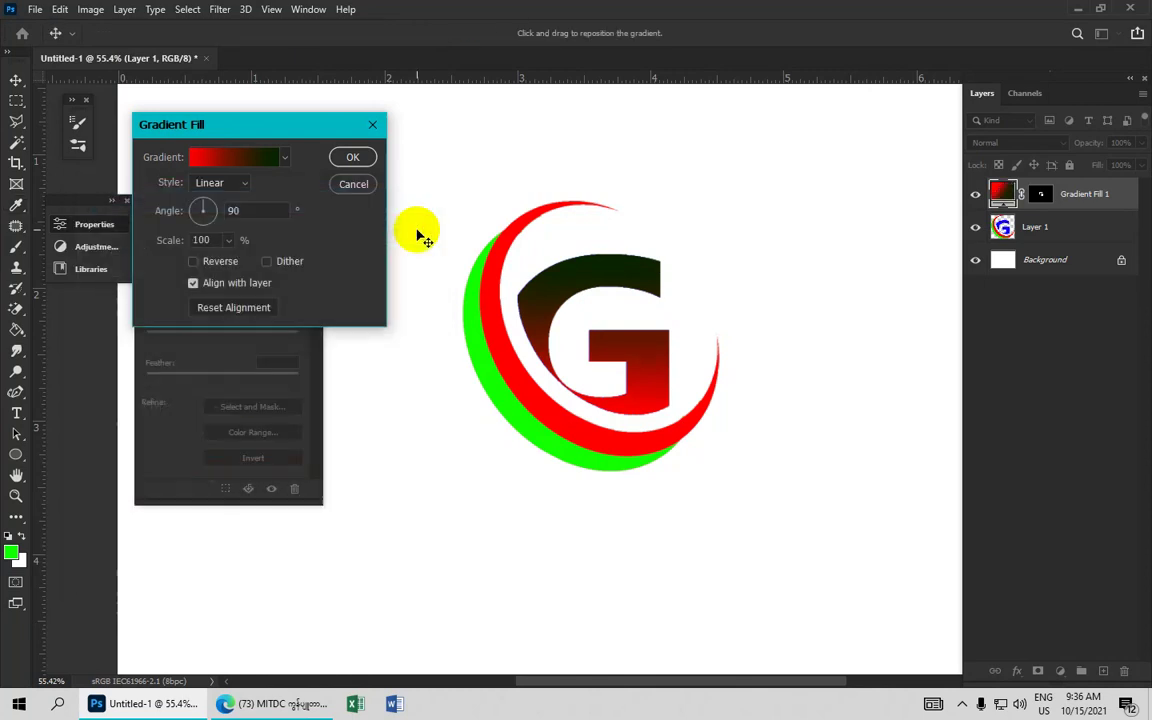
click(207, 205)
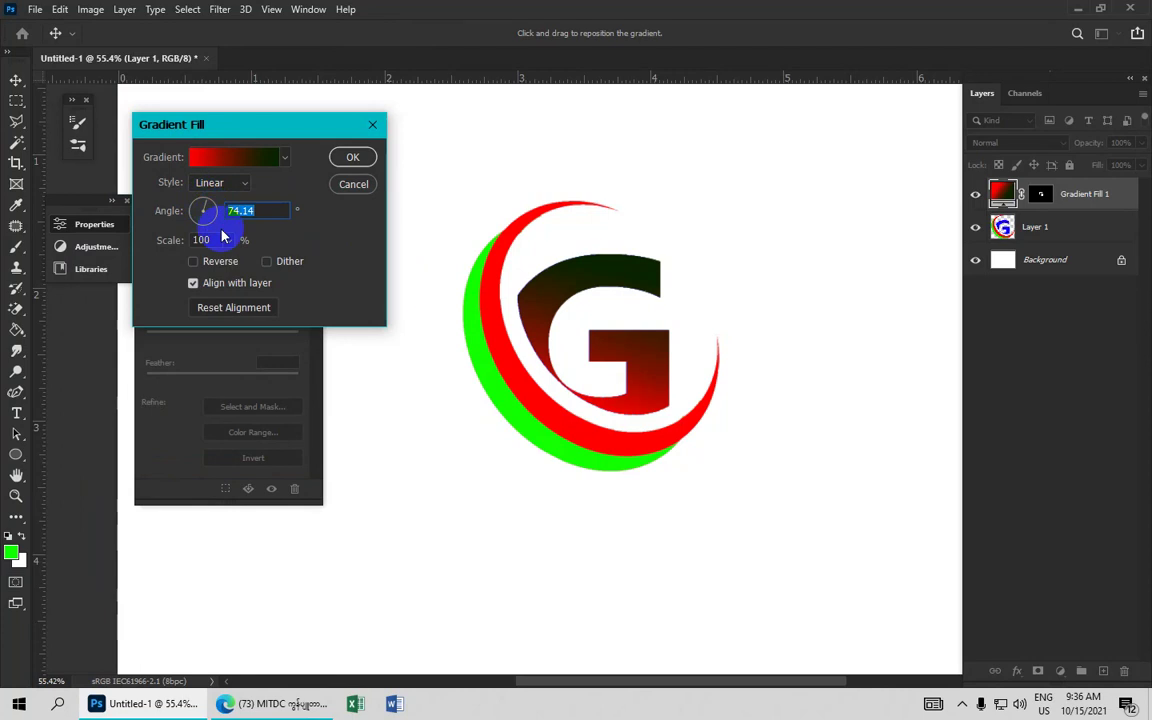
click(229, 240)
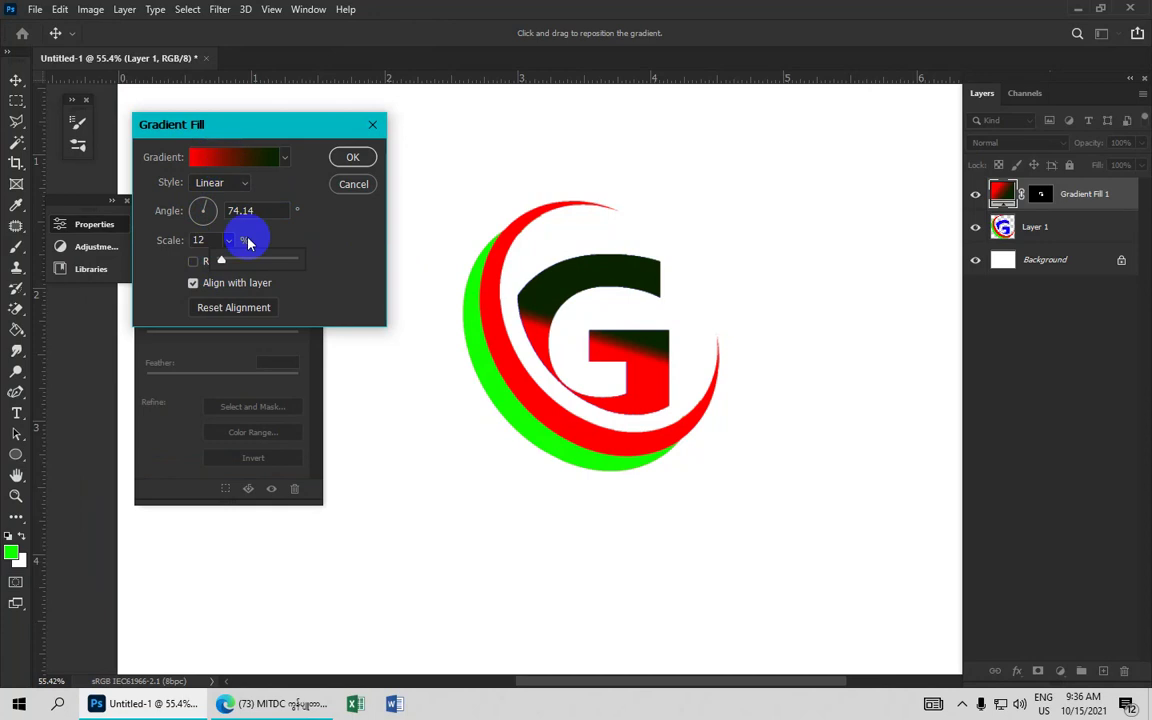
drag(233, 265, 235, 266)
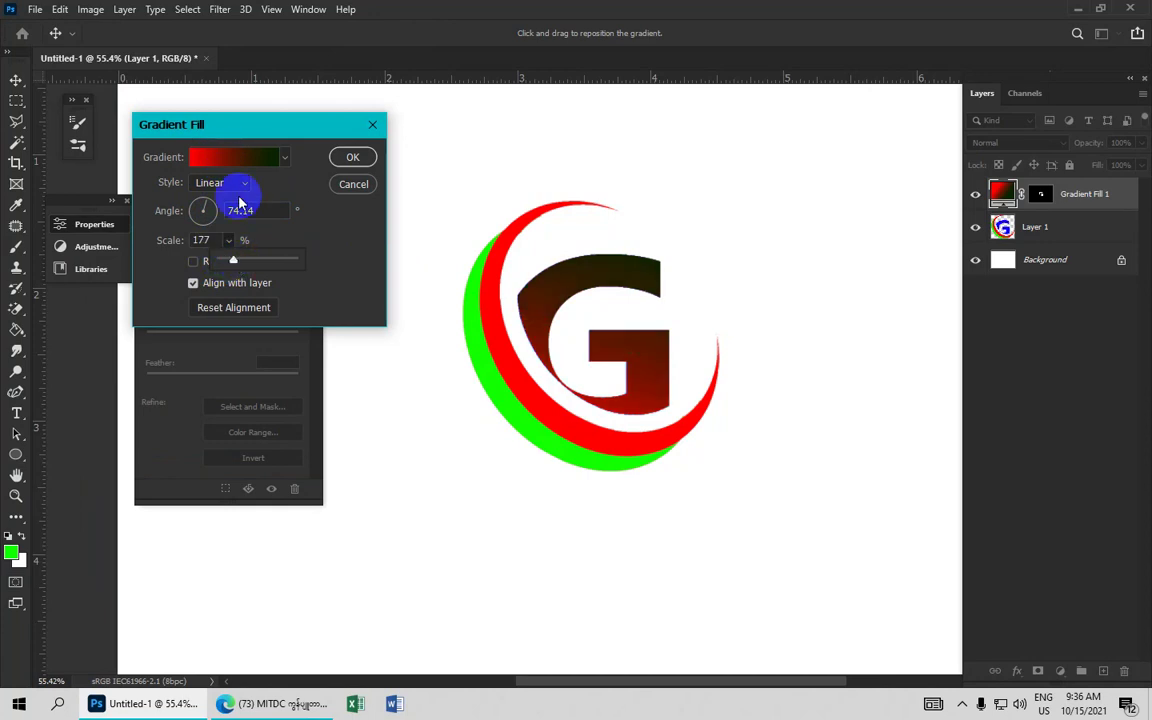
Step: Keep the start stop pure red ff0000, set the angle to 80°, and commit the fill
click(240, 162)
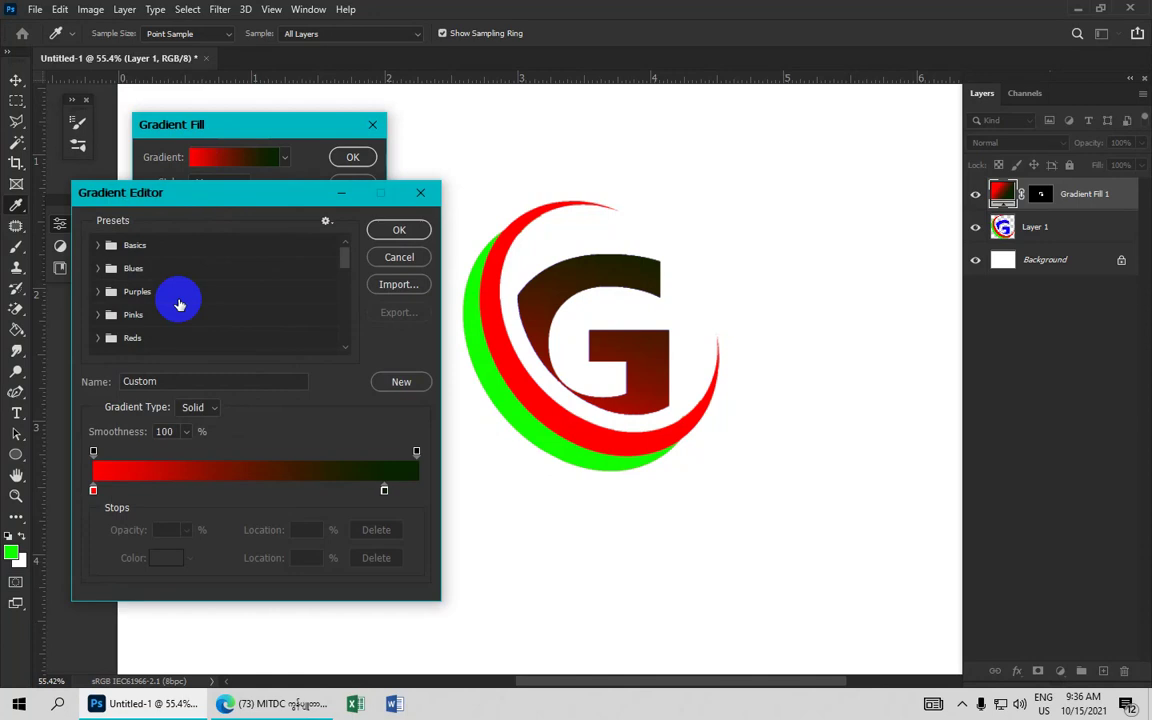
click(165, 557)
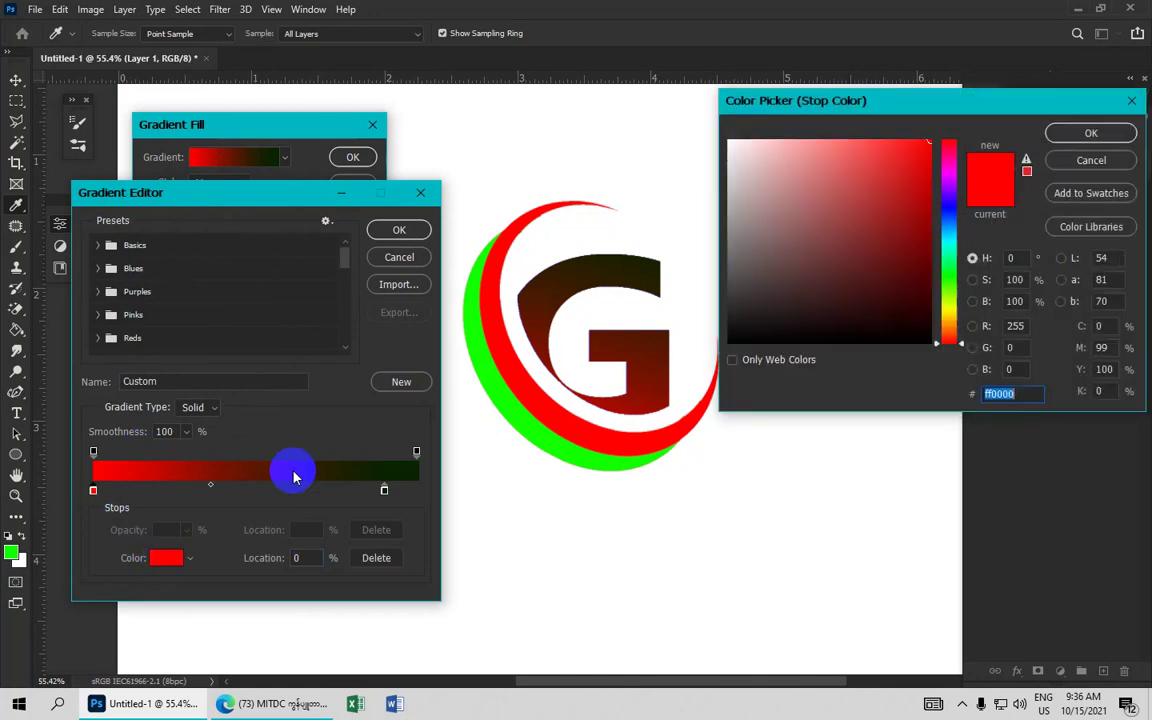
mouse_move(921, 180)
mouse_down()
mouse_move(922, 128)
mouse_move(948, 137)
mouse_up()
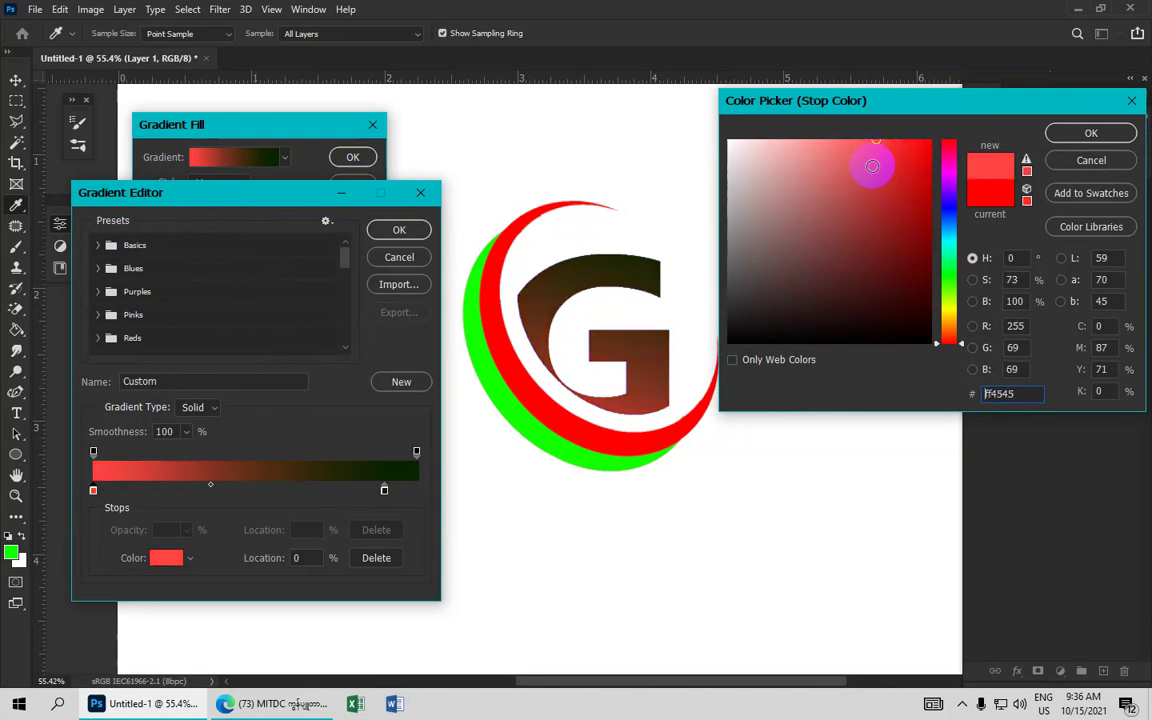
key(Return)
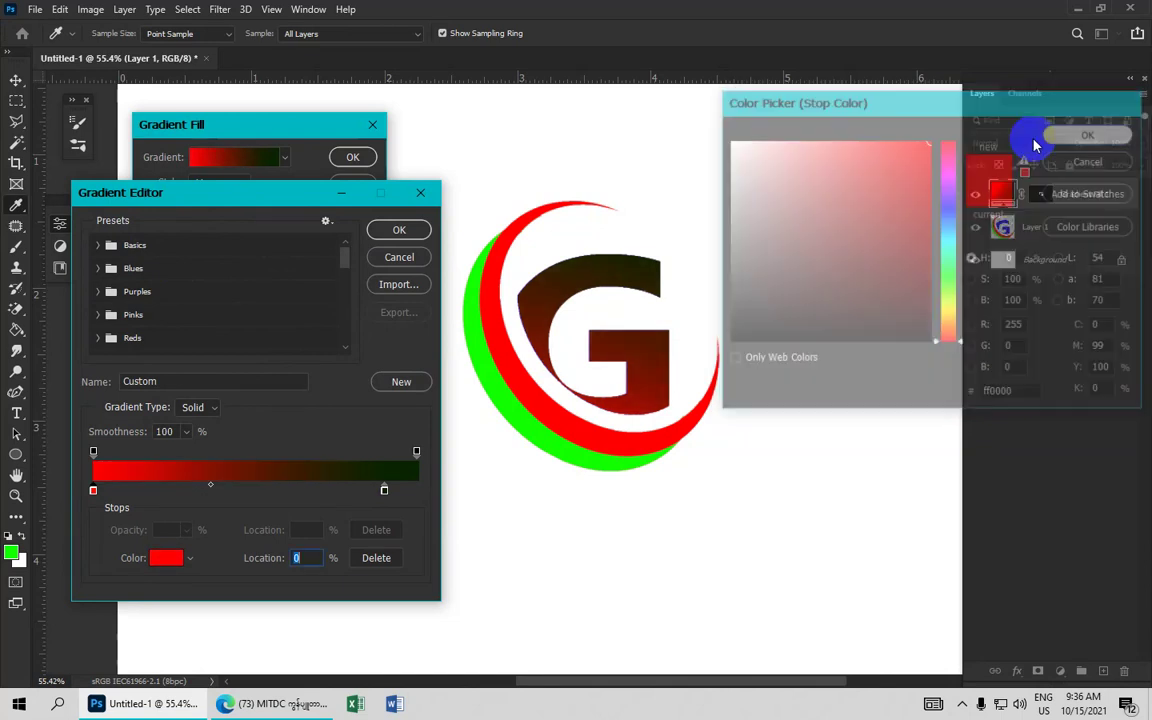
click(399, 232)
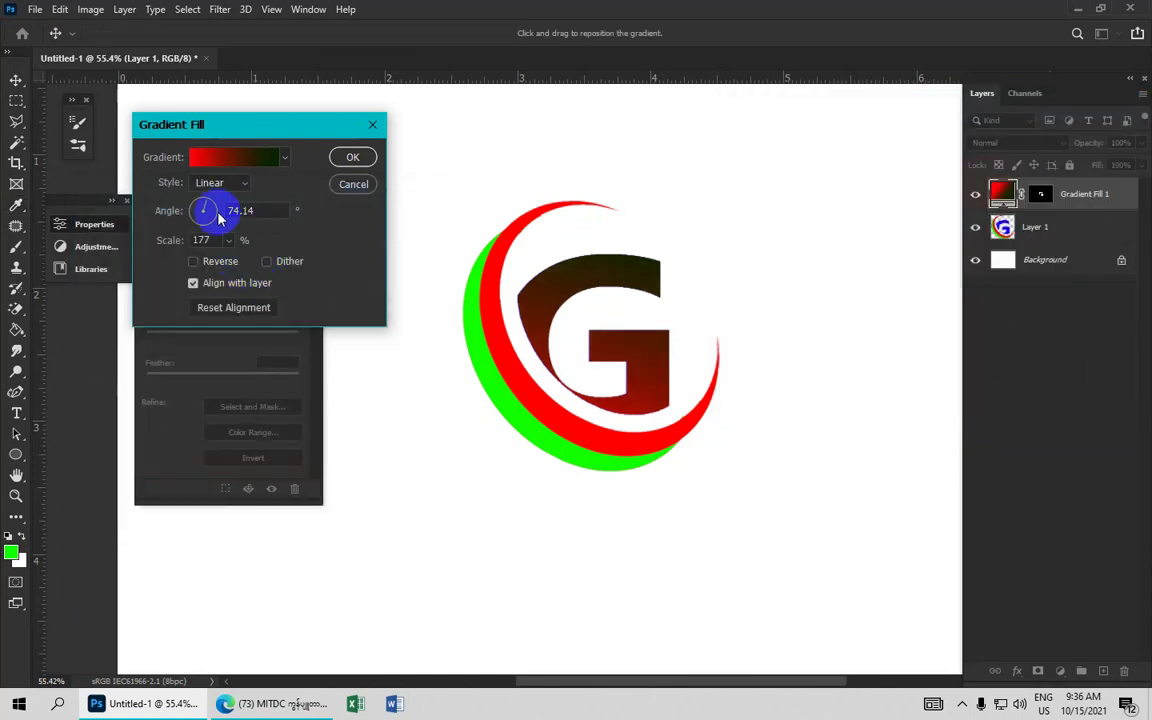
double_click(235, 210)
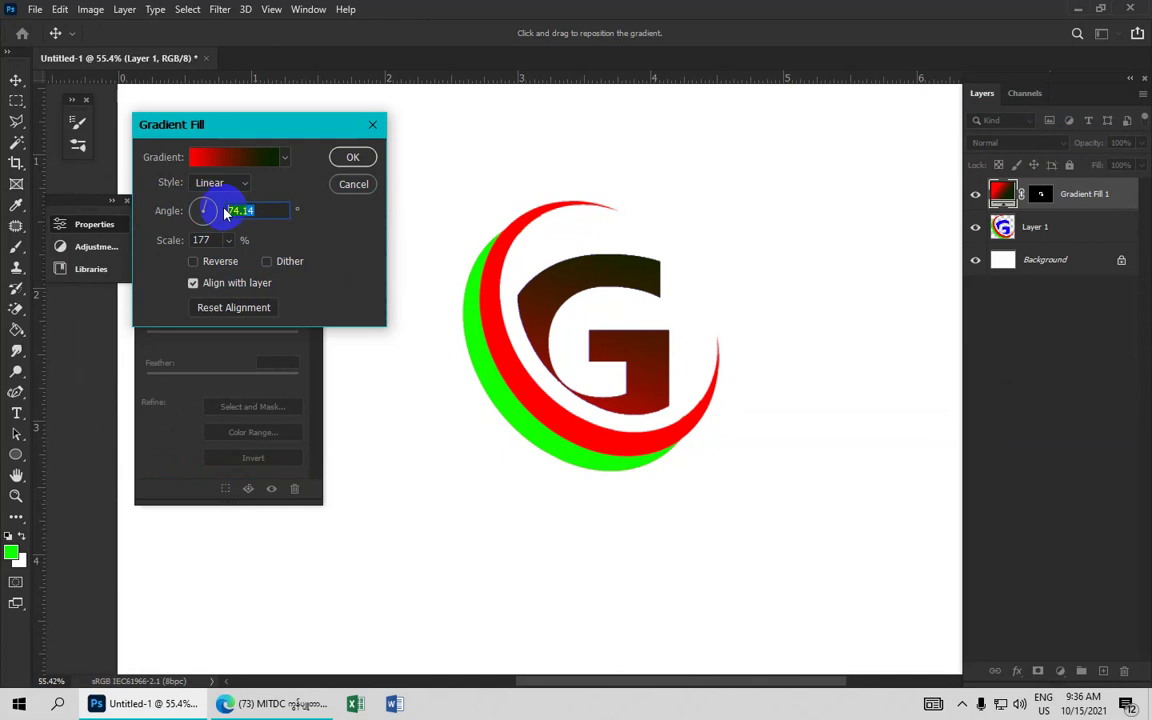
text(80)
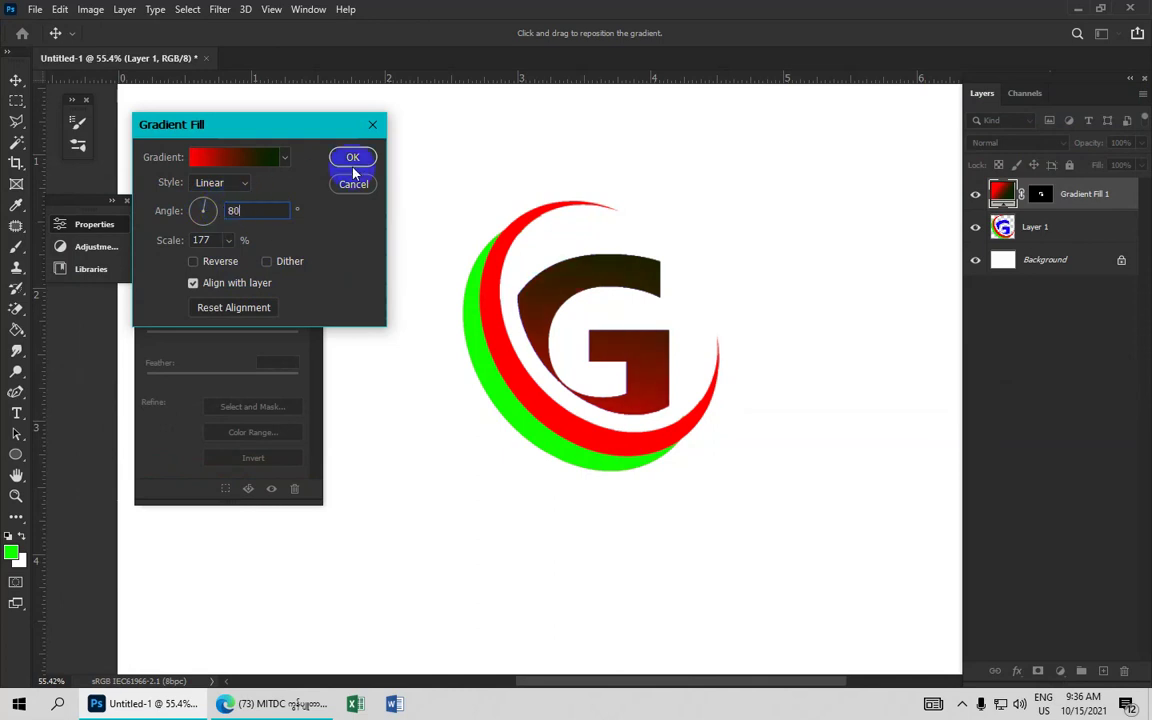
text(w)
click(352, 157)
Step: Magic Wand-select the green arc on Layer 1 and cut it to Layer 2 with Layer Via Cut
scroll(680, 290, up, 2)
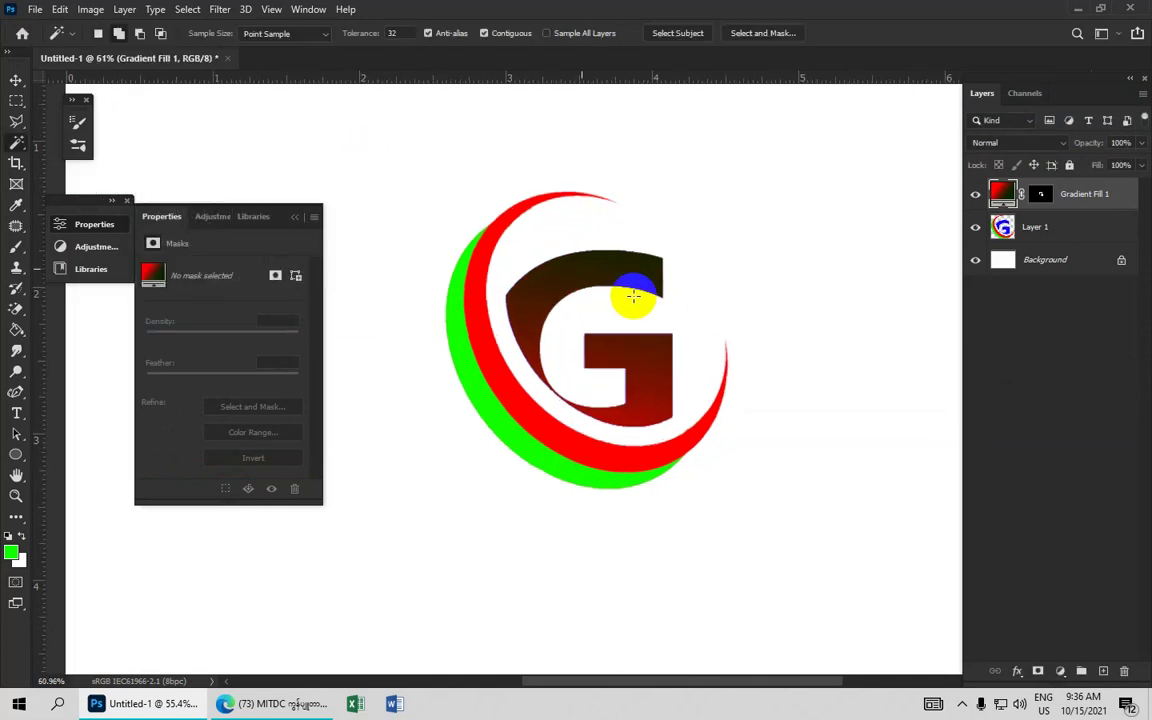
right_click(15, 147)
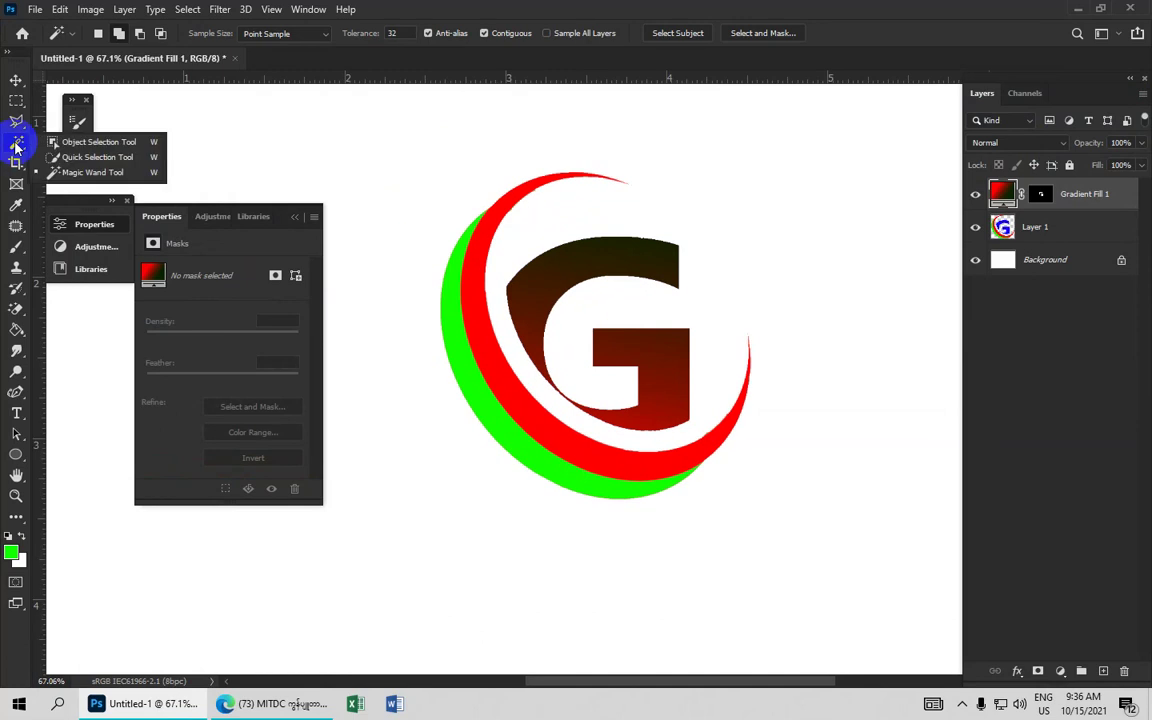
click(95, 175)
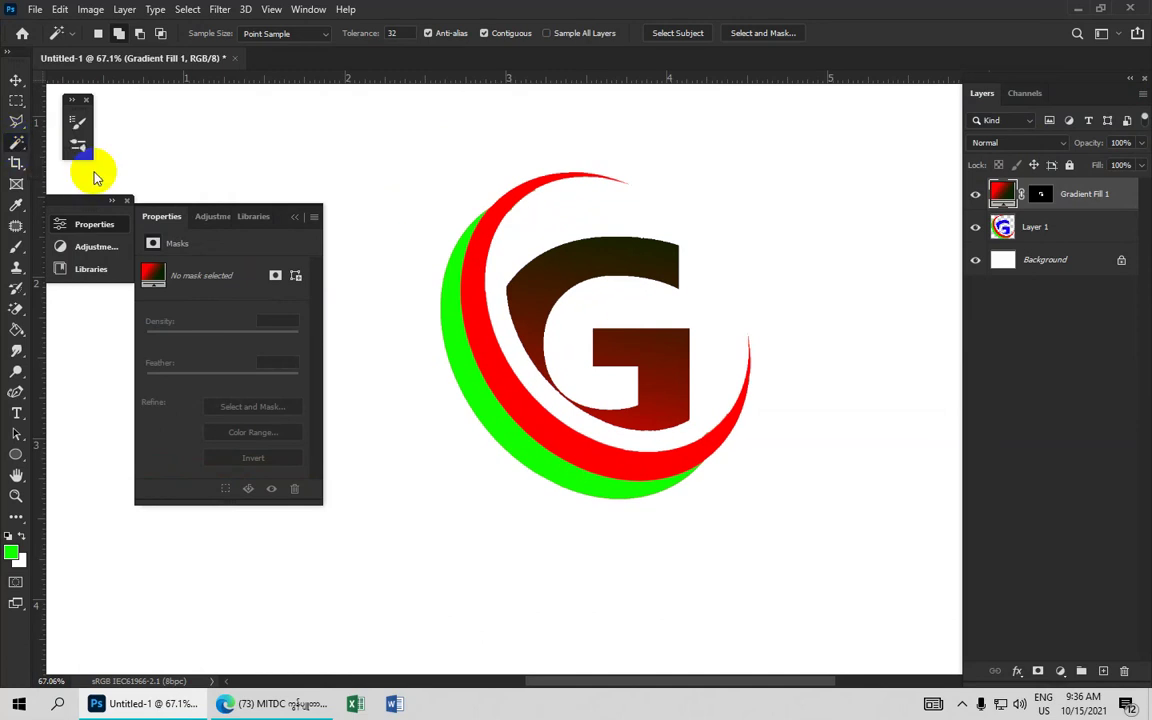
click(1065, 229)
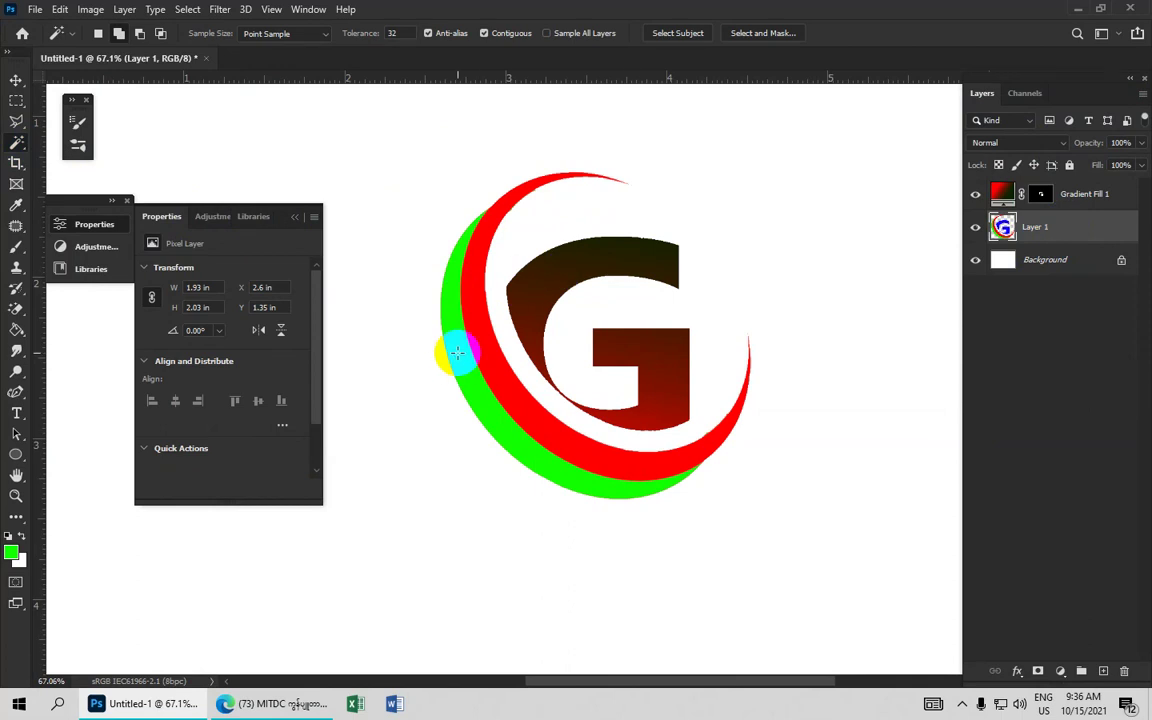
click(457, 352)
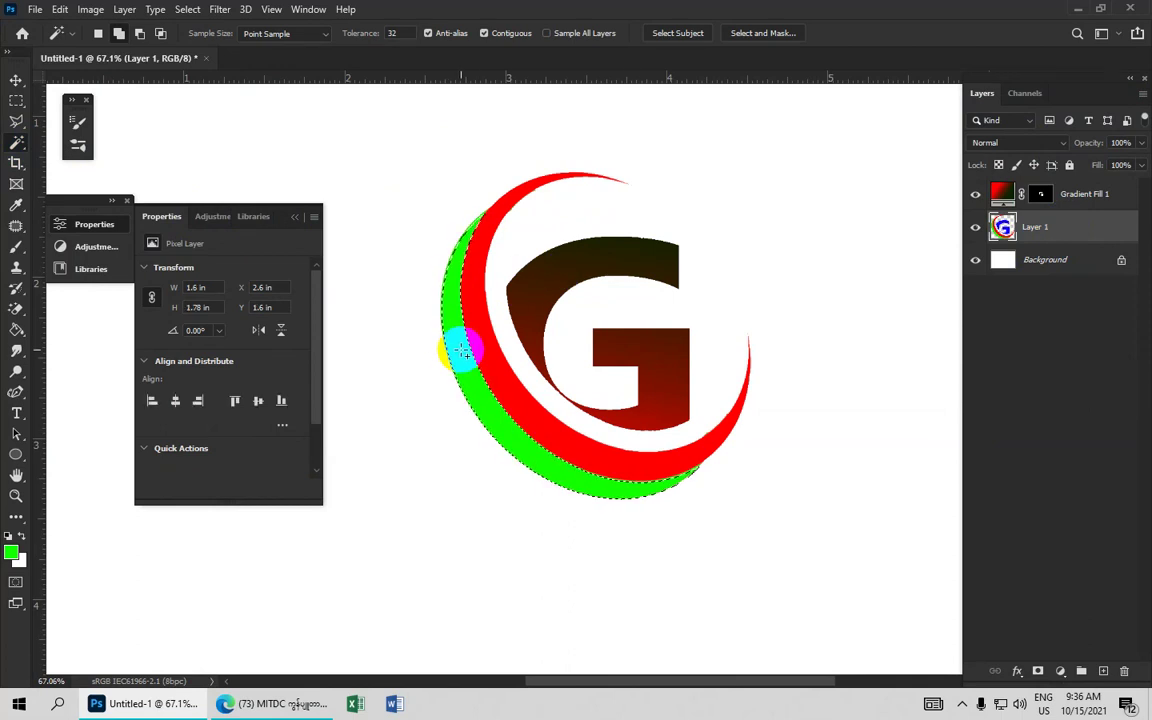
right_click(463, 352)
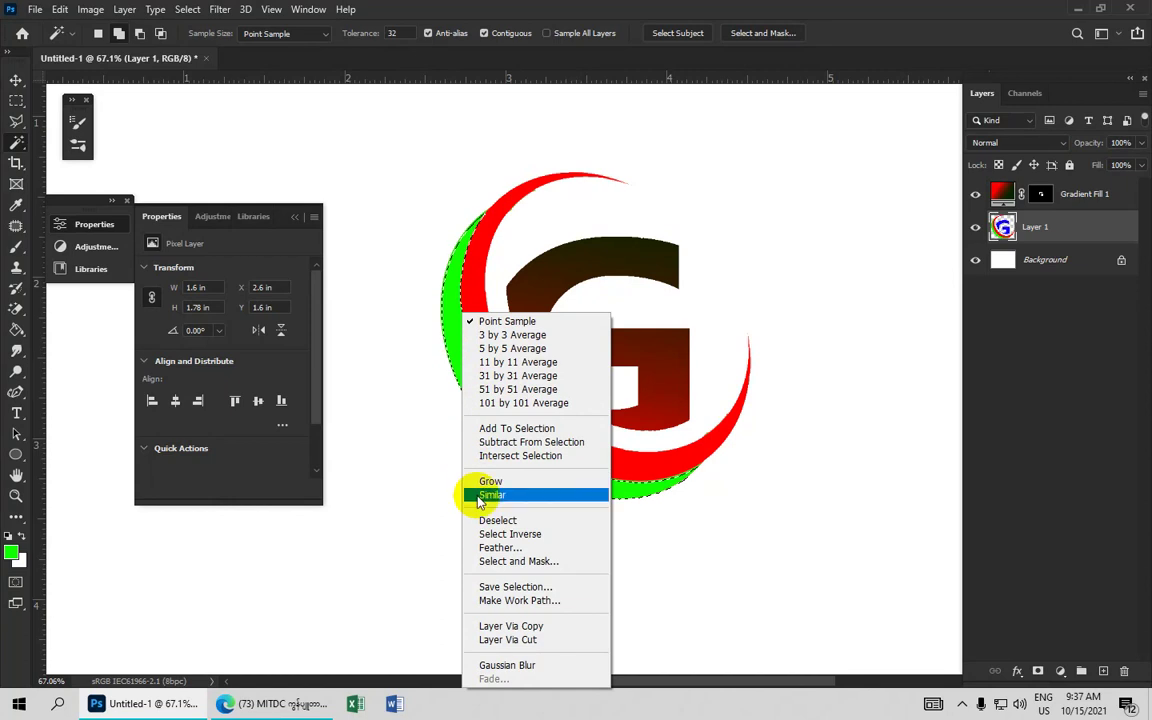
click(509, 640)
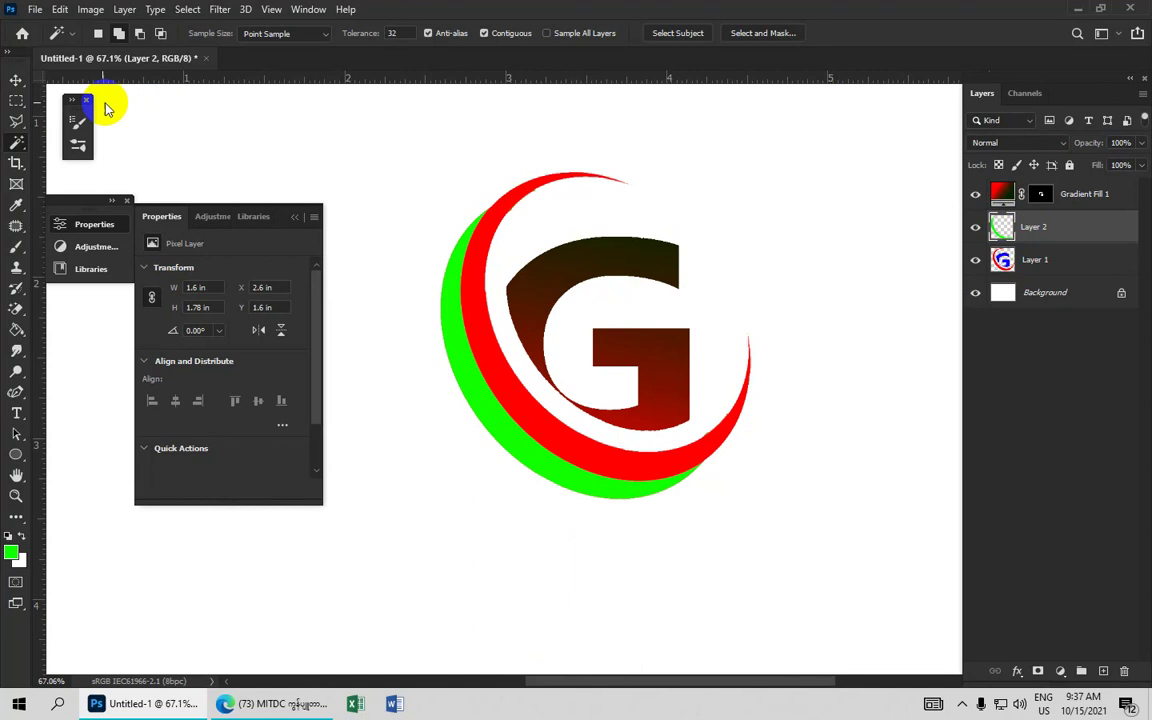
click(16, 80)
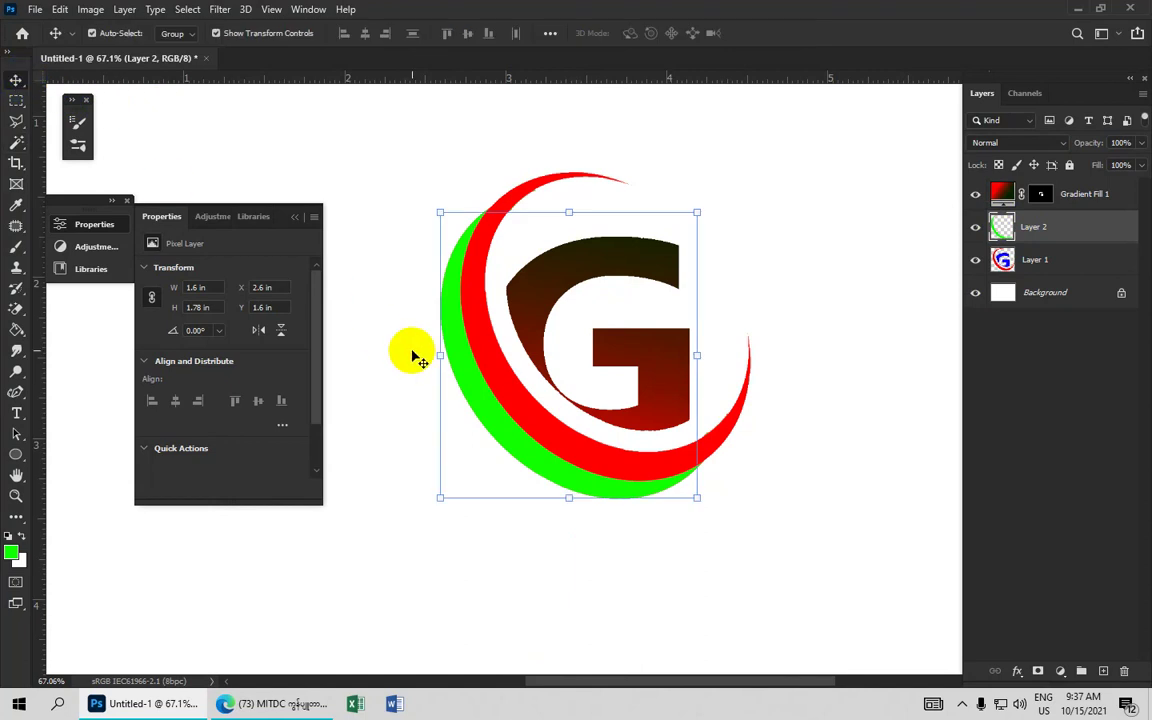
Step: Nudge and drag the green arc on Layer 2 to X 2.51 in, Y 1.67 in
key(Left)
key(Left)
key(Left)
key(Left)
key(Left)
key(Left)
key(Left)
key(Left)
key(Left)
key(Down)
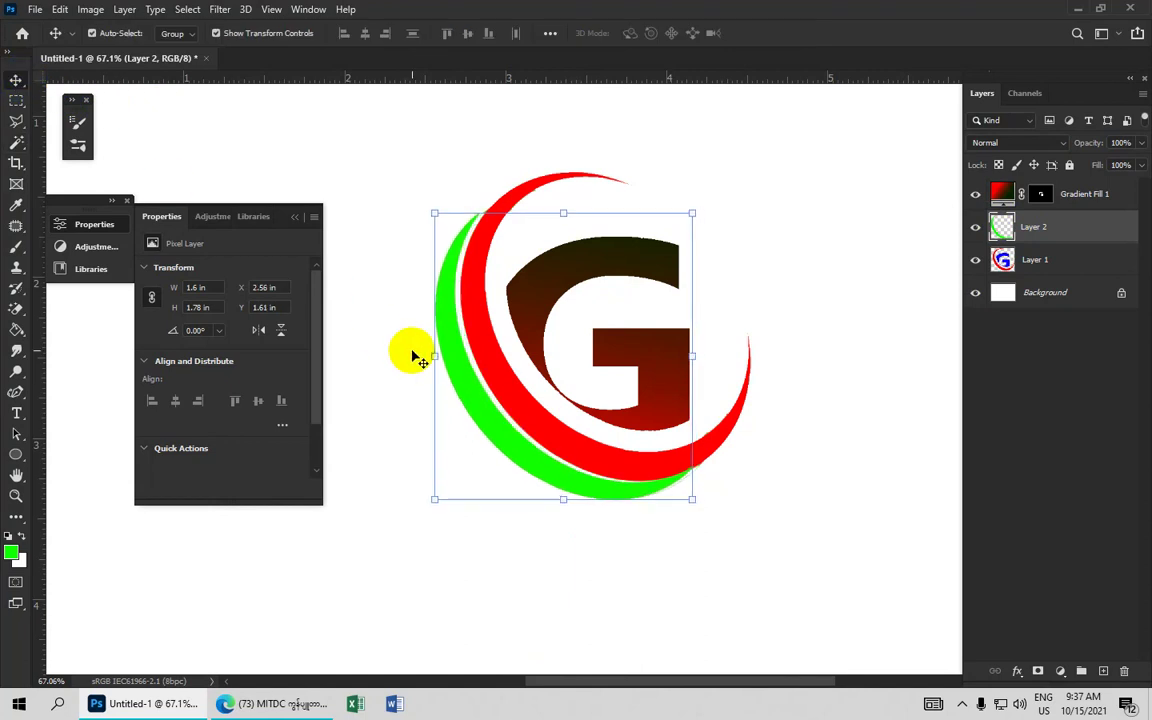
key(Down)
key(Down)
key(Down)
key(Down)
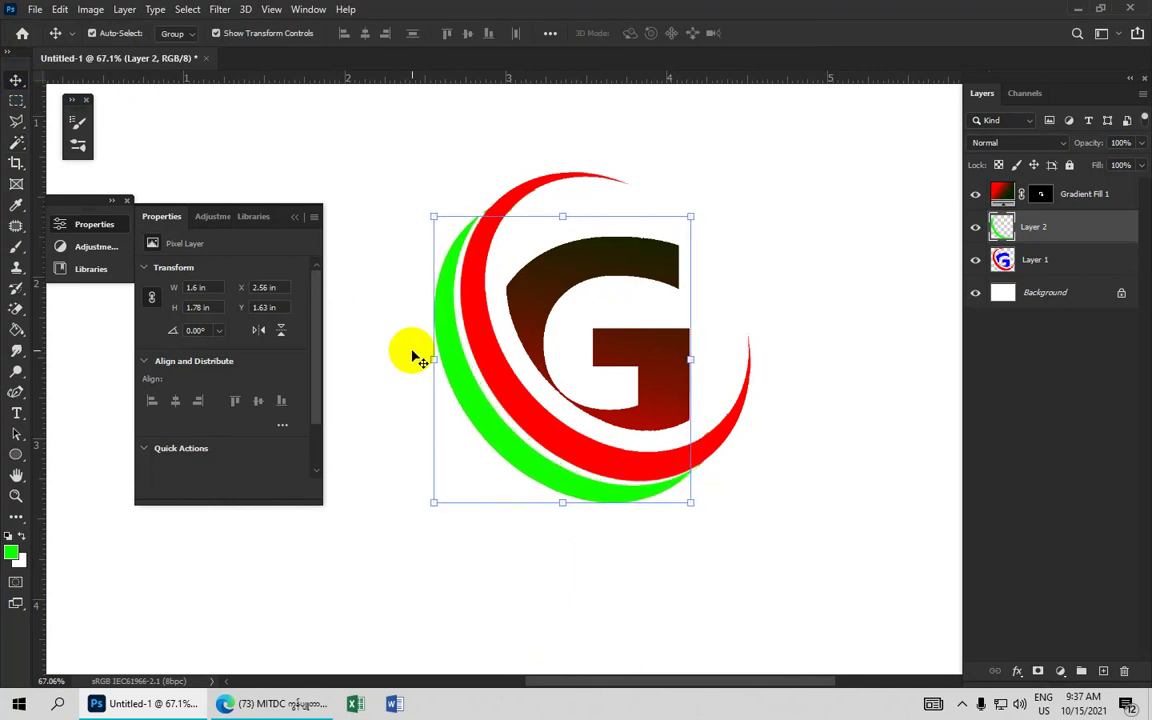
key(Left)
key(Left)
key(Down)
key(Down)
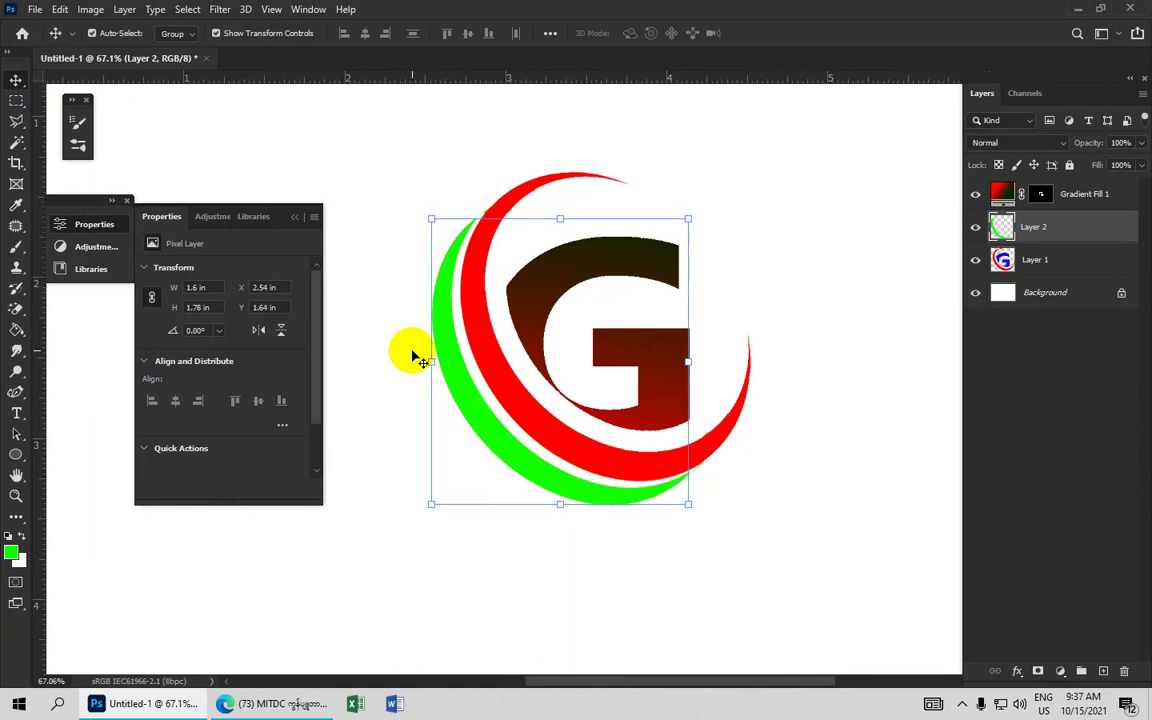
key(Right)
key(Down)
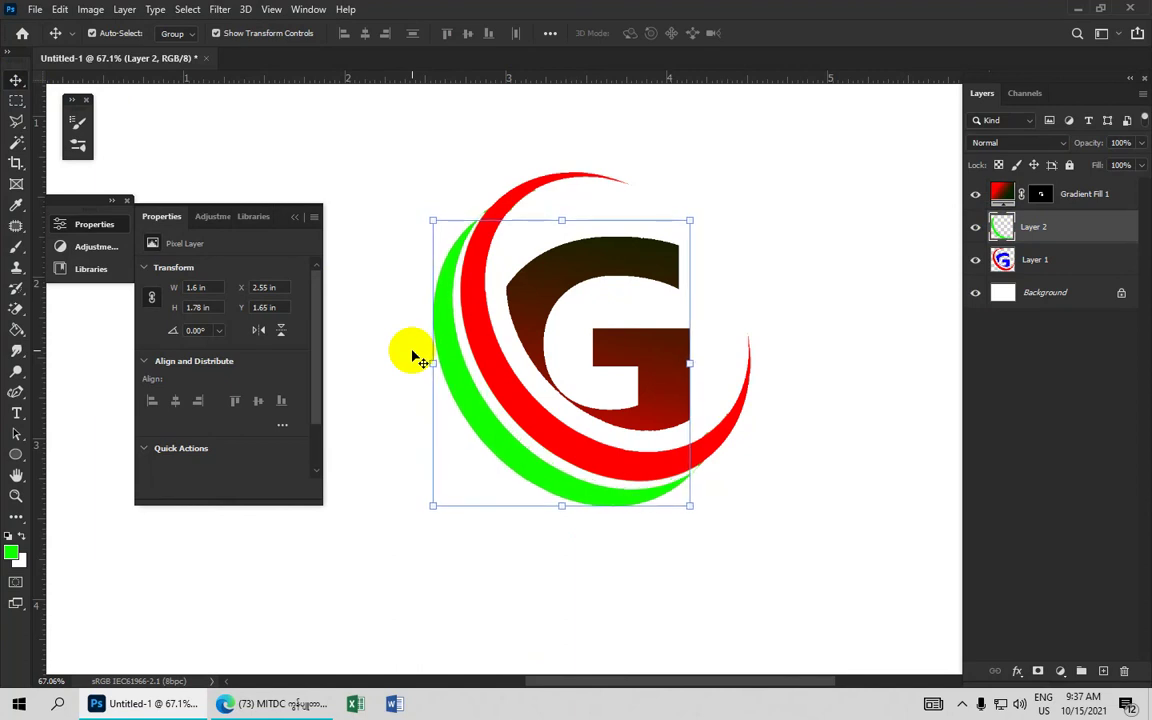
click(458, 395)
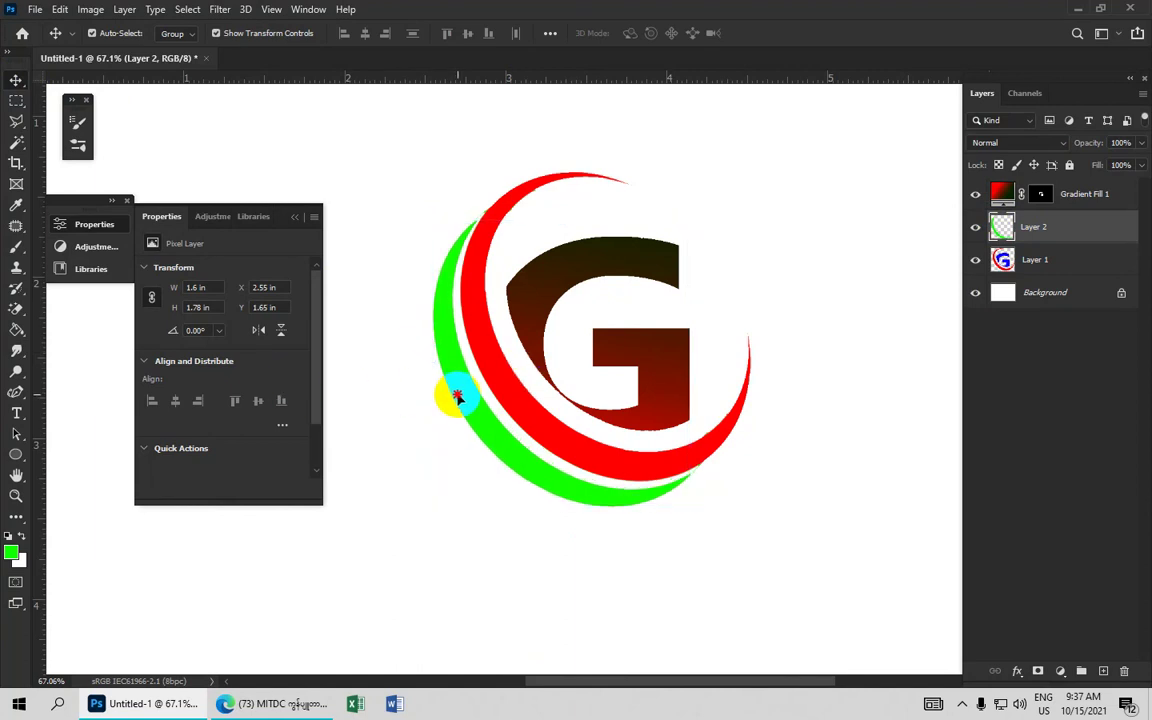
drag(457, 397, 452, 397)
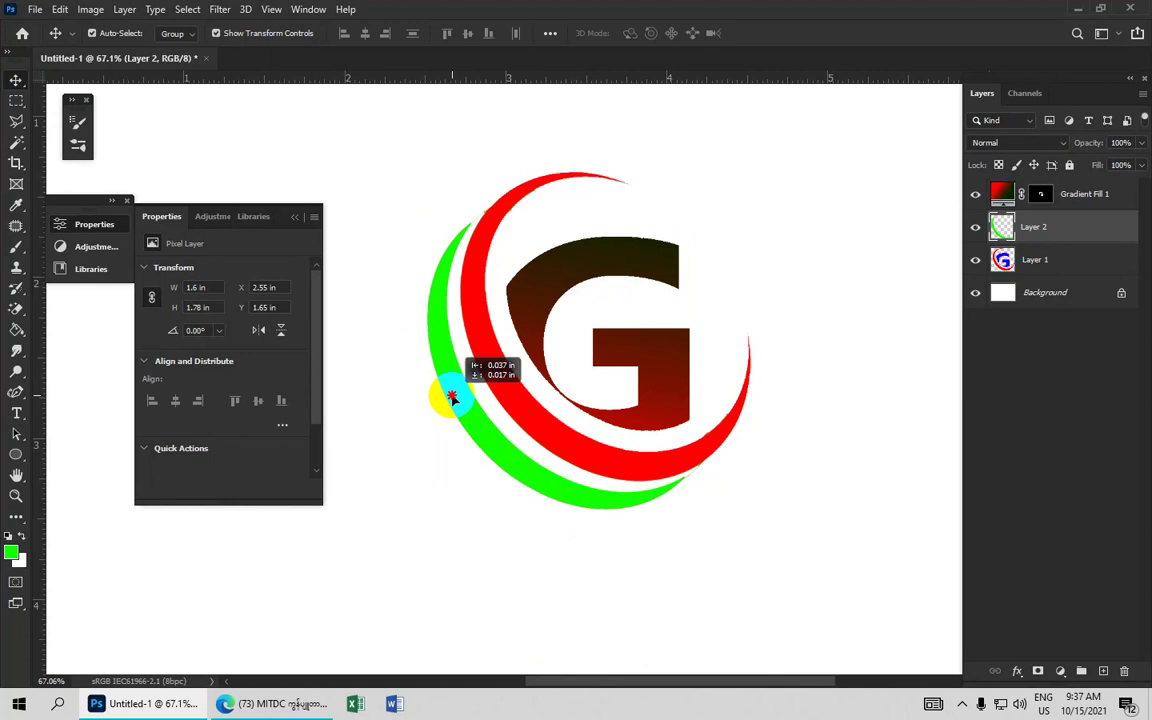
drag(452, 397, 453, 400)
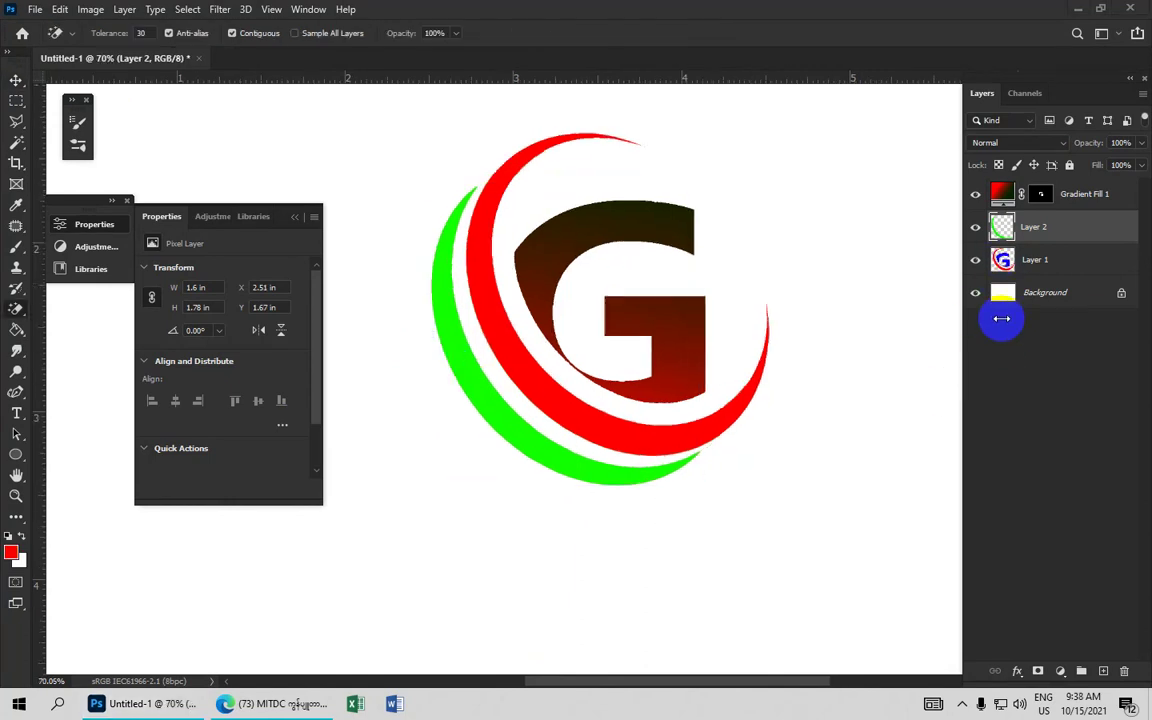
drag(1008, 283, 1002, 228)
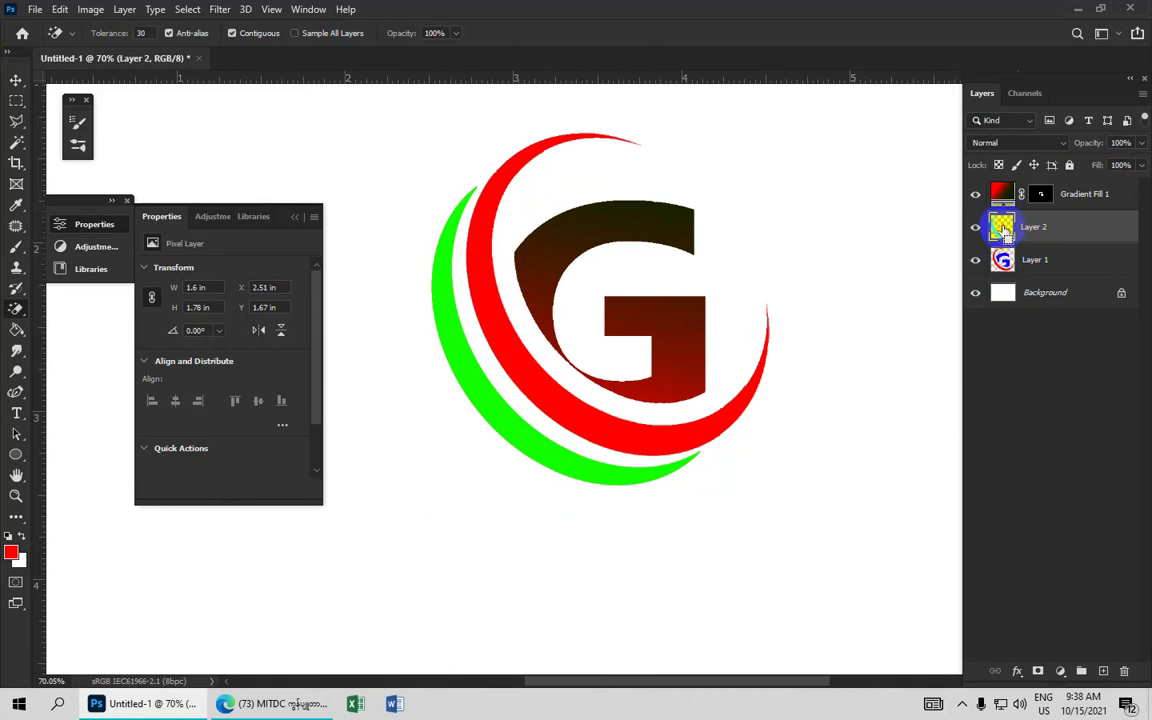
Step: Load Layer 2's arc as a selection, add a Gradient fill, and set the start stop orange
ctrl+click(1003, 228)
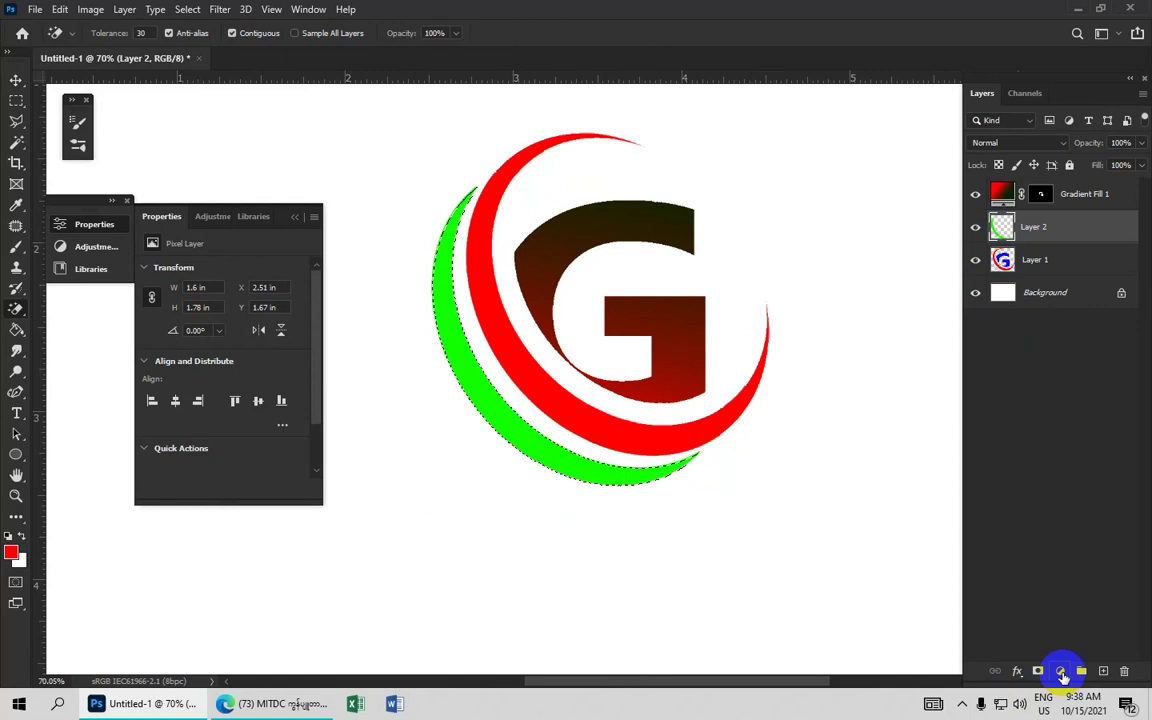
click(1062, 672)
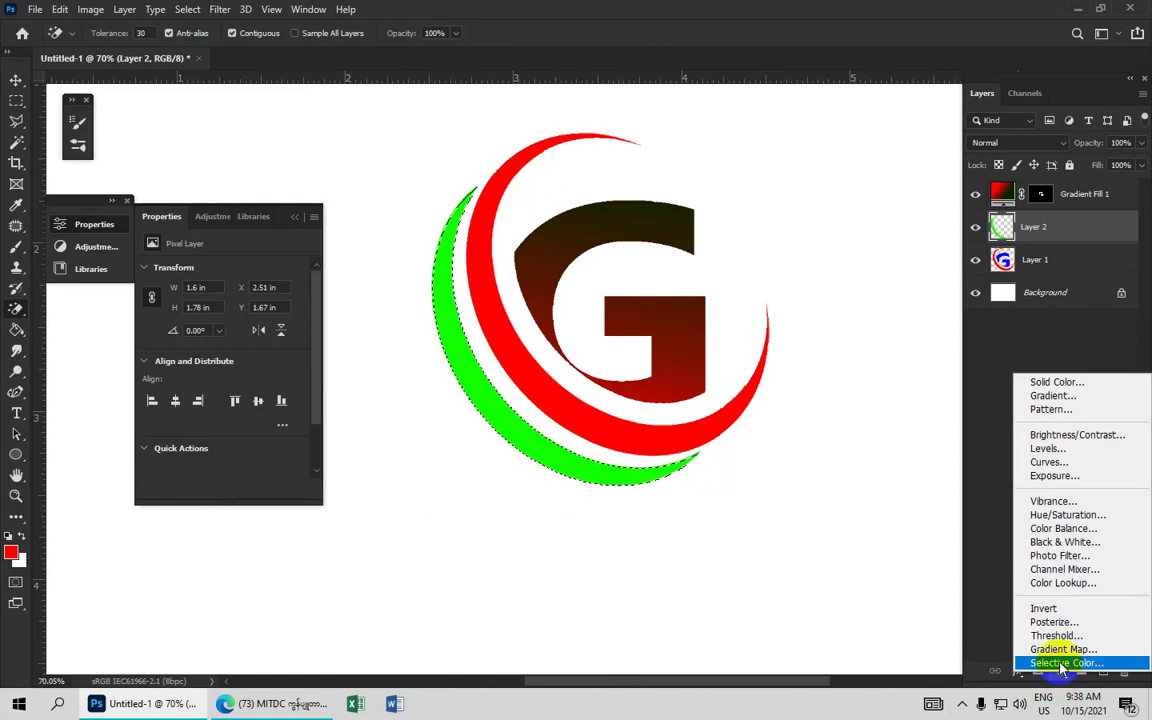
click(1073, 398)
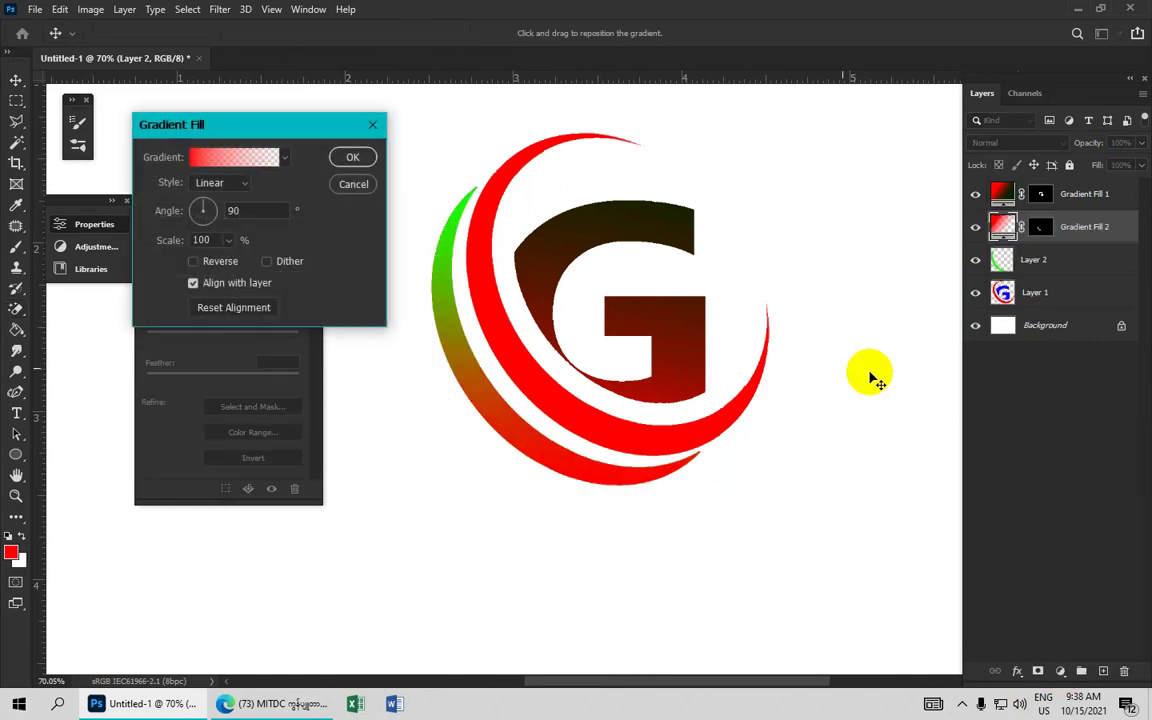
click(217, 158)
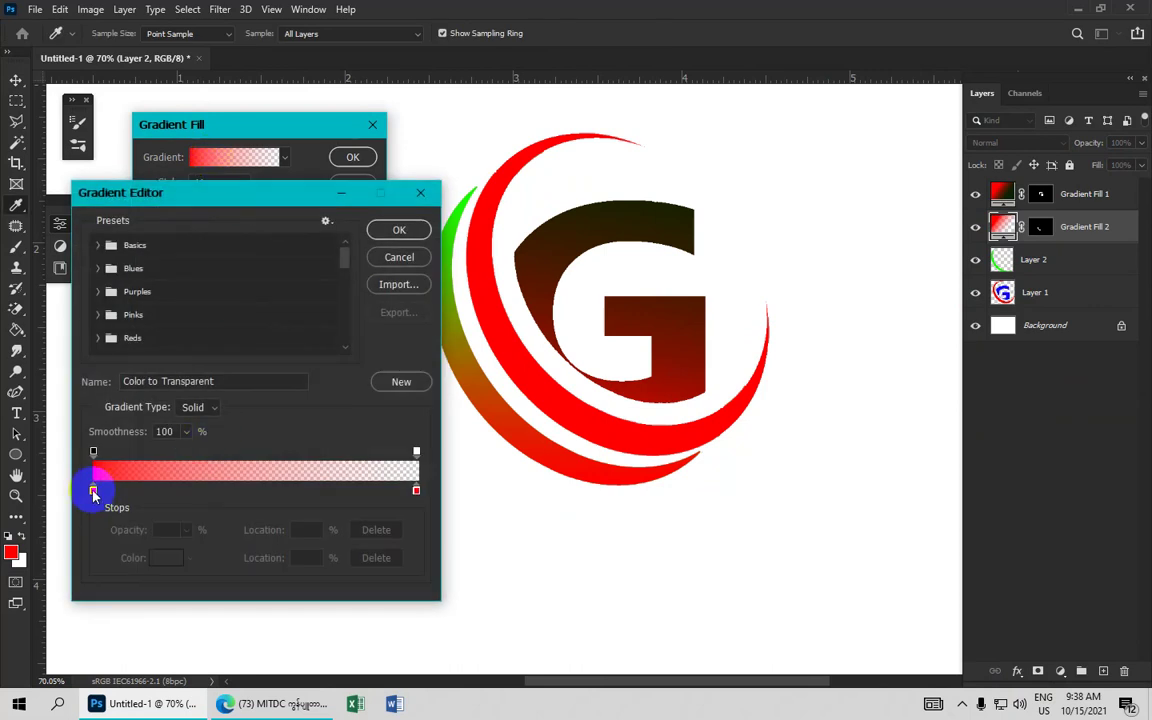
click(93, 491)
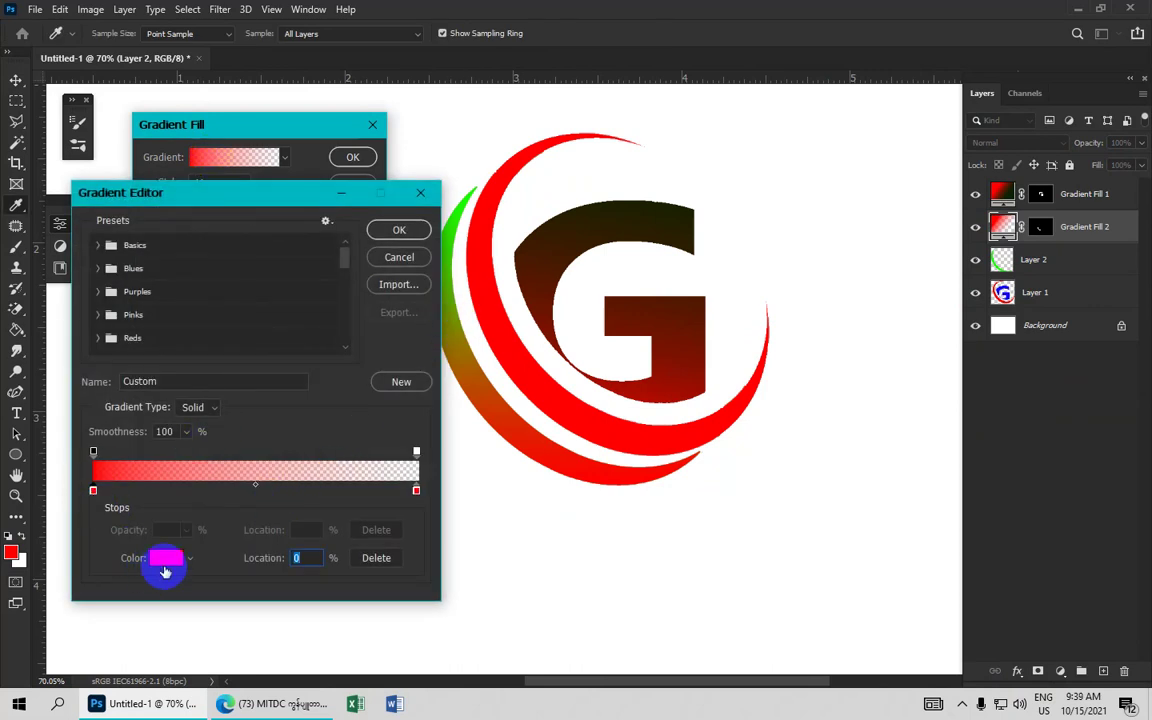
click(165, 560)
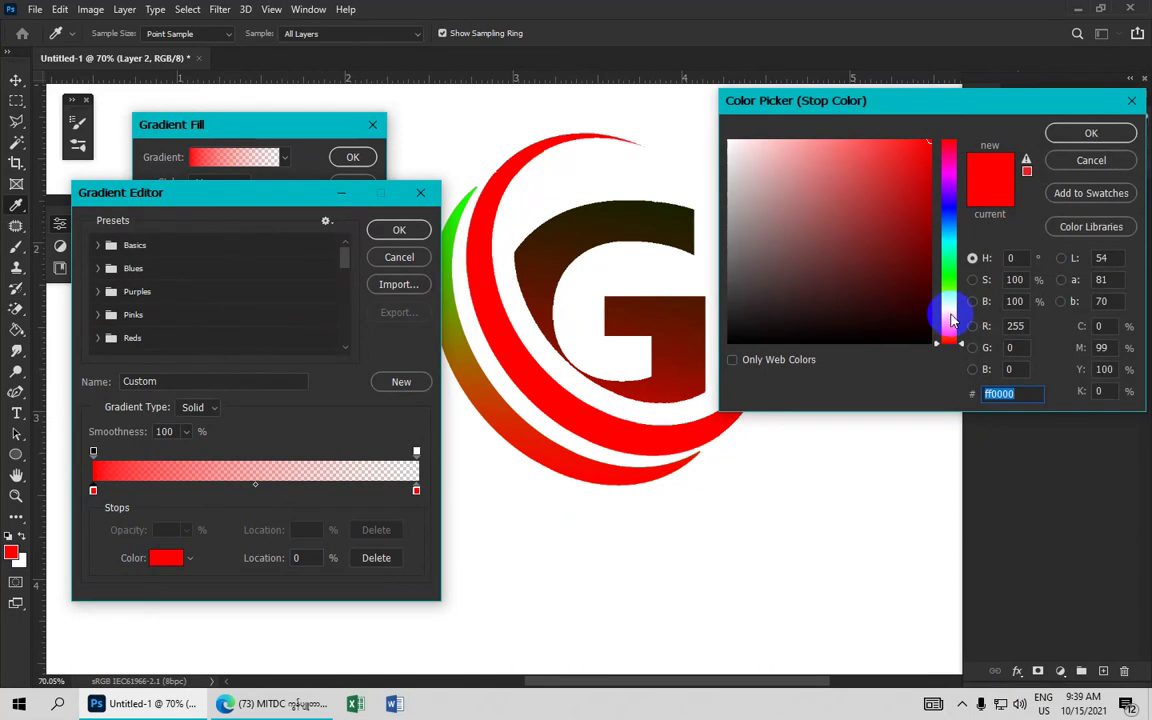
click(951, 318)
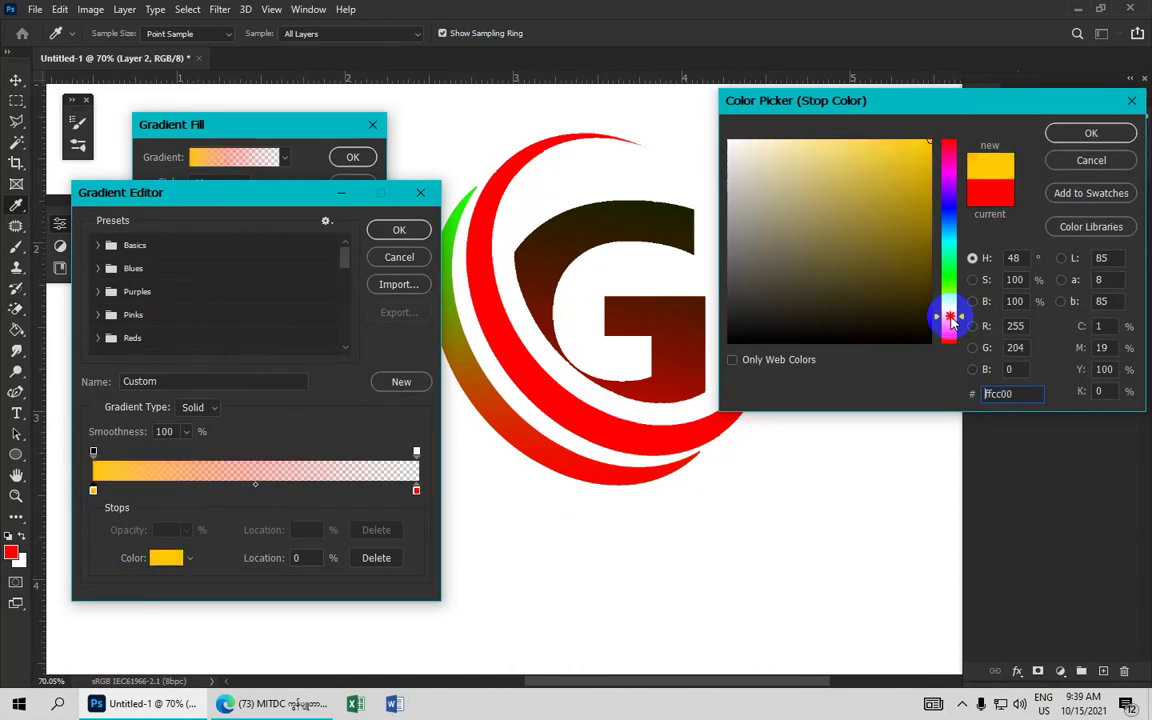
drag(949, 327, 951, 325)
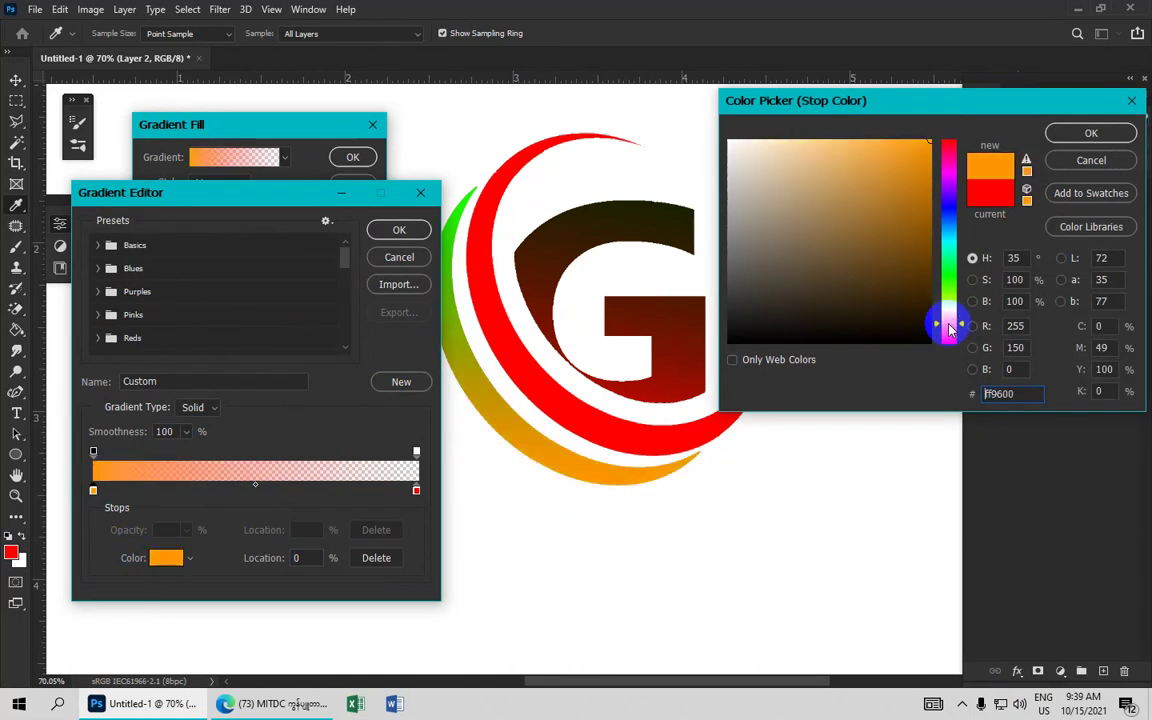
click(1050, 132)
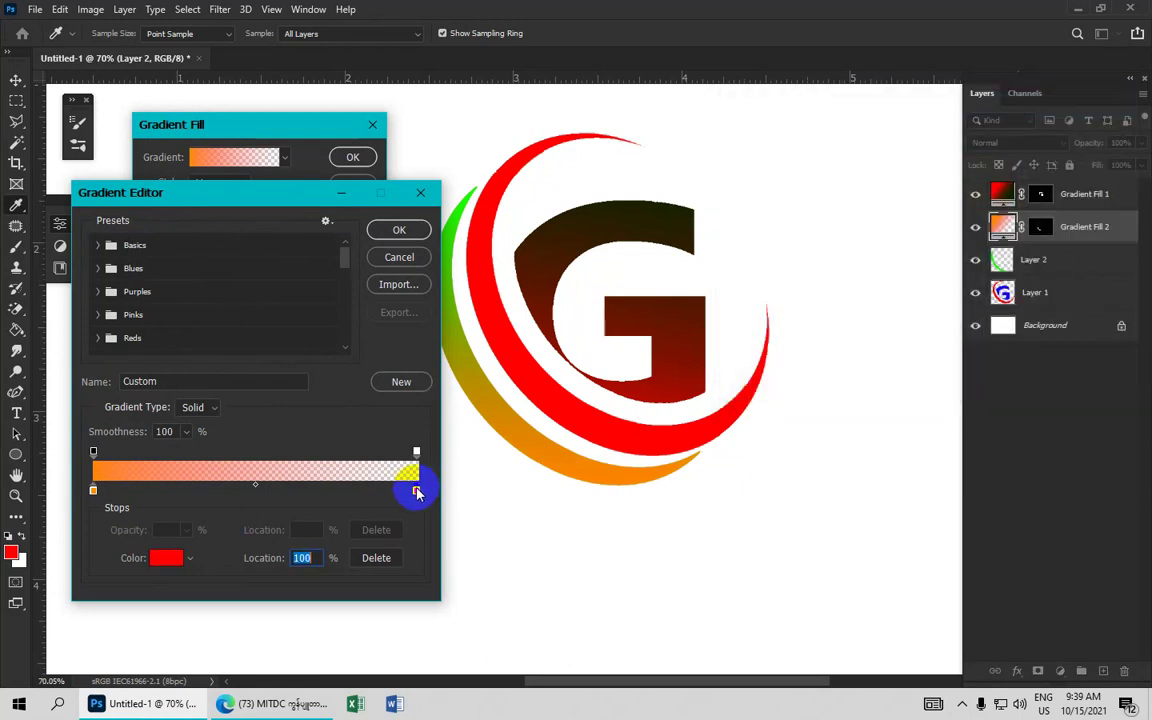
Step: Set the end stop to yellow-green at 100% opacity and accept the gradient
click(156, 557)
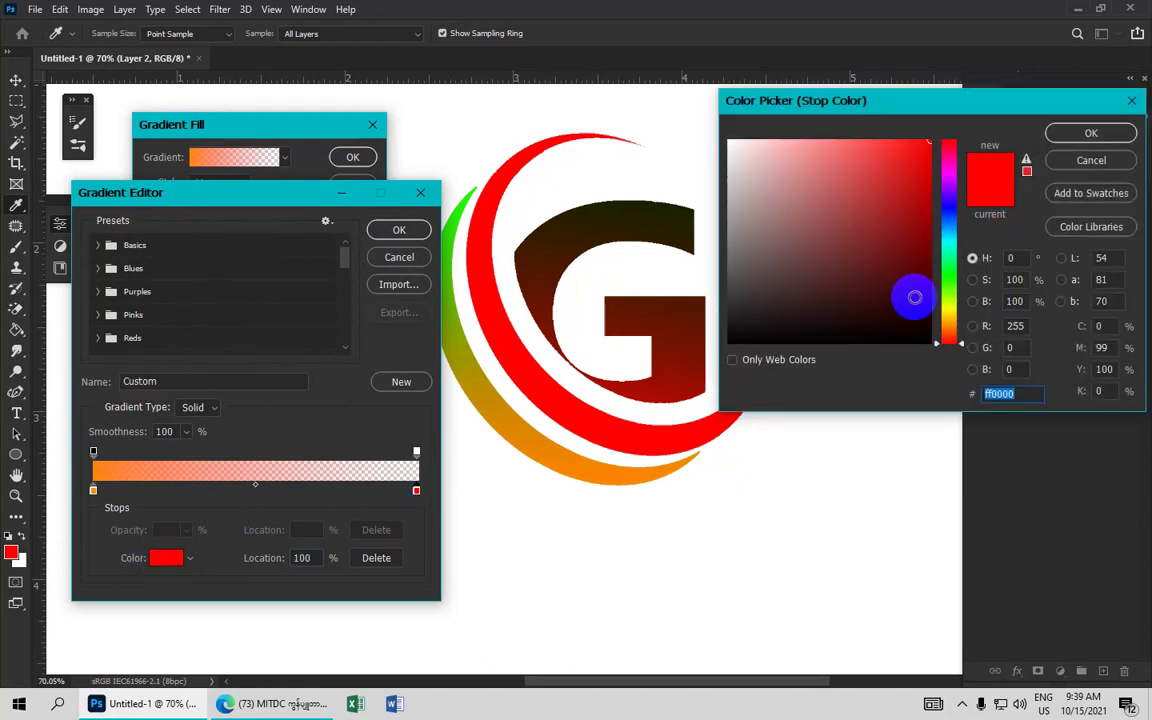
click(949, 284)
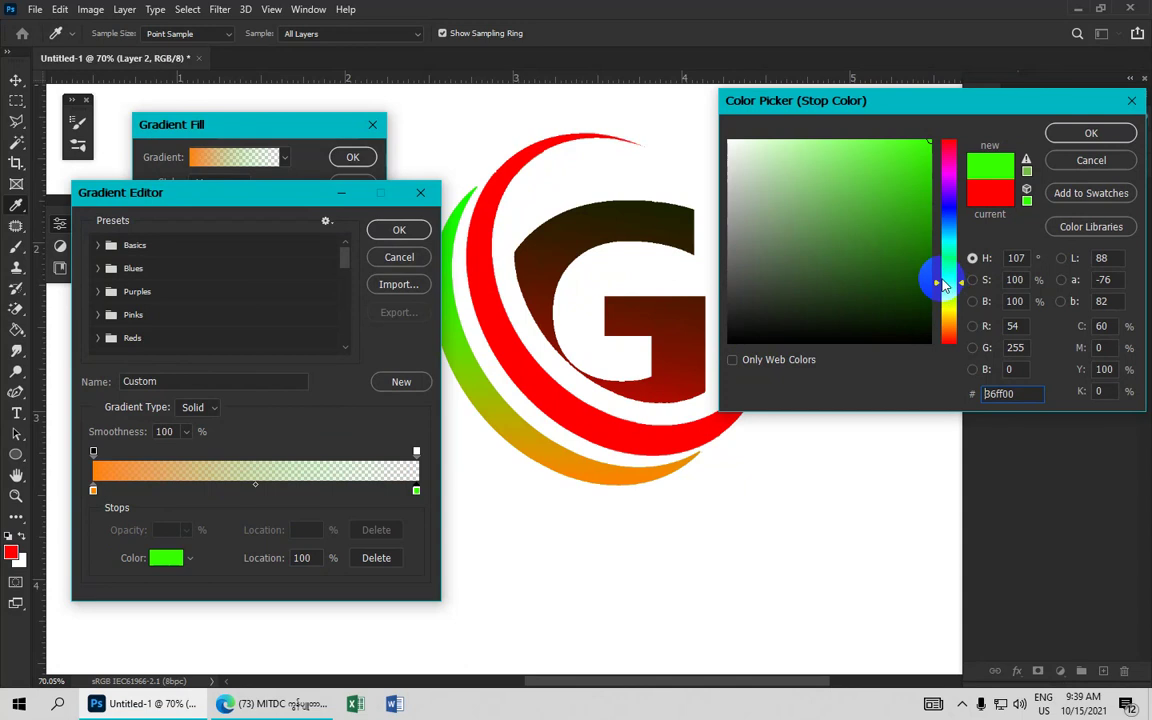
drag(944, 284, 947, 306)
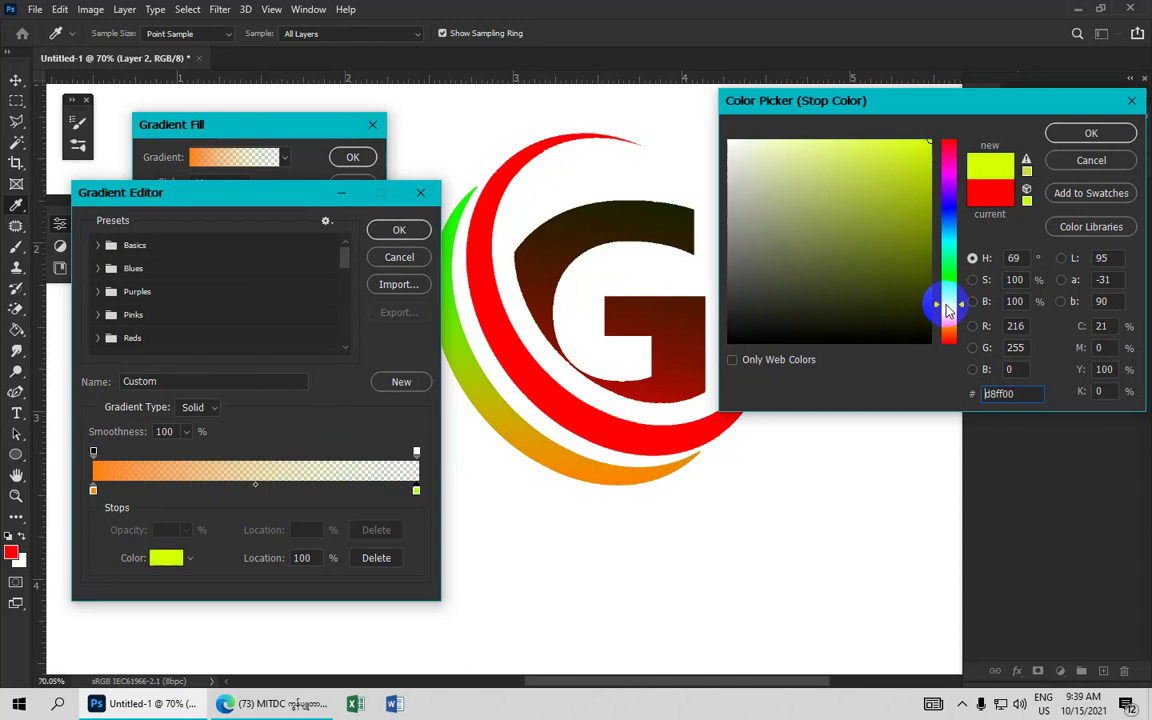
click(1088, 133)
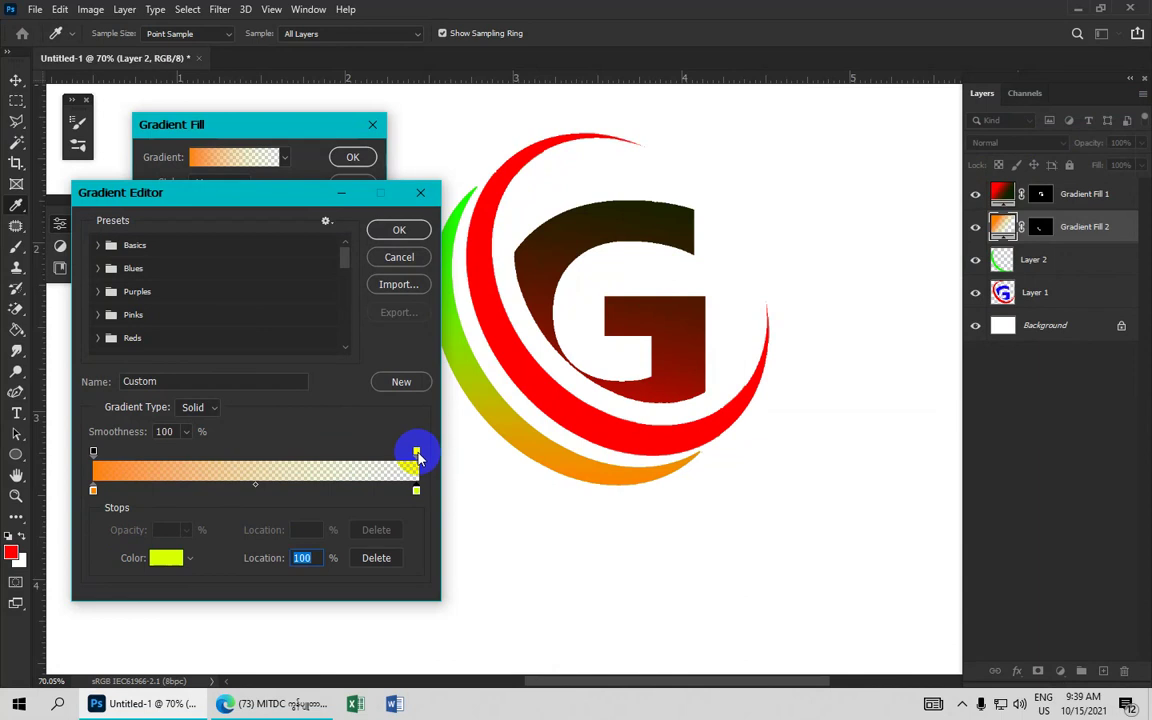
click(417, 452)
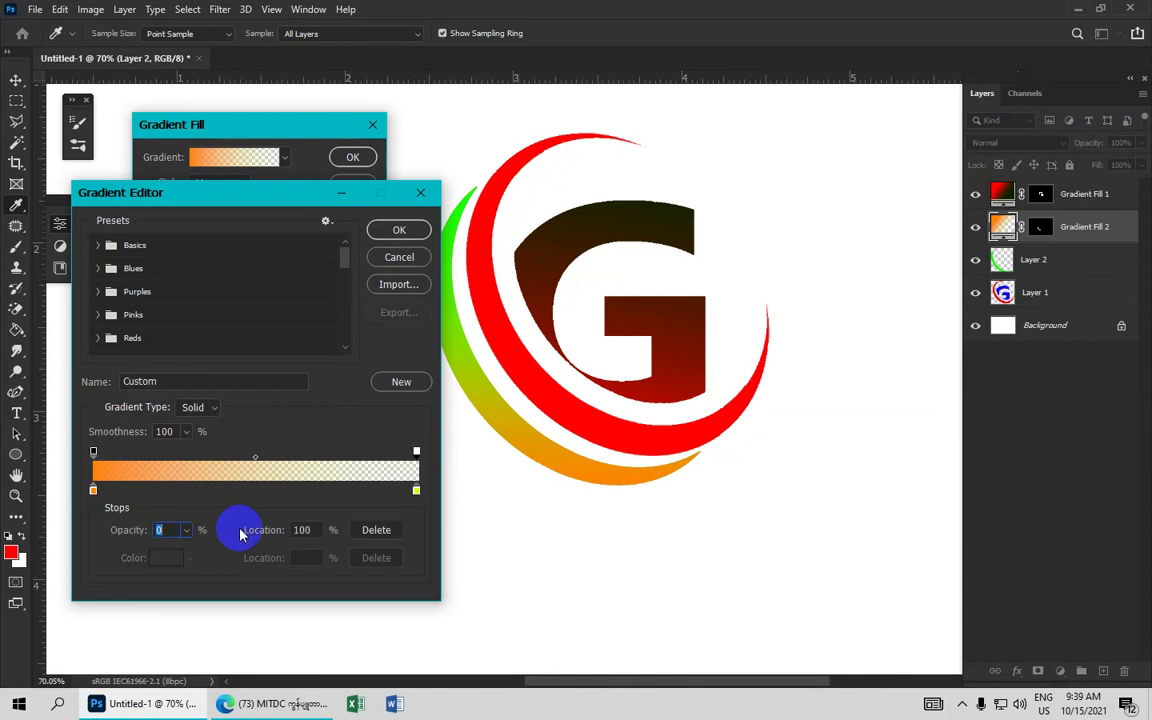
text(00)
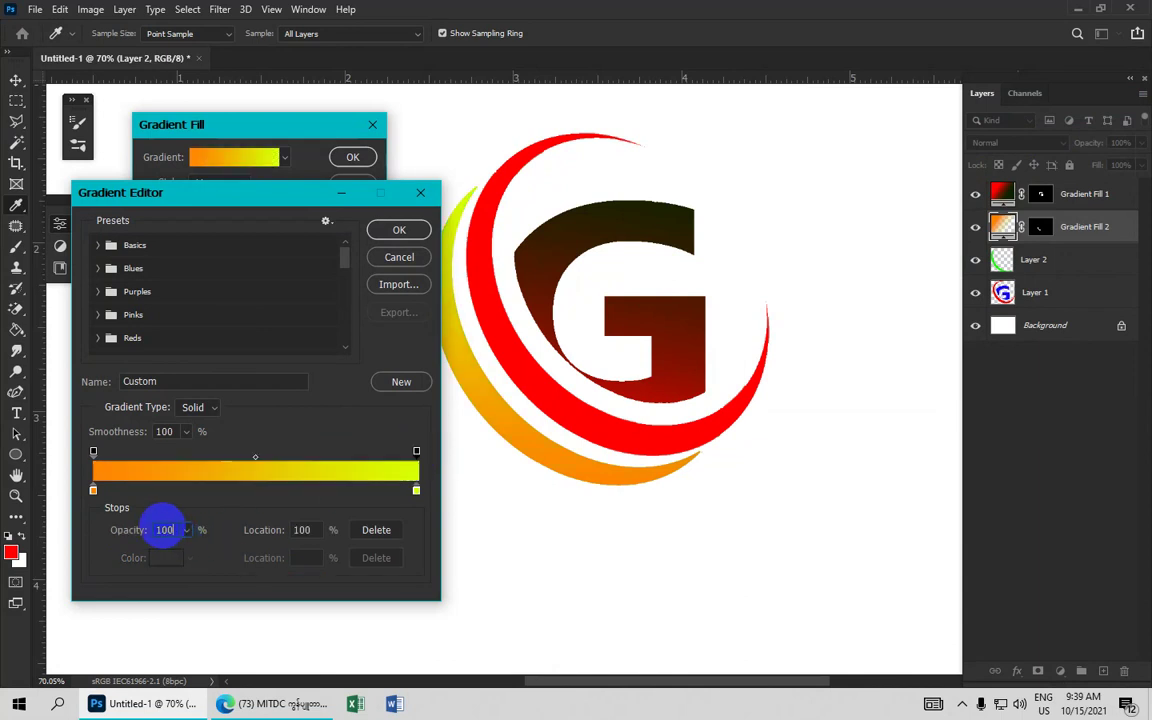
click(399, 230)
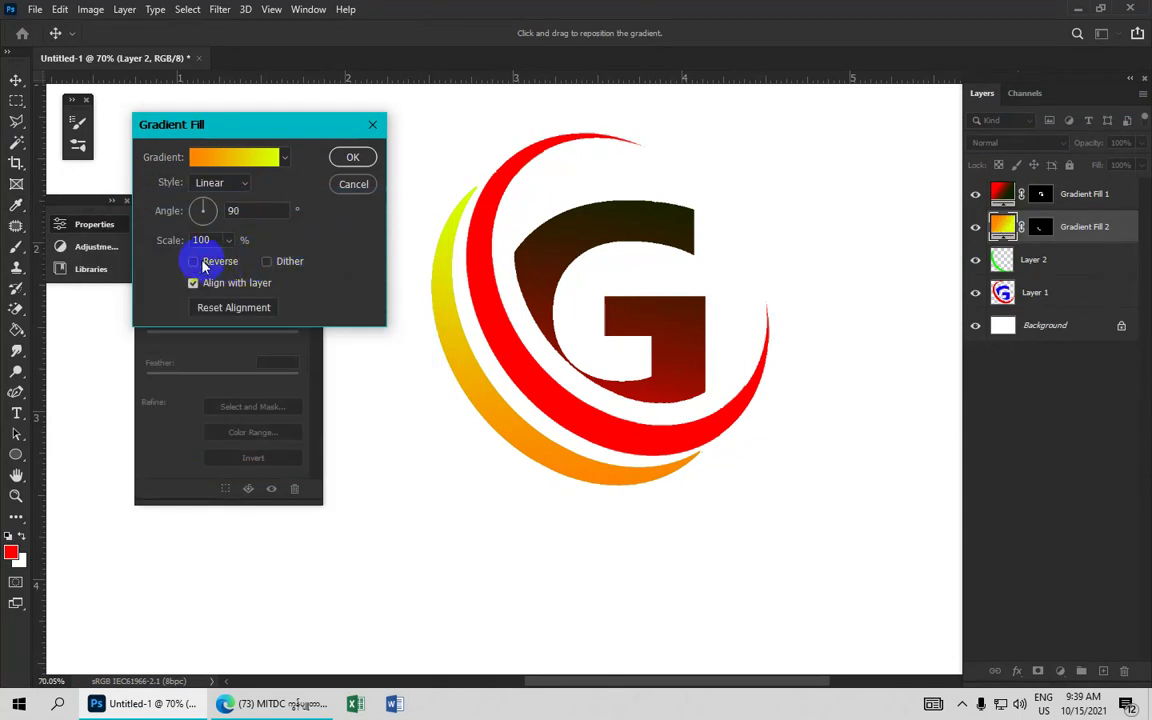
Step: Reverse the gradient, set its scale to 243%, and commit Gradient Fill 2
click(194, 262)
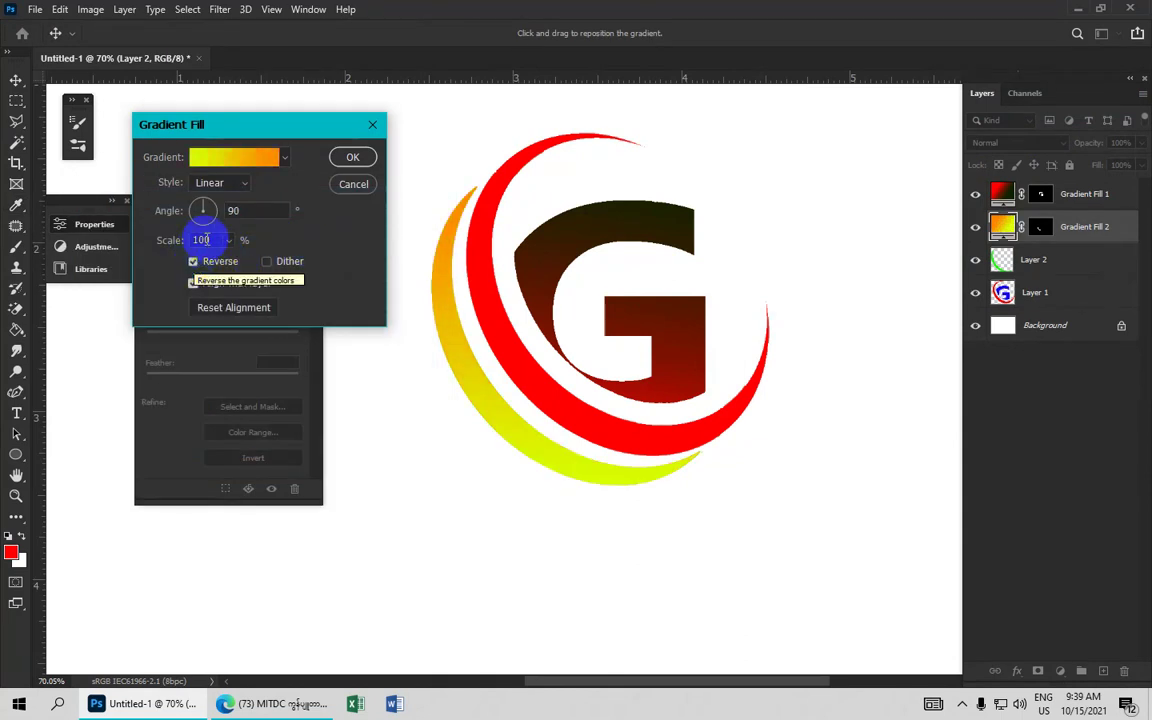
click(229, 241)
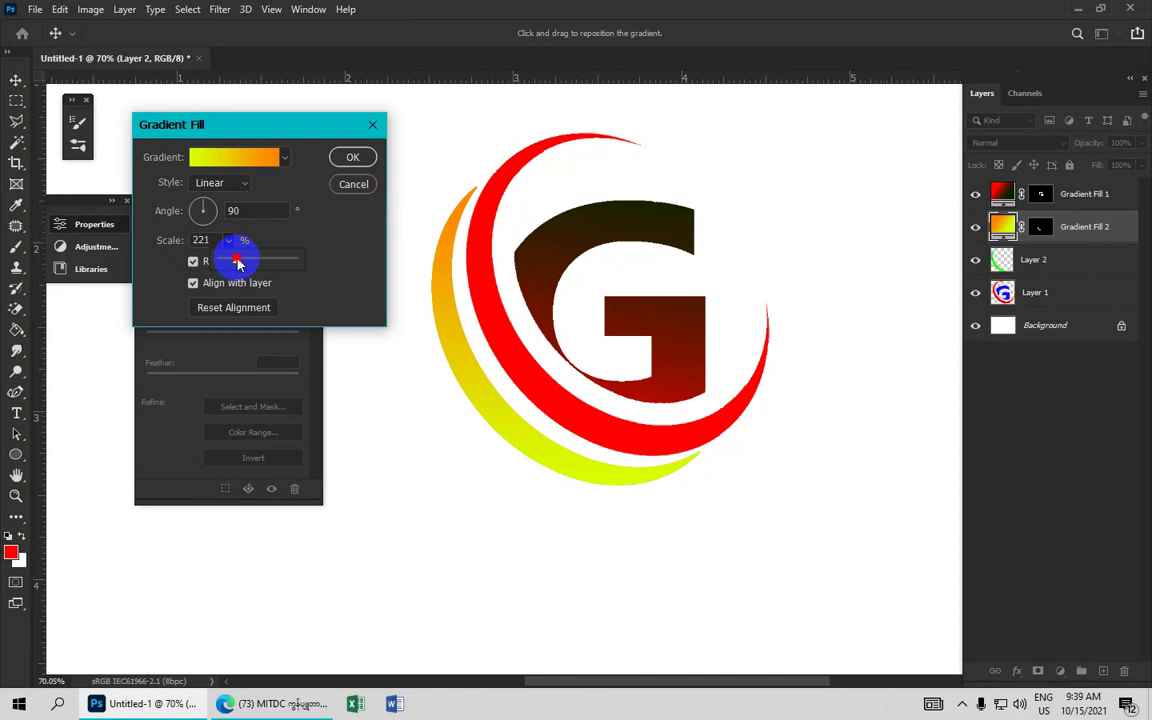
drag(240, 263, 238, 259)
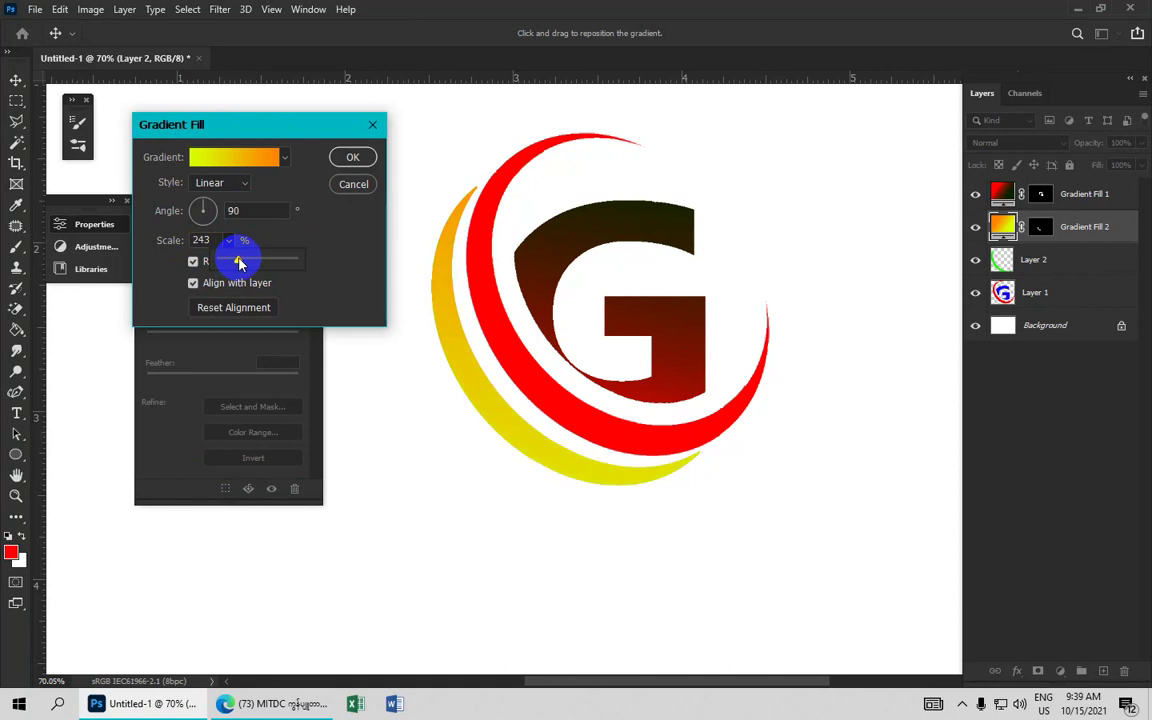
click(356, 158)
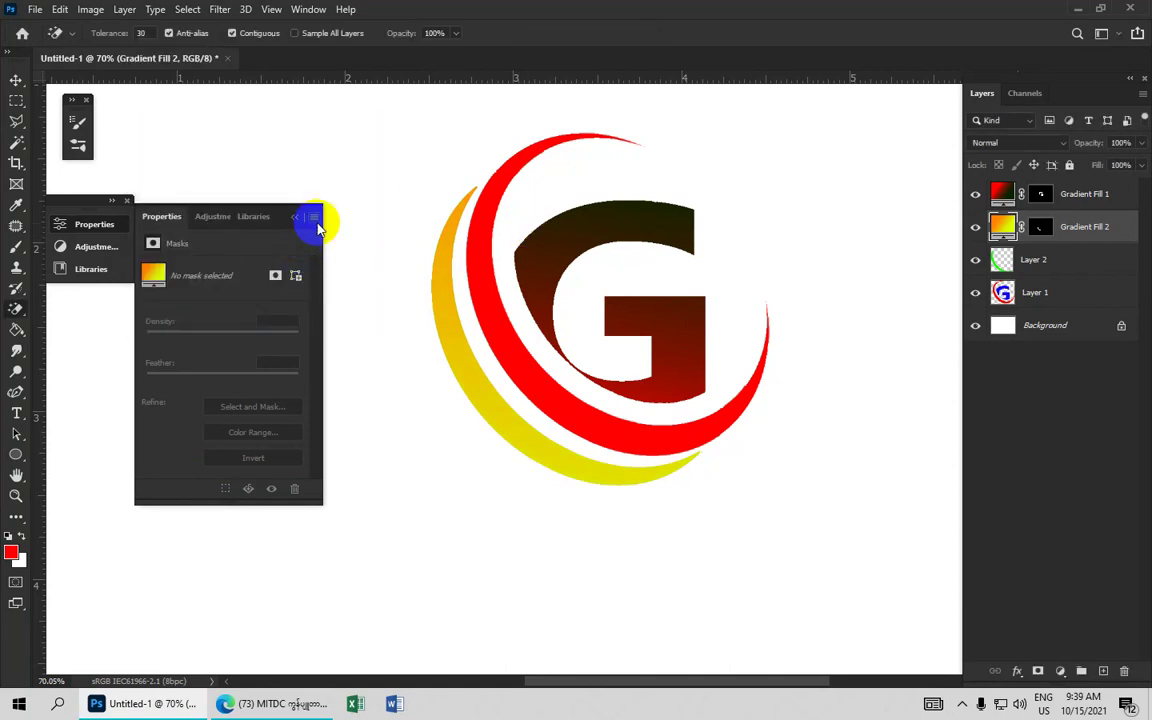
Step: Toggle the Background layer, then Magic Wand-select the red crescent on Layer 1
scroll(458, 263, down, 1)
scroll(550, 340, down, 1)
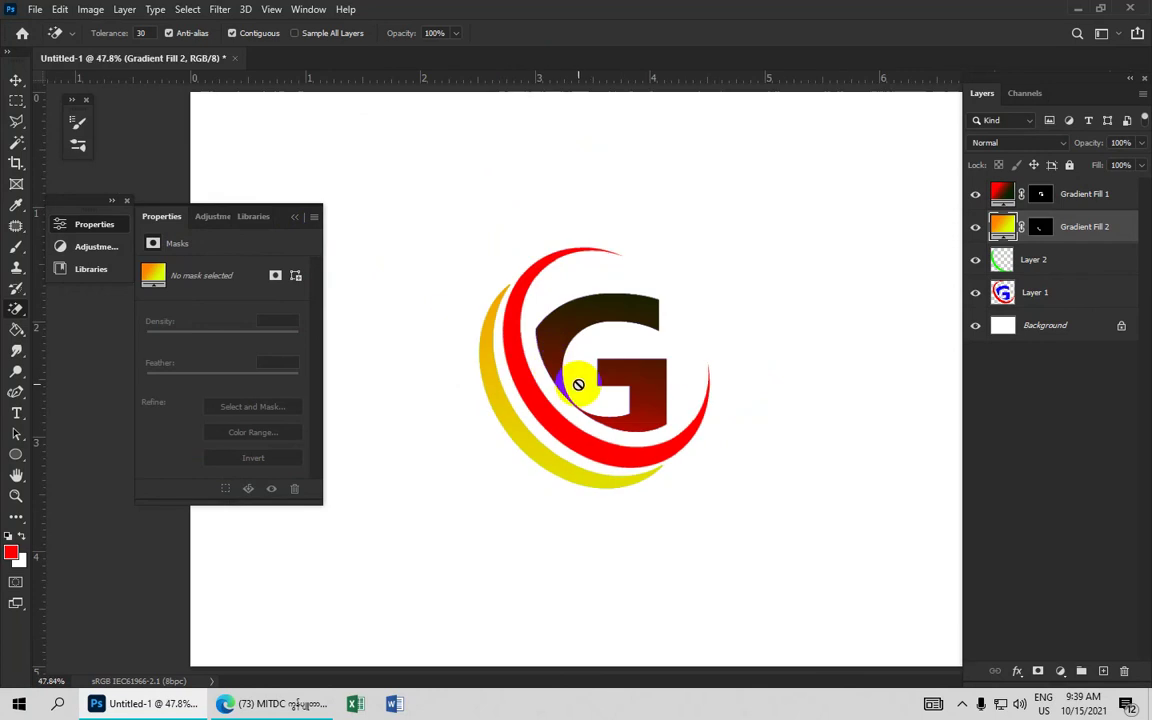
scroll(578, 382, up, 2)
scroll(578, 382, up, 1)
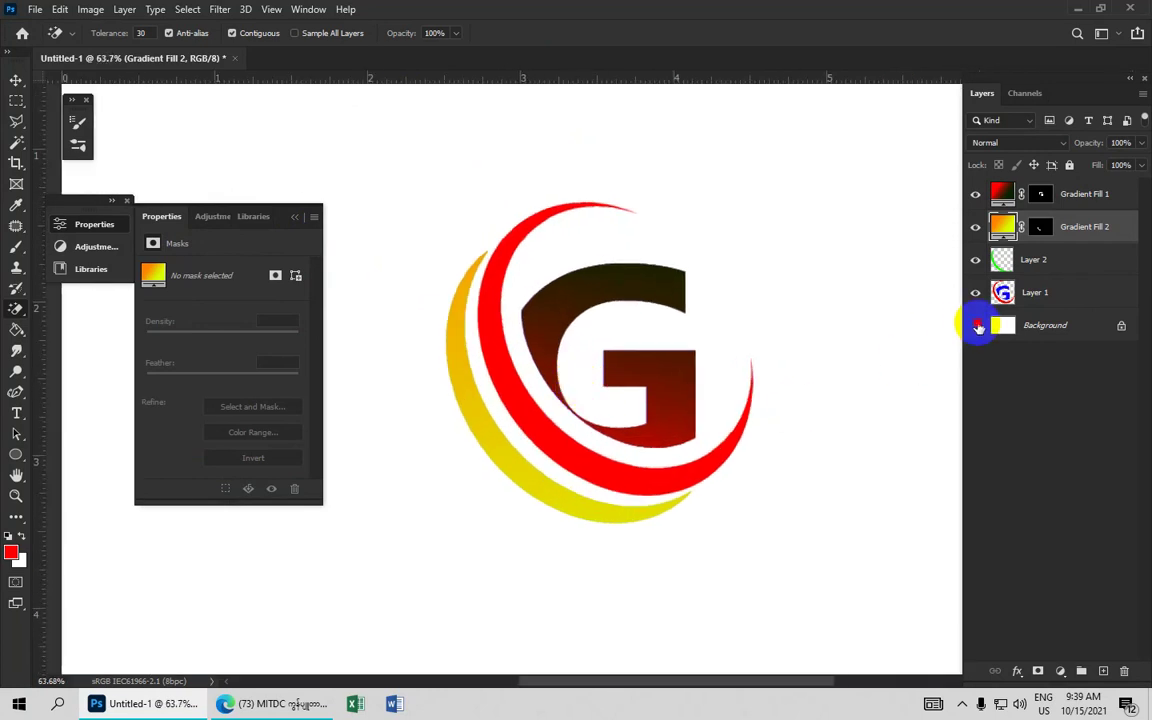
click(976, 325)
click(976, 325)
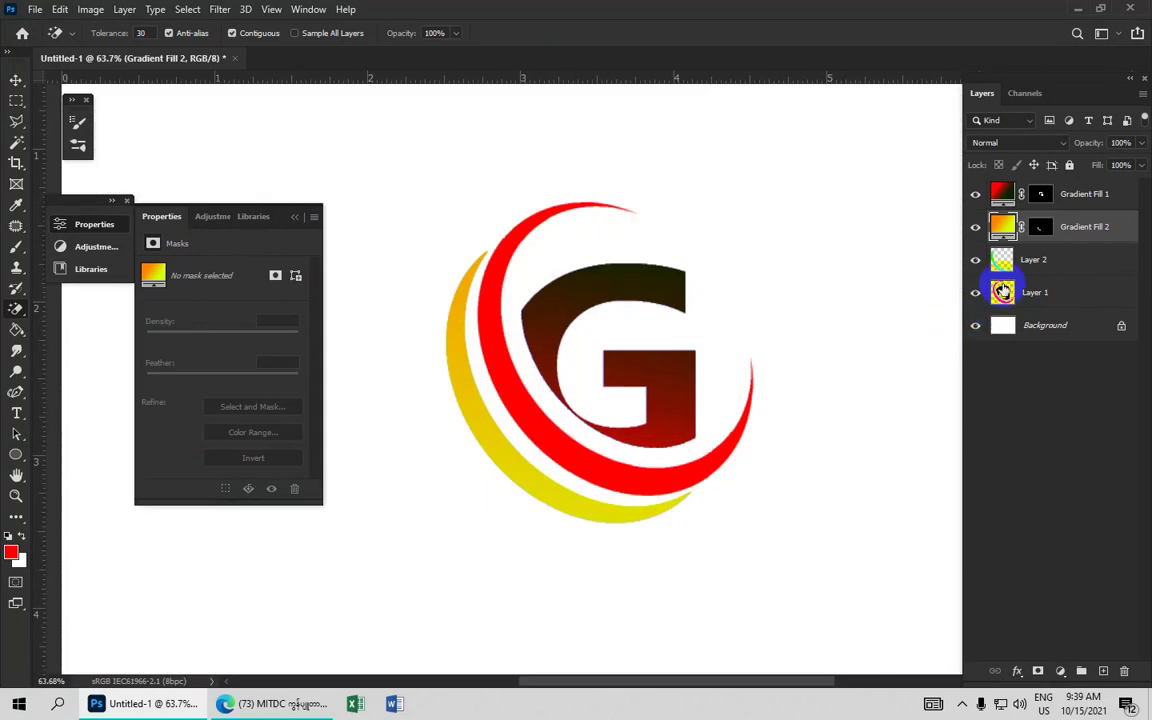
click(18, 145)
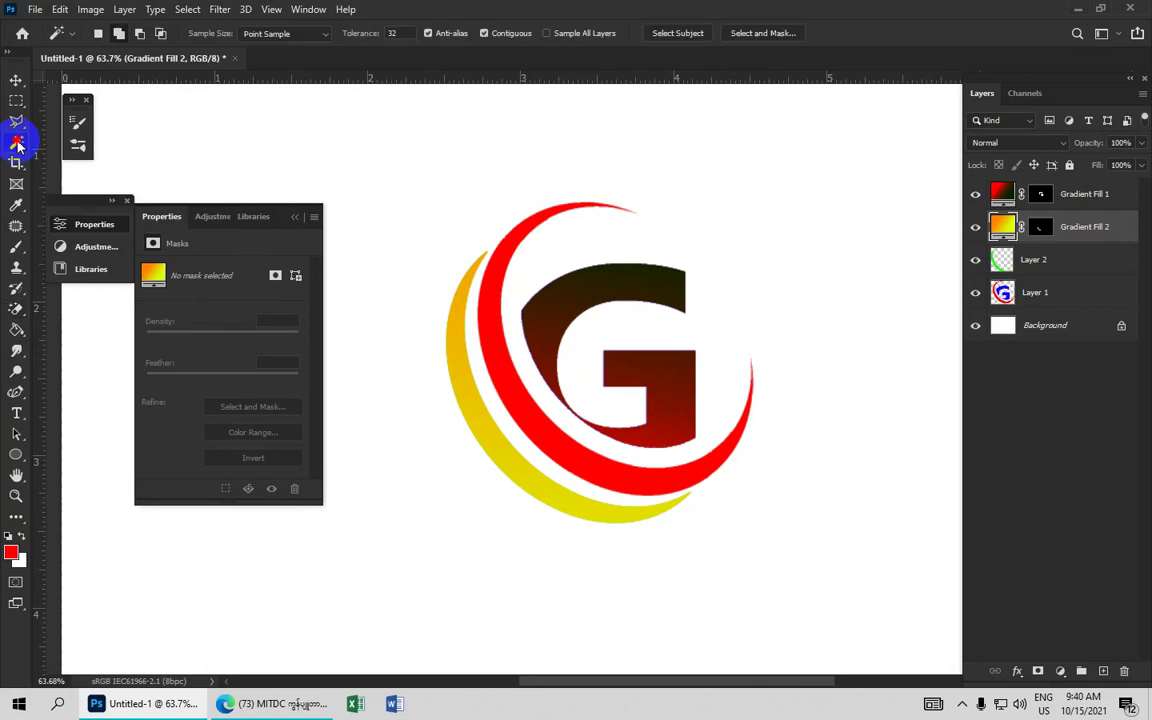
click(1040, 294)
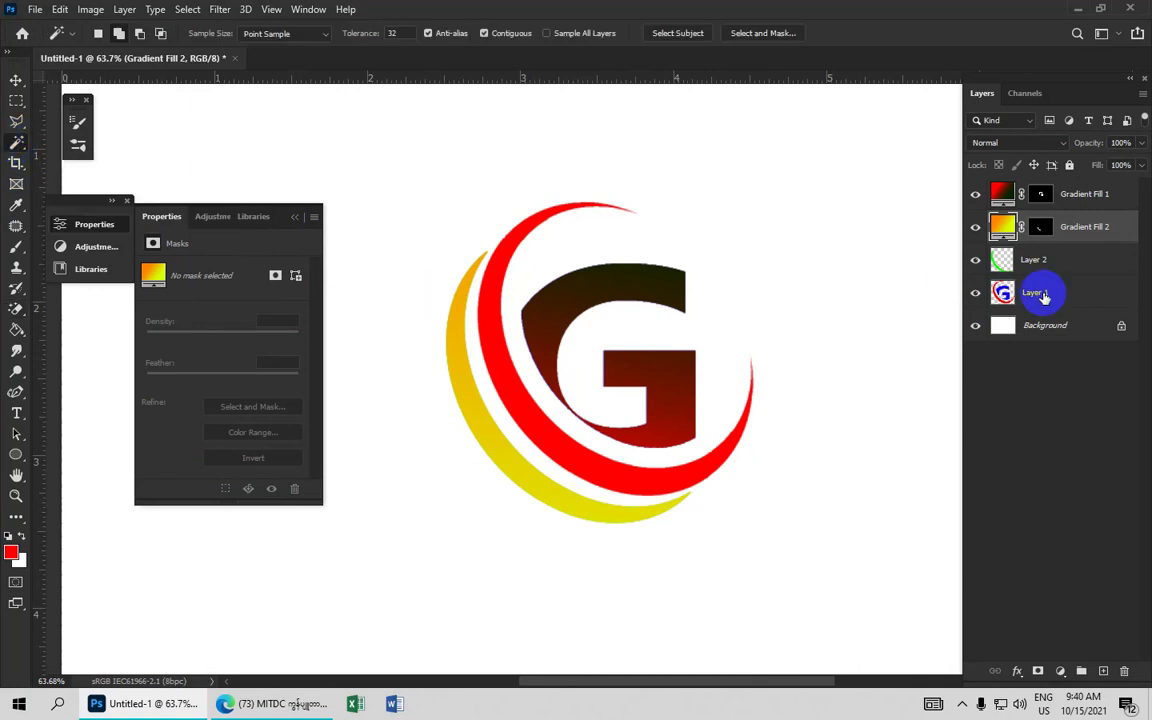
click(490, 317)
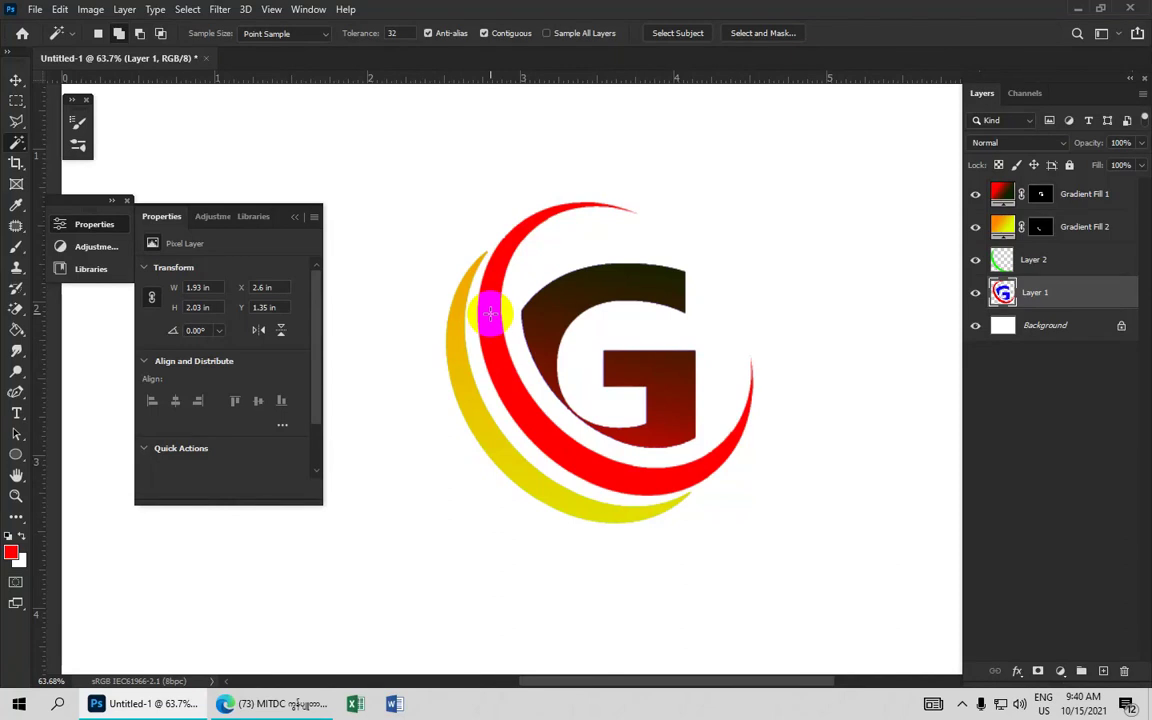
click(490, 315)
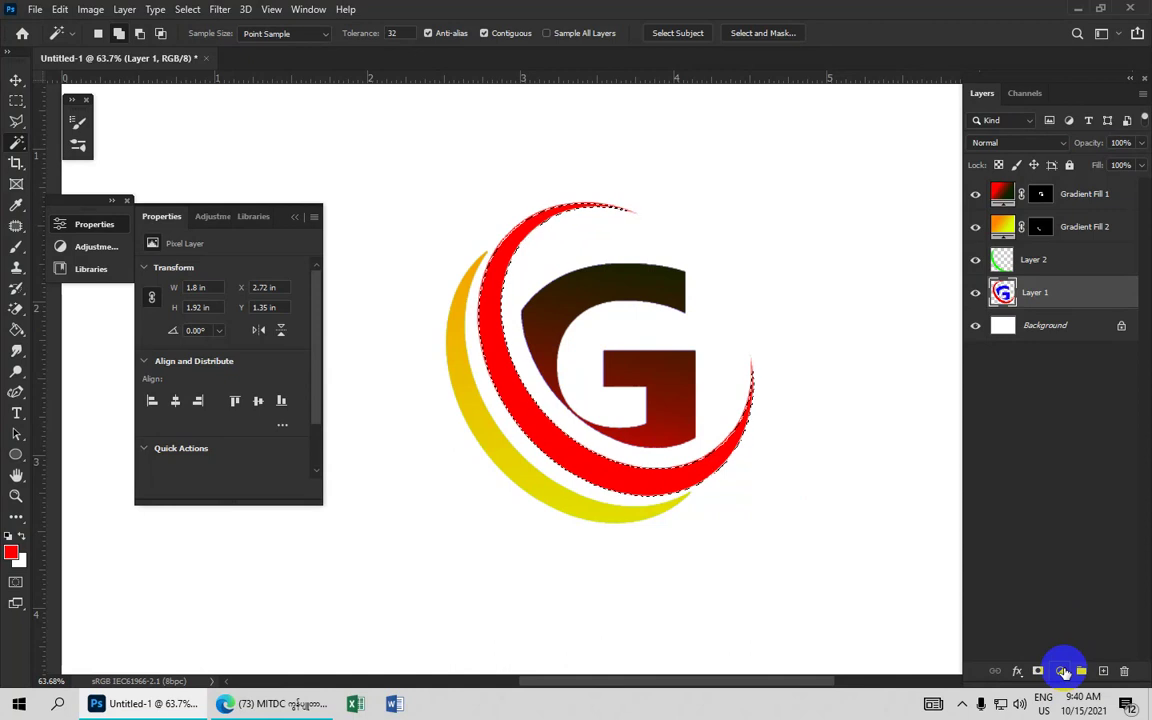
click(1063, 673)
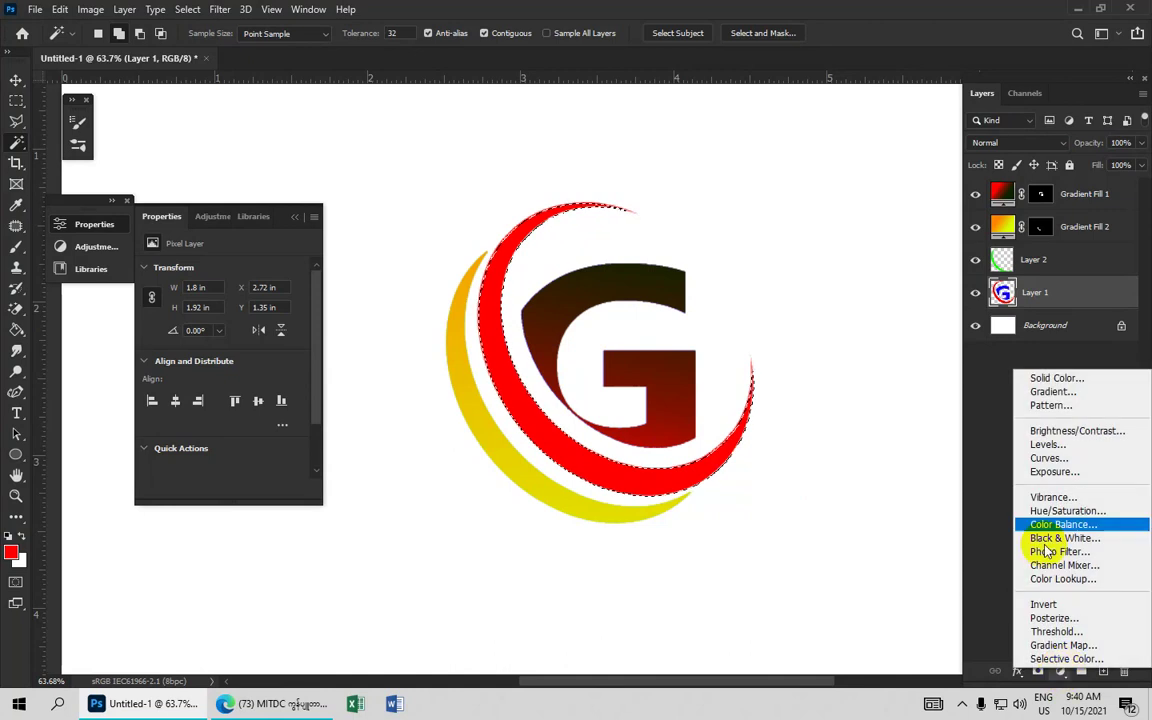
Step: Add a Gradient fill layer to the red crescent and set the left stop to blue
click(1040, 391)
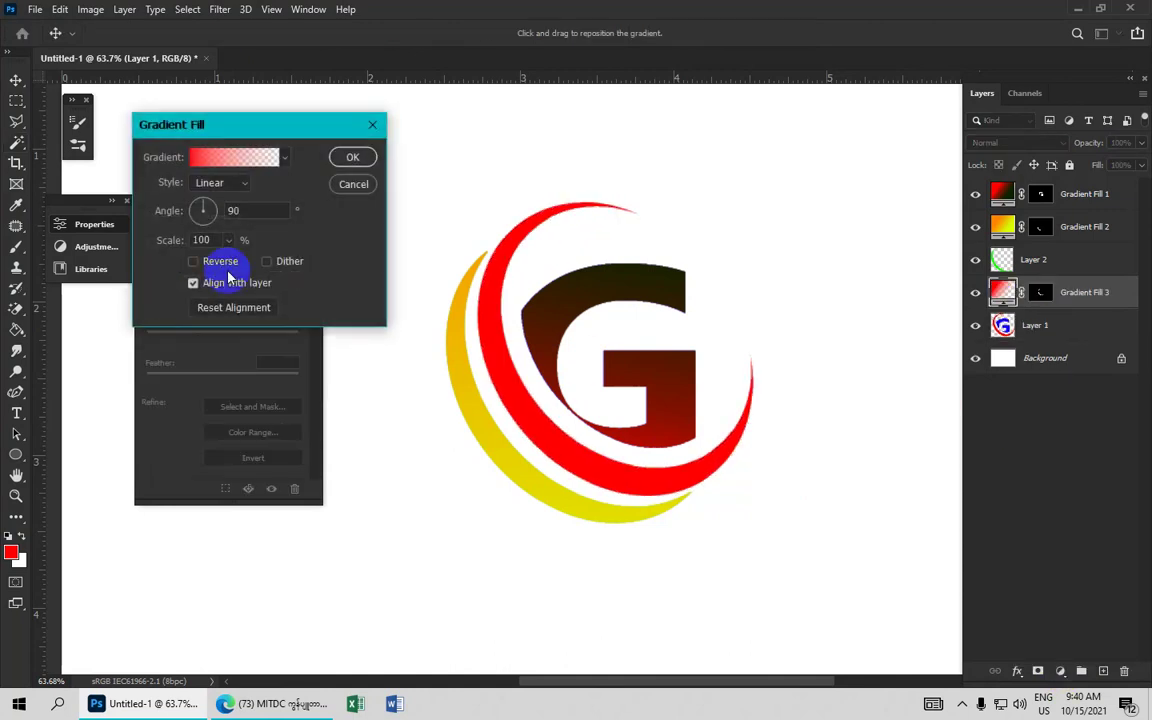
click(209, 160)
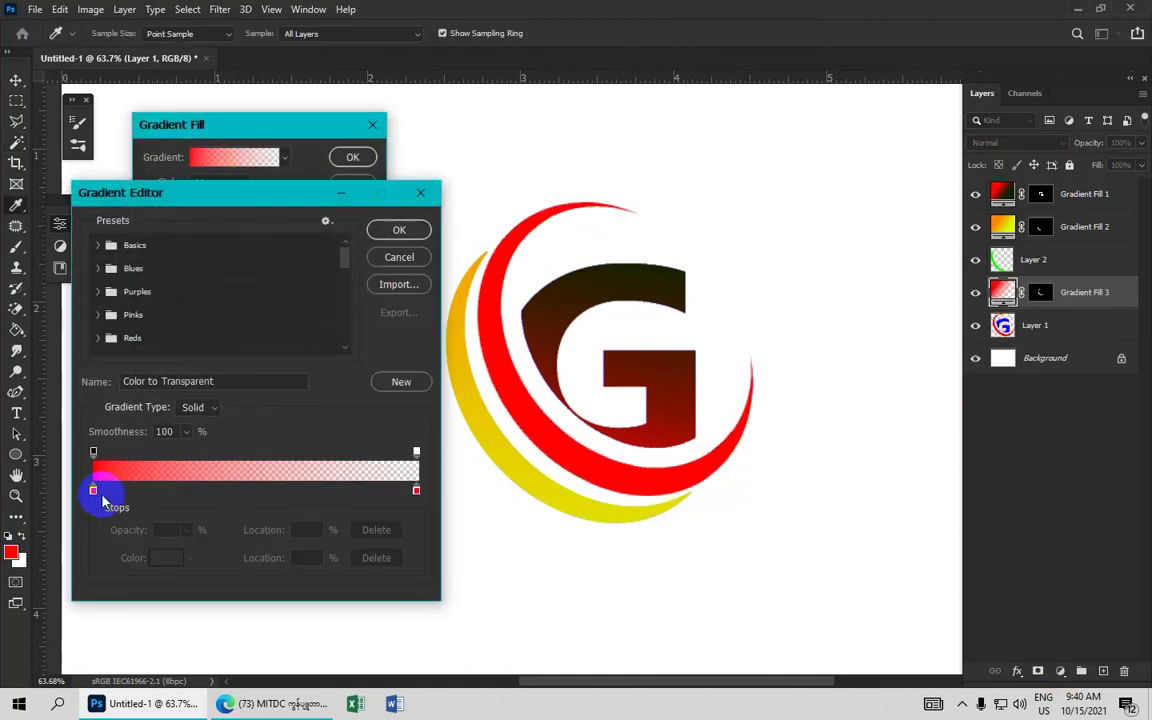
click(93, 490)
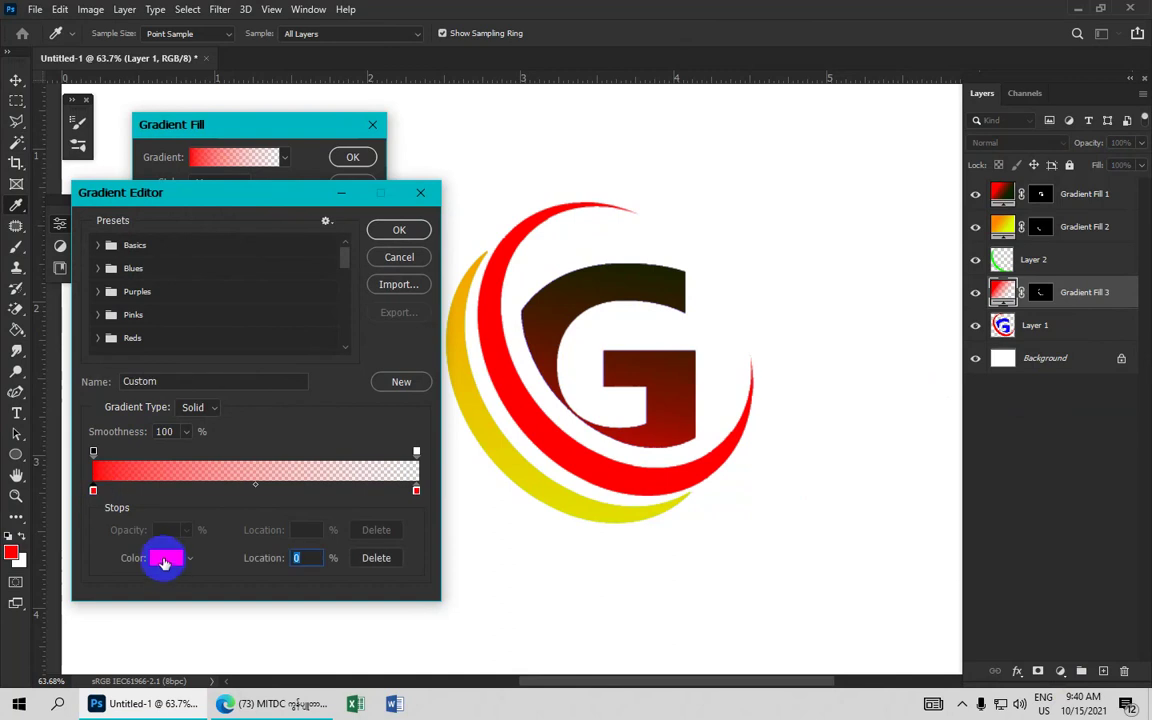
click(166, 557)
click(948, 186)
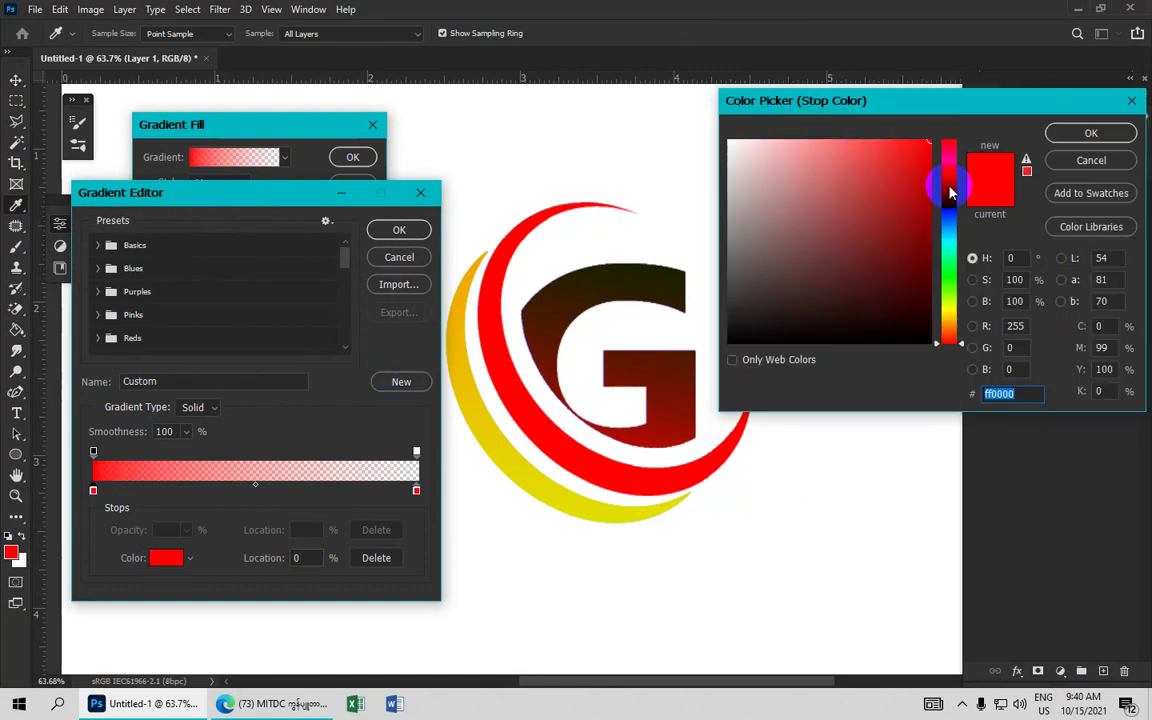
click(948, 209)
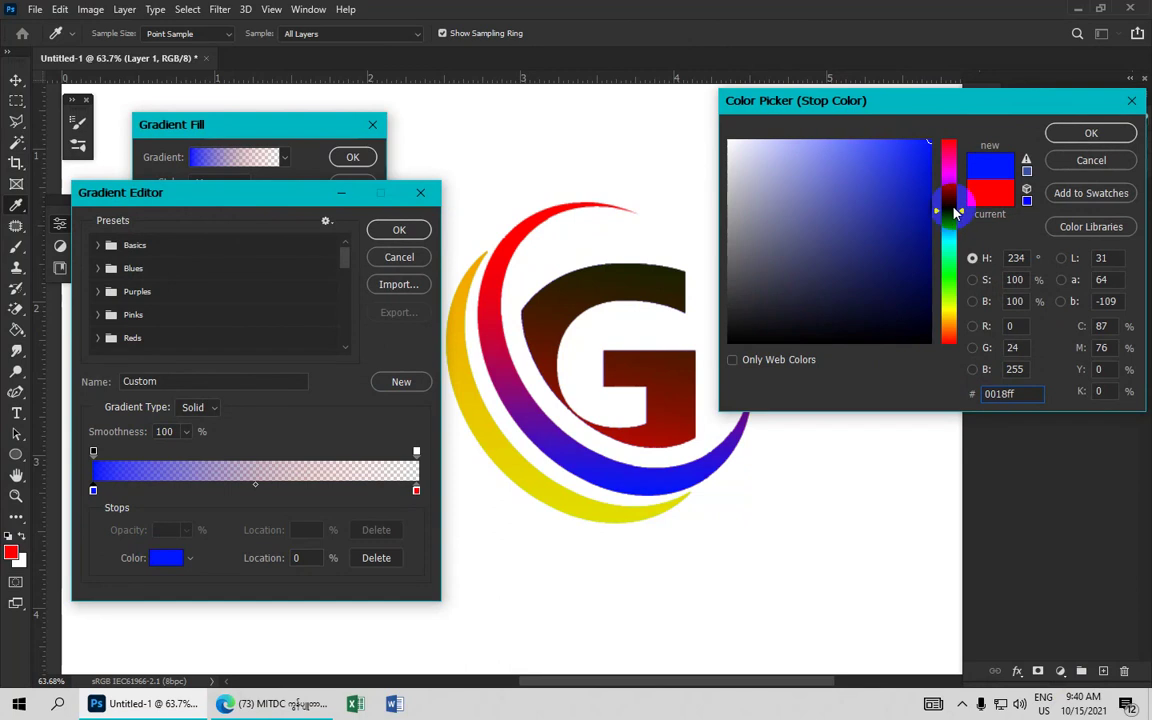
click(1088, 133)
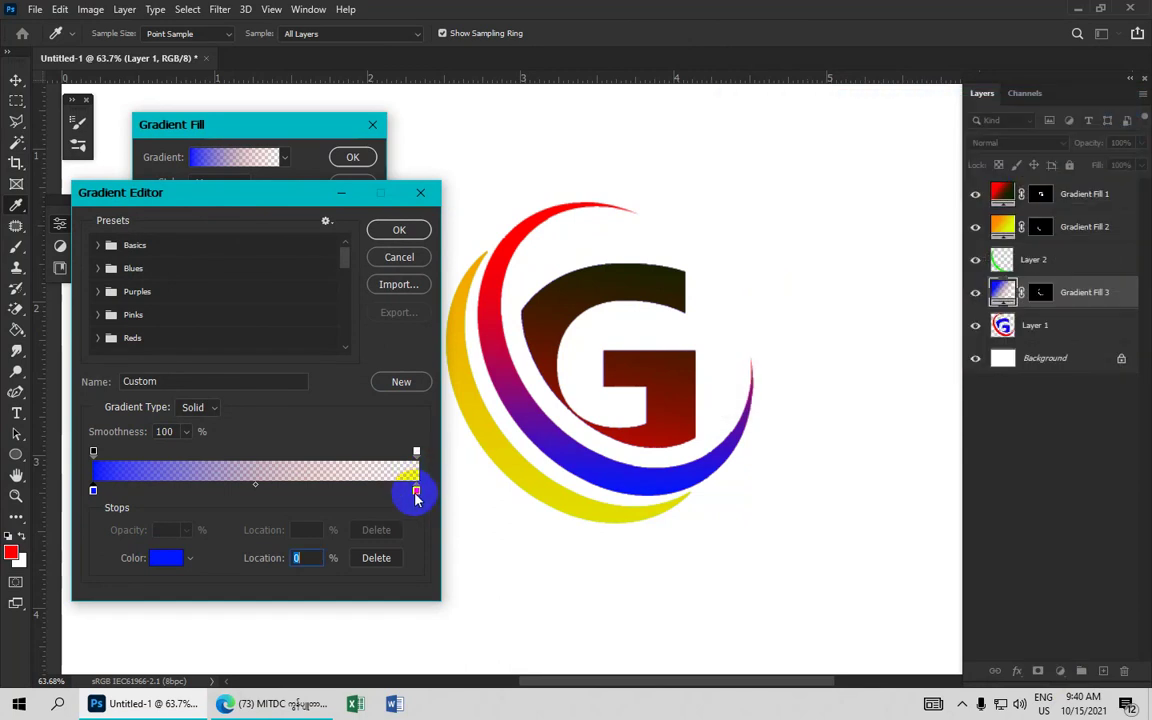
Step: Set the right stop to pink ff004e with its opacity at 100
click(416, 491)
click(160, 560)
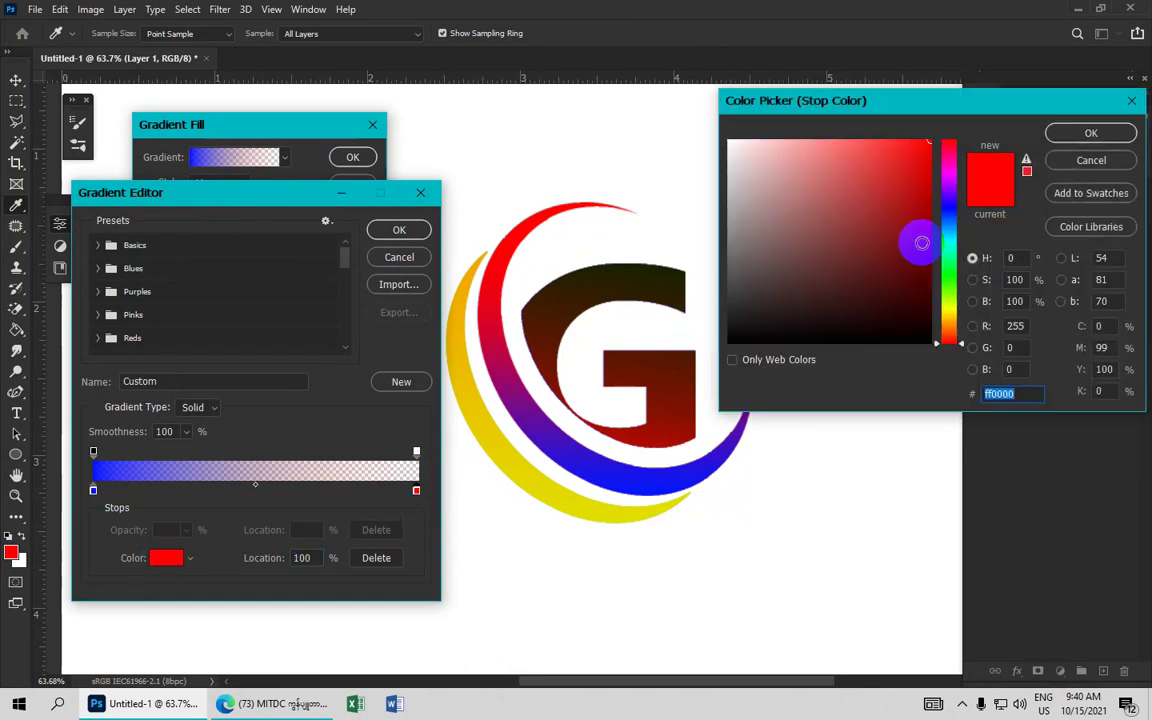
click(950, 193)
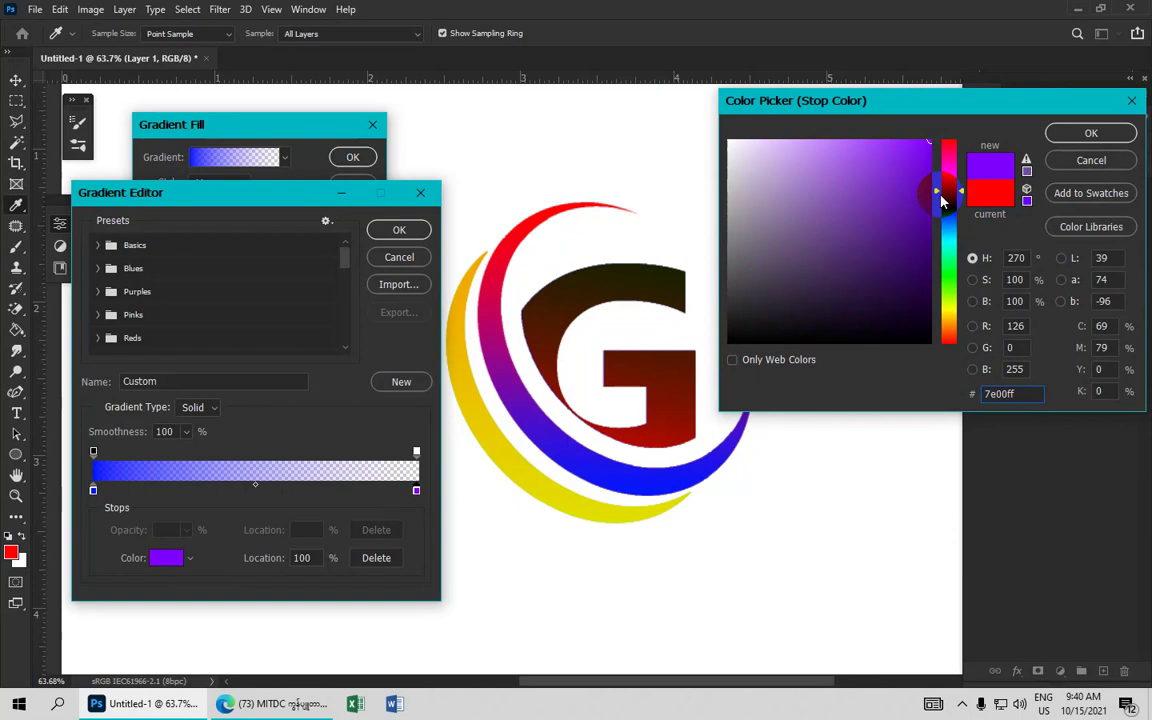
click(952, 151)
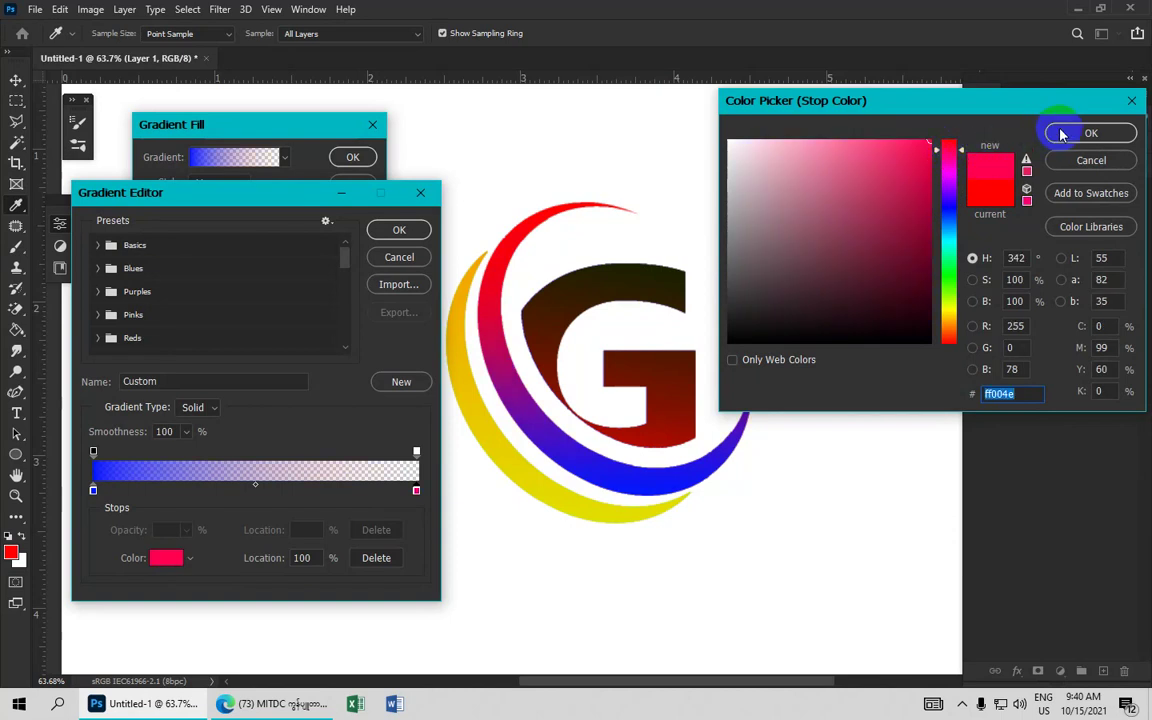
click(1062, 133)
click(416, 452)
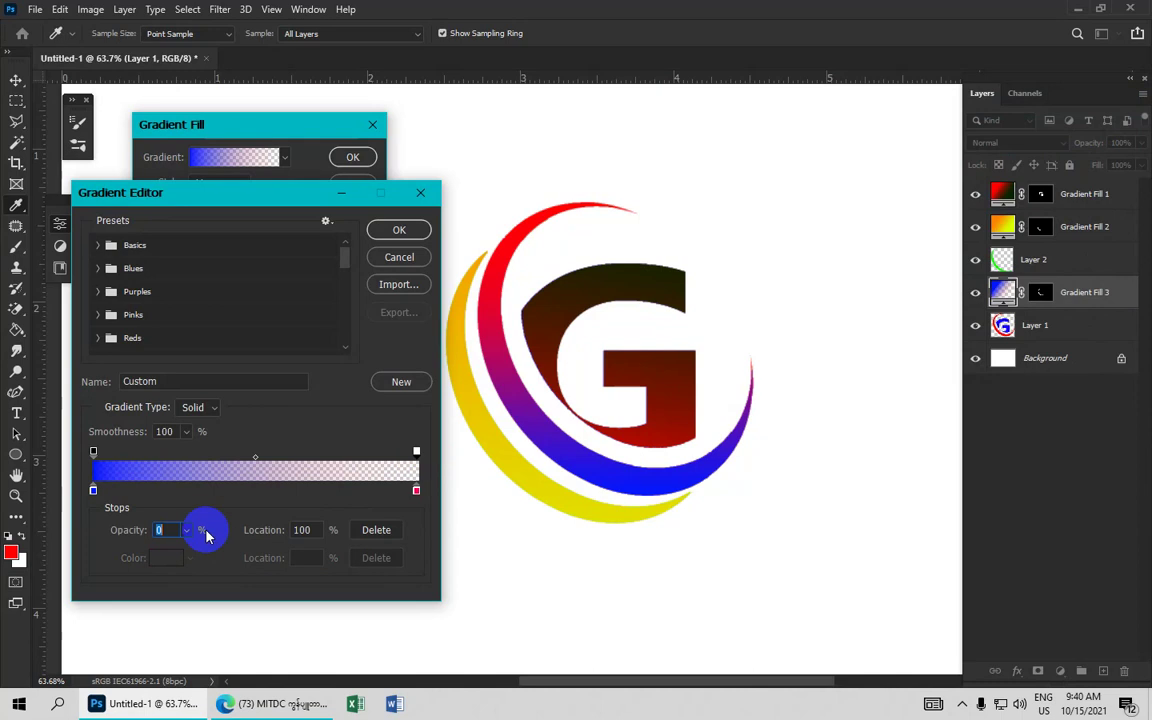
text(100)
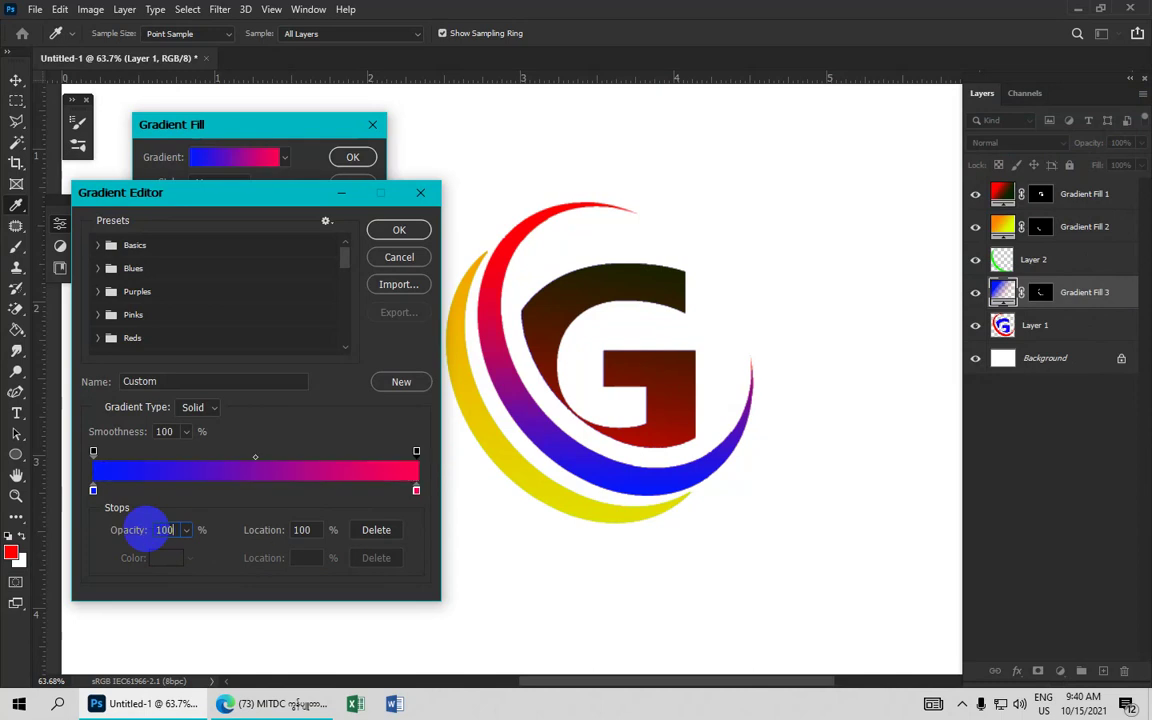
Step: Accept the blue-to-pink gradient, keep Align with layer on, and commit Gradient Fill 3
click(400, 231)
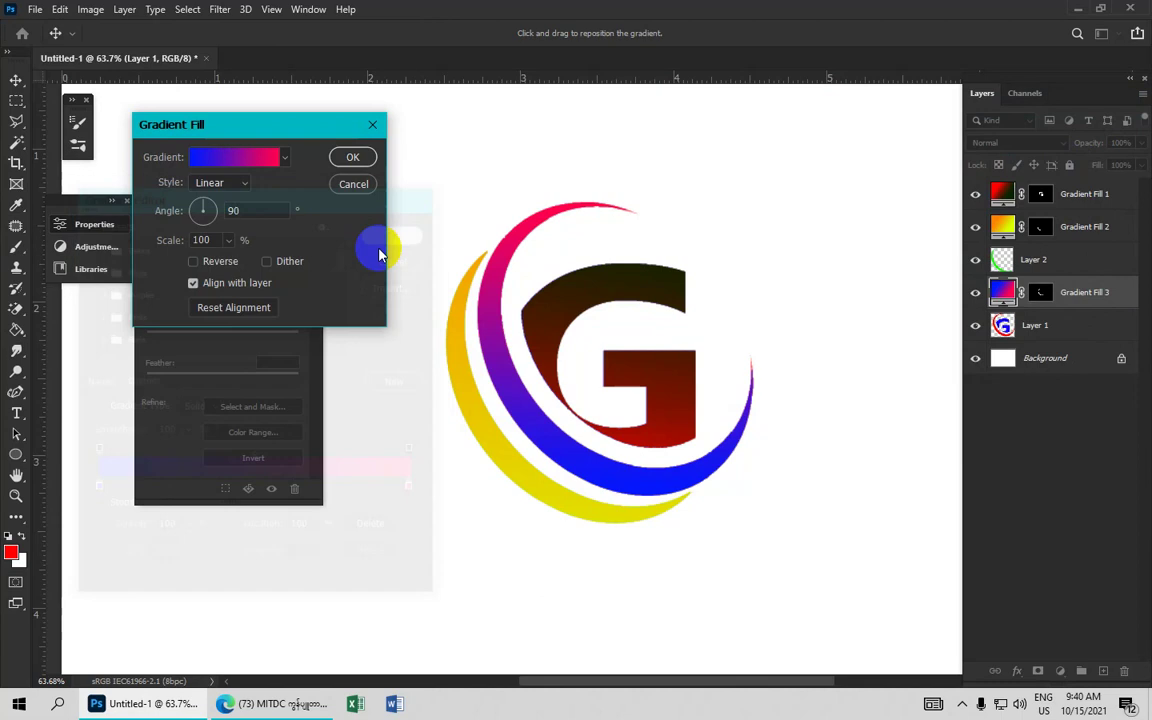
click(233, 285)
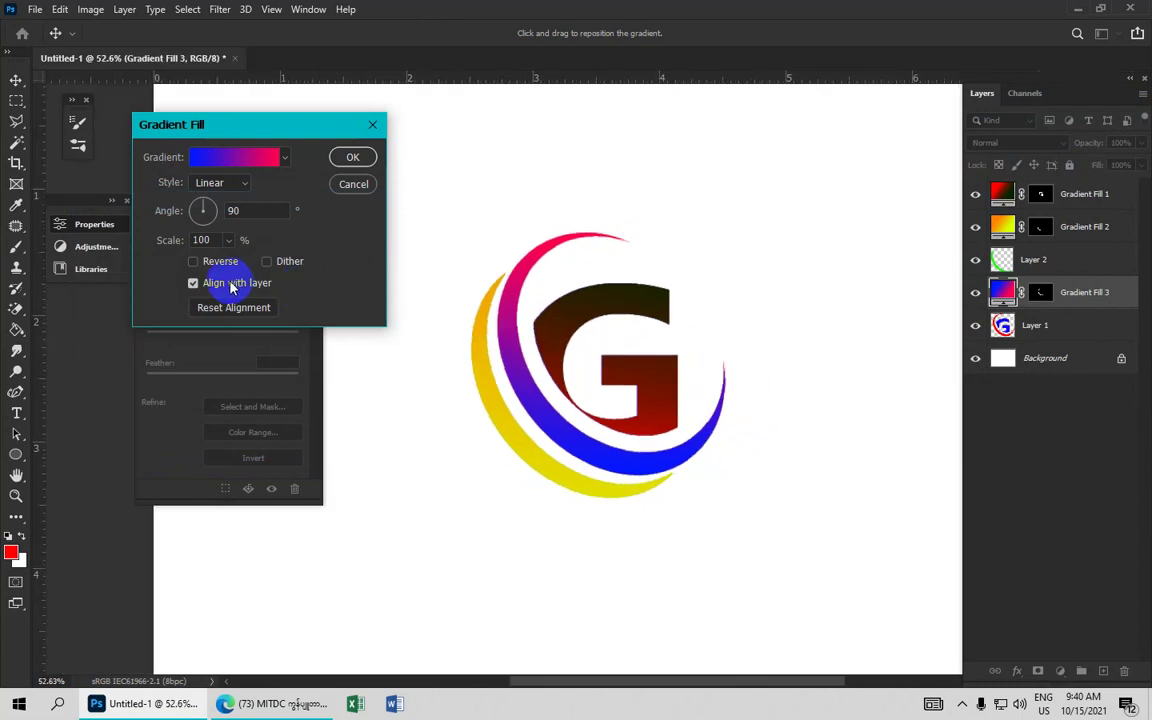
click(228, 282)
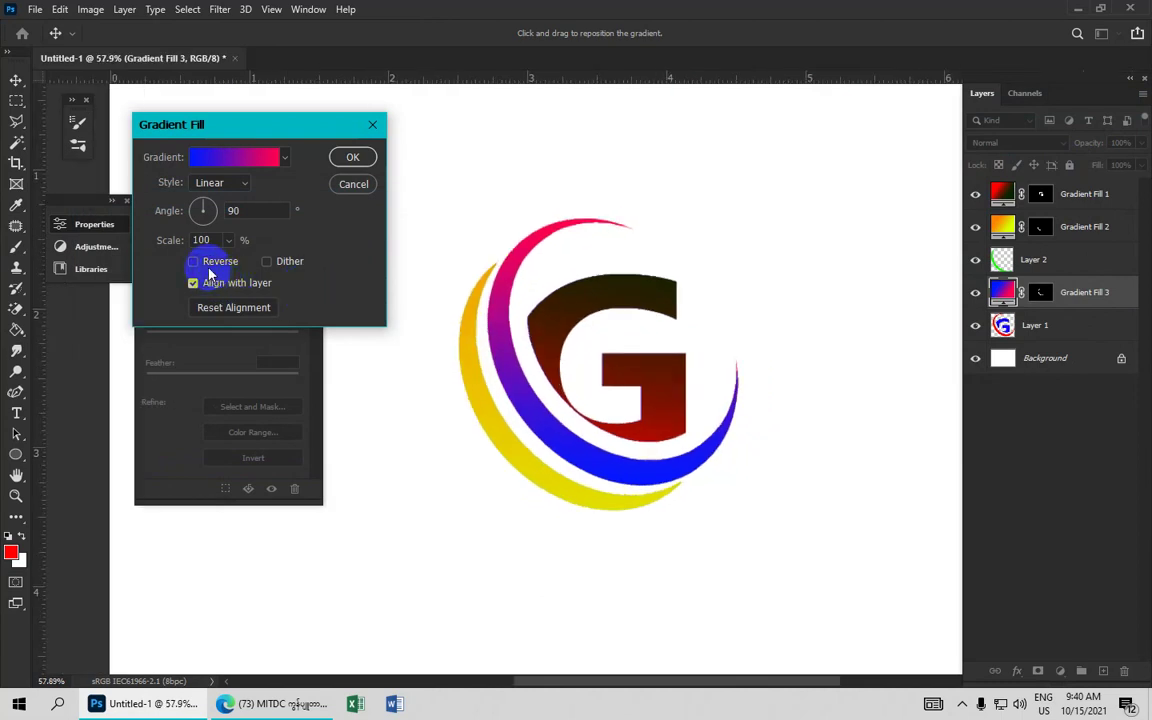
click(360, 161)
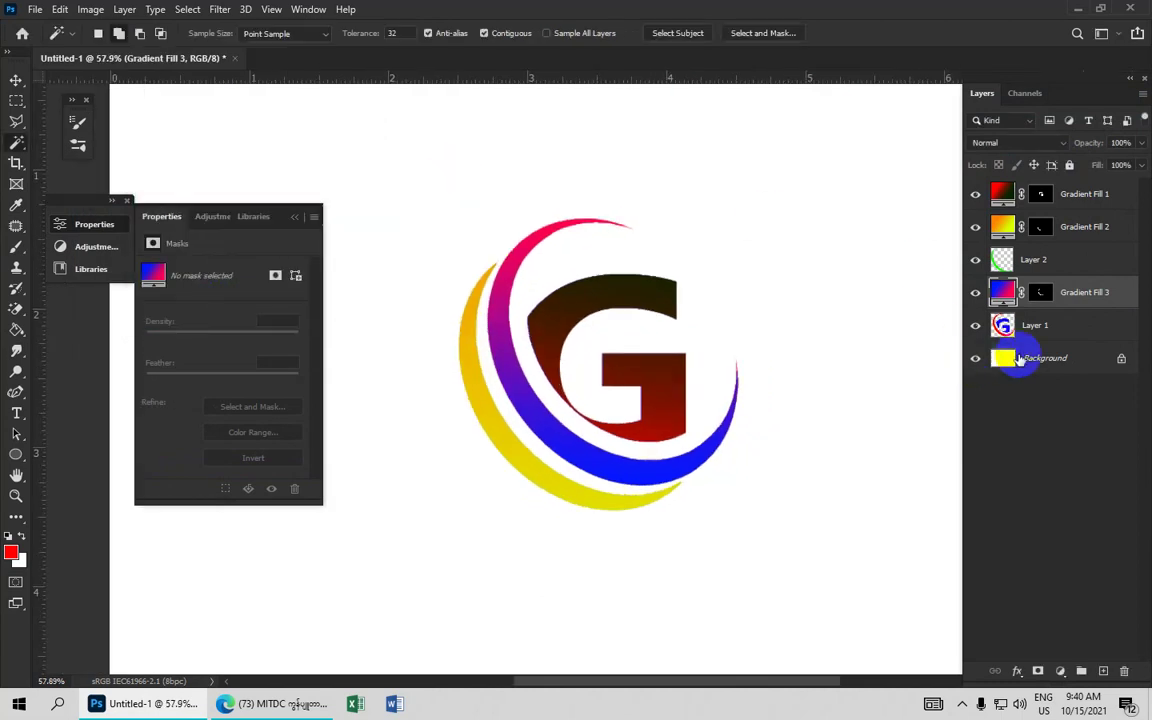
Step: Unlock the Background layer into Layer 0 and bring up its Blending Options
click(1044, 360)
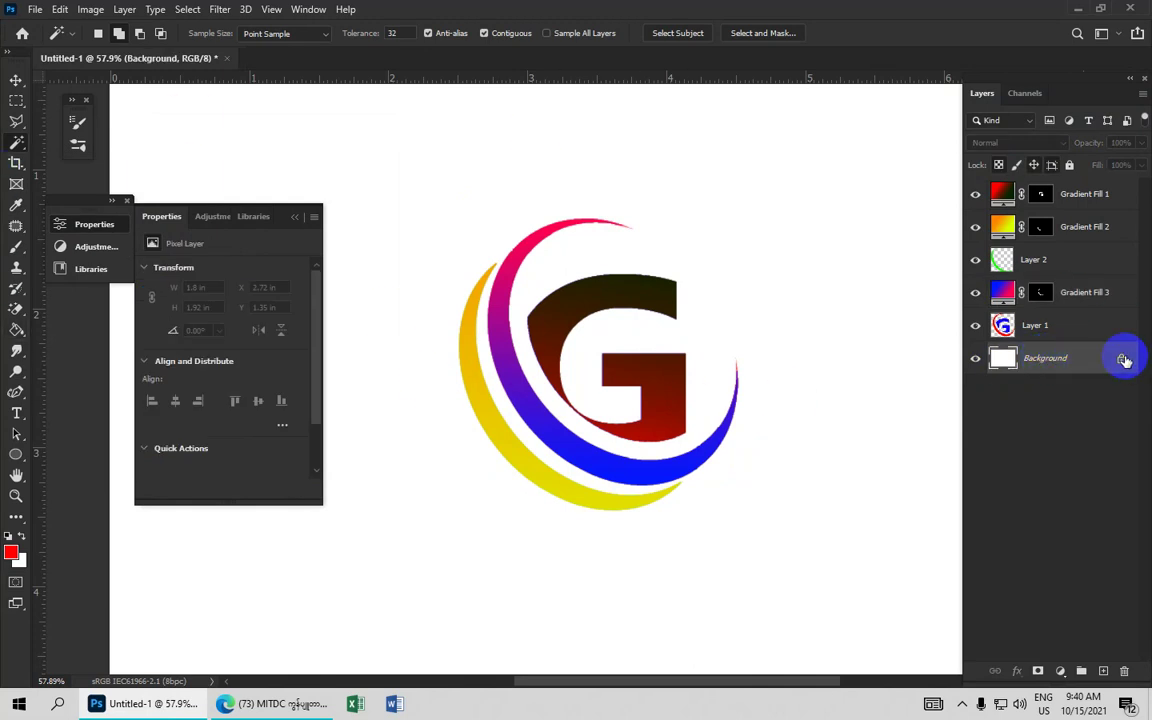
click(1122, 360)
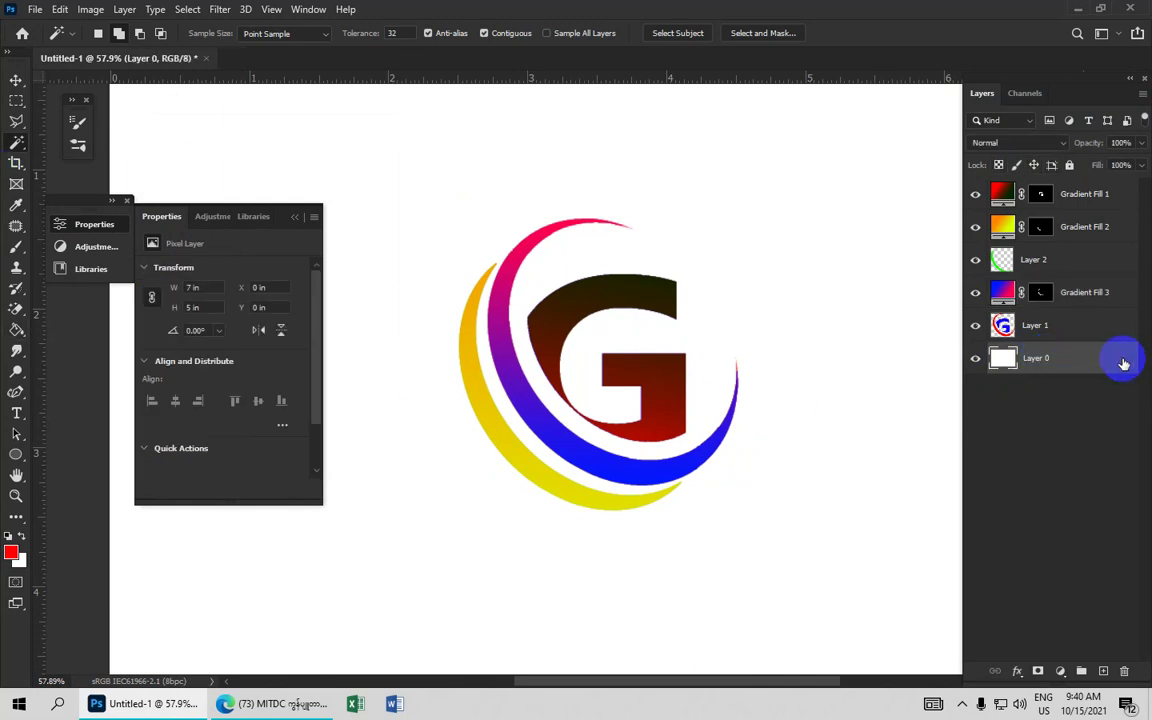
right_click(1090, 366)
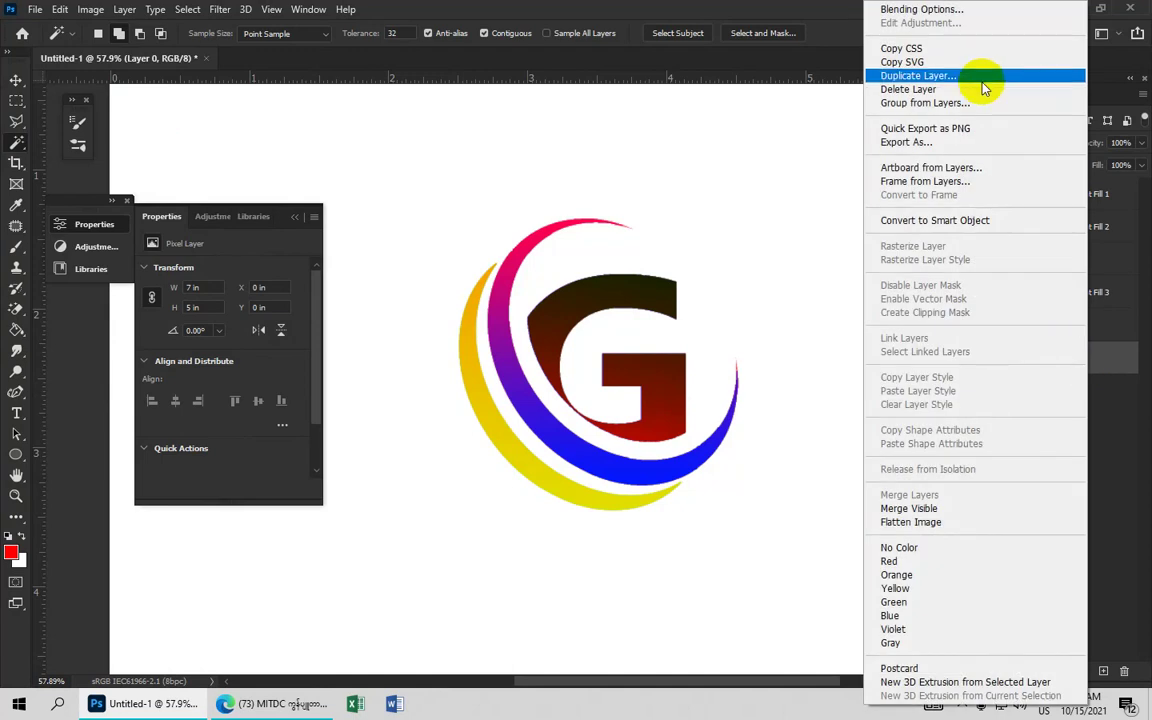
click(925, 10)
drag(702, 160, 887, 57)
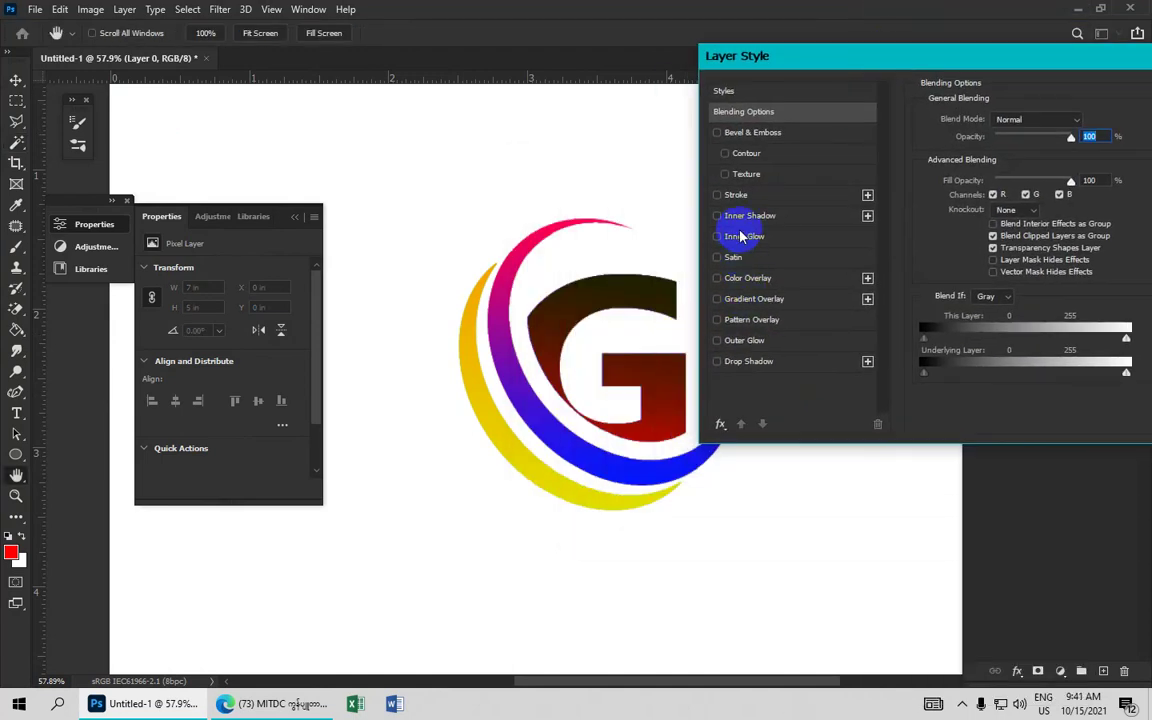
Step: Turn on Gradient Overlay and set the gradient's left colour stop to white
click(717, 300)
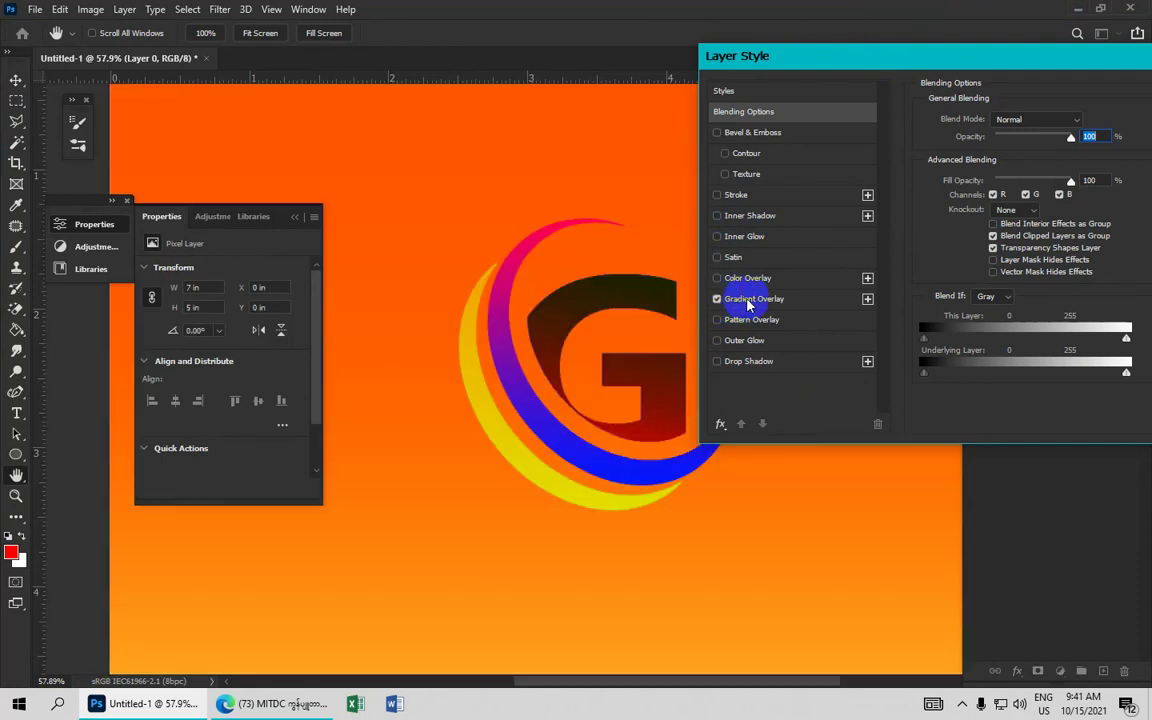
click(760, 298)
click(1005, 172)
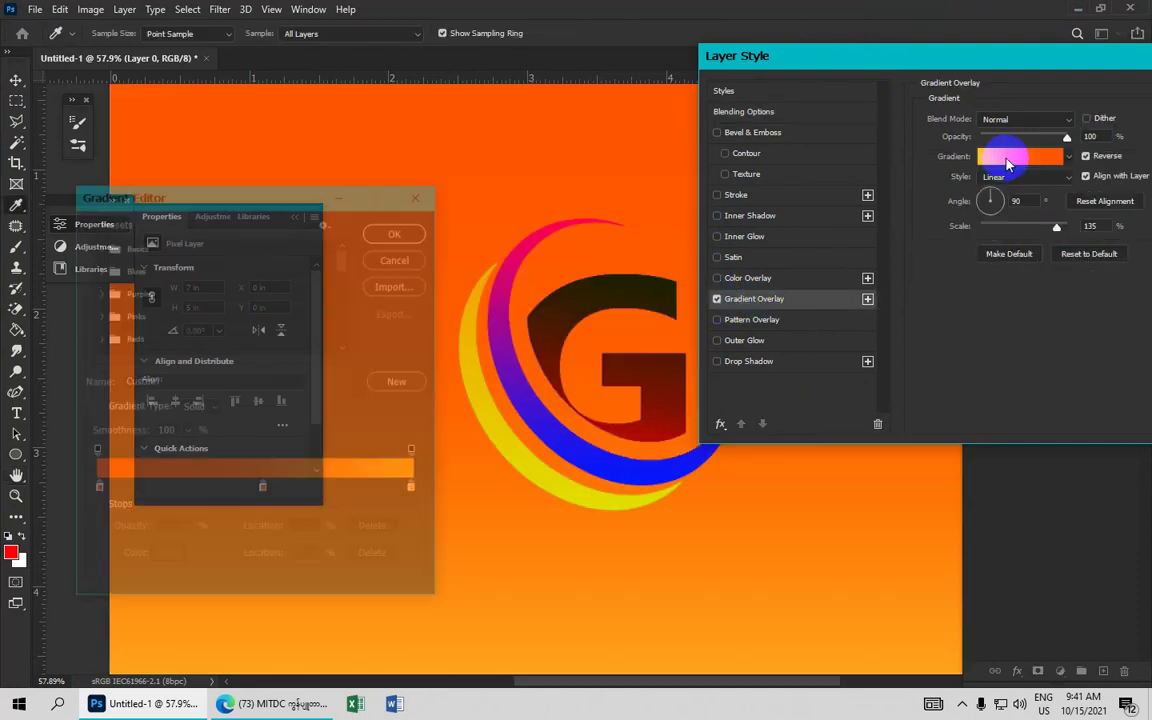
click(95, 490)
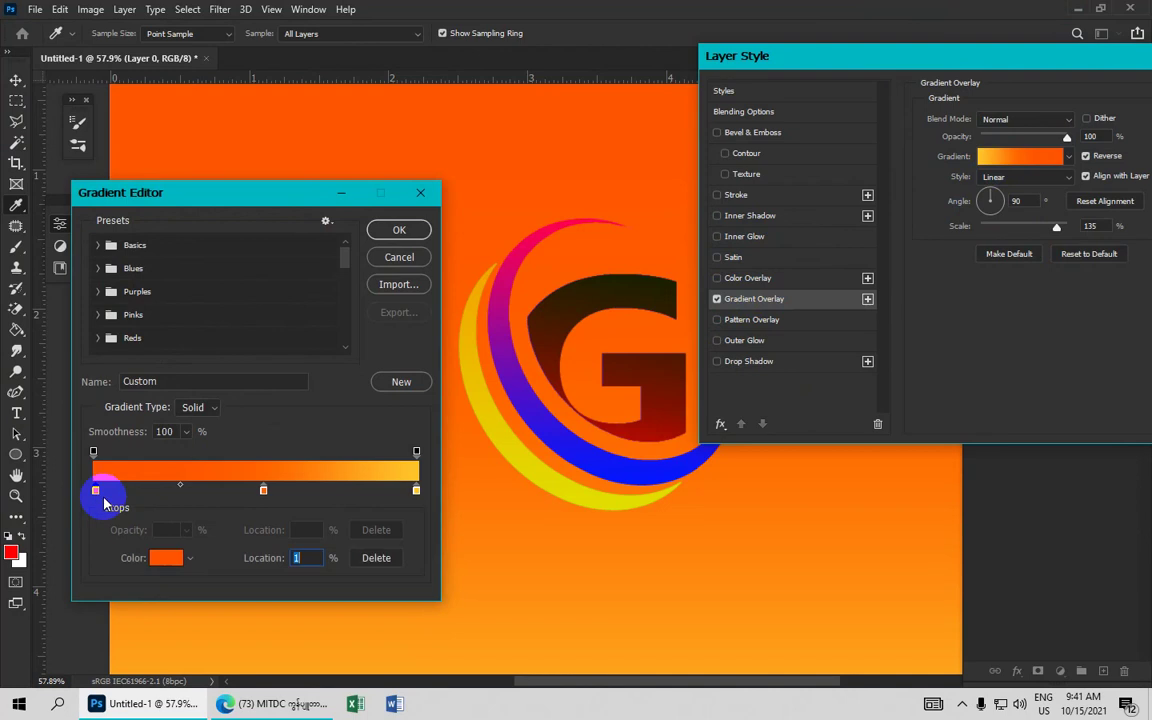
click(166, 557)
click(743, 191)
mouse_move(743, 191)
mouse_down()
mouse_move(690, 200)
mouse_move(712, 146)
mouse_up()
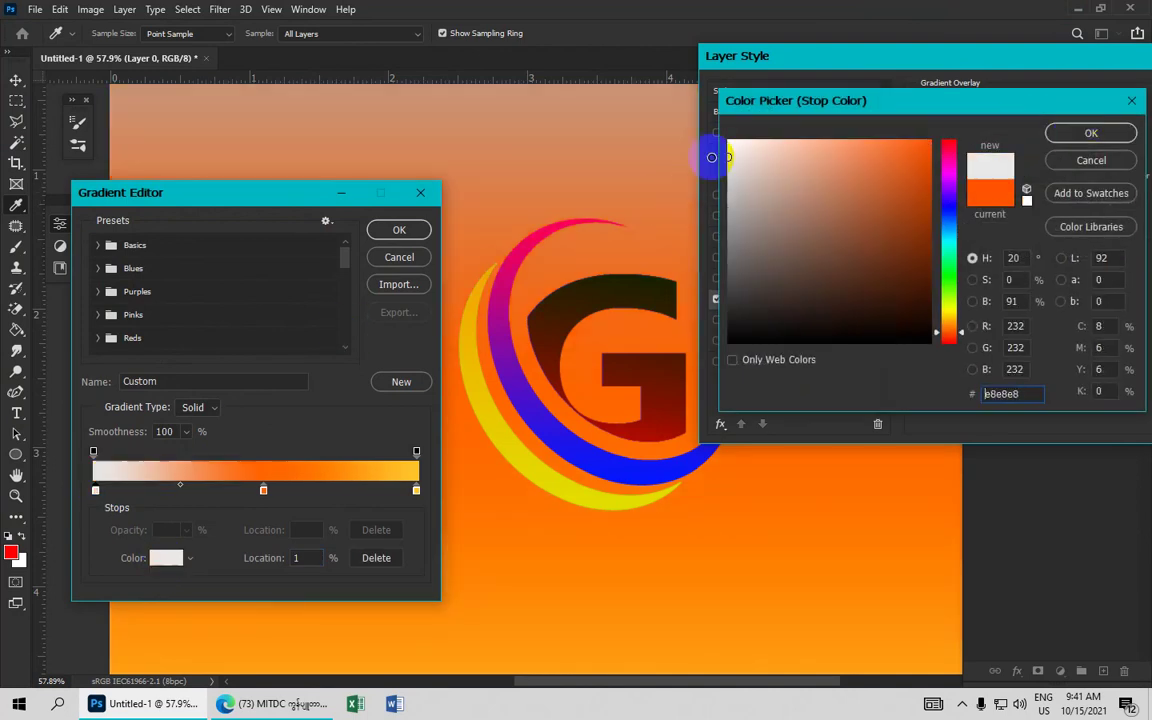
click(1080, 133)
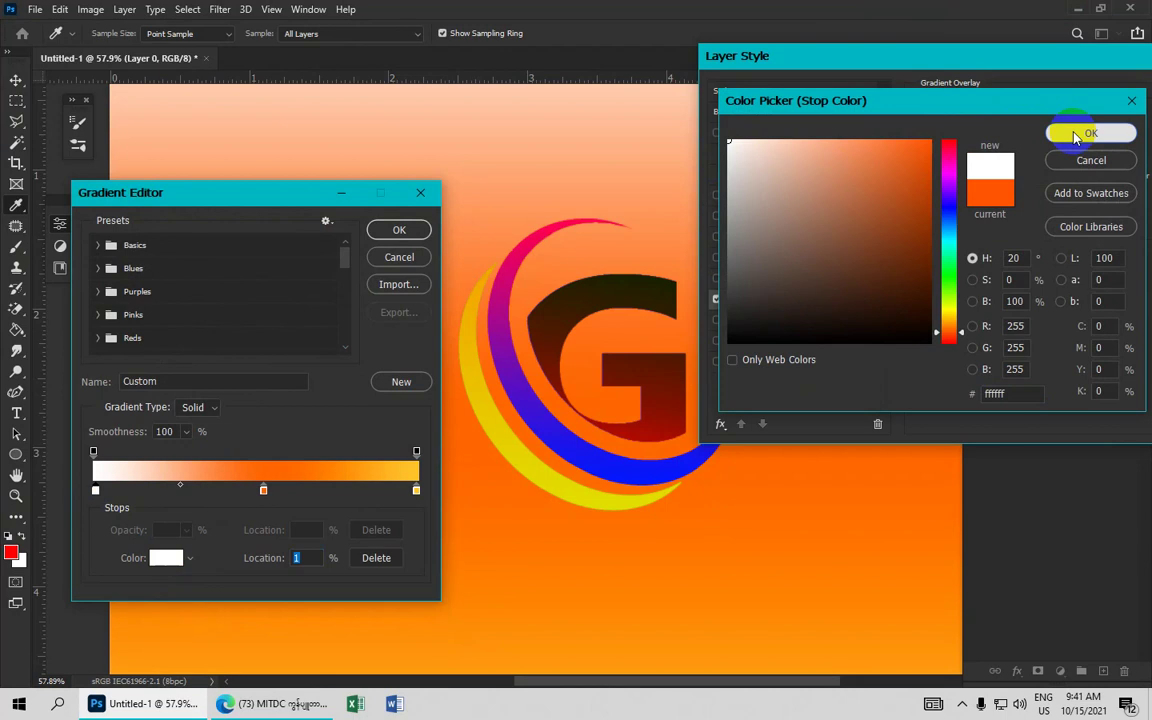
Step: Remove the orange middle stop and set the right stop to dark grey 333333
click(263, 490)
drag(263, 490, 288, 432)
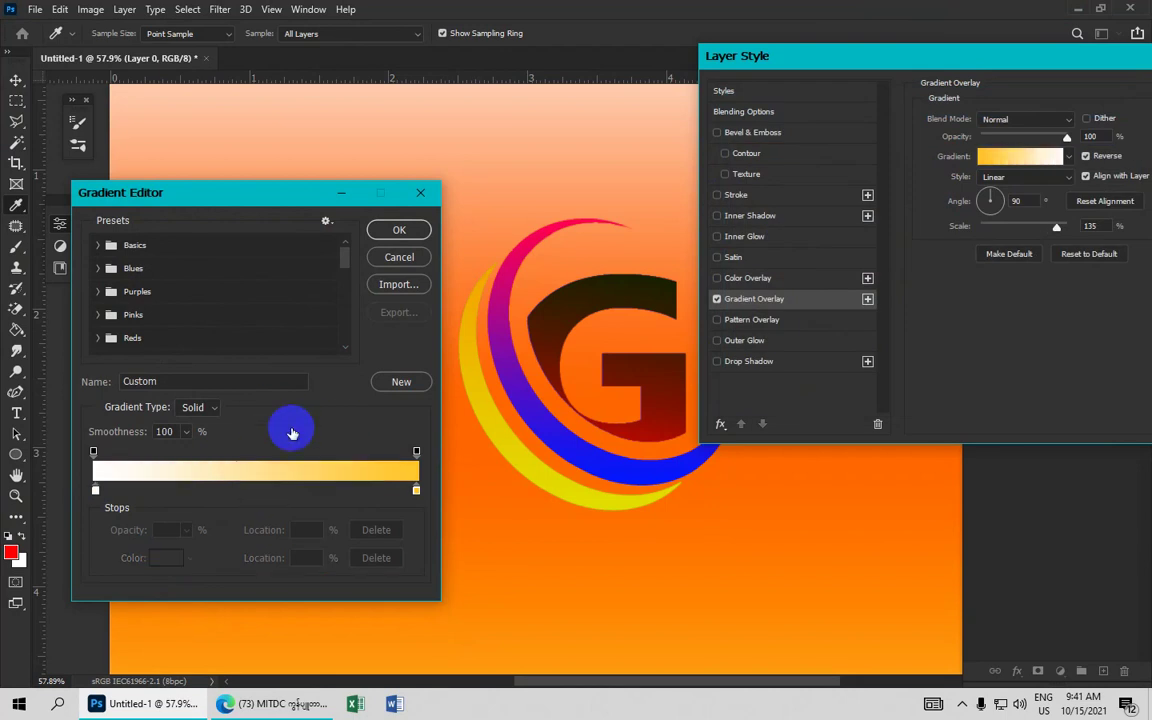
click(417, 492)
click(167, 557)
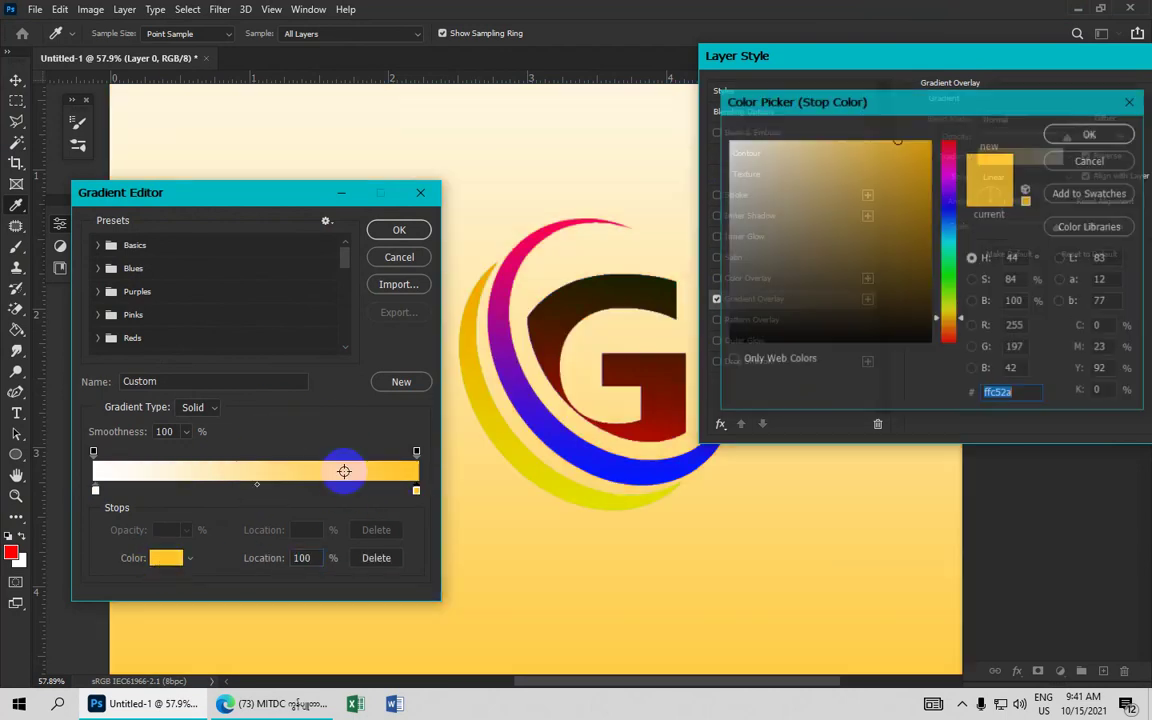
drag(746, 291, 712, 308)
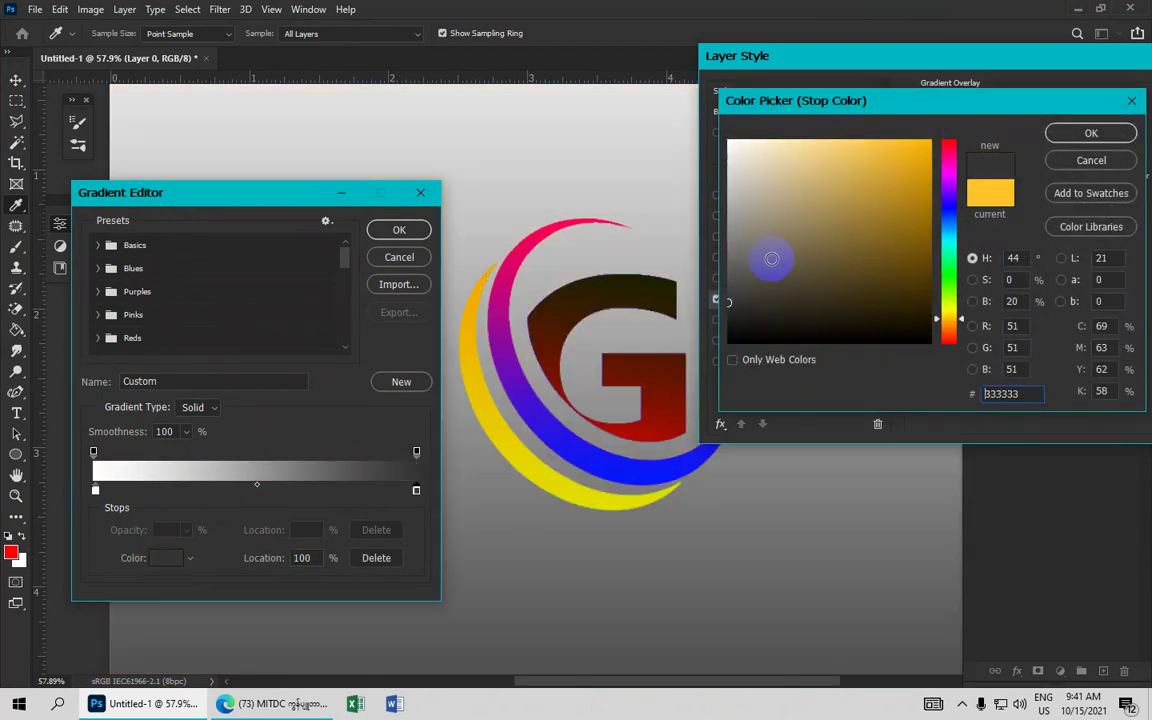
click(1093, 133)
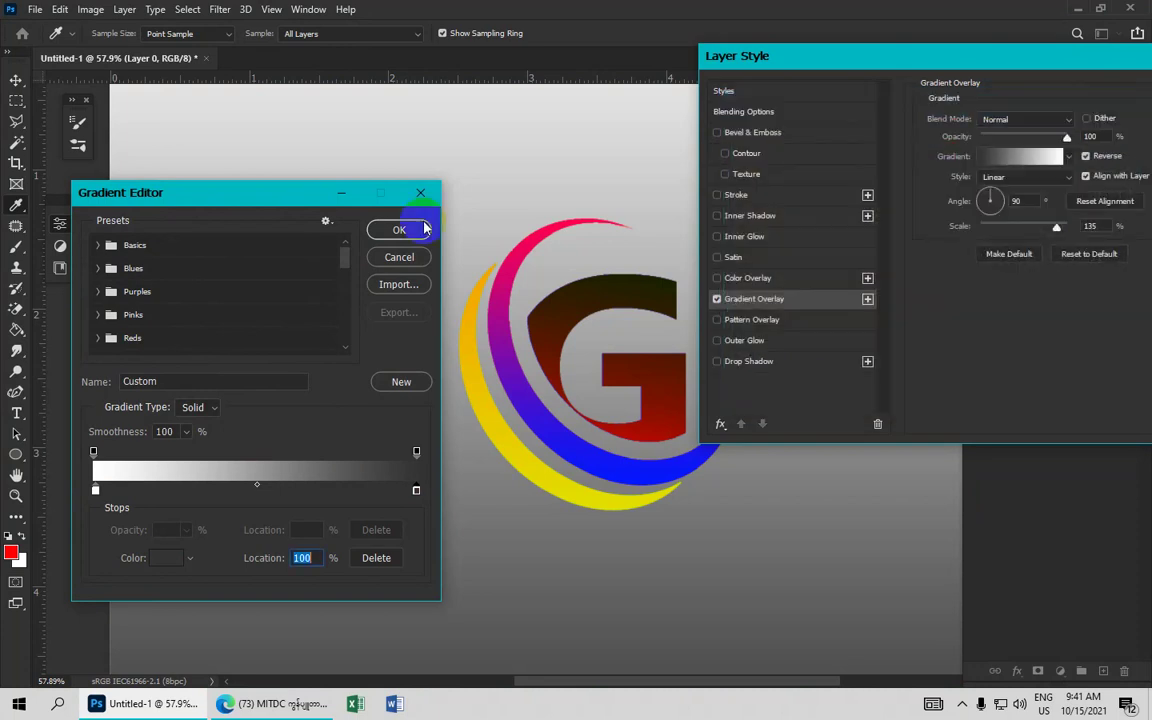
click(390, 232)
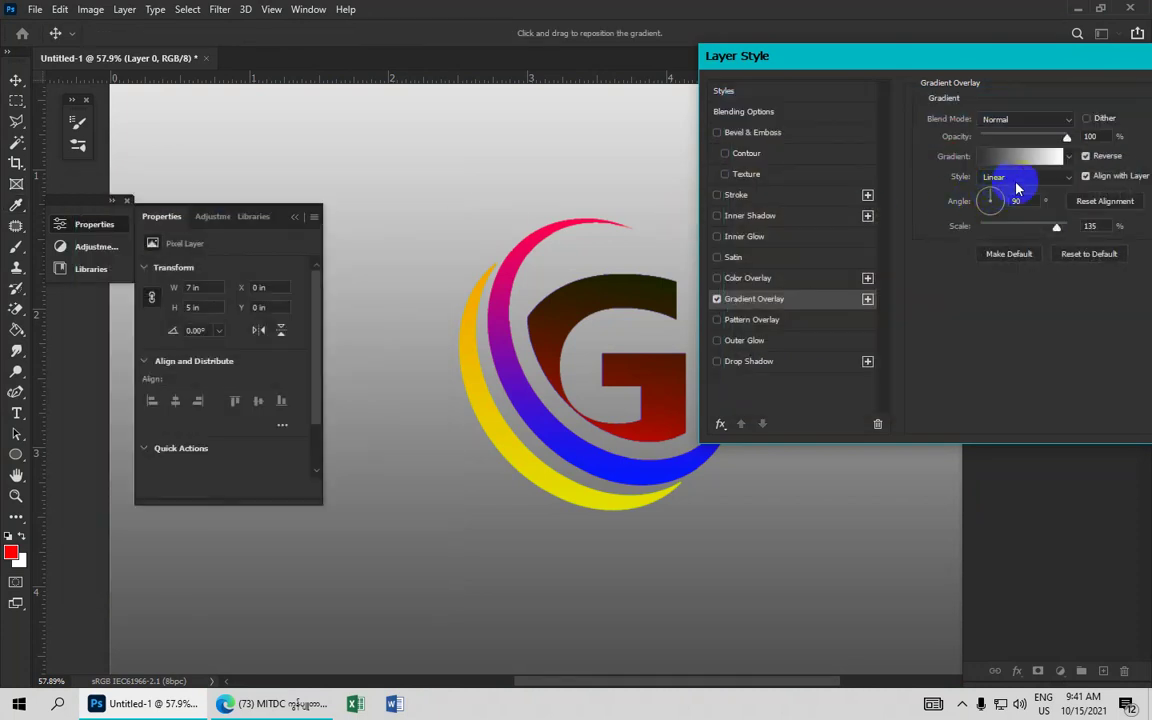
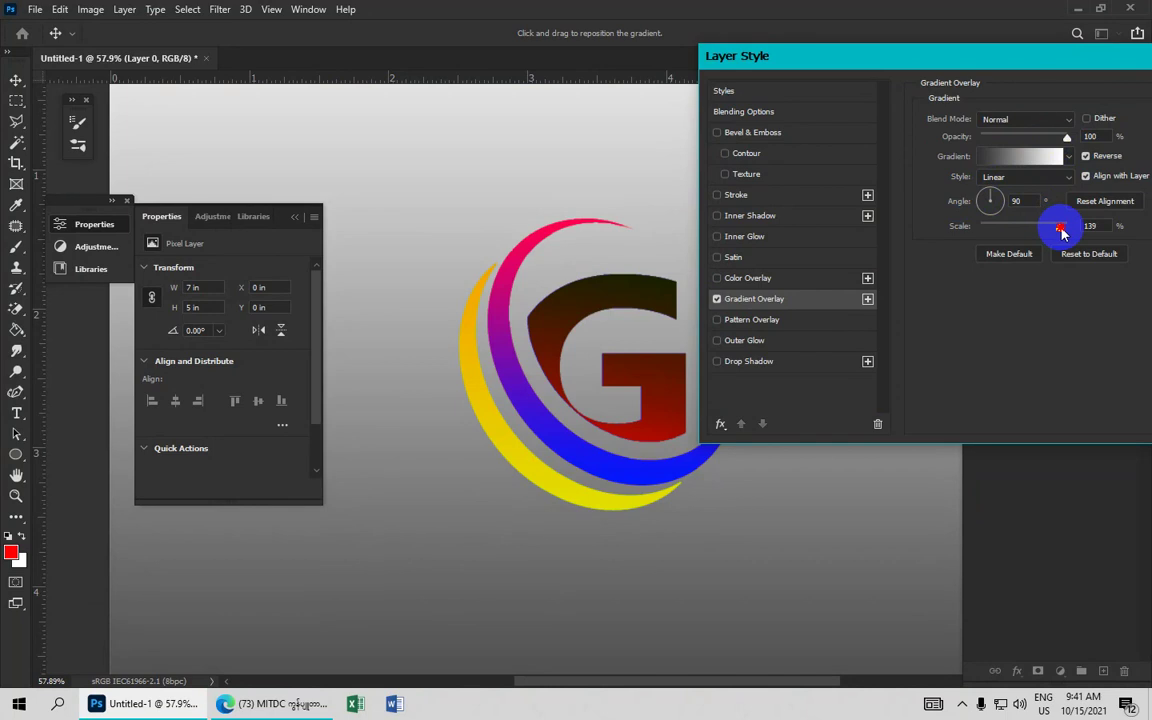
Step: Set the gray Gradient Overlay scale to 140% and move the Layer Style dialog aside
click(1061, 228)
text(1)
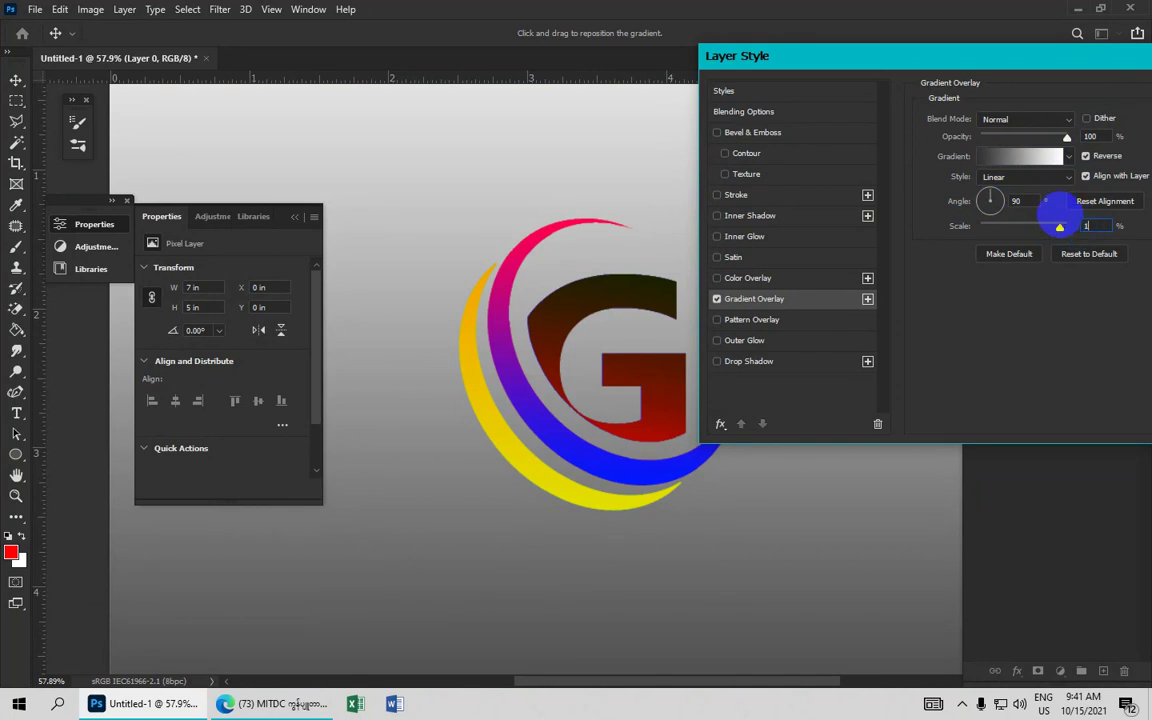
text(40)
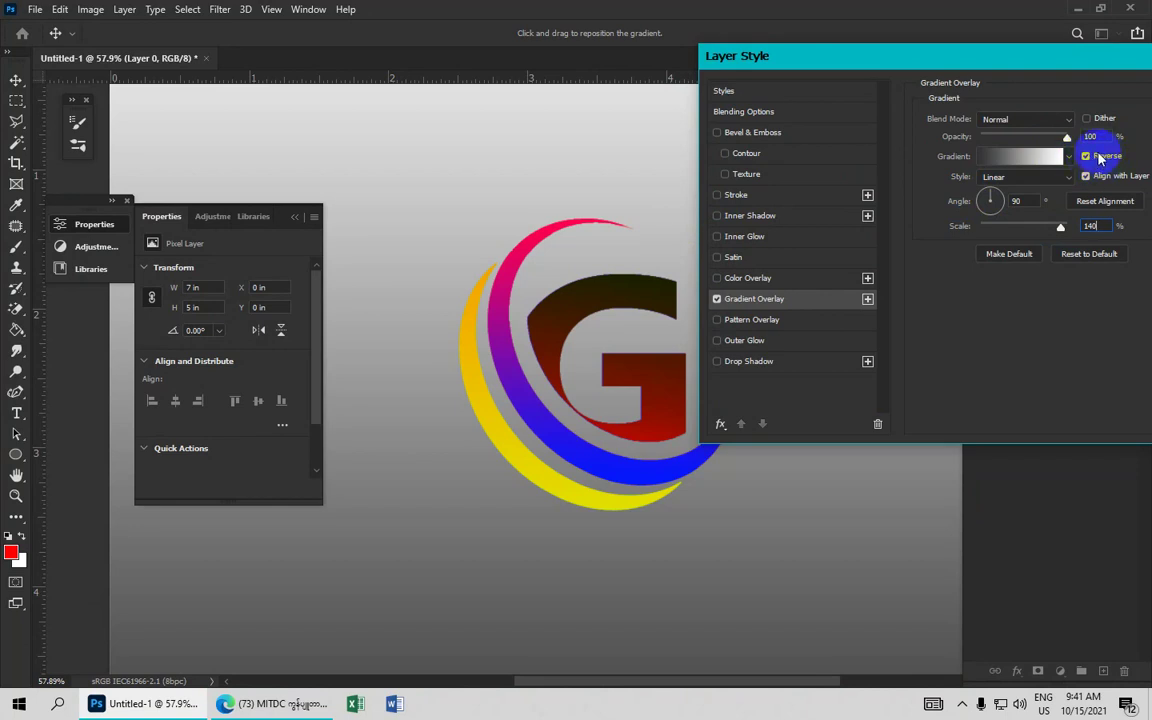
click(1023, 45)
drag(1030, 54, 33, 57)
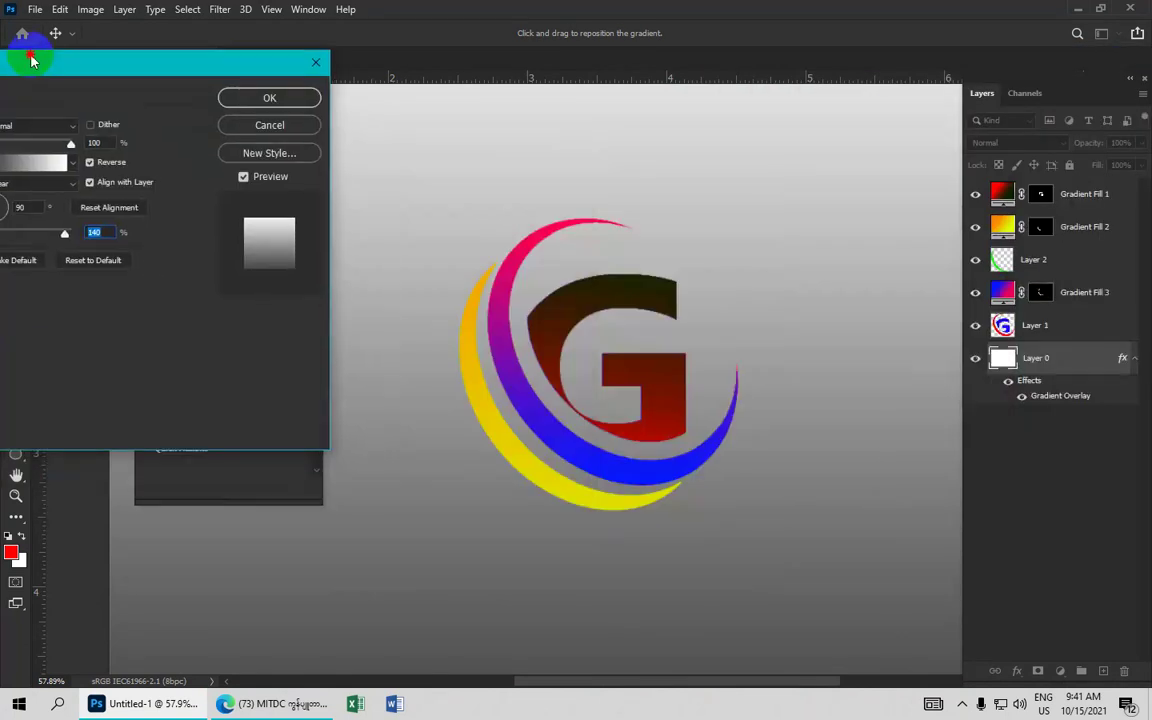
Step: Apply the gradient overlay and select the logo layers from Layer 1 to Gradient Fill 1
click(246, 94)
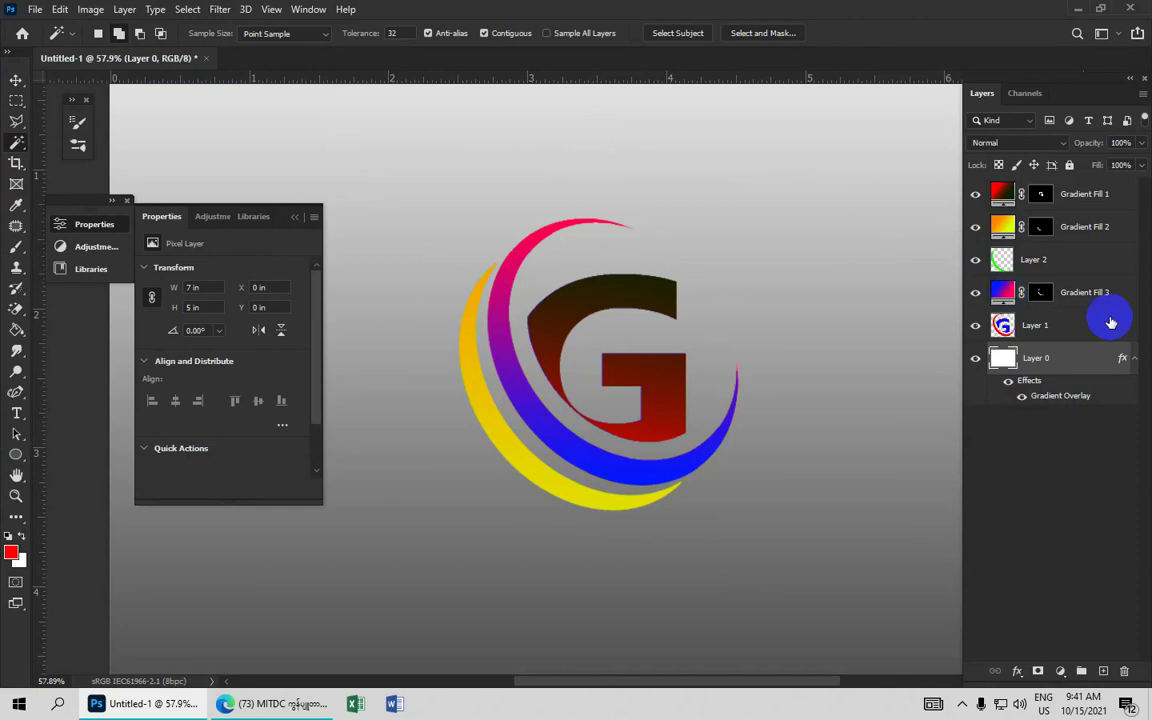
click(1077, 328)
scroll(674, 329, down, 3)
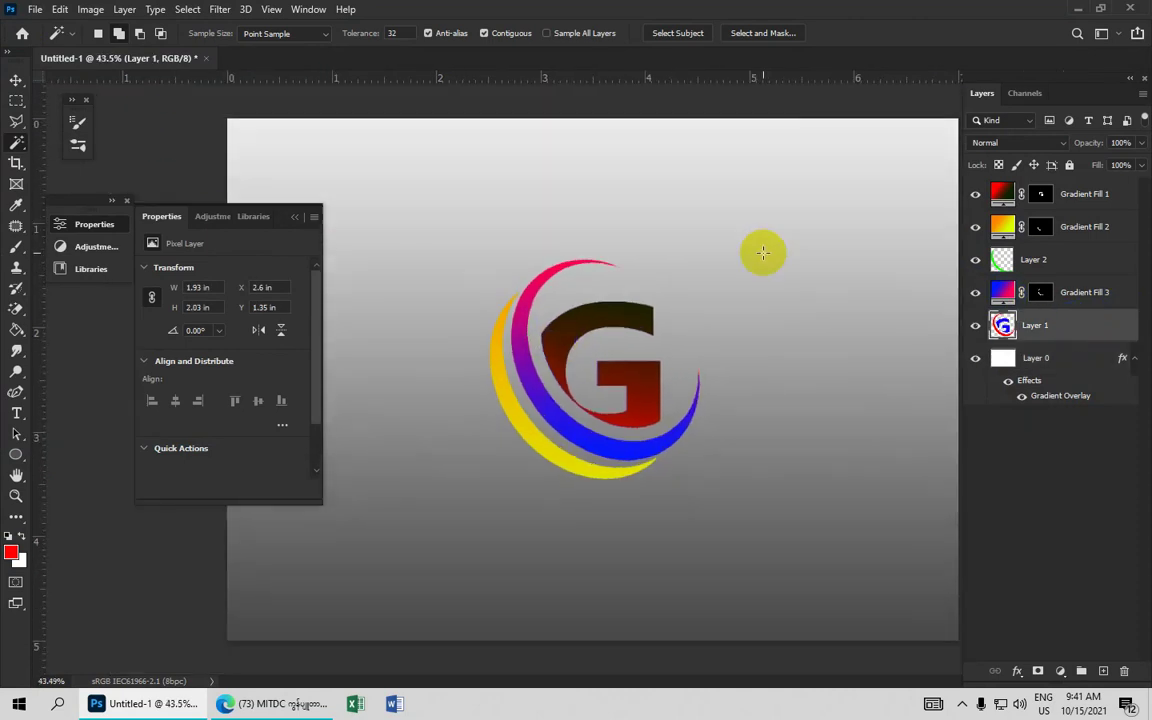
scroll(756, 258, down, 1)
click(1067, 337)
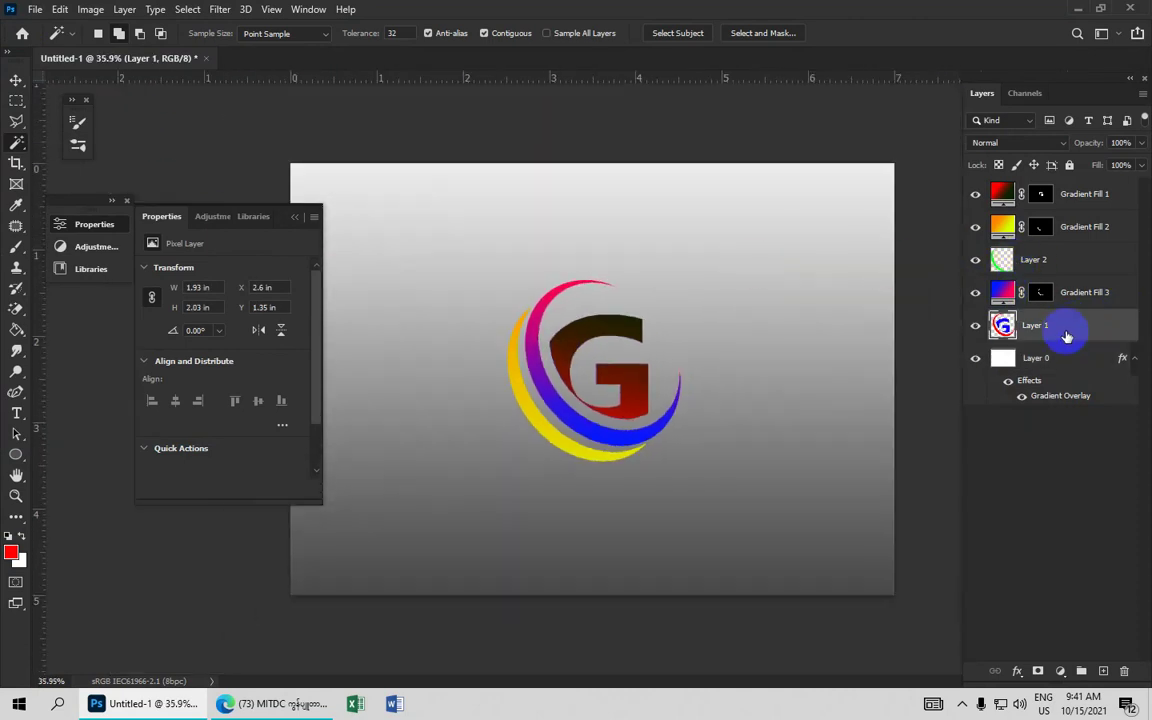
click(1067, 358)
key(v)
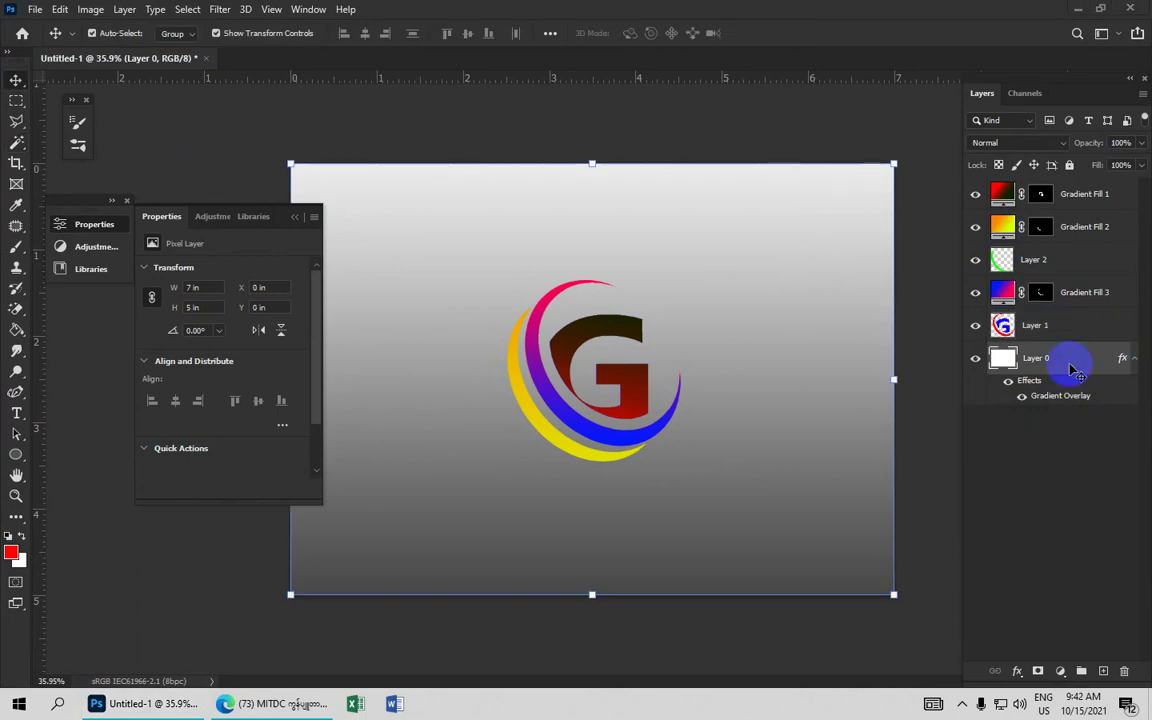
click(1036, 327)
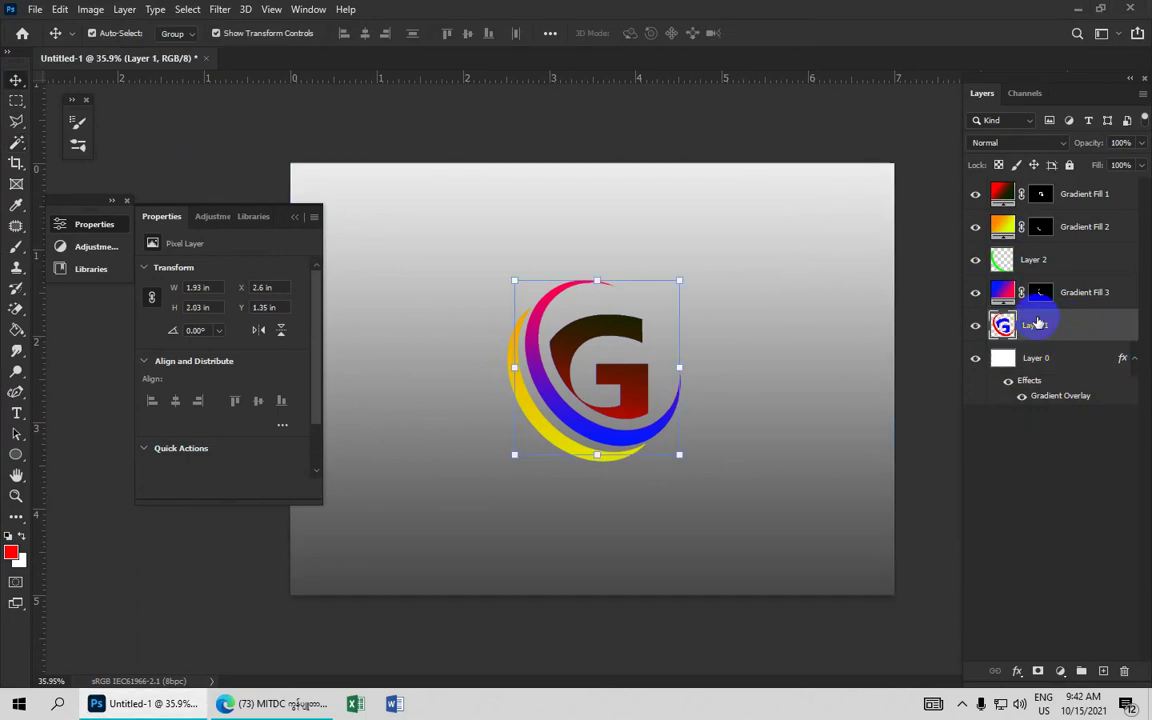
shift+click(1064, 200)
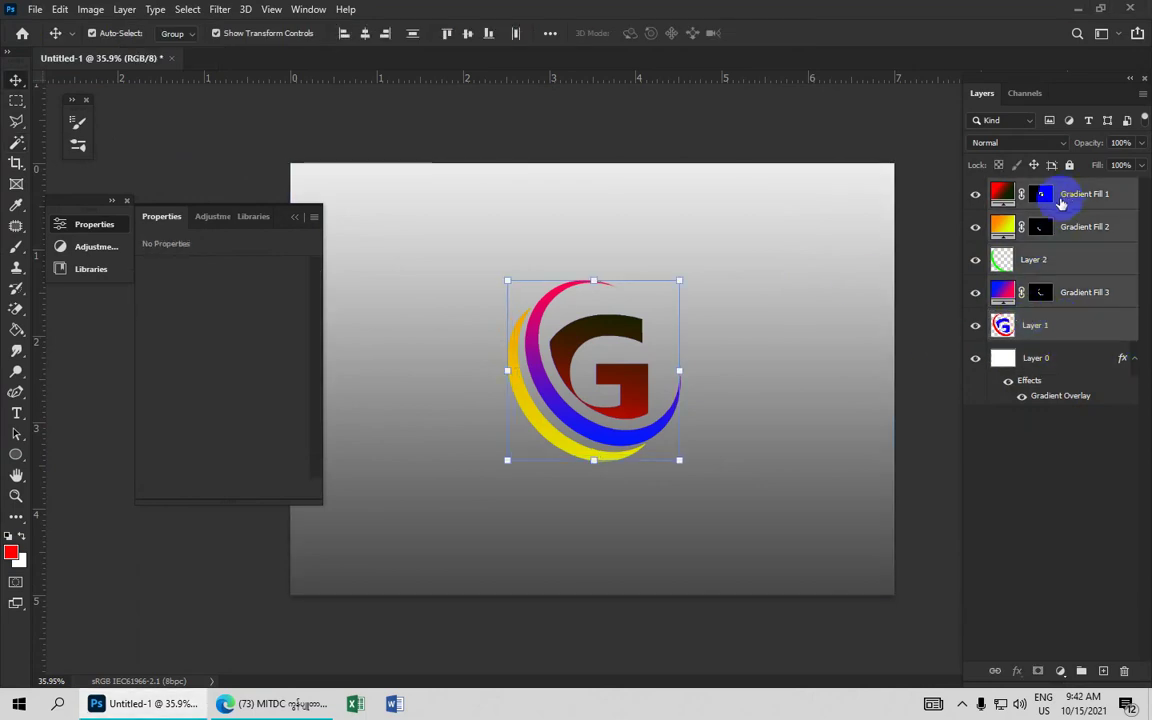
Step: Merge the logo layers, then enlarge the G to about 121% and shift it up-left
key(ctrl+e)
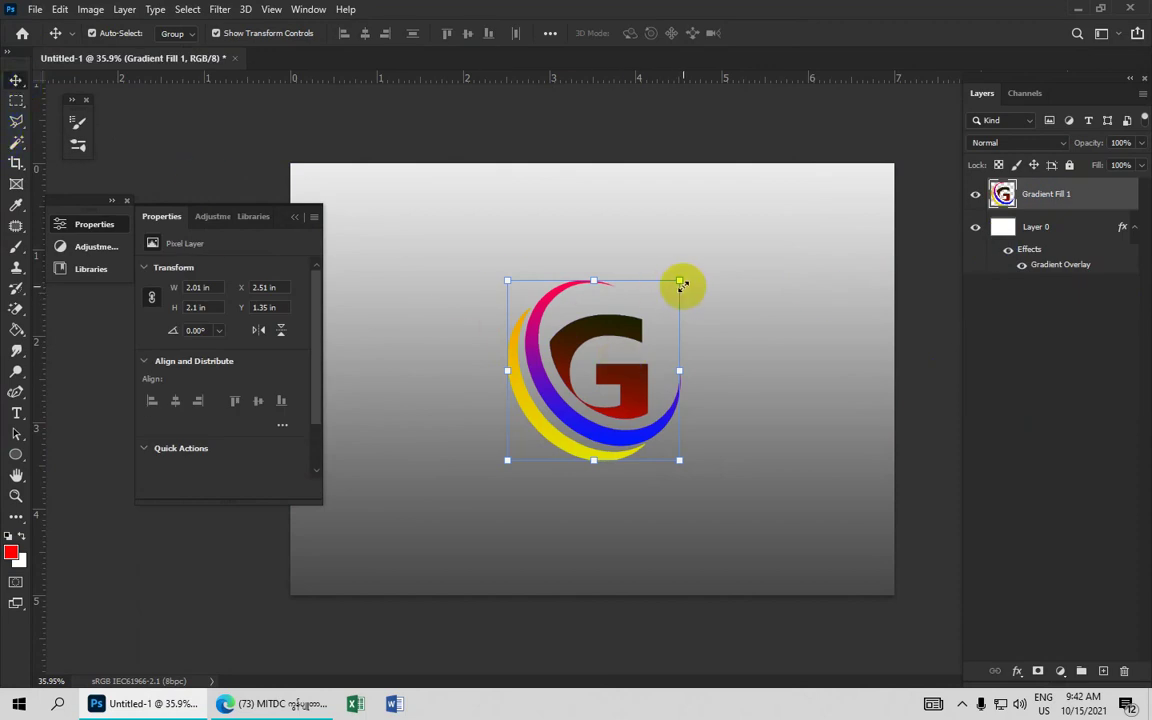
drag(679, 283, 712, 244)
mouse_move(630, 352)
mouse_down()
mouse_move(630, 330)
mouse_move(623, 340)
mouse_up()
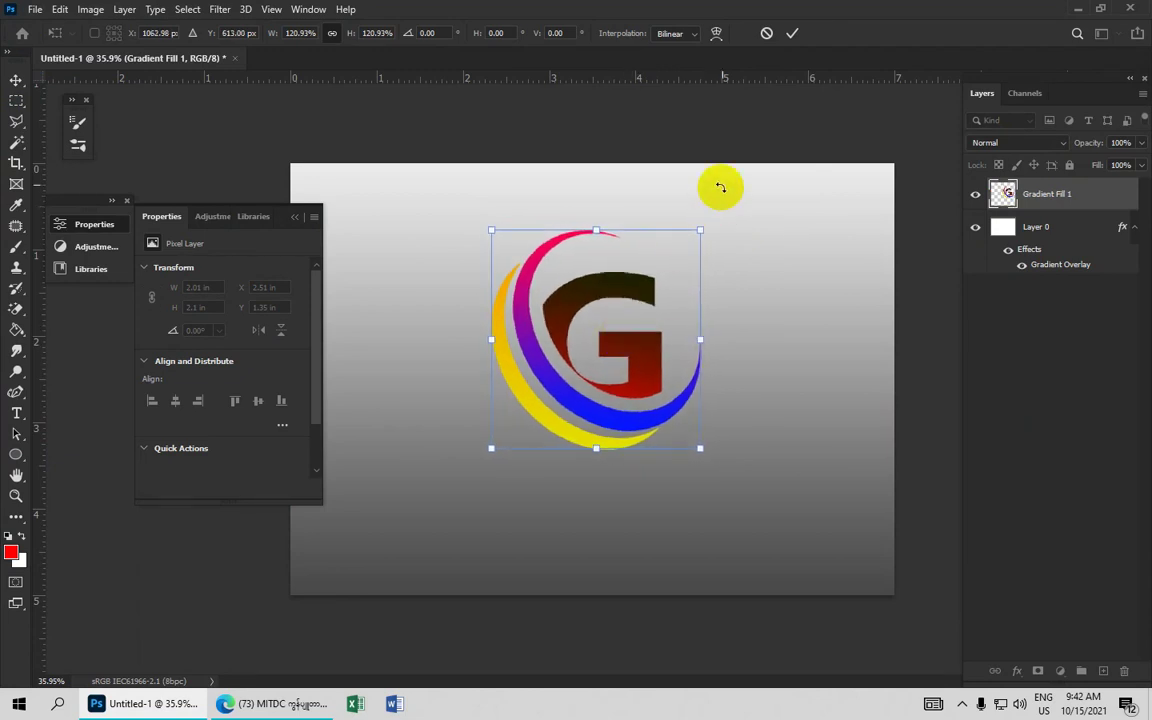
click(793, 35)
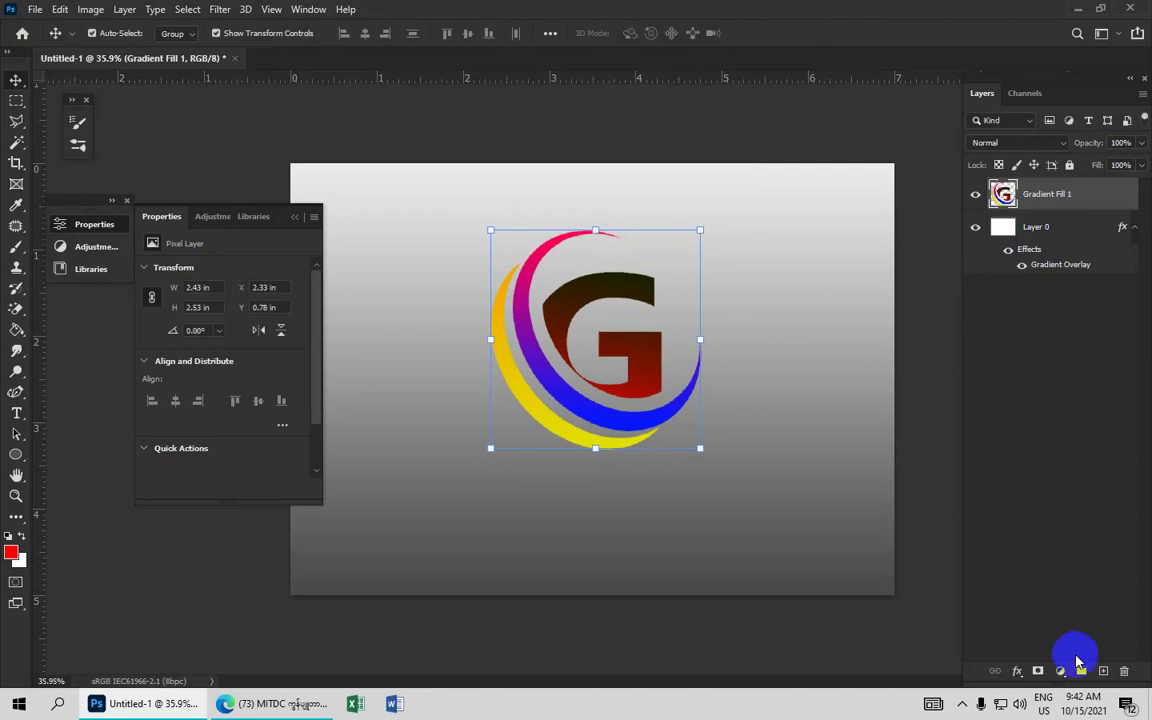
Step: Add a new empty layer above the logo, switch to the Brush, and set foreground to black
click(1103, 671)
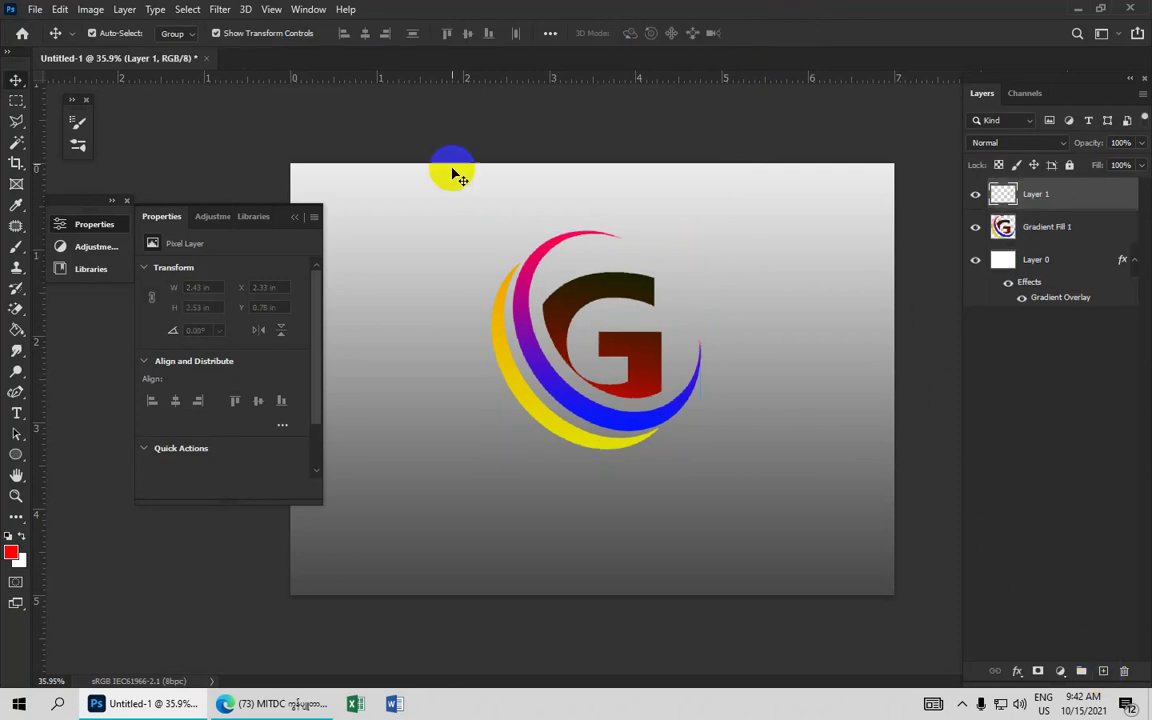
drag(18, 250, 113, 250)
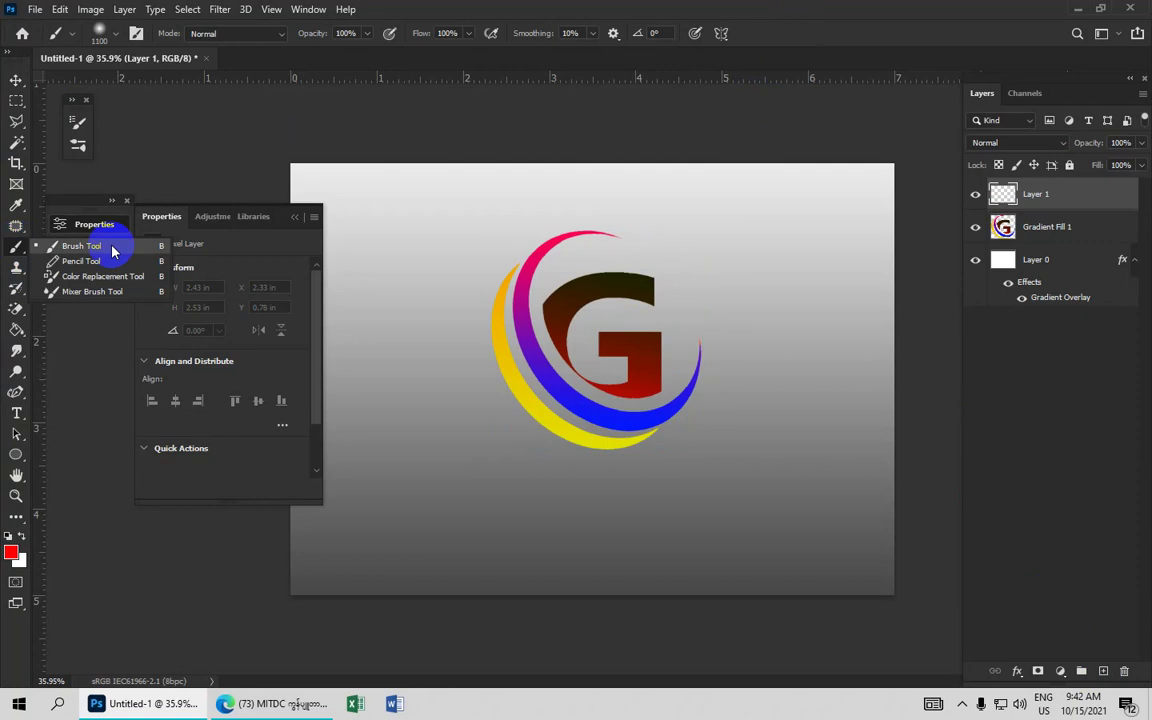
click(11, 551)
click(655, 285)
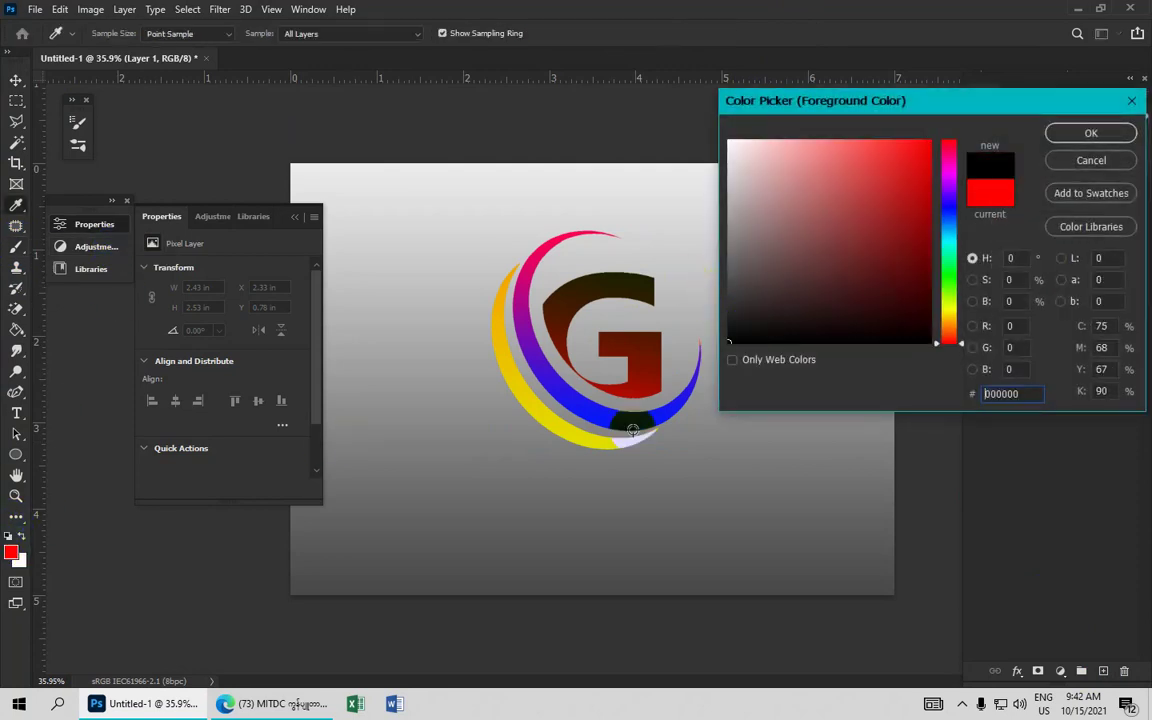
click(1036, 141)
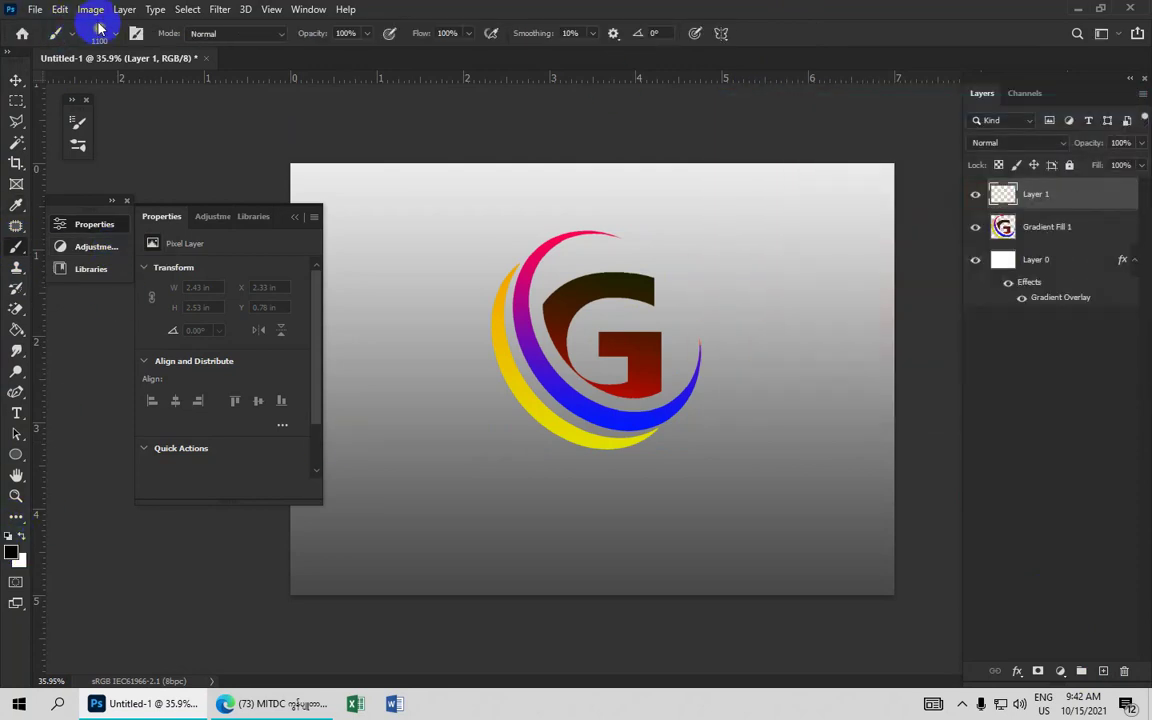
Step: Pick a soft round brush tip, enlarge it, and paint one large black dab over the G
click(135, 35)
click(135, 35)
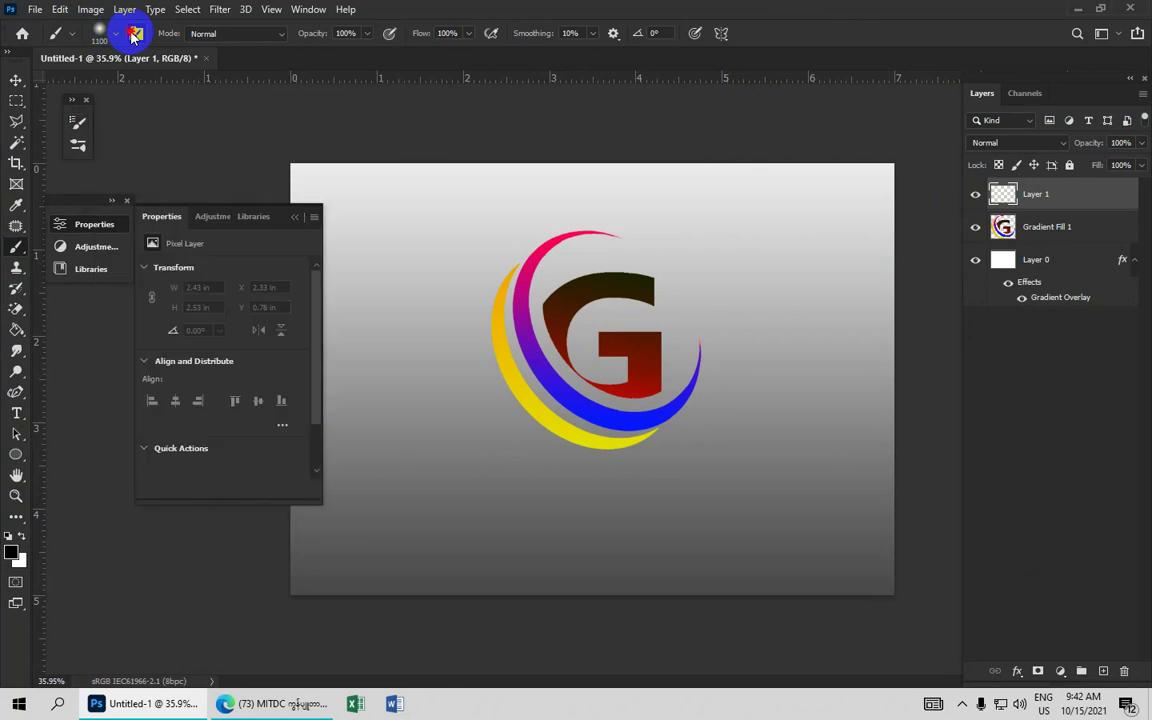
click(136, 36)
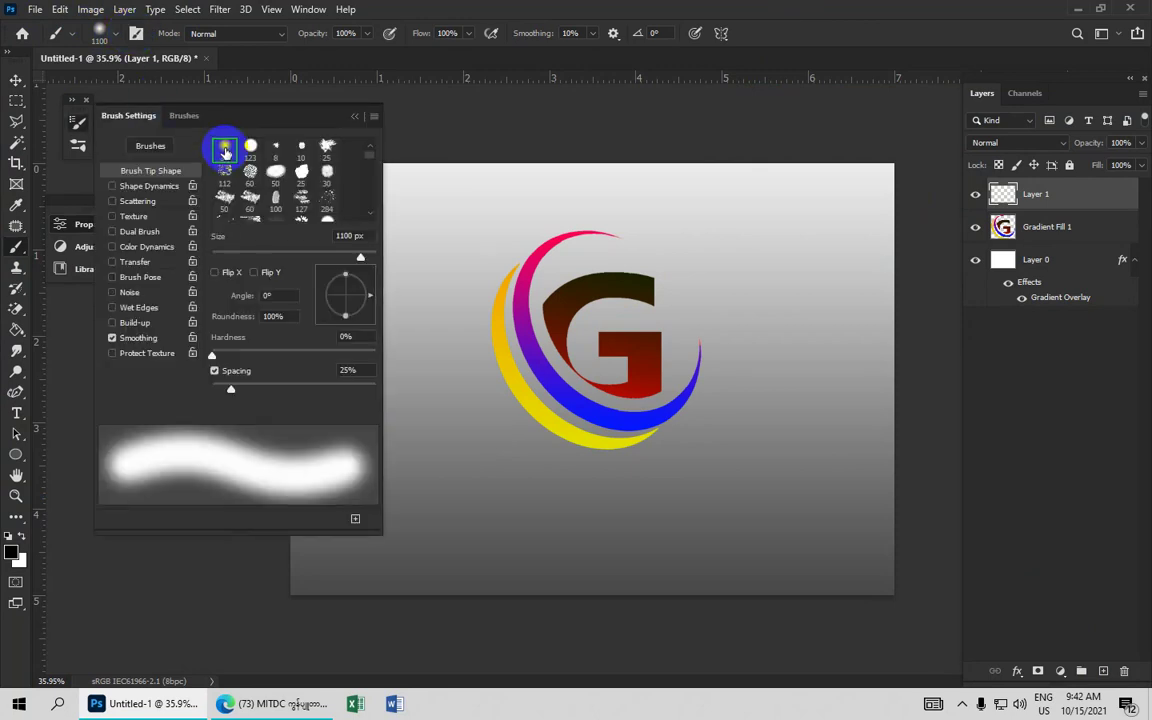
click(225, 148)
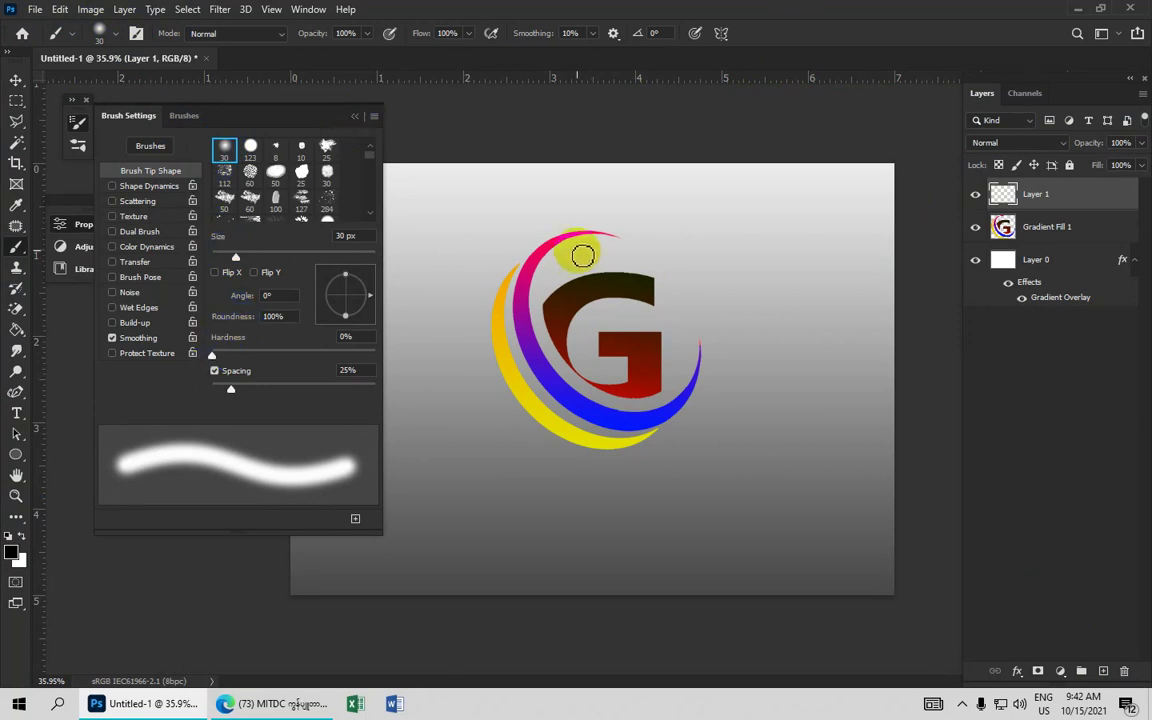
drag(235, 258, 280, 258)
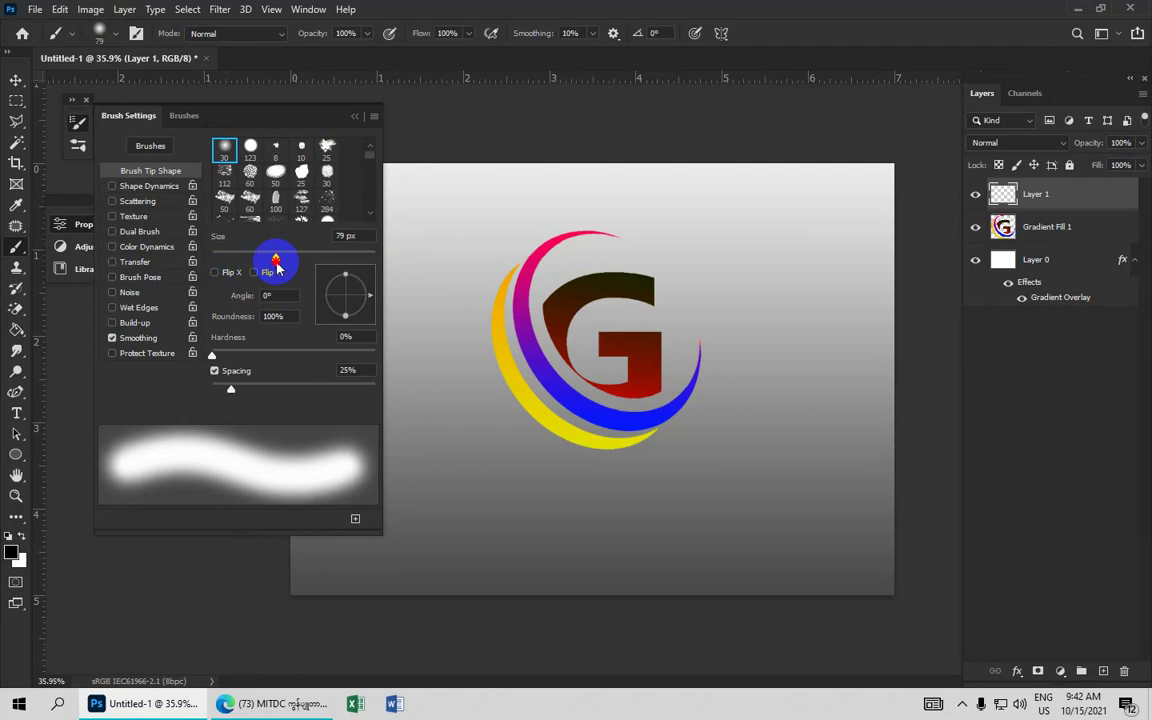
click(354, 116)
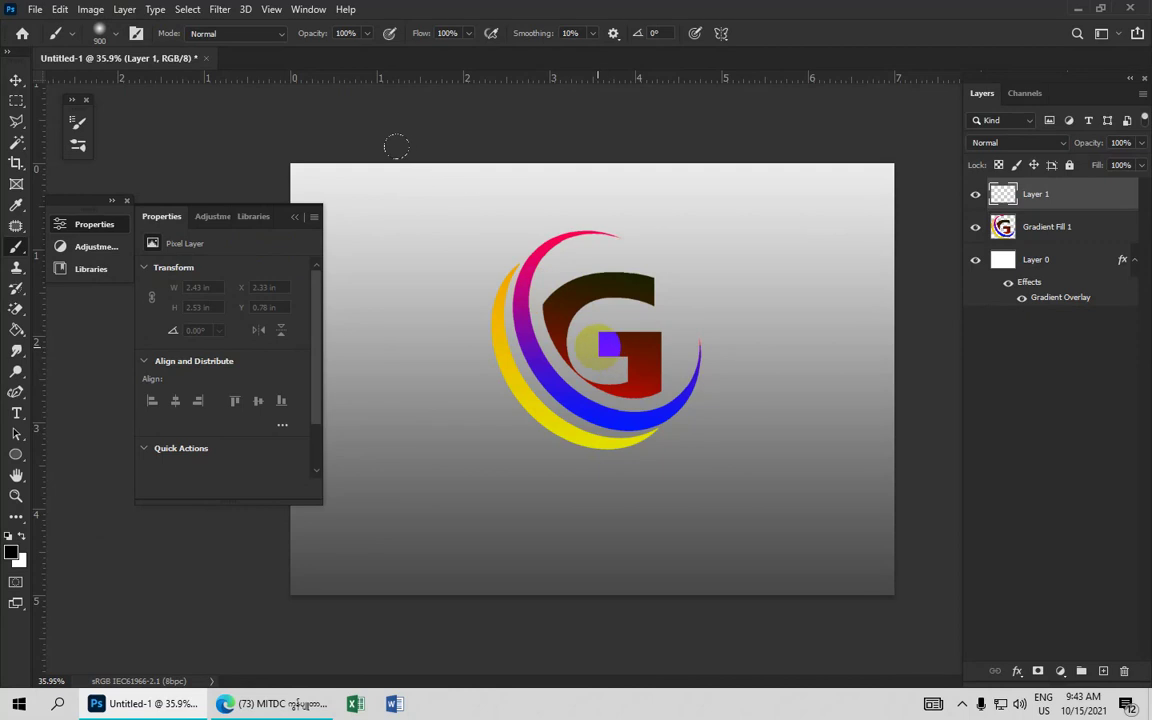
click(600, 345)
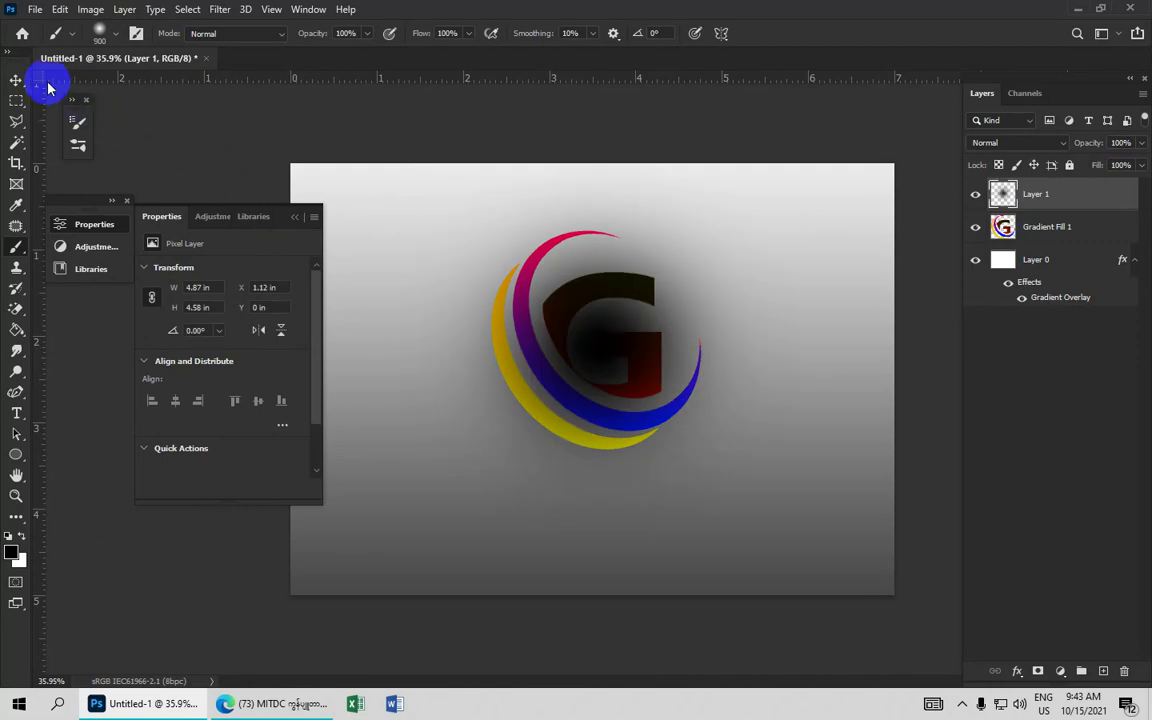
Step: Flatten the black dab into a thin shadow at 90% opacity, placed below Gradient Fill 1
click(14, 82)
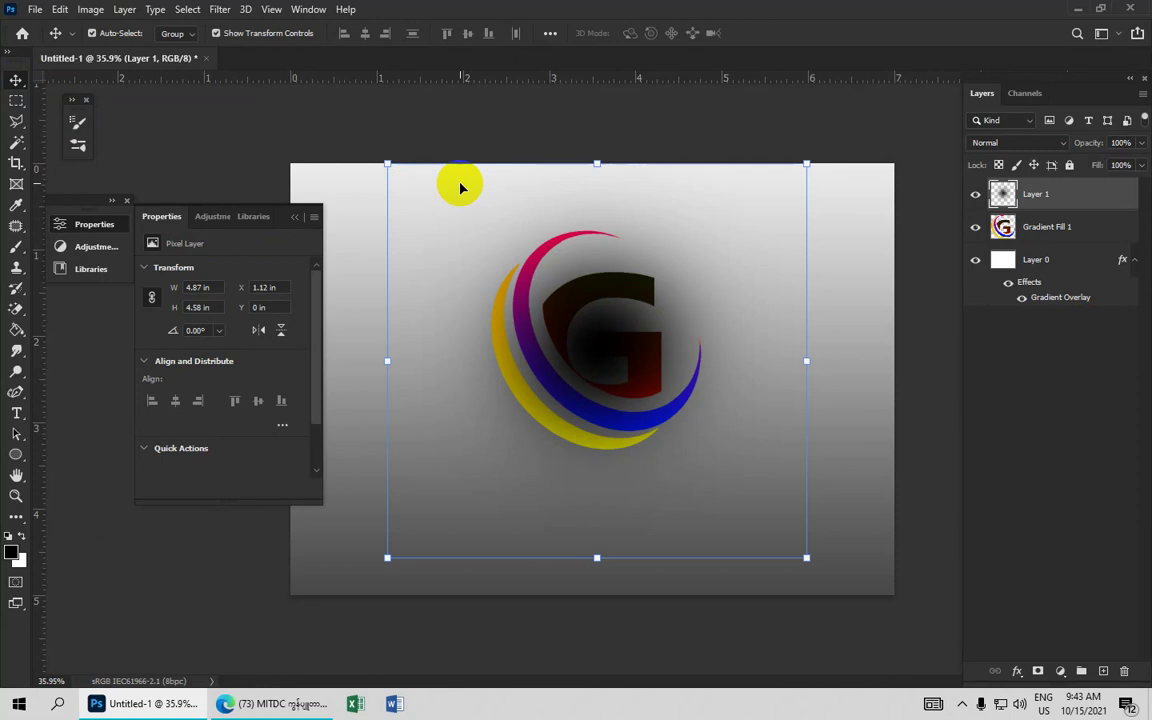
mouse_move(597, 164)
mouse_down()
mouse_move(588, 543)
mouse_move(630, 532)
mouse_move(641, 467)
mouse_up()
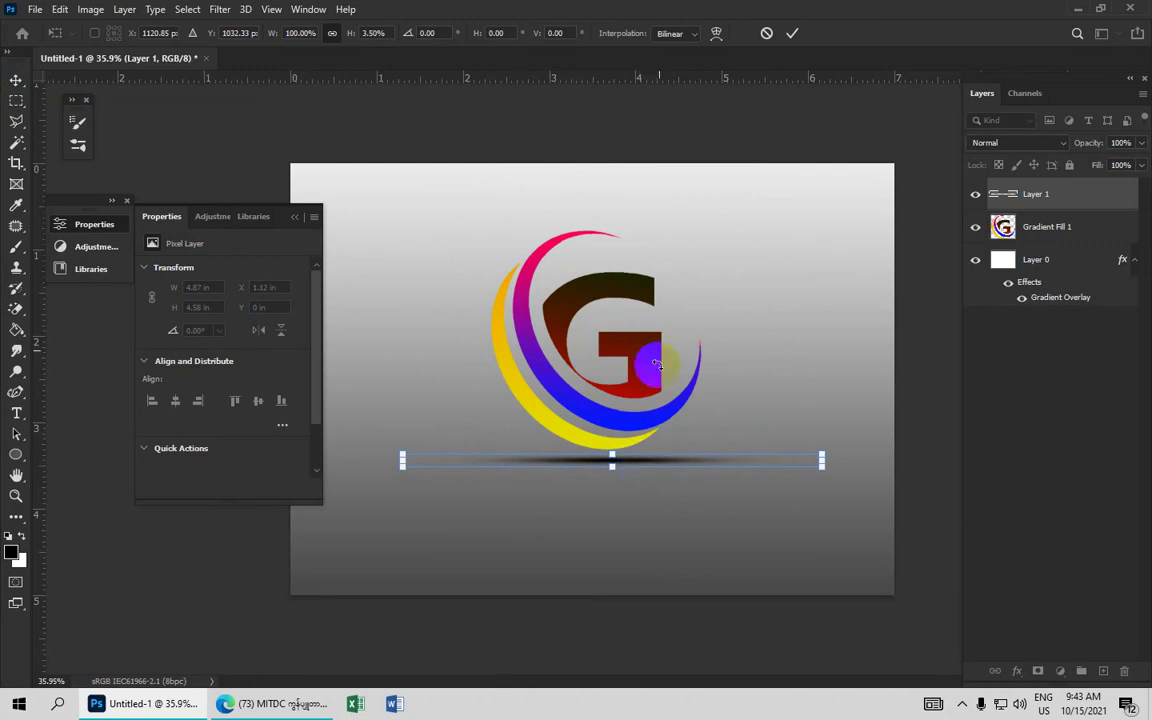
click(793, 37)
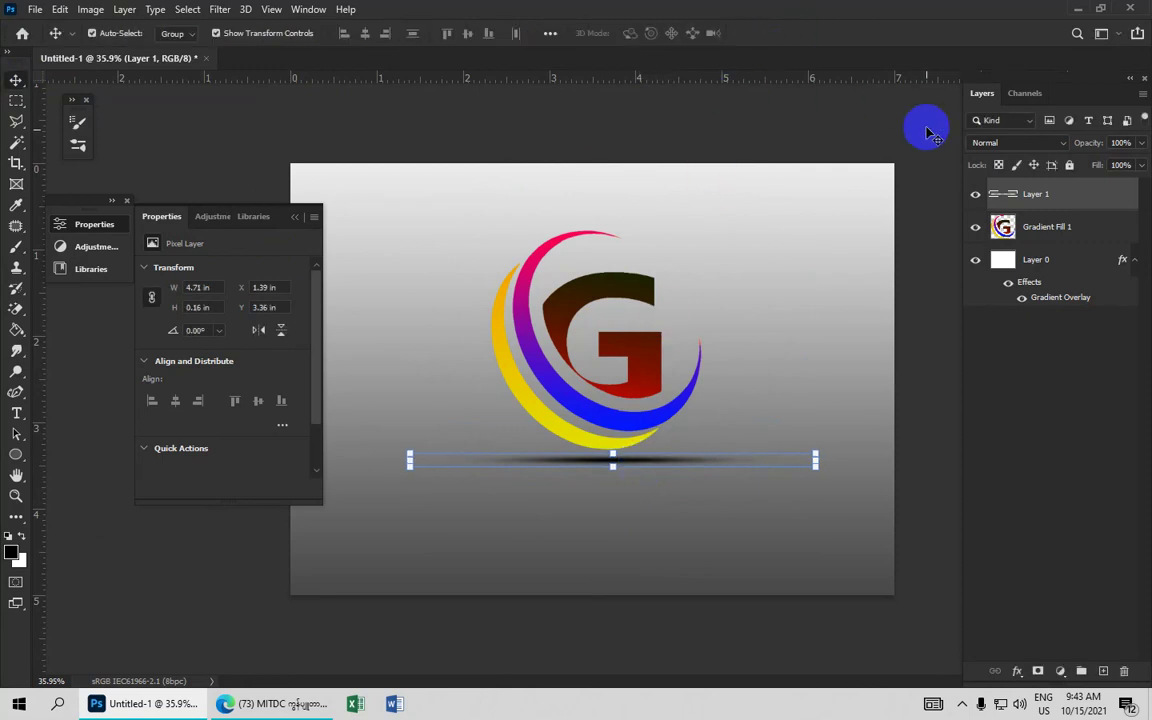
click(1097, 147)
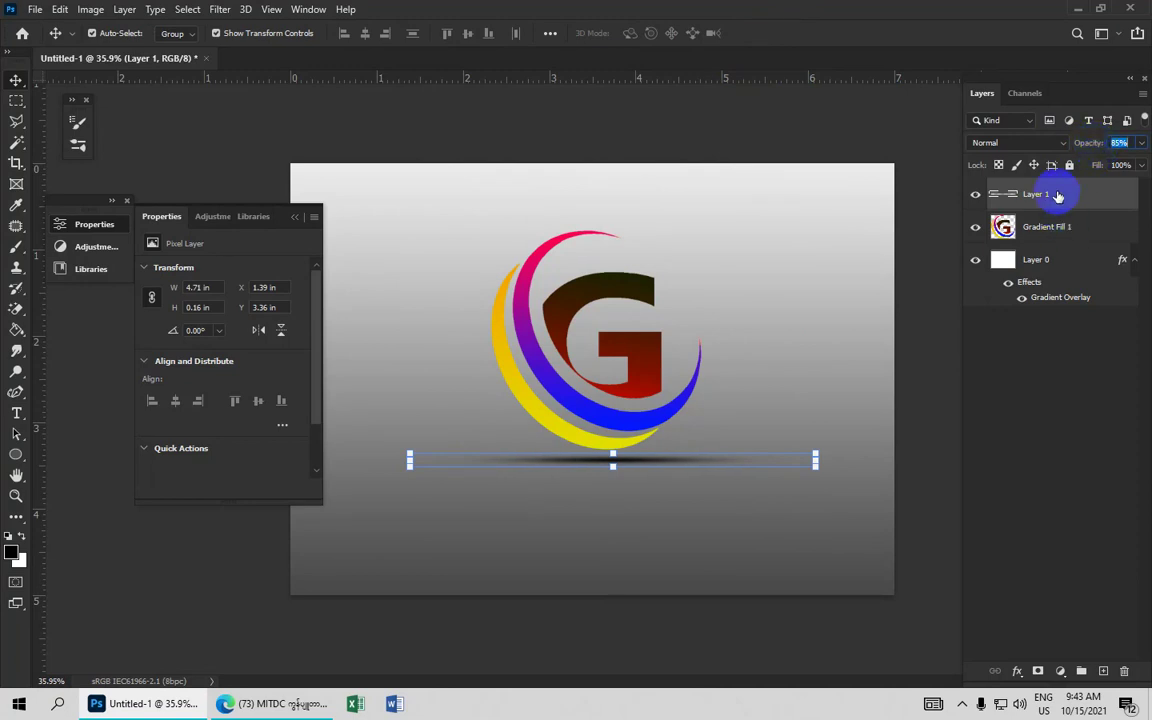
drag(1054, 194, 1058, 248)
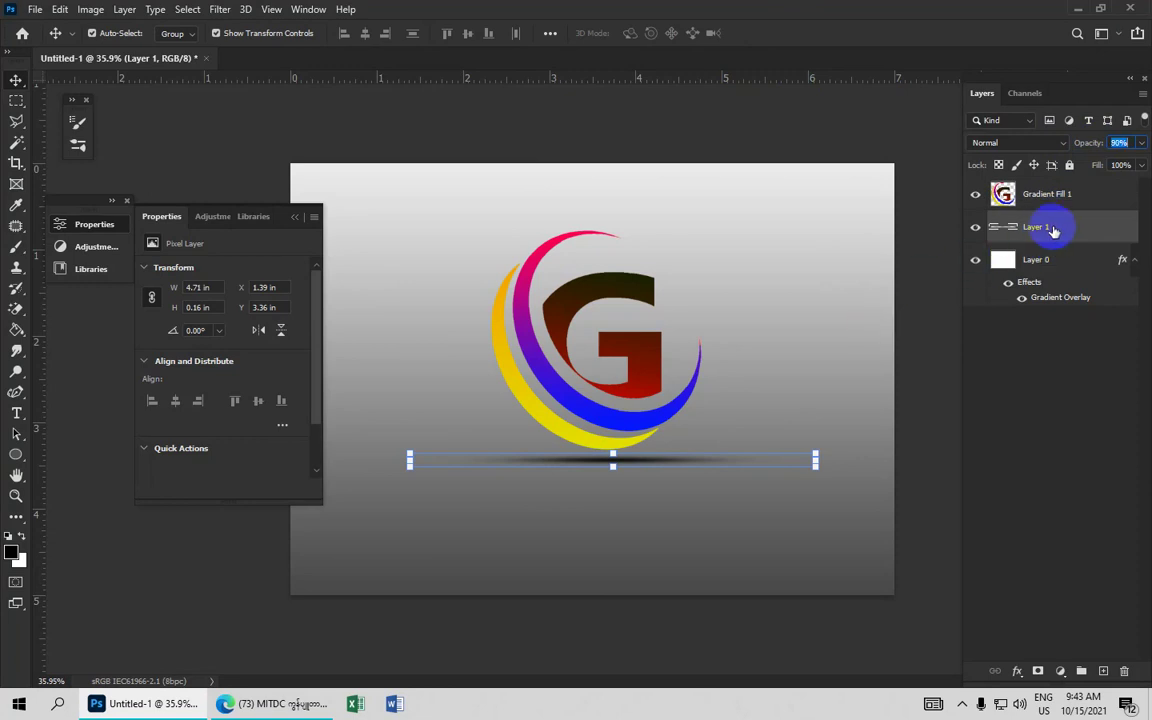
click(926, 260)
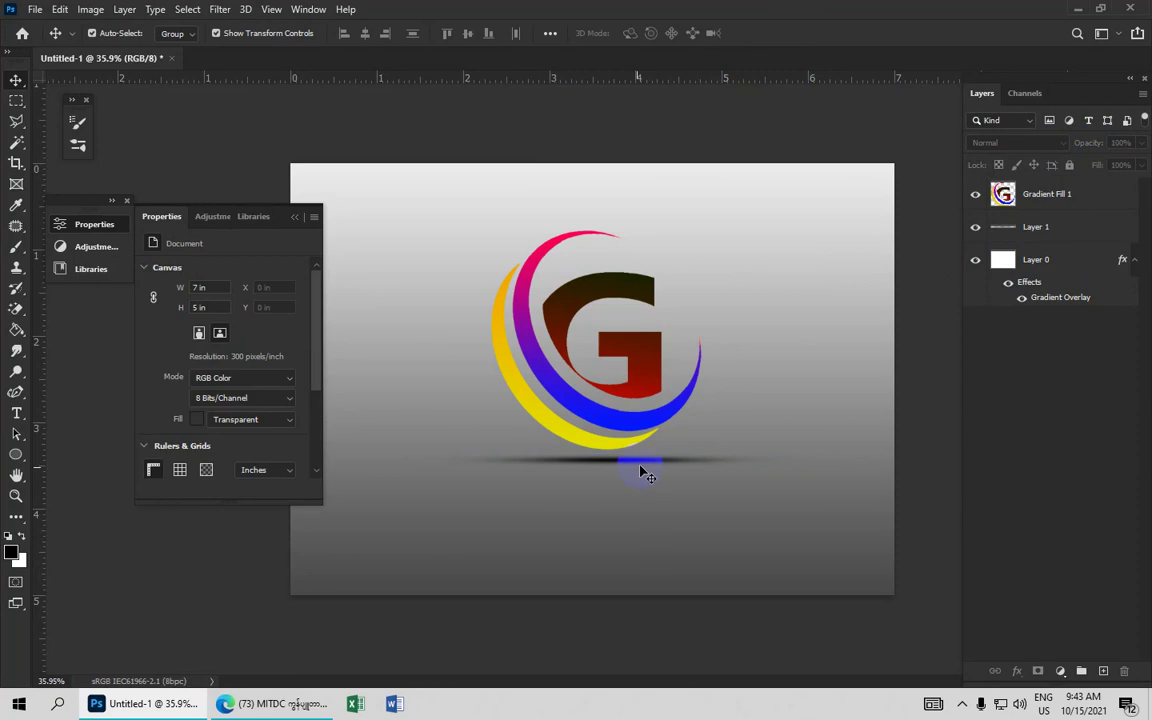
Step: Nudge the shadow slightly up closer to the logo and deselect it
click(633, 467)
drag(631, 462, 632, 455)
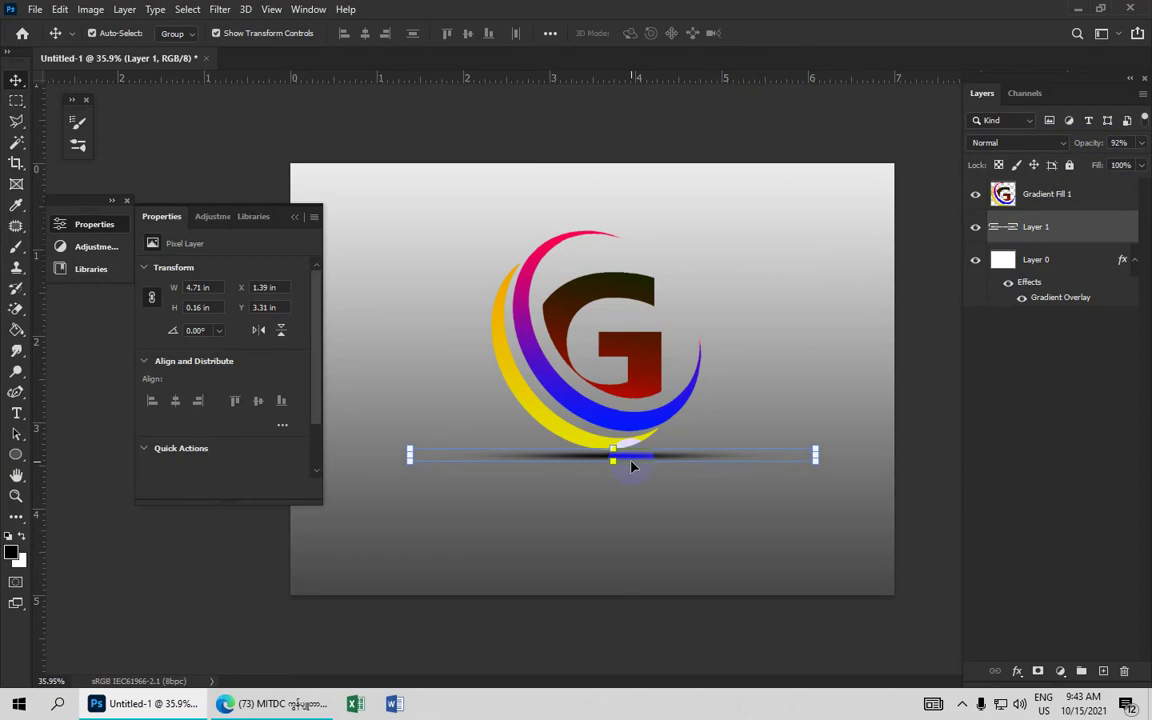
click(684, 140)
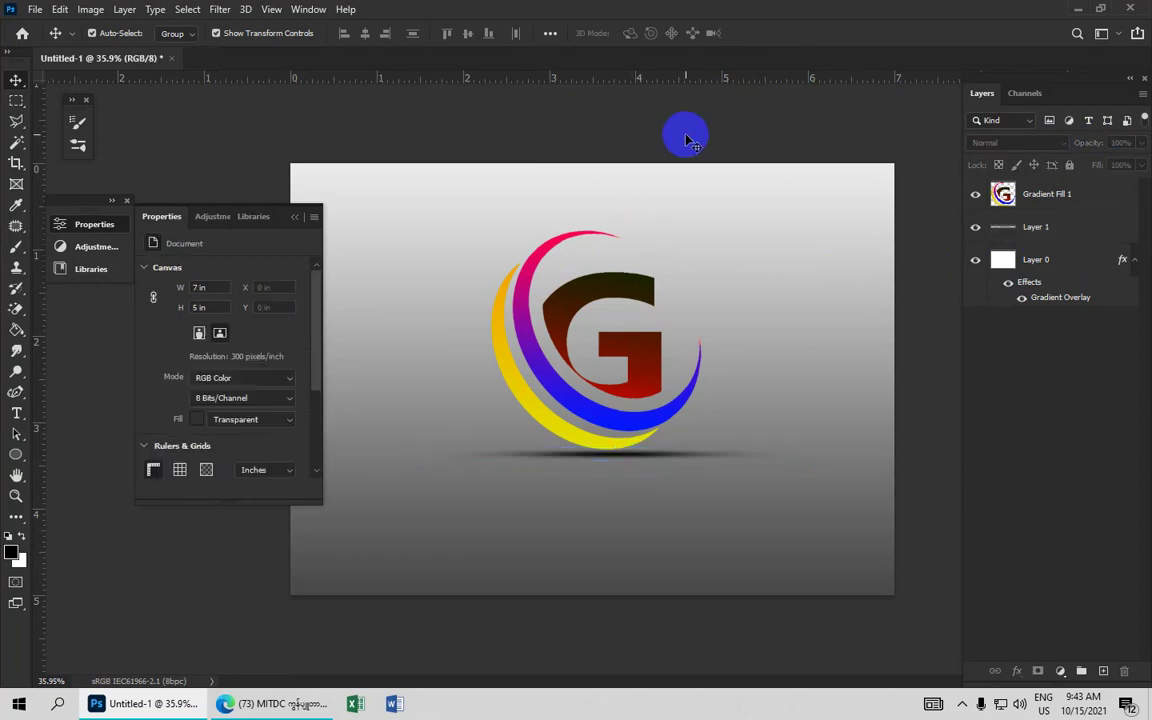
Step: Zoom in and out to check the shadowed logo, then minimize Photoshop
scroll(689, 226, down, 1)
scroll(689, 228, down, 2)
scroll(689, 230, up, 1)
scroll(663, 314, up, 1)
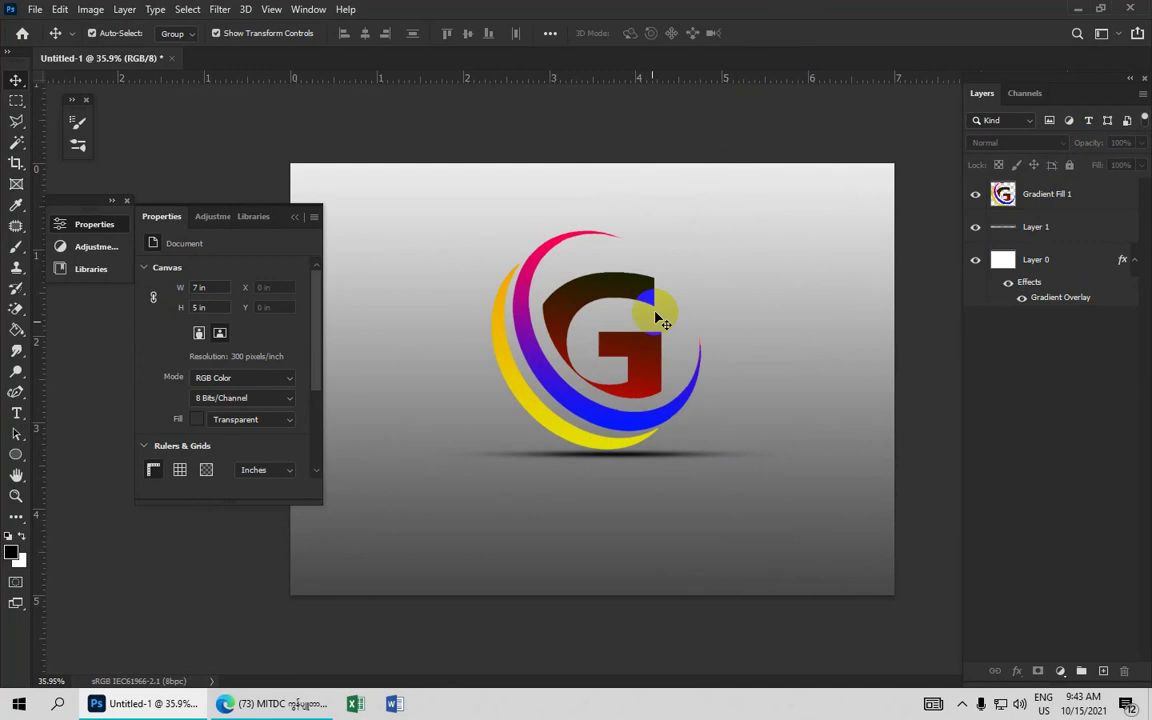
scroll(599, 411, up, 1)
scroll(588, 363, up, 1)
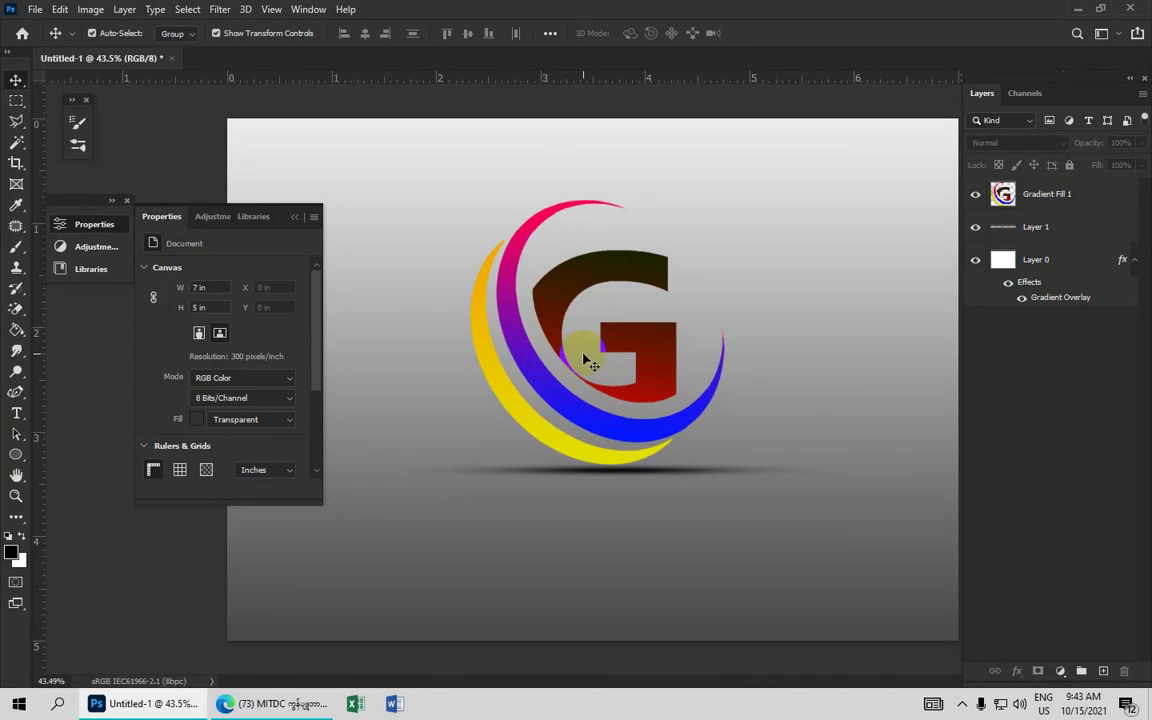
drag(589, 366, 514, 464)
scroll(510, 467, down, 1)
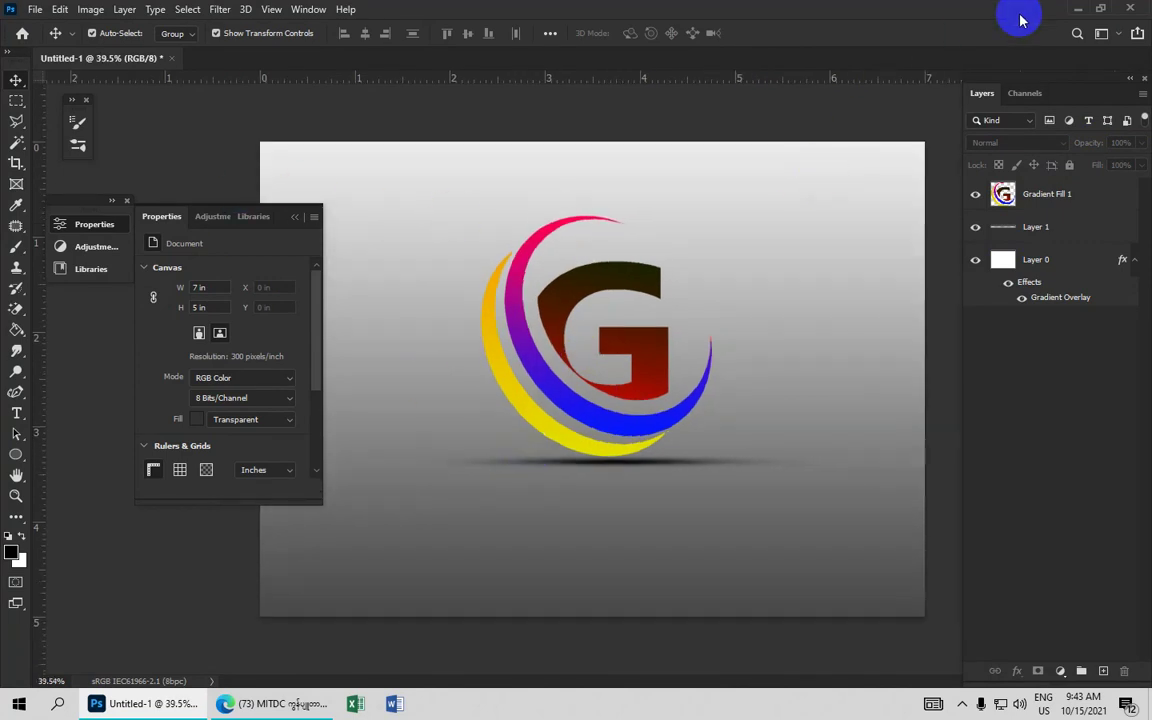
click(1079, 13)
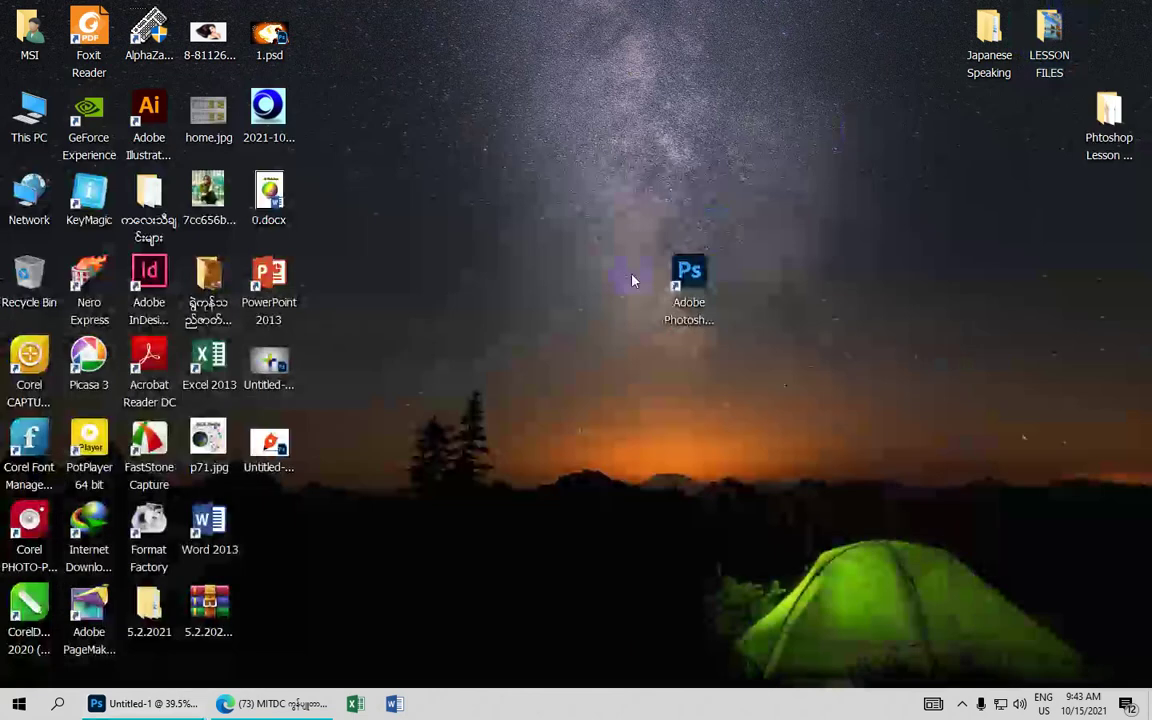